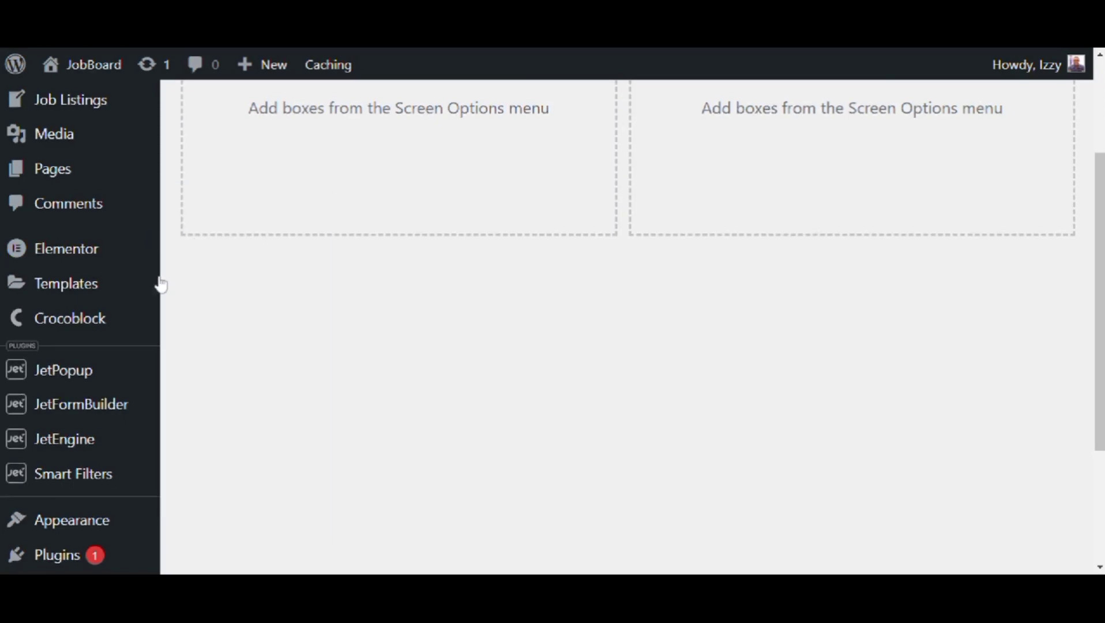
Step: Begin creating a new meta box
scroll(128, 291, down, 2)
scroll(109, 323, up, 2)
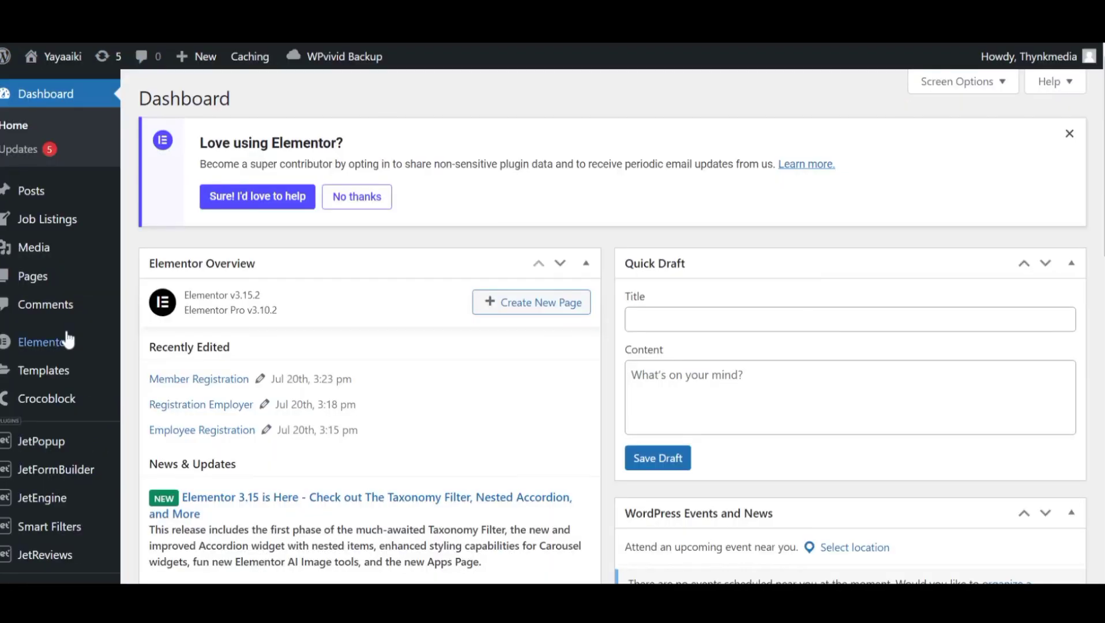
scroll(67, 340, down, 3)
mouse_move(53, 346)
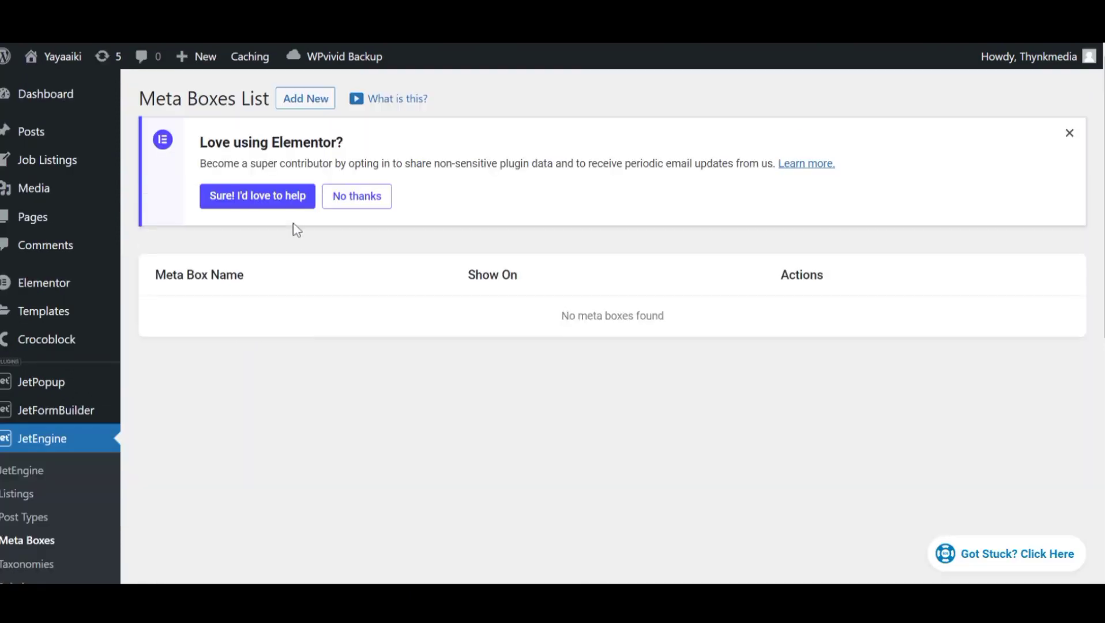
click(308, 101)
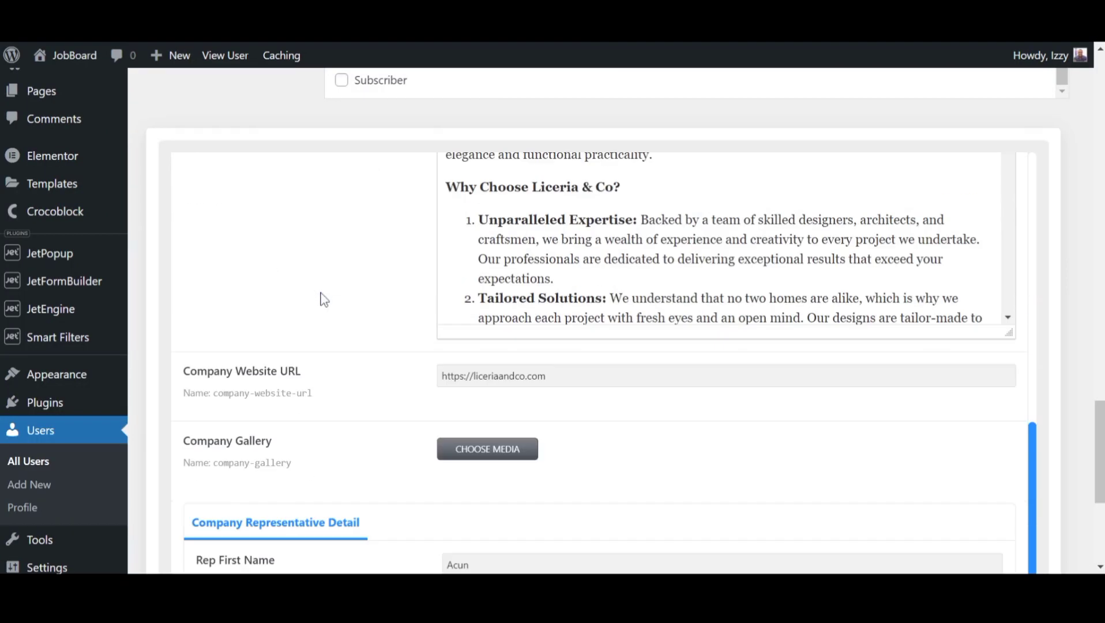
Step: Confirm Employee and Employer roles exist under Members > Roles, then list all users
scroll(321, 301, down, 8)
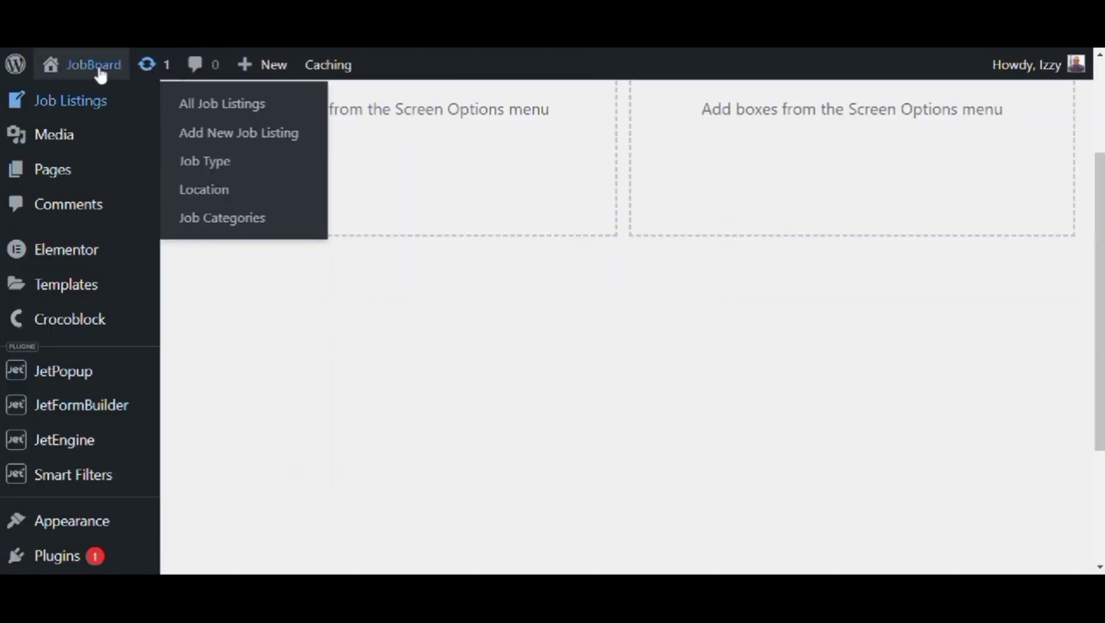
mouse_move(107, 74)
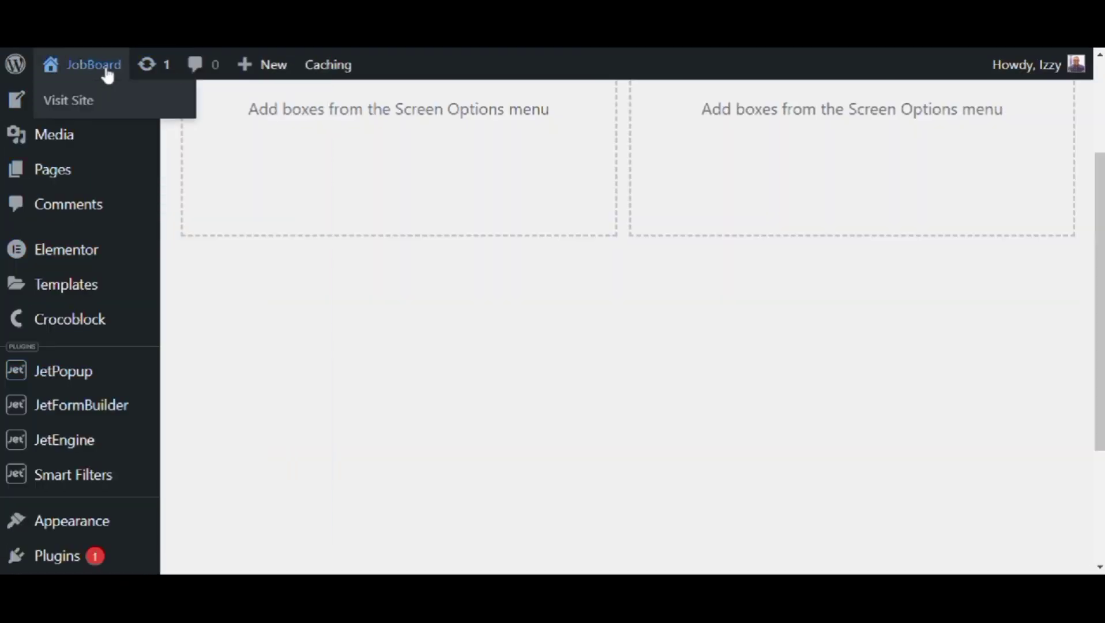
scroll(92, 320, down, 3)
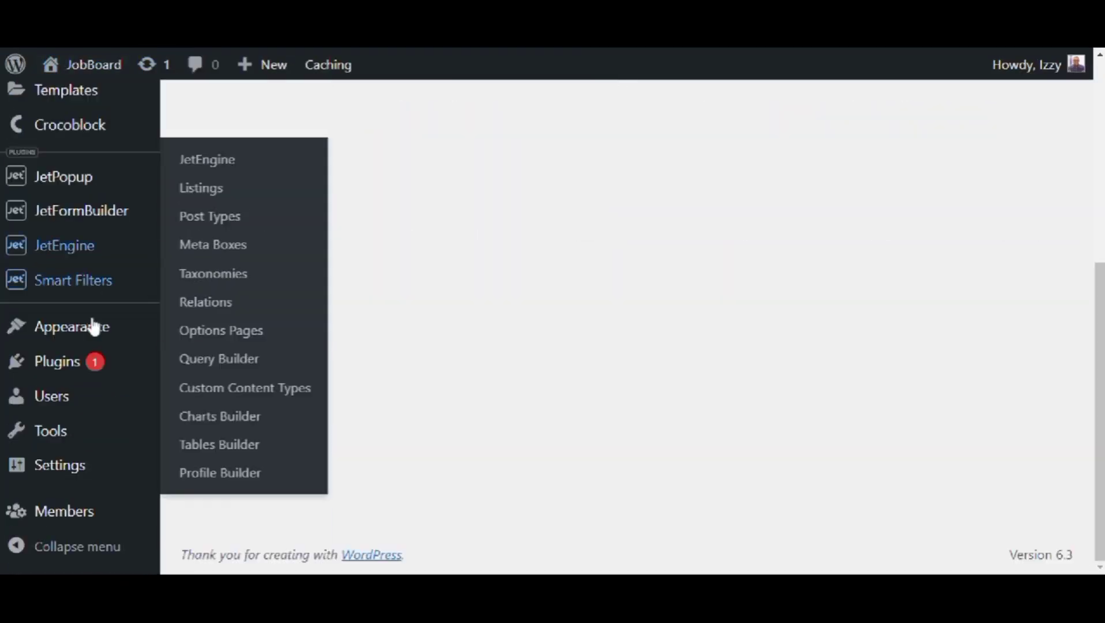
mouse_move(64, 519)
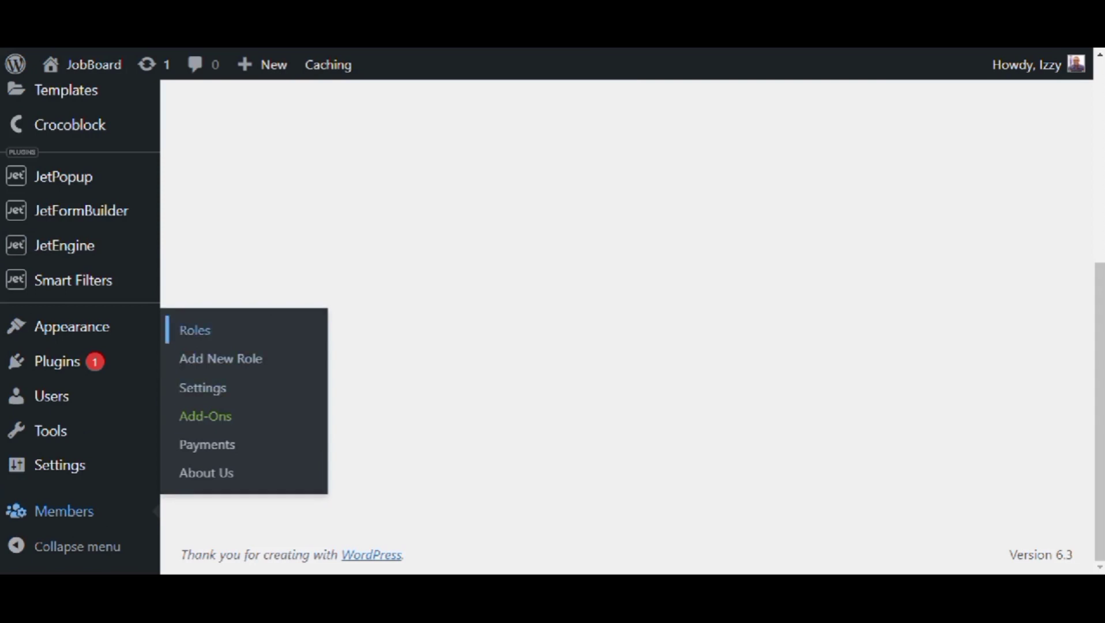
click(194, 329)
scroll(291, 350, down, 5)
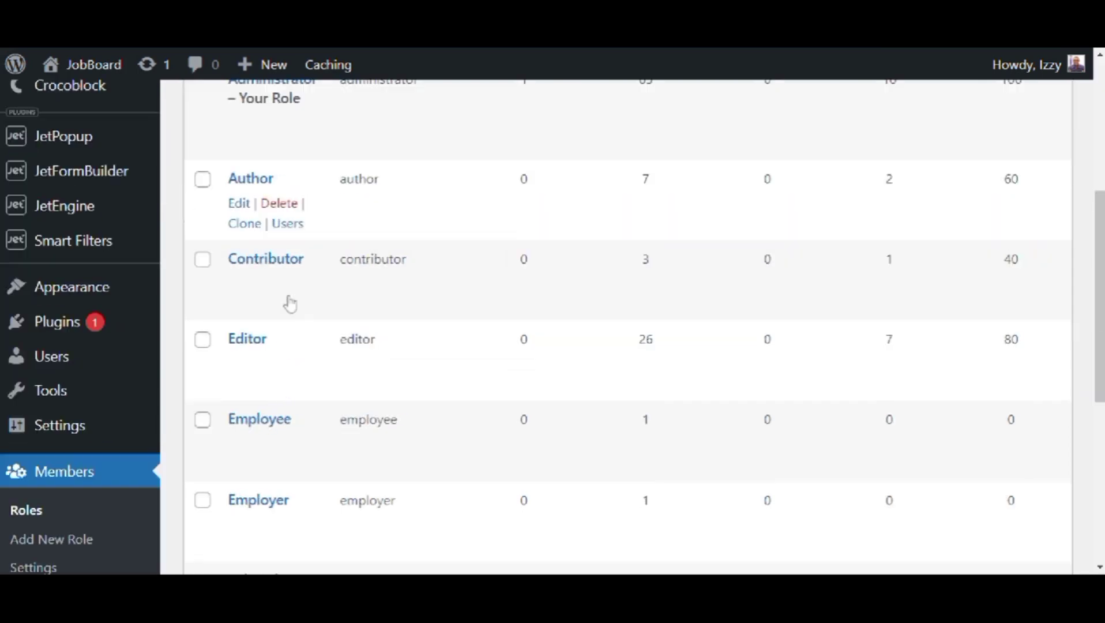
scroll(285, 294, down, 3)
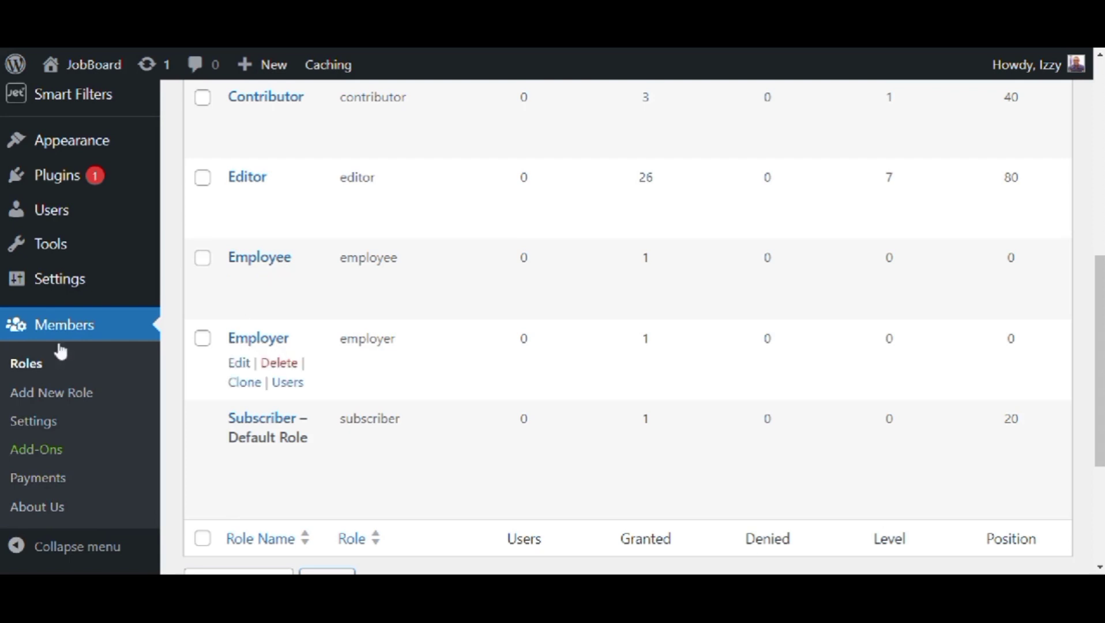
scroll(55, 343, up, 3)
scroll(54, 345, up, 2)
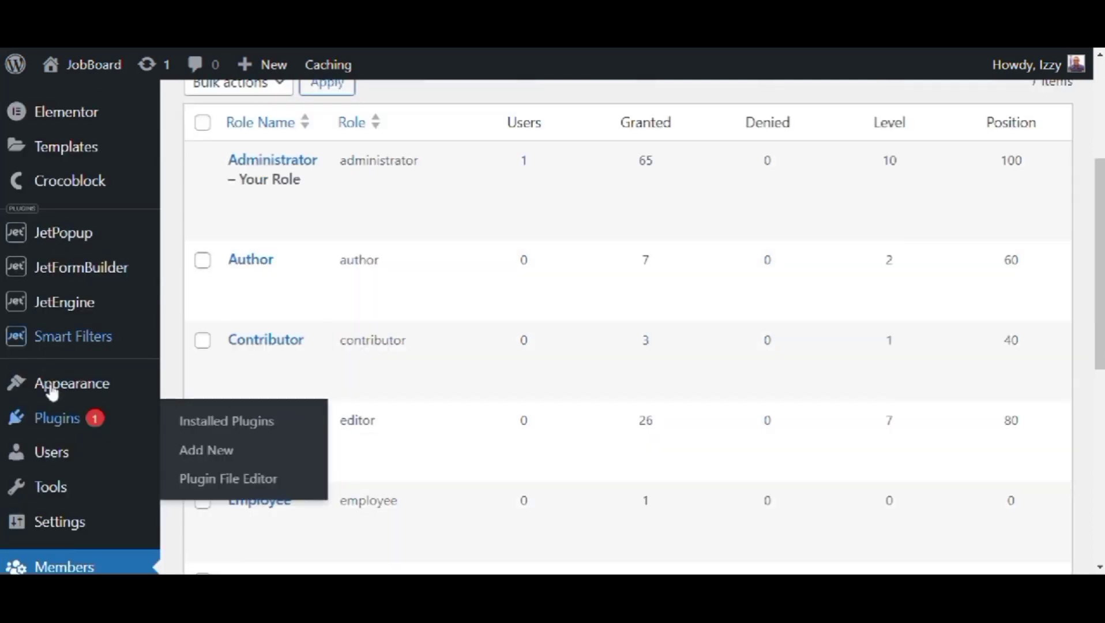
mouse_move(58, 455)
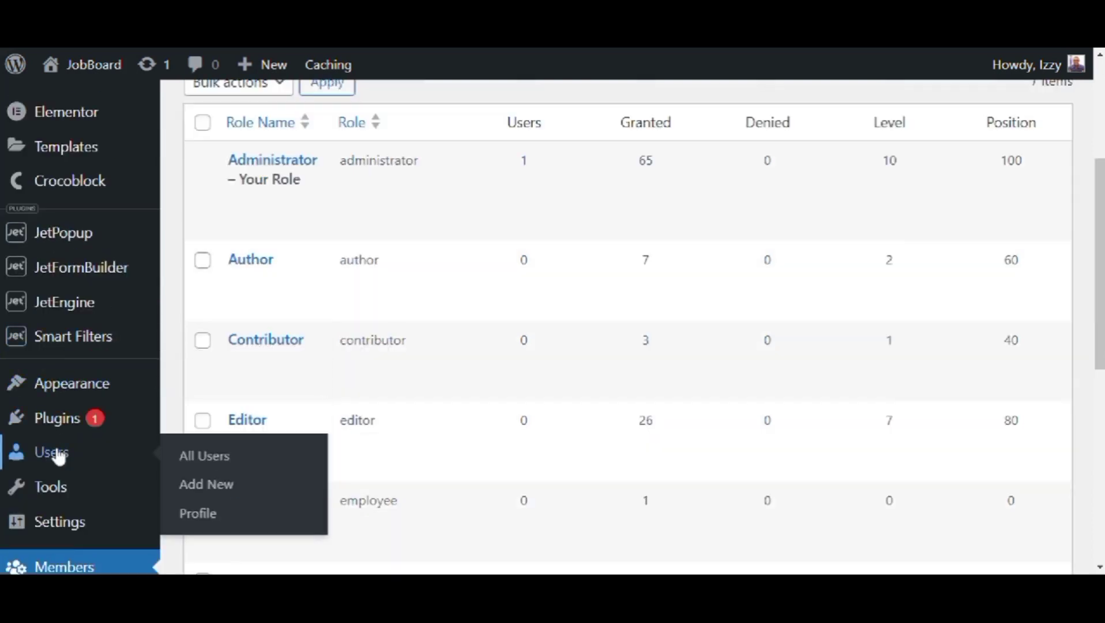
click(197, 461)
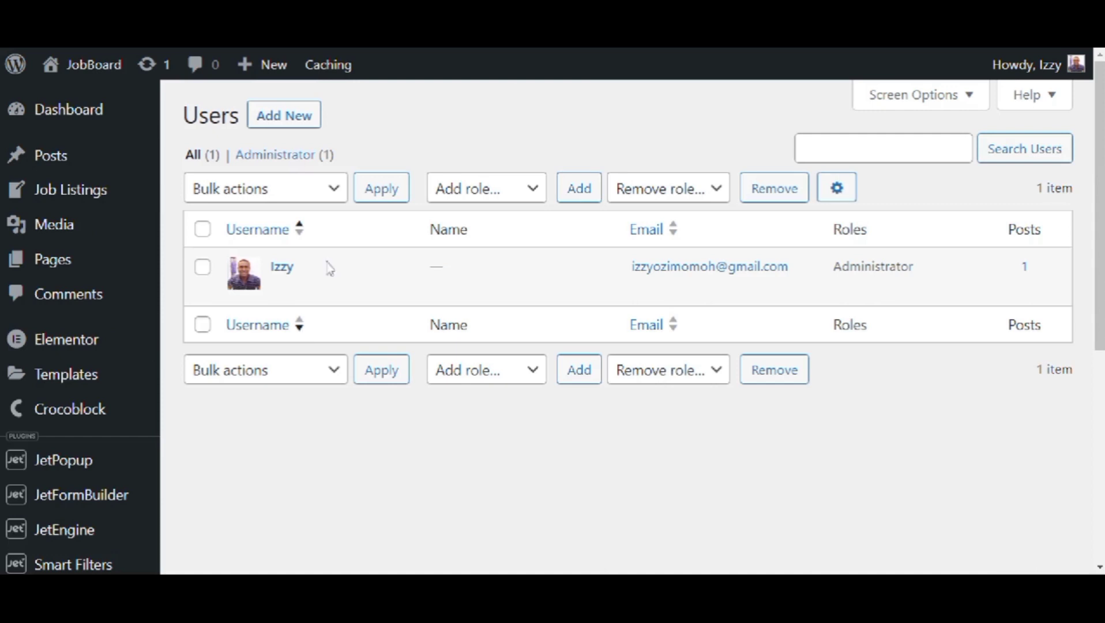
Step: Open the admin account's Profile and review its personal, contact, bio, picture and account sections
mouse_move(258, 294)
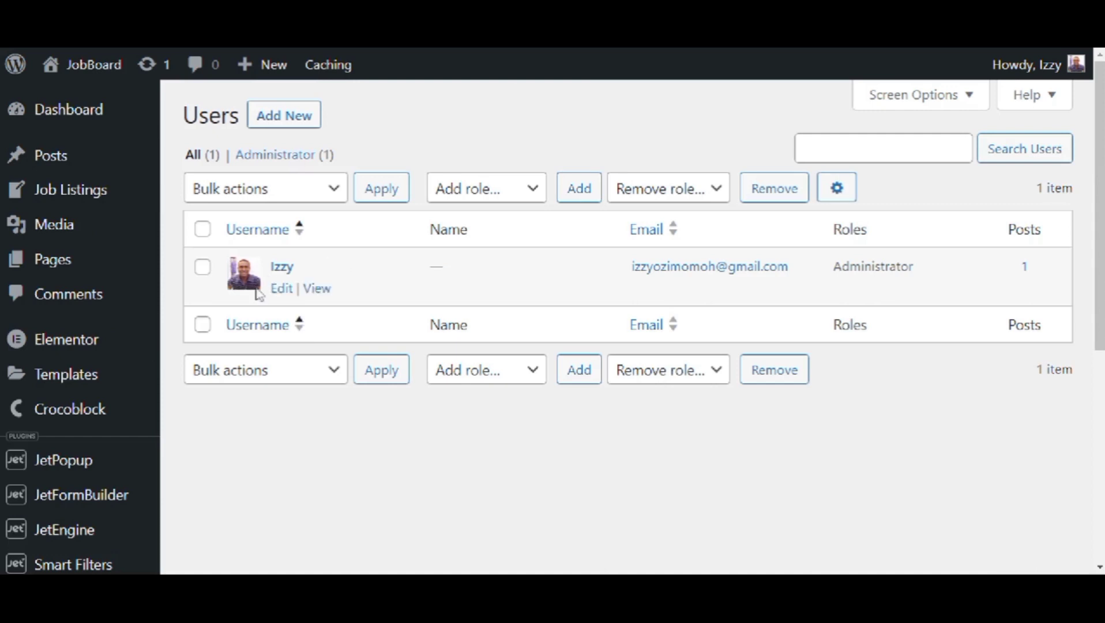
click(283, 293)
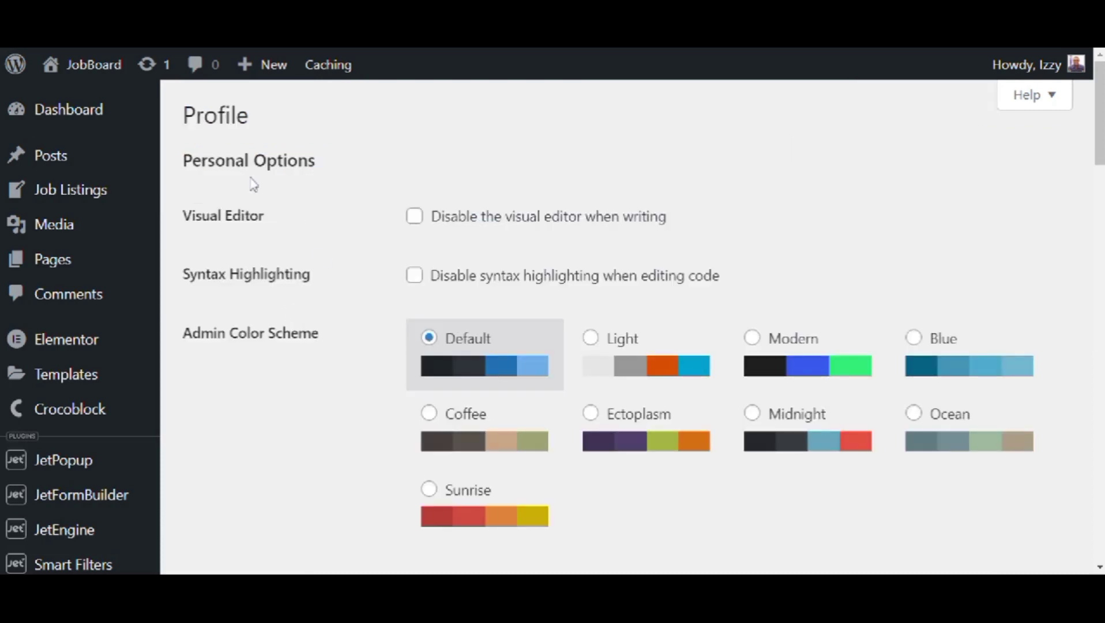
scroll(364, 225, down, 6)
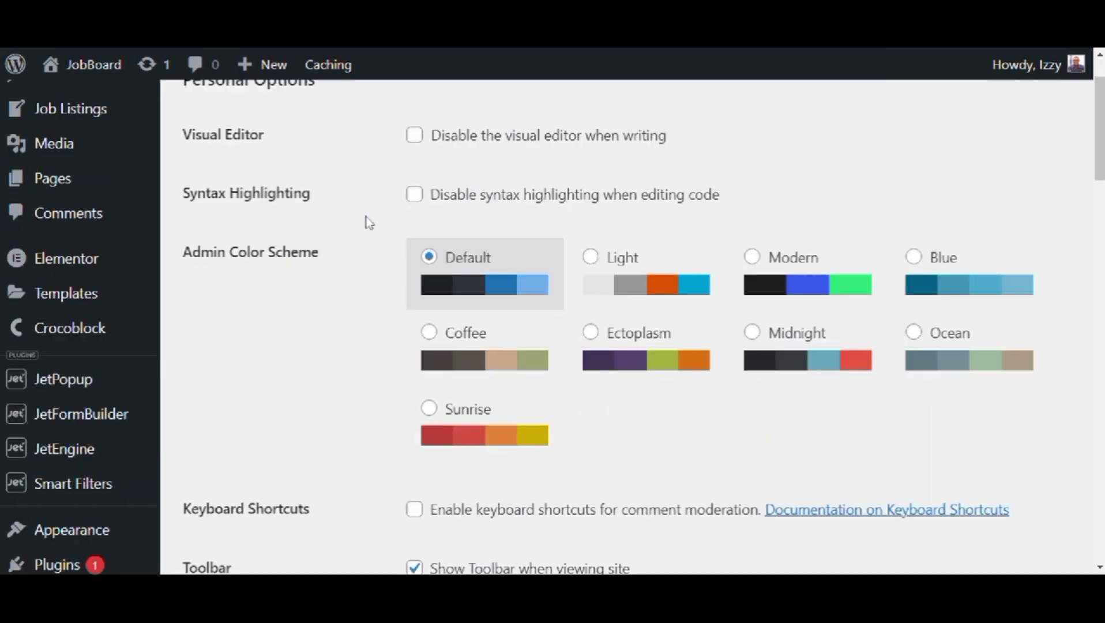
scroll(365, 231, down, 8)
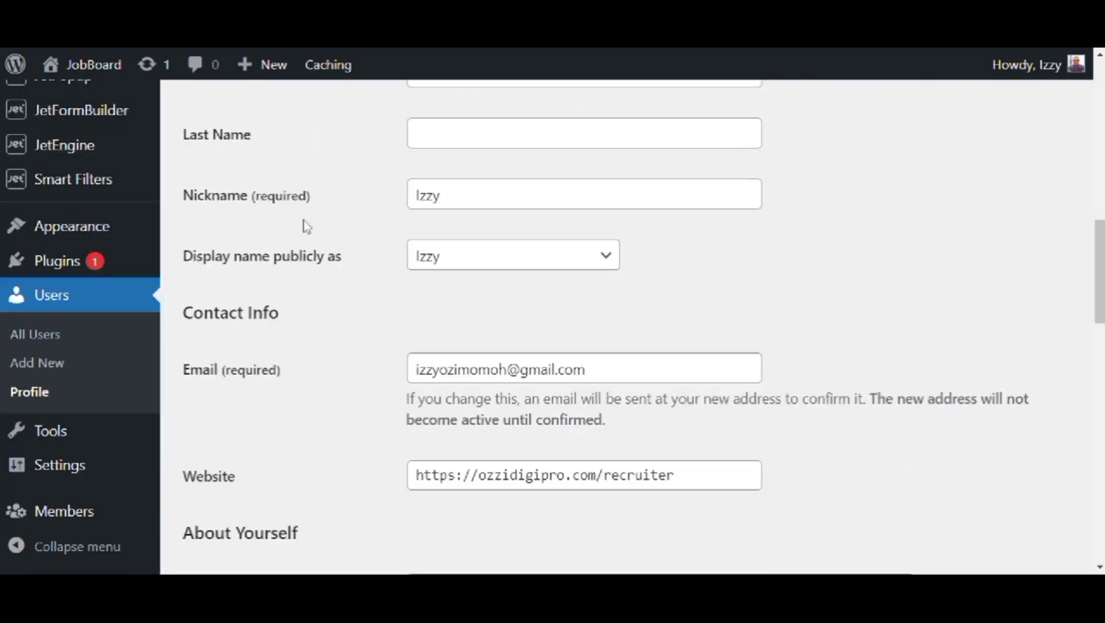
scroll(306, 224, up, 1)
scroll(306, 181, up, 1)
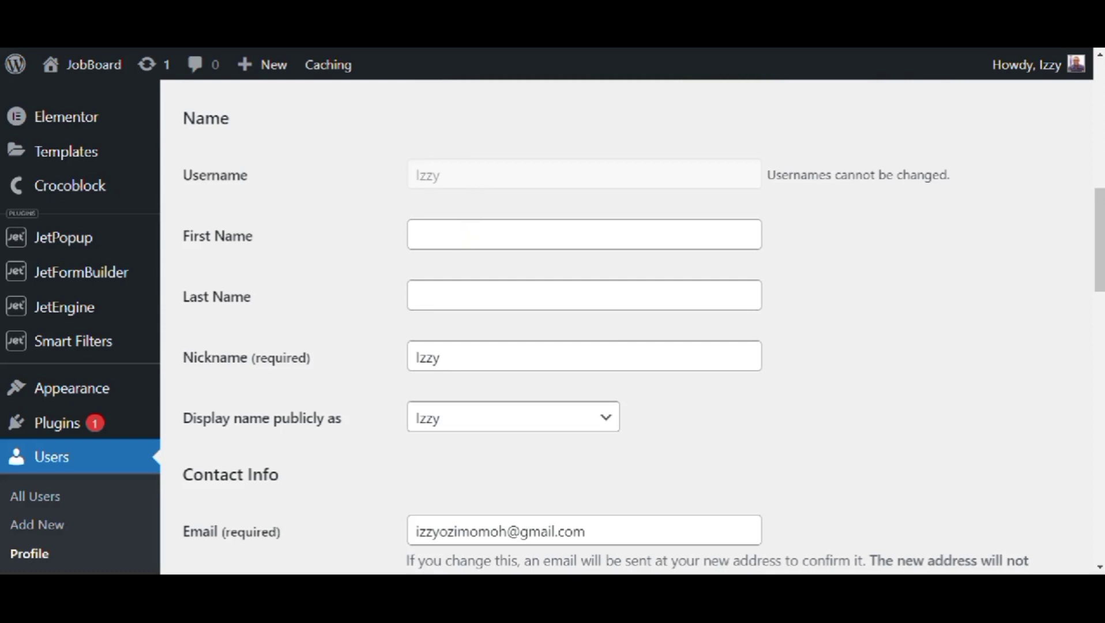
scroll(453, 275, down, 2)
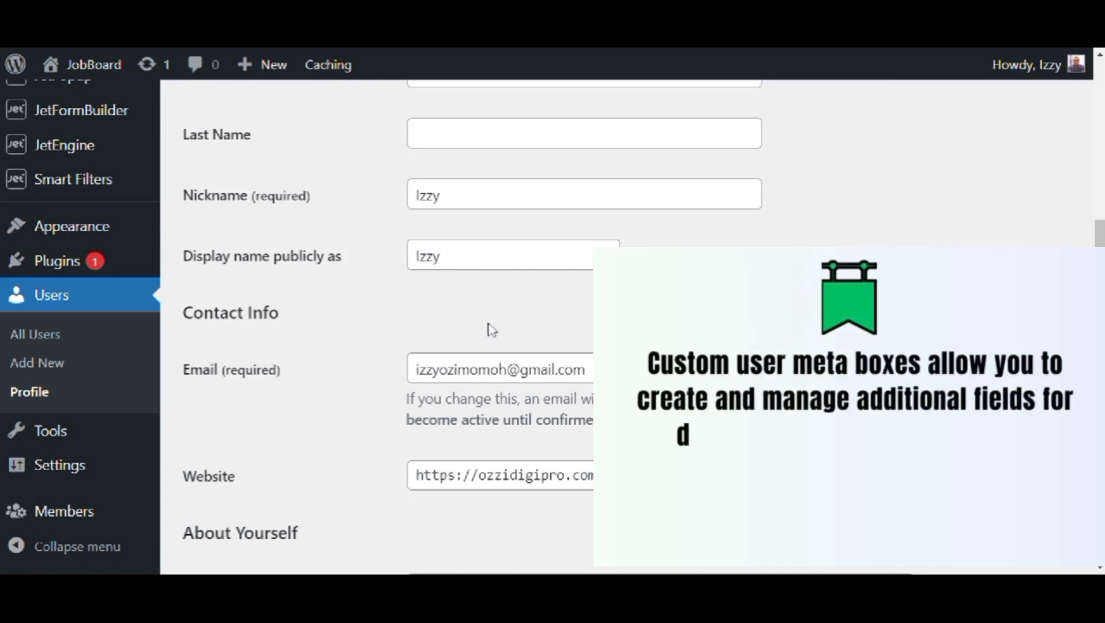
scroll(508, 330, down, 2)
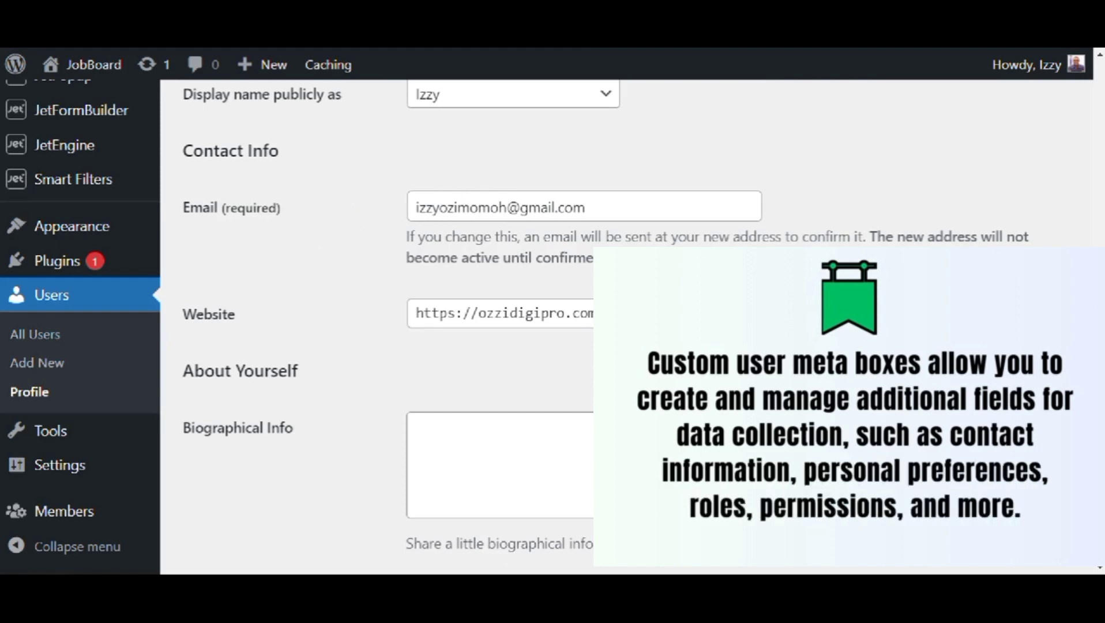
scroll(375, 234, down, 1)
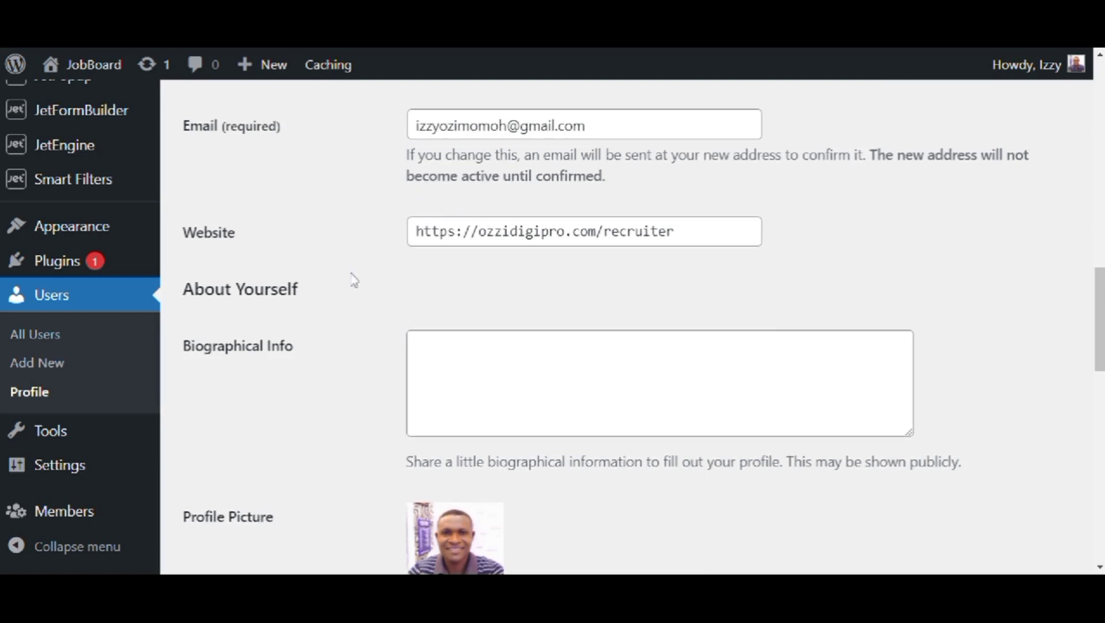
scroll(404, 278, down, 3)
scroll(420, 306, down, 2)
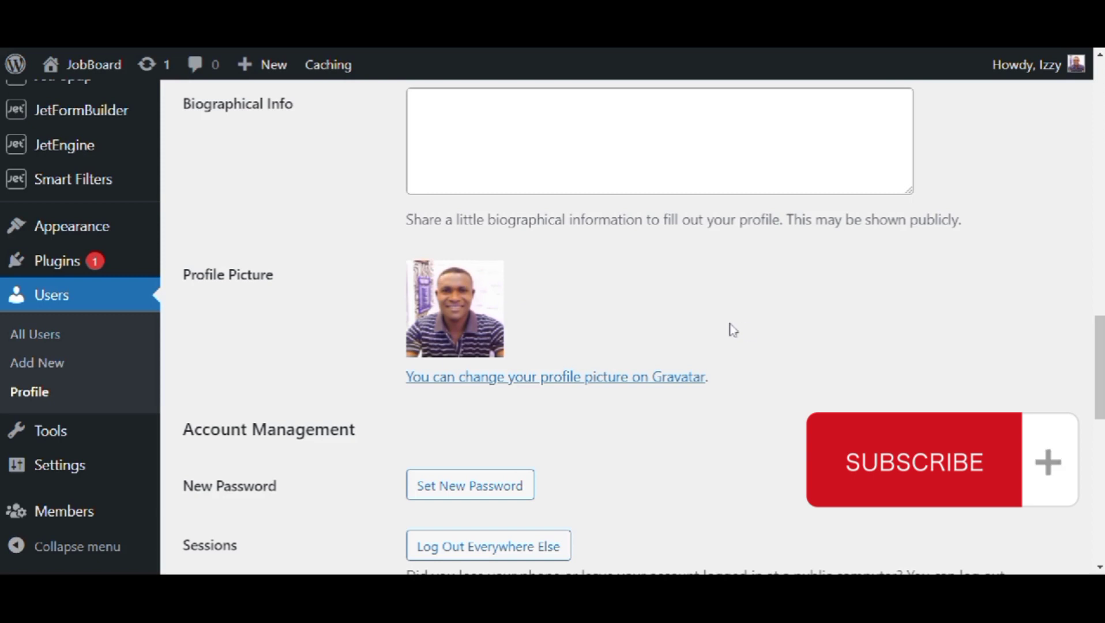
scroll(666, 311, down, 2)
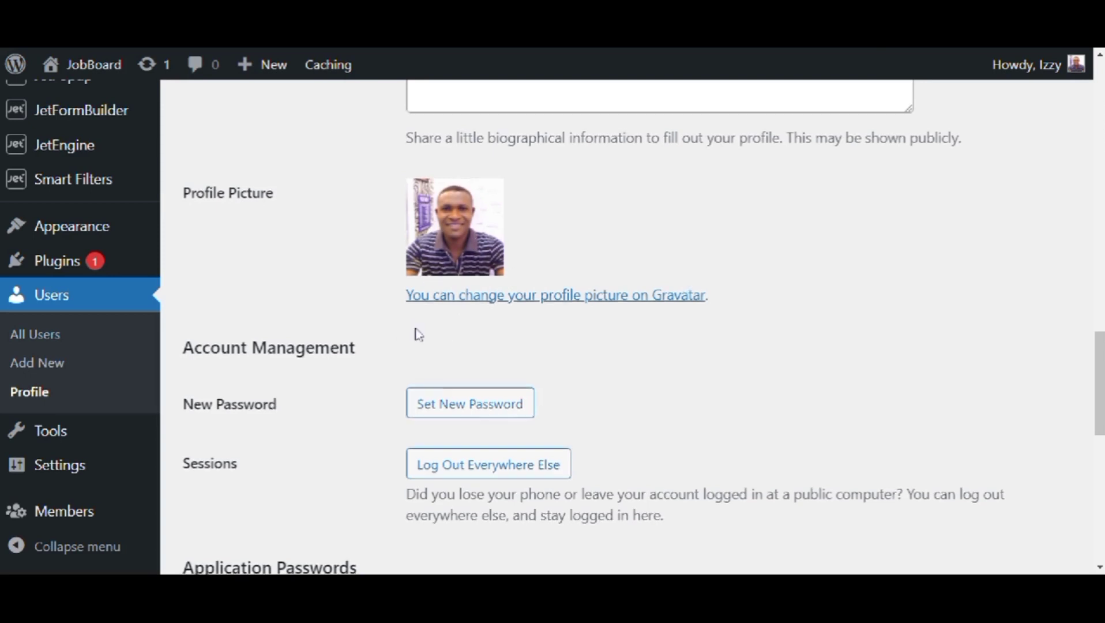
scroll(404, 328, down, 2)
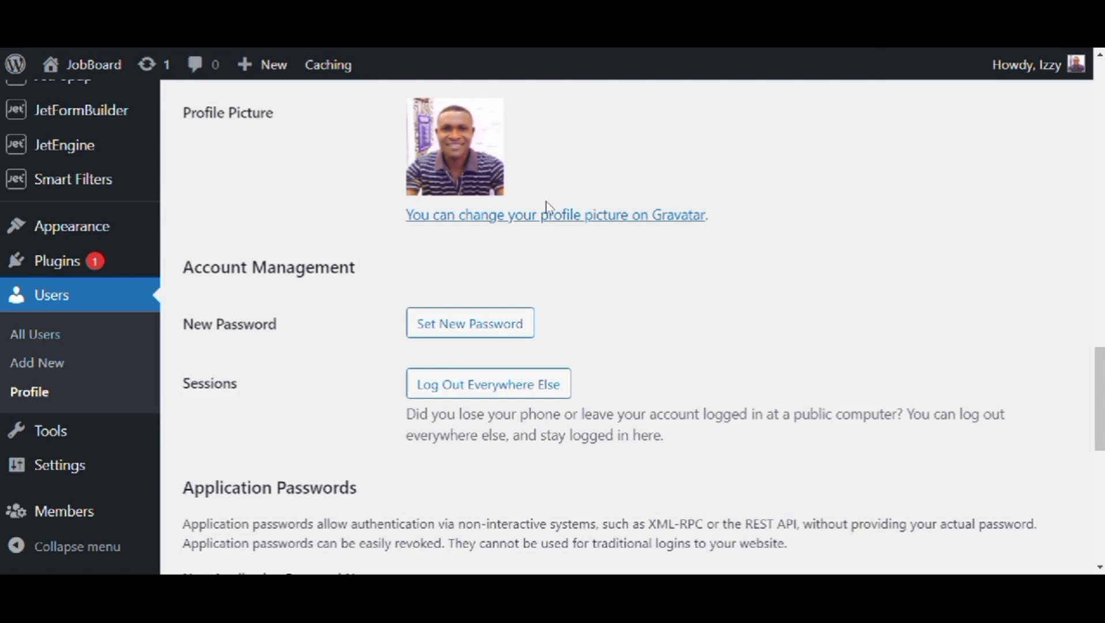
scroll(346, 173, up, 4)
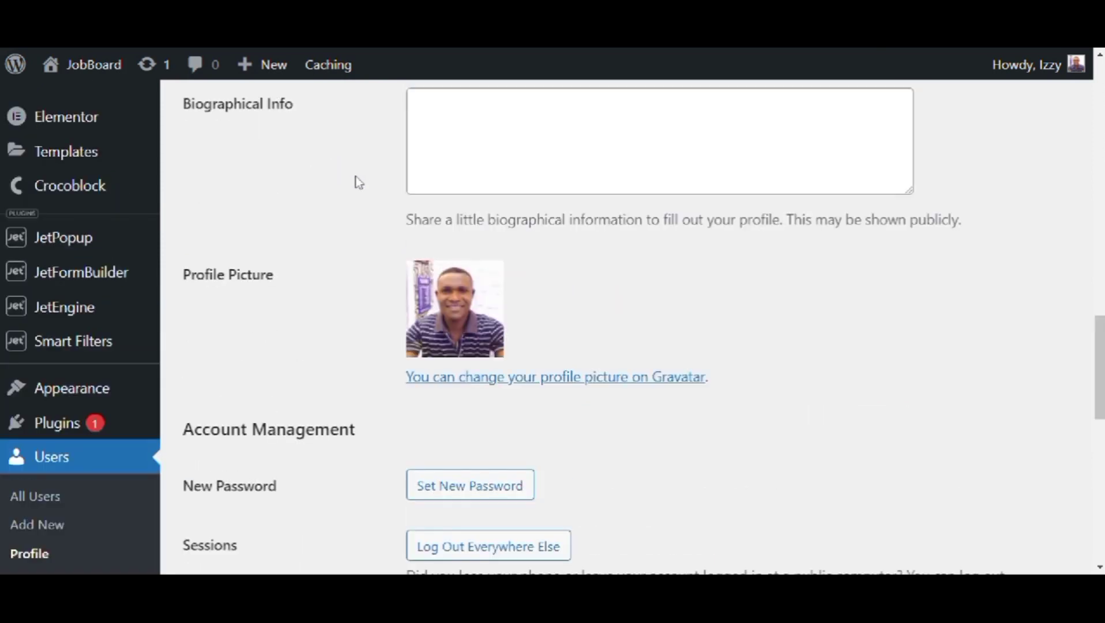
scroll(351, 184, up, 2)
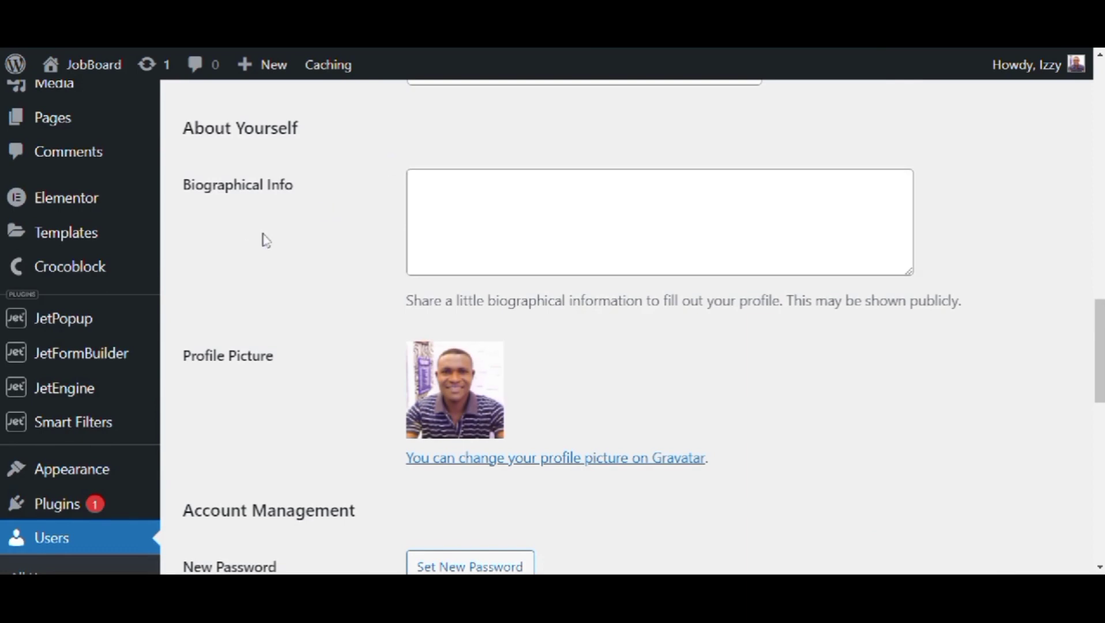
scroll(103, 311, down, 2)
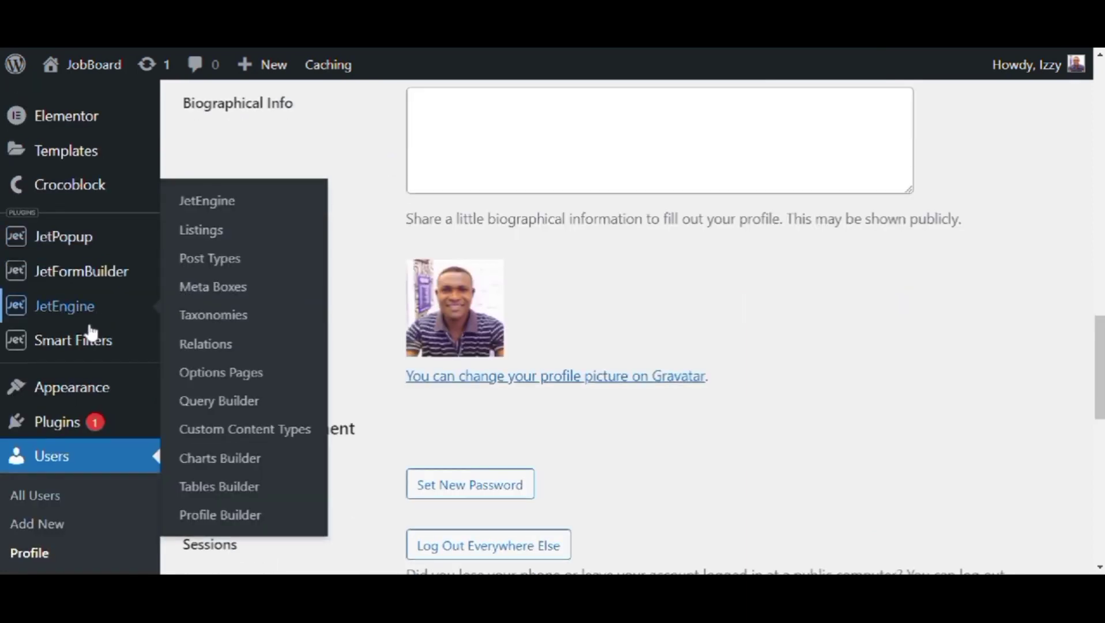
scroll(86, 345, down, 2)
mouse_move(71, 349)
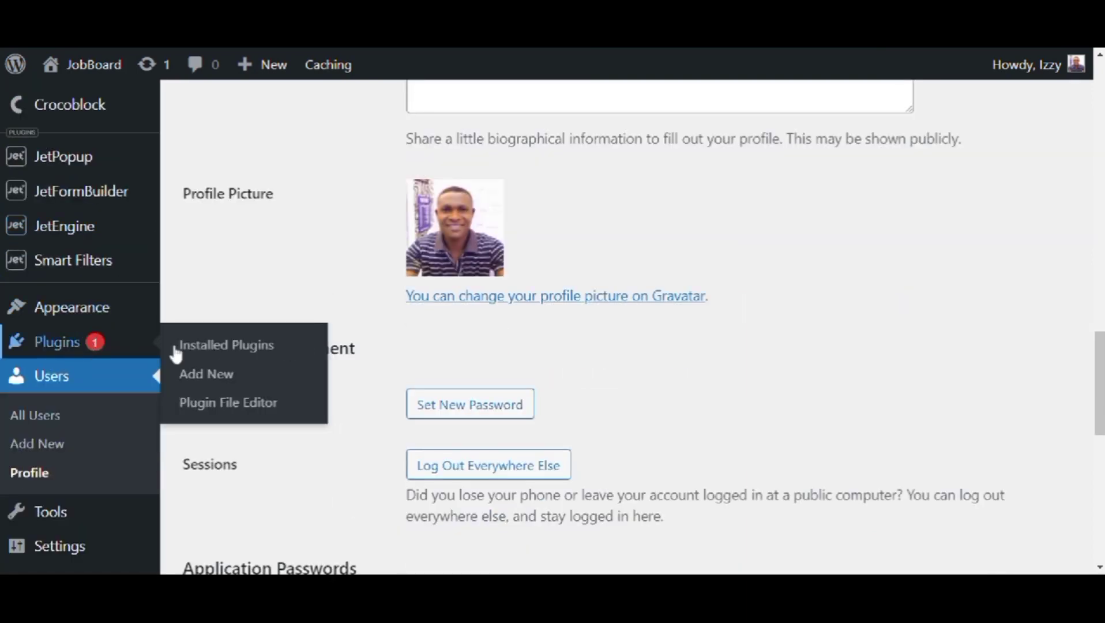
Step: Search Add New Plugins for 'Woocommerce'
click(228, 376)
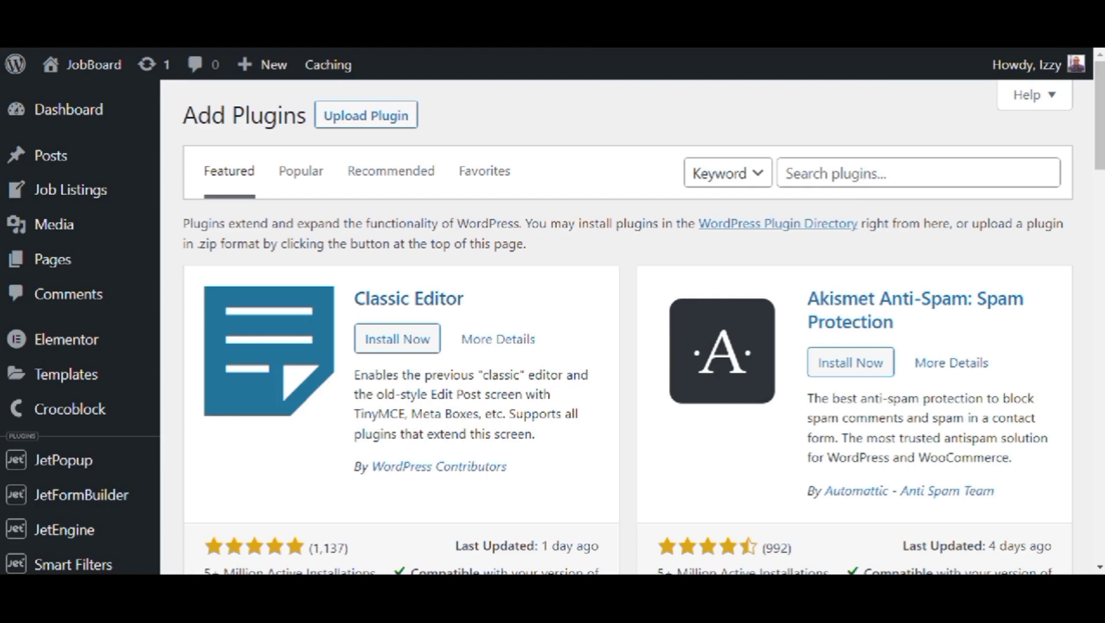
click(918, 173)
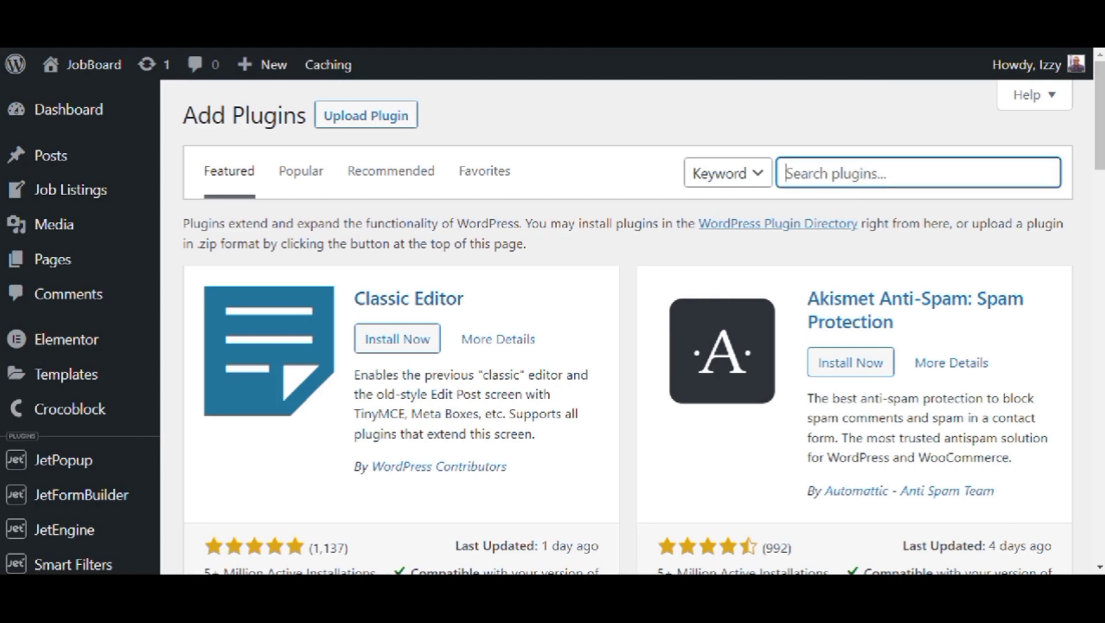
text(Woo)
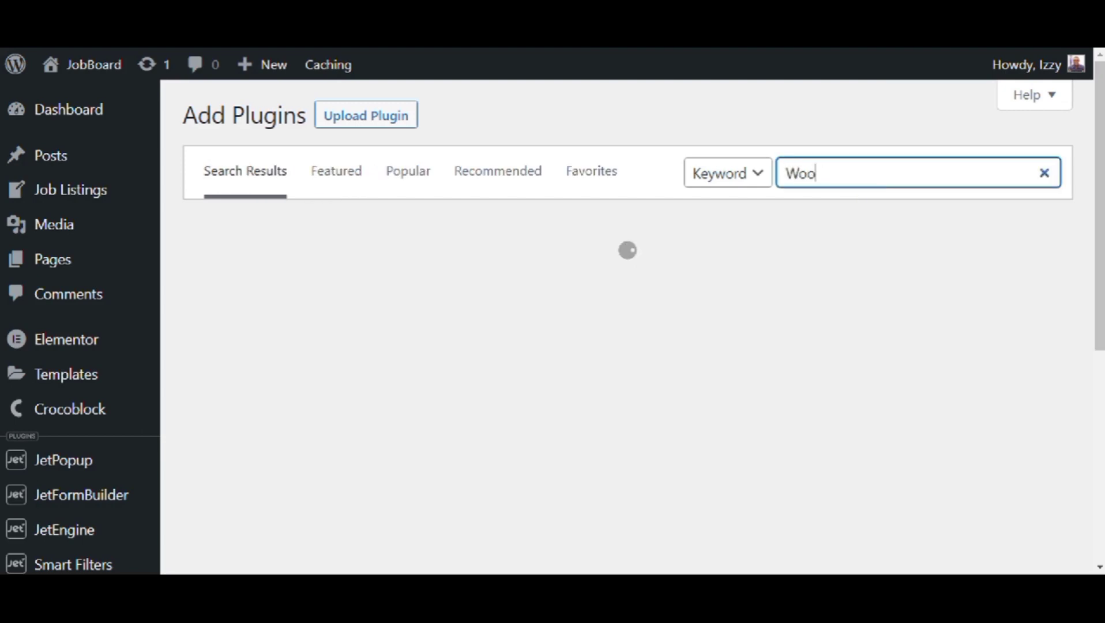
text(com)
key(BackSpace)
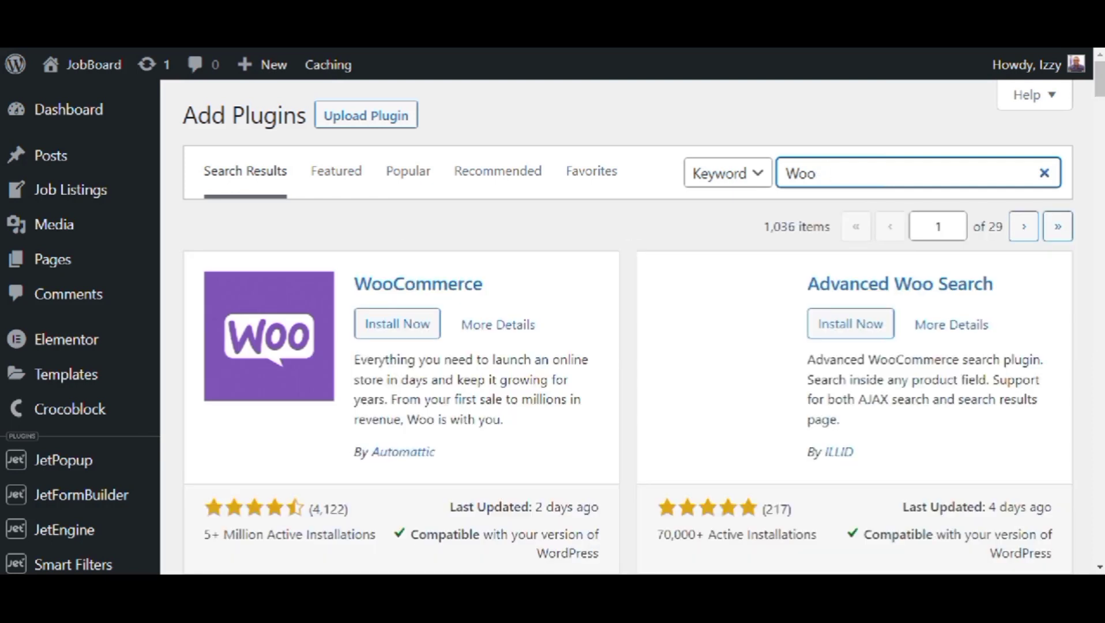
text(commerce)
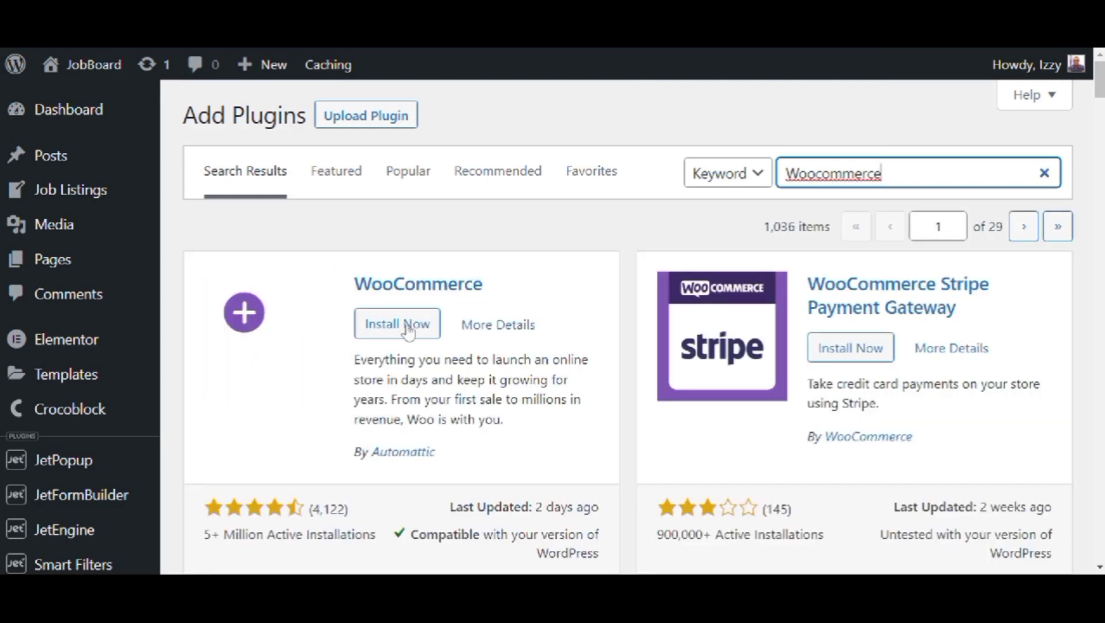
Step: Install and activate WooCommerce, confirming it in the Plugins list
click(411, 326)
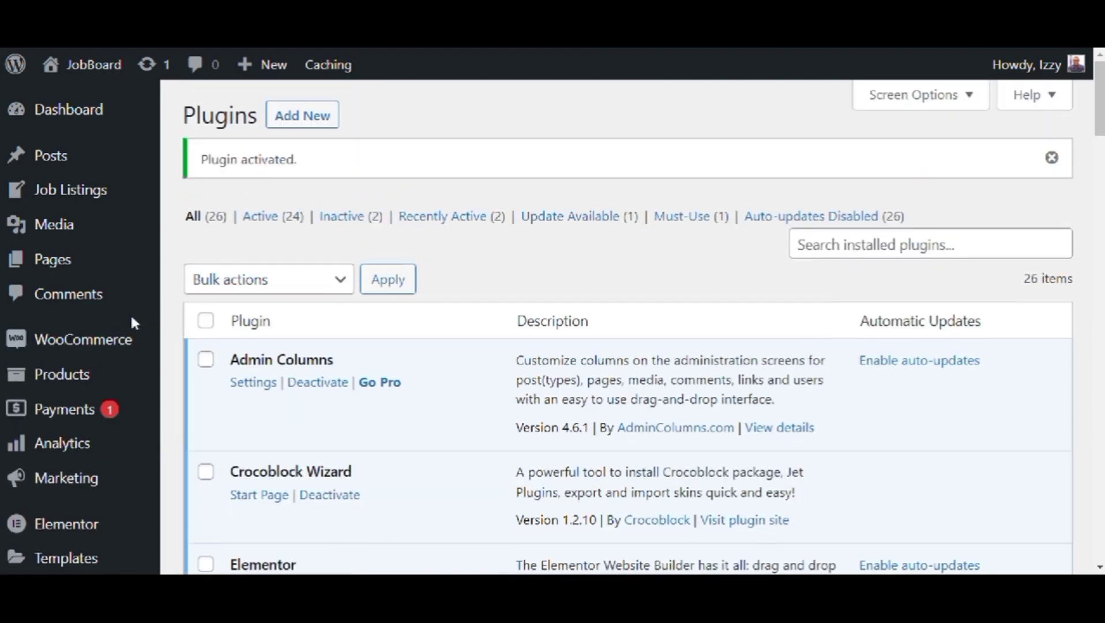
scroll(79, 340, down, 3)
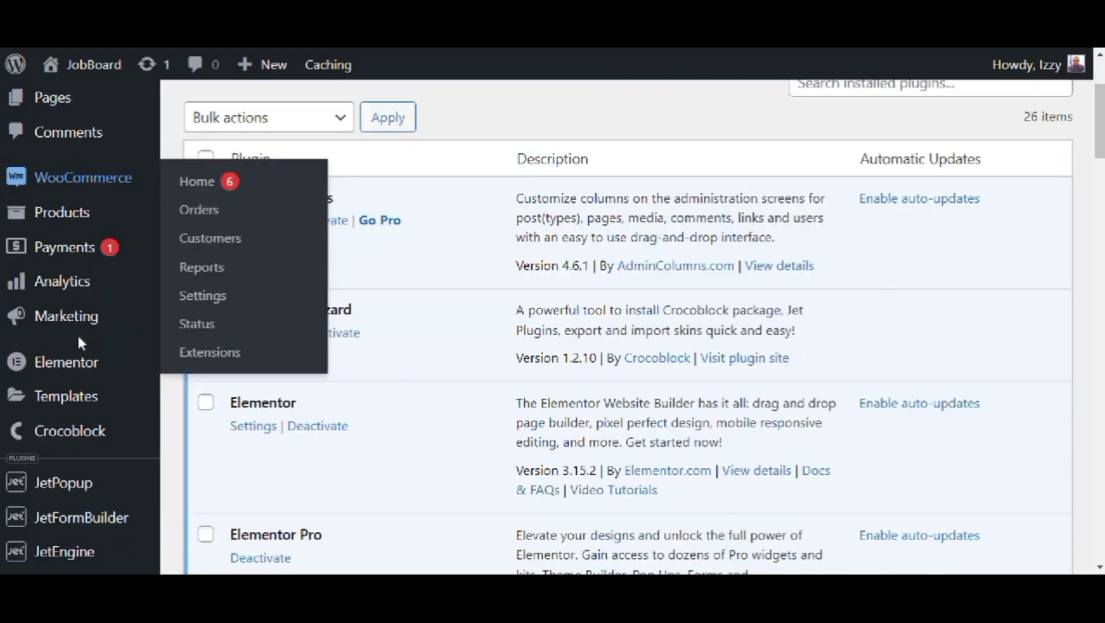
scroll(79, 343, down, 3)
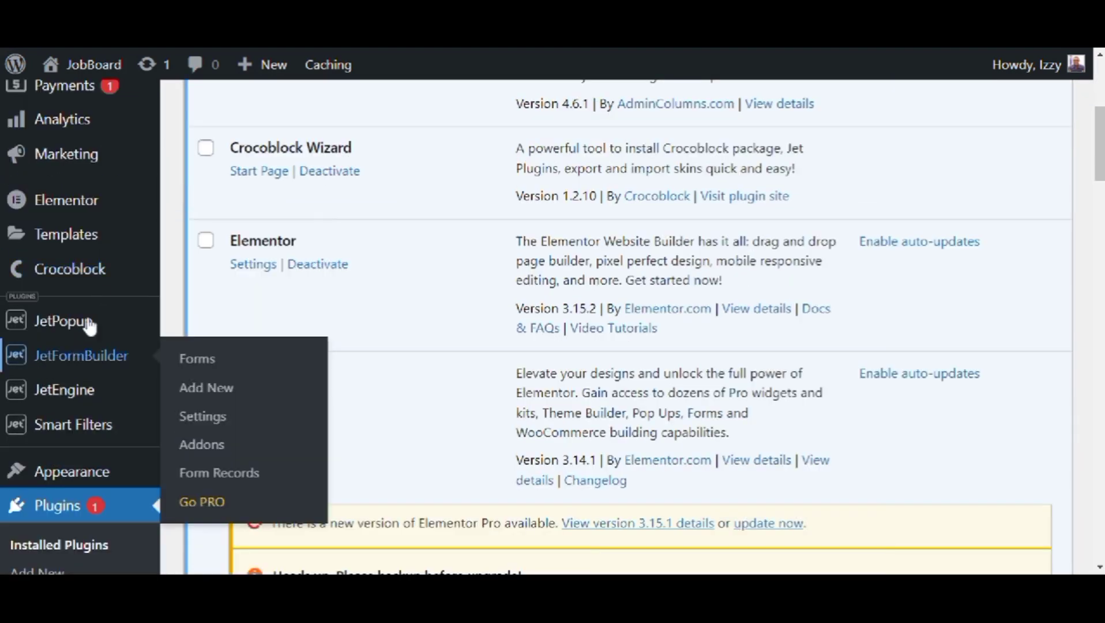
scroll(83, 332, down, 2)
scroll(83, 352, down, 3)
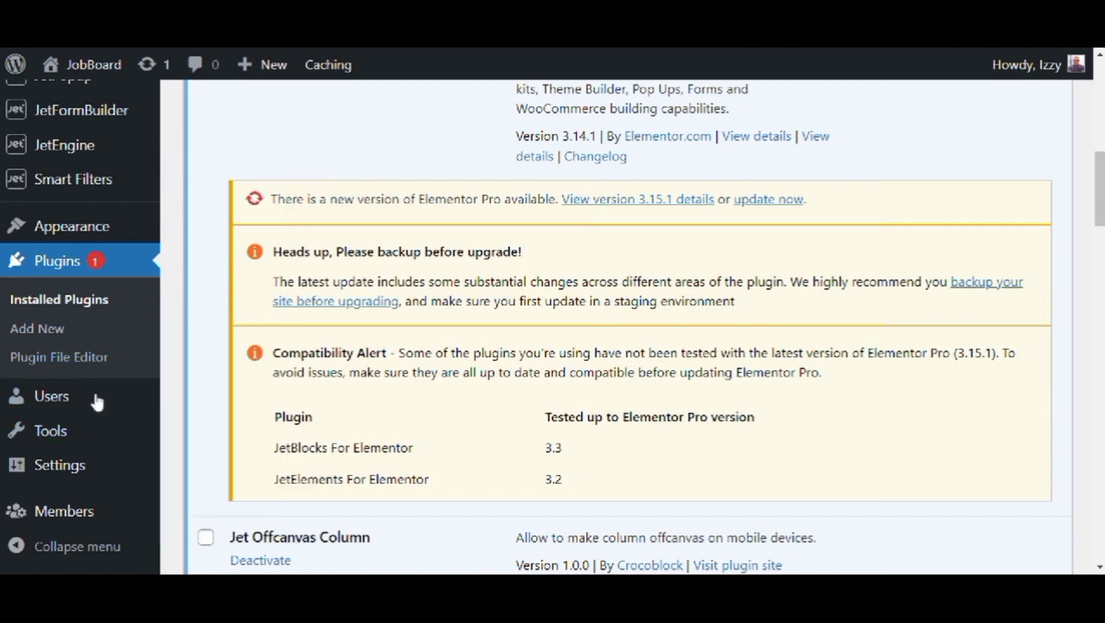
mouse_move(96, 401)
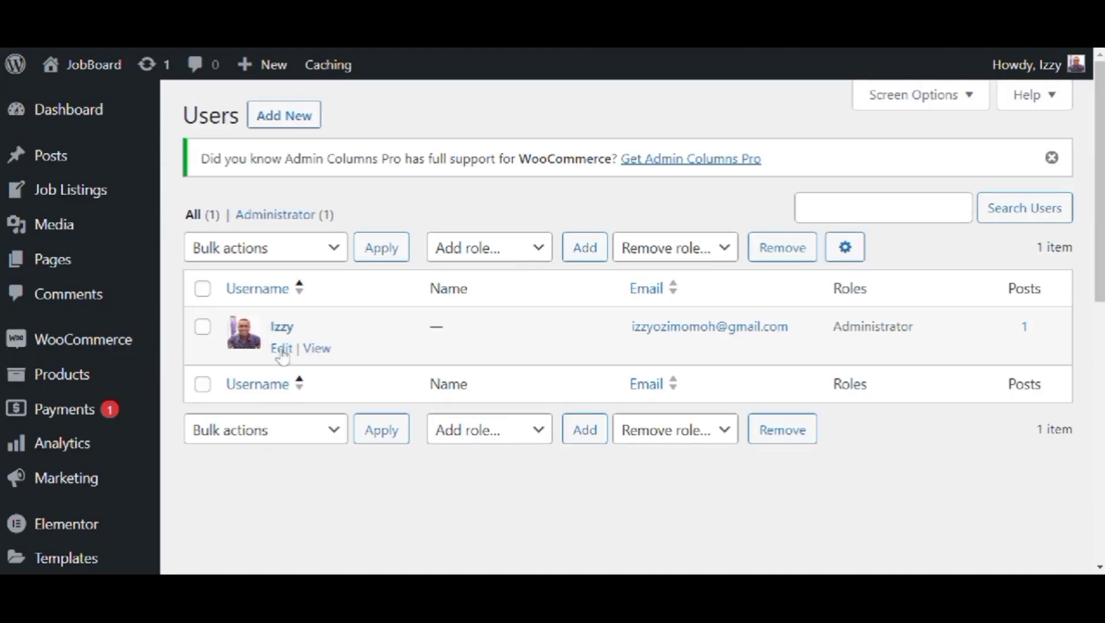
Step: Open the administrator's profile and inspect the empty Customer billing and shipping address sections
click(282, 348)
scroll(365, 352, down, 4)
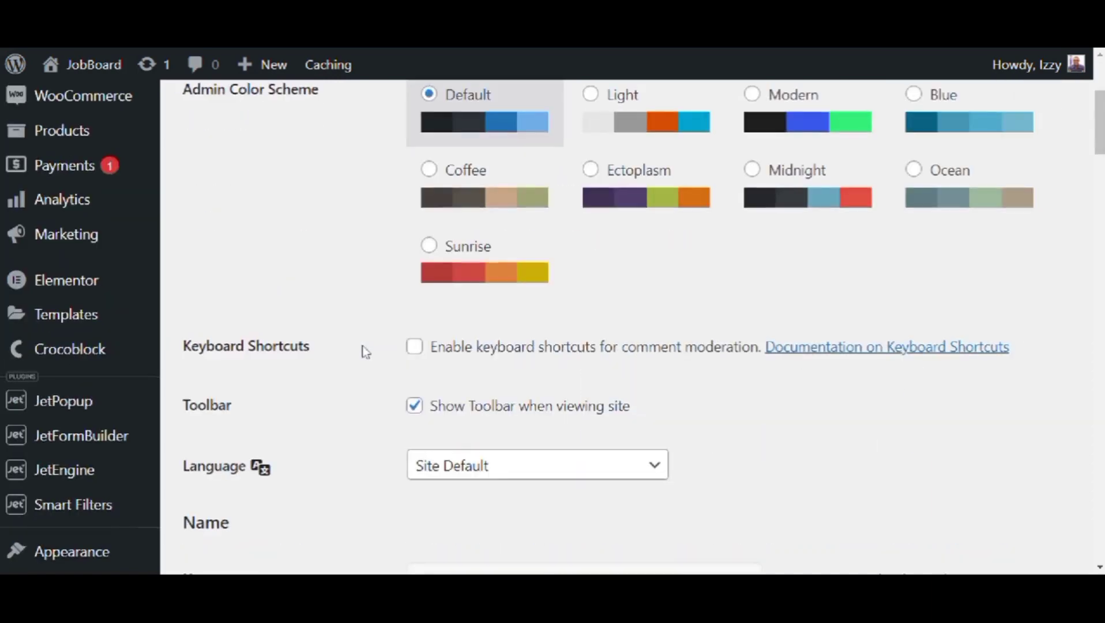
scroll(365, 351, down, 8)
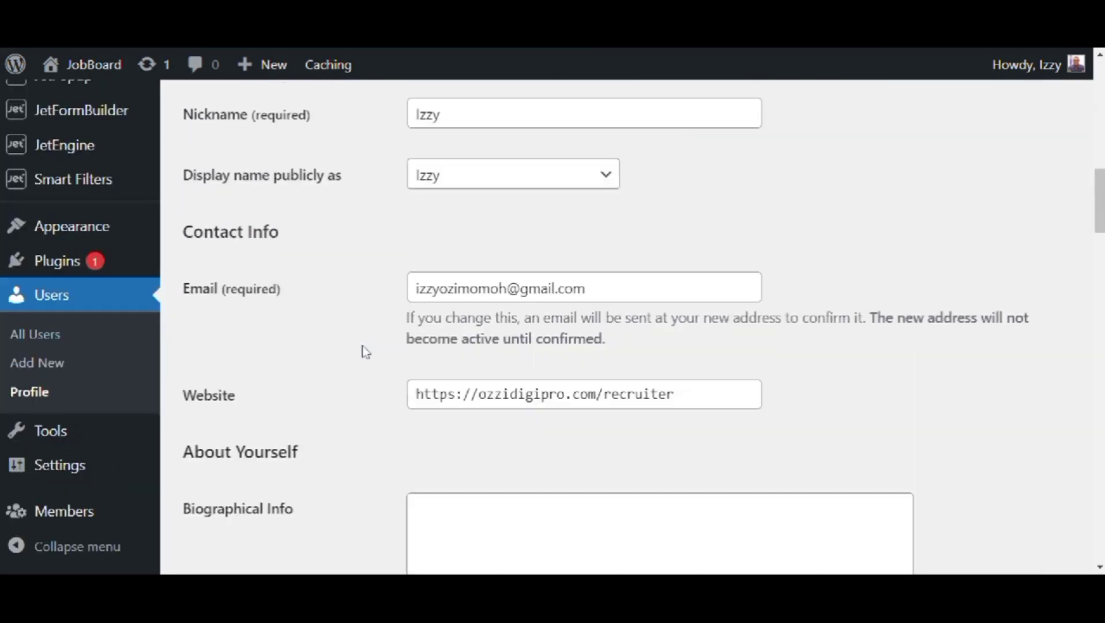
scroll(364, 352, down, 7)
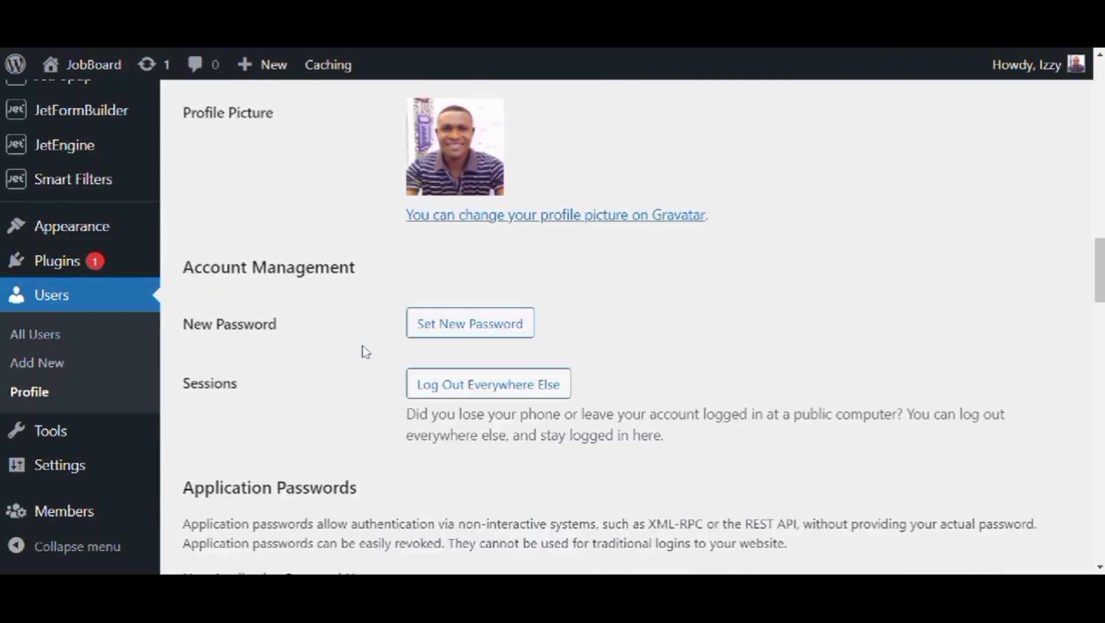
scroll(365, 352, down, 2)
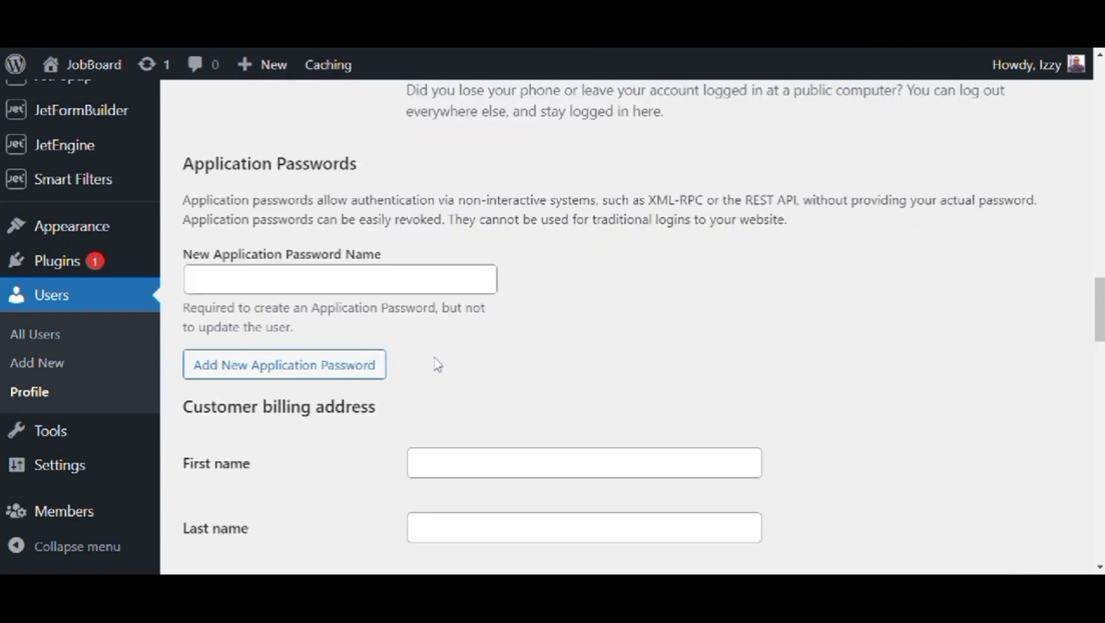
scroll(442, 365, up, 10)
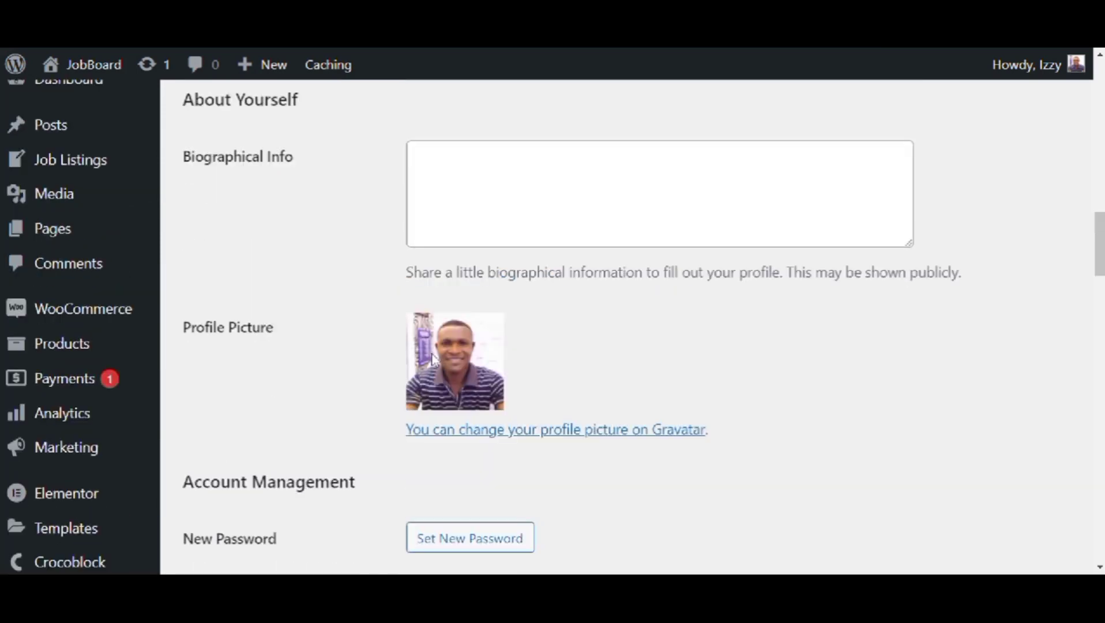
scroll(432, 358, up, 5)
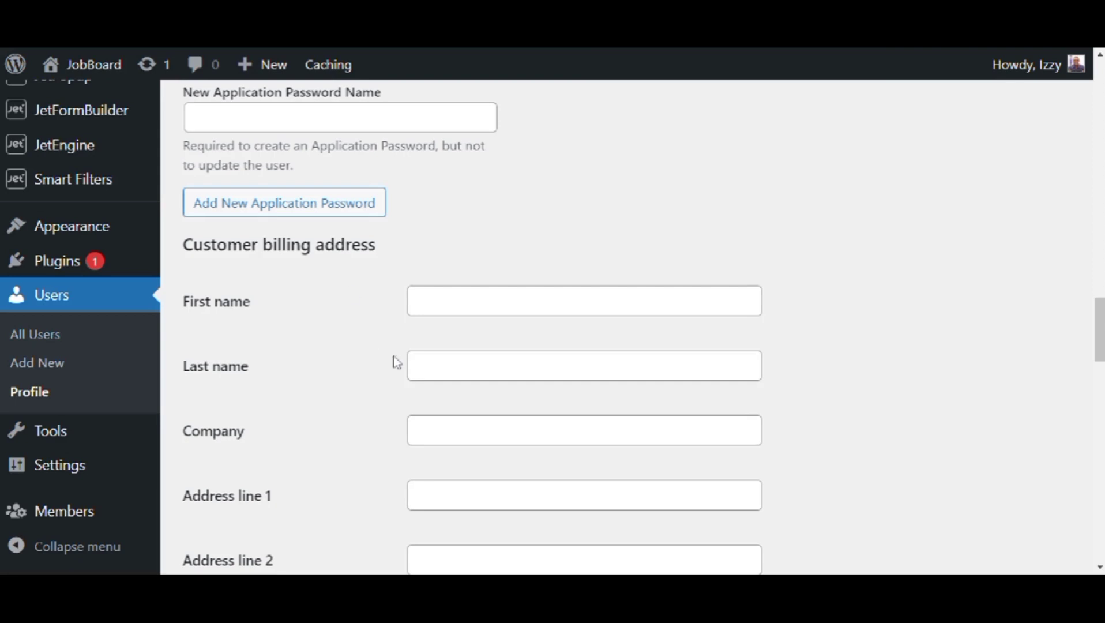
scroll(393, 363, up, 3)
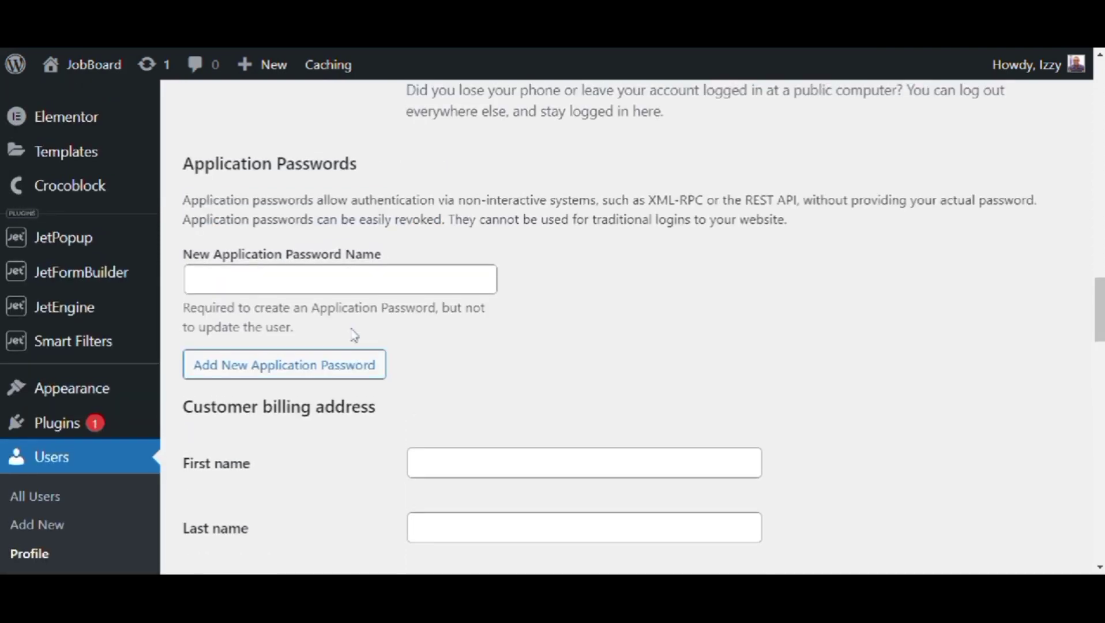
scroll(453, 357, down, 1)
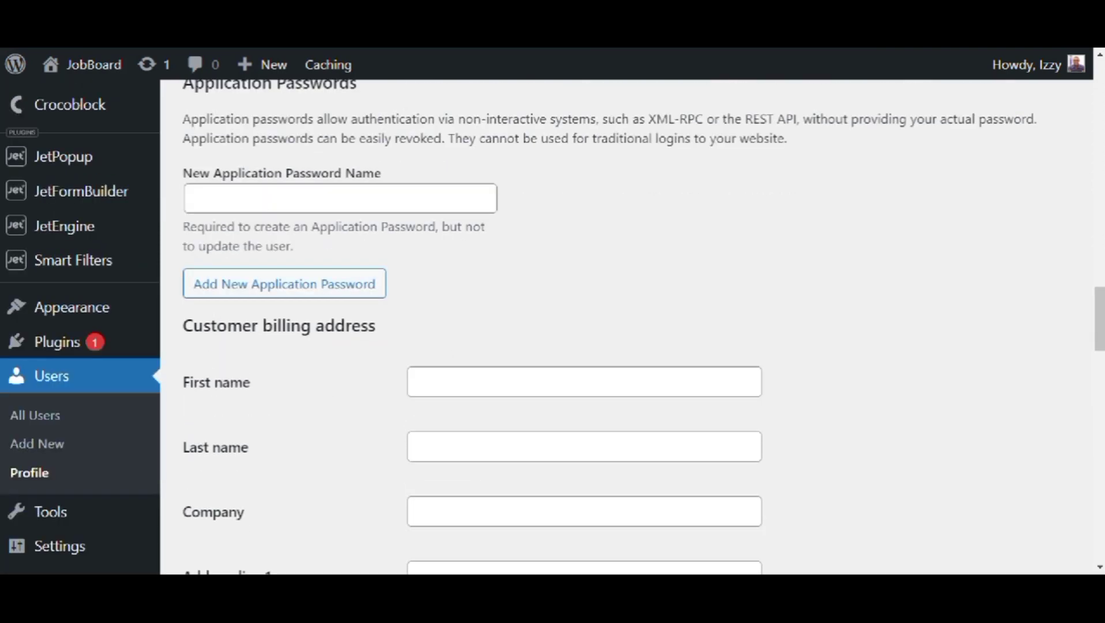
scroll(208, 324, down, 3)
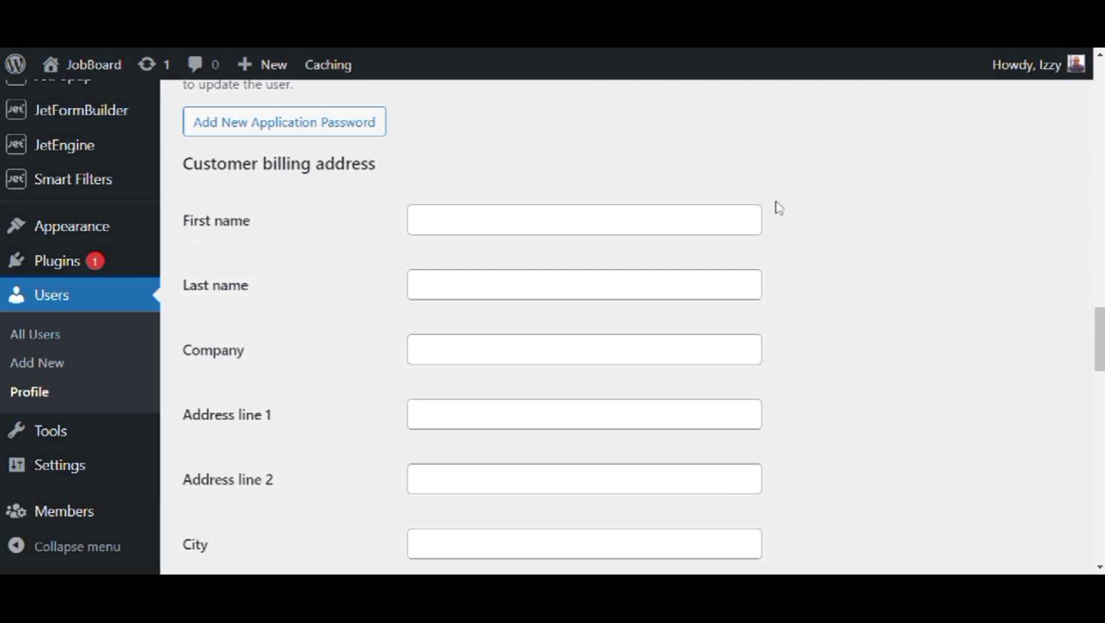
scroll(789, 443, down, 4)
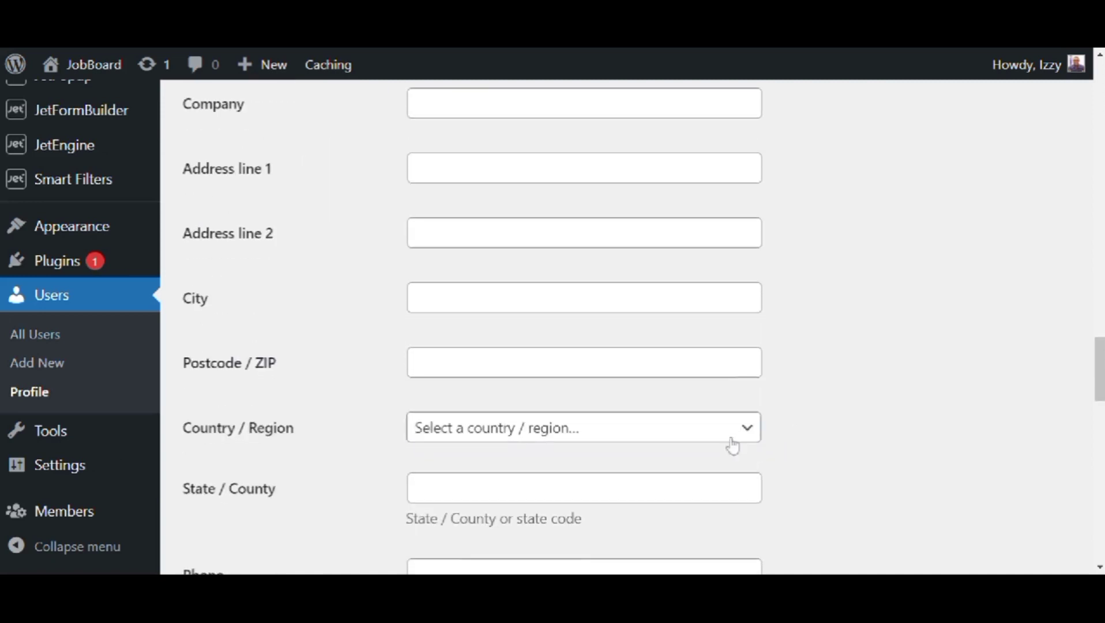
scroll(732, 445, down, 4)
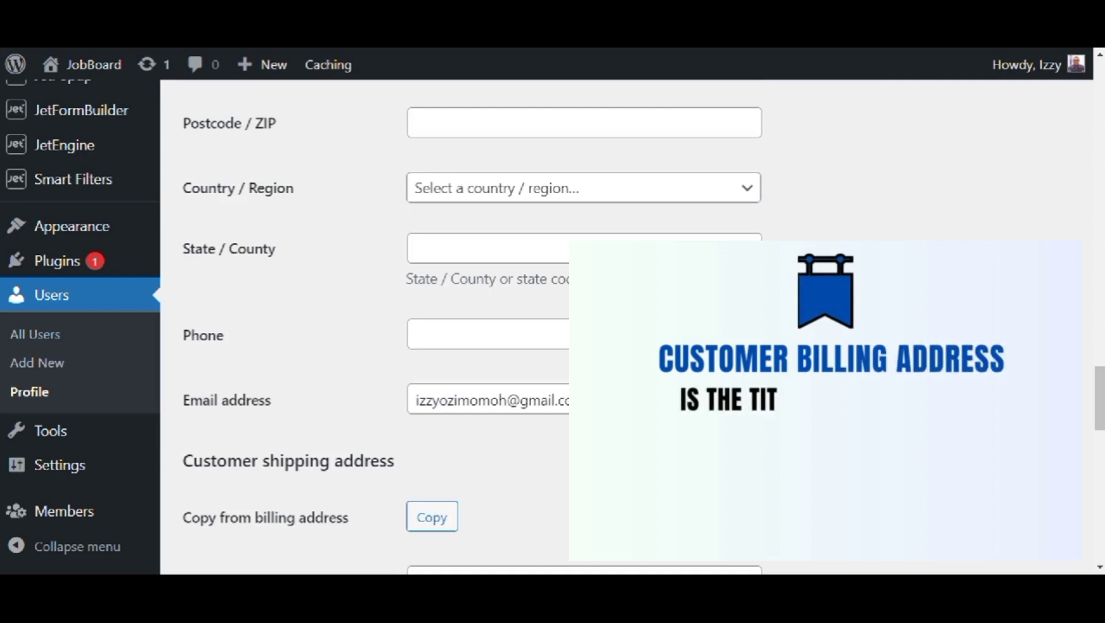
scroll(317, 311, down, 1)
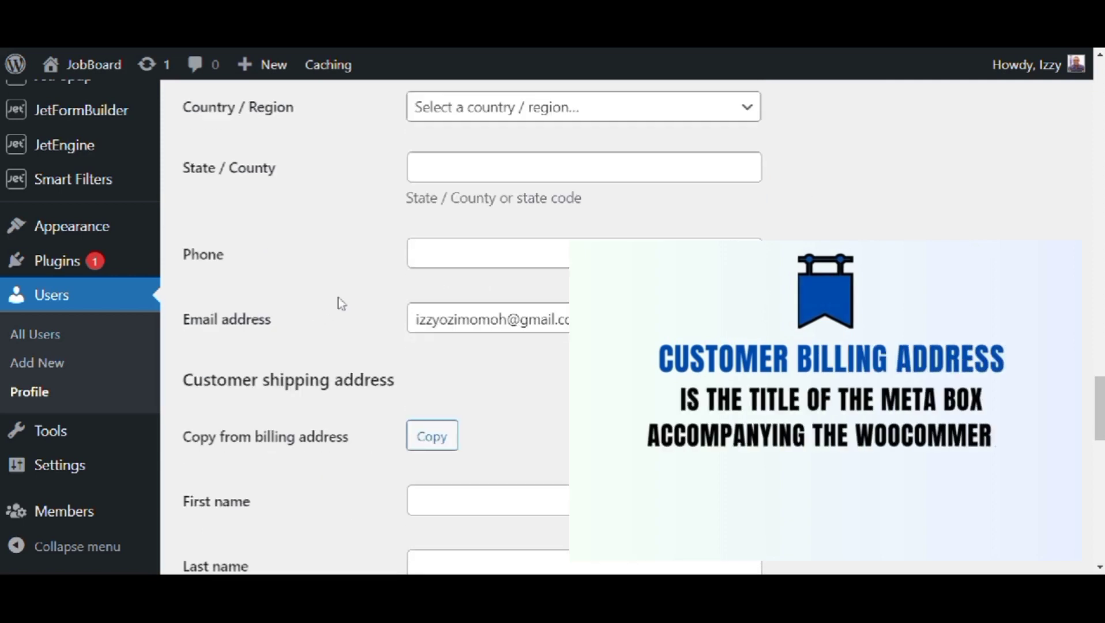
scroll(337, 305, down, 2)
scroll(336, 311, down, 2)
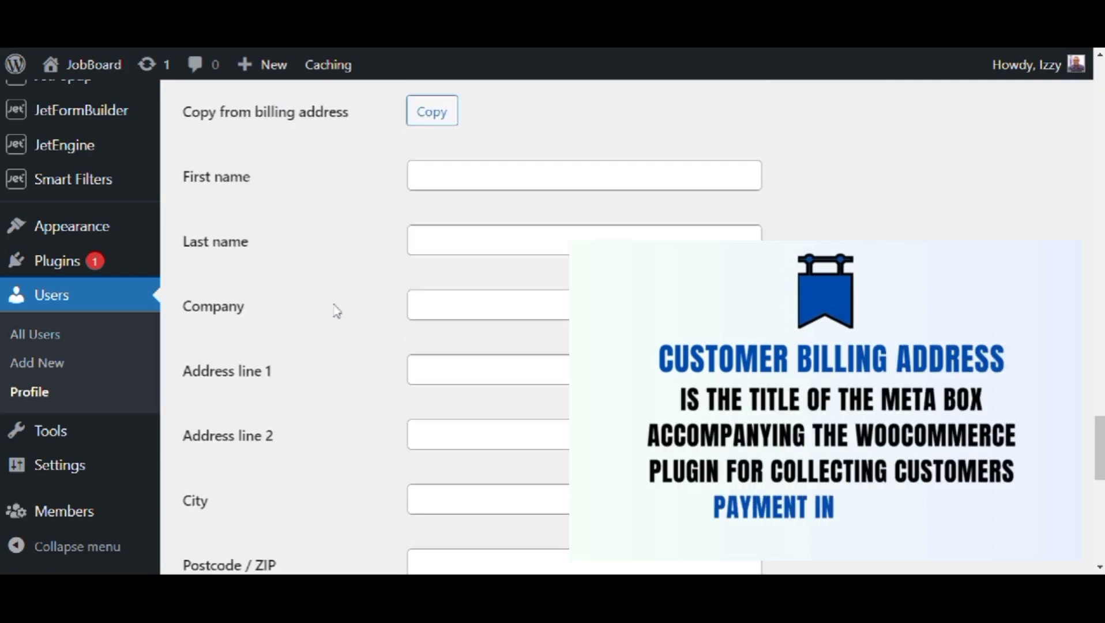
scroll(334, 314, down, 3)
scroll(328, 324, down, 5)
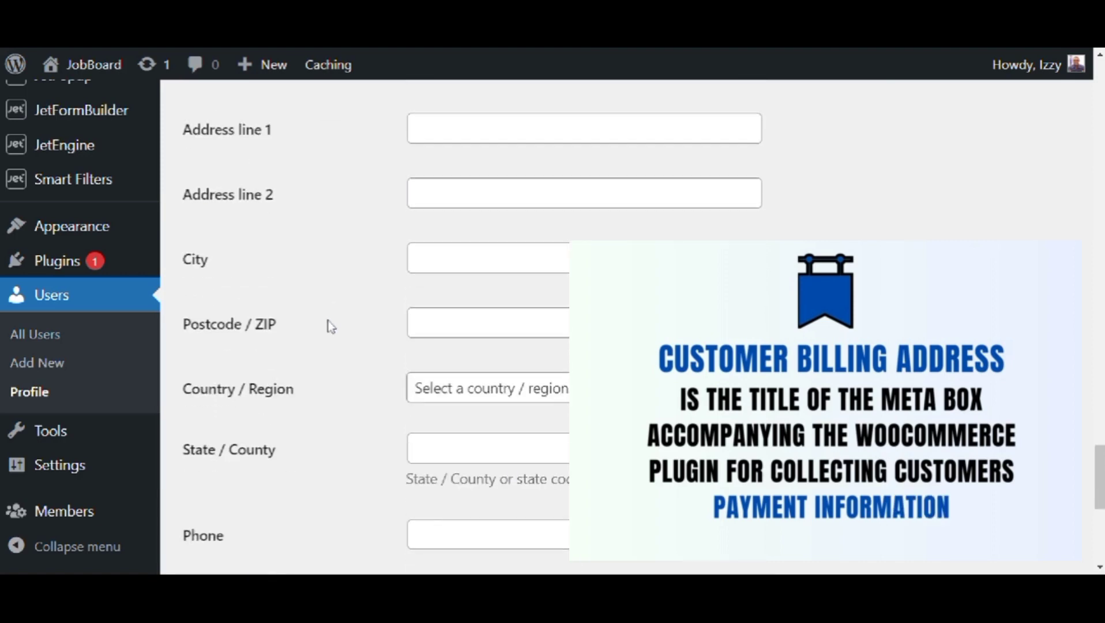
scroll(316, 292, up, 4)
scroll(315, 289, up, 8)
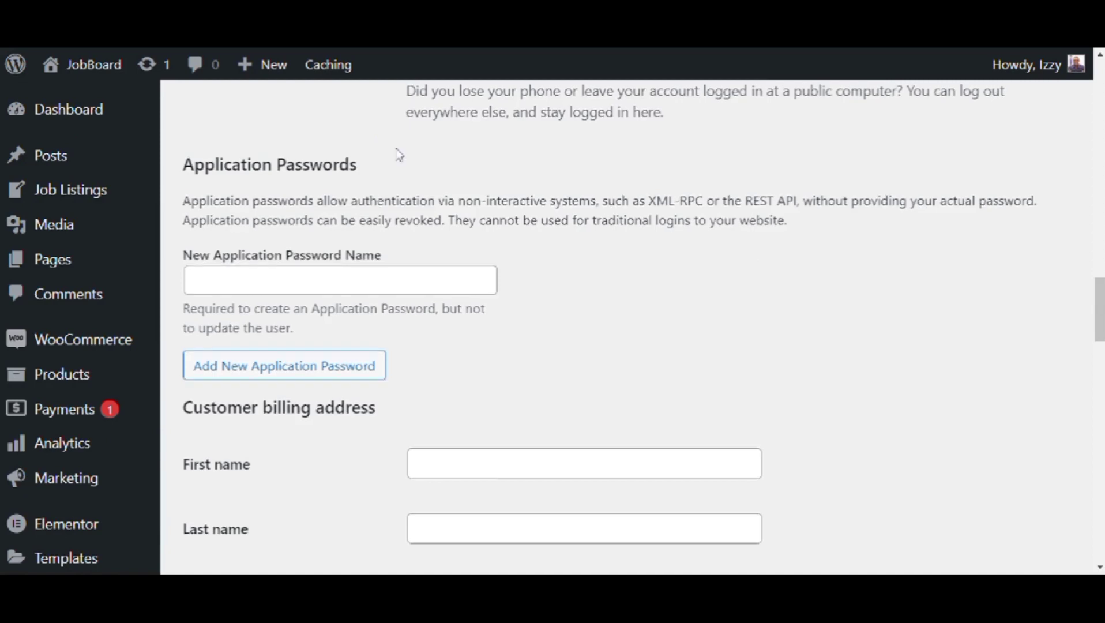
scroll(395, 155, up, 1)
scroll(382, 176, down, 5)
scroll(134, 323, down, 10)
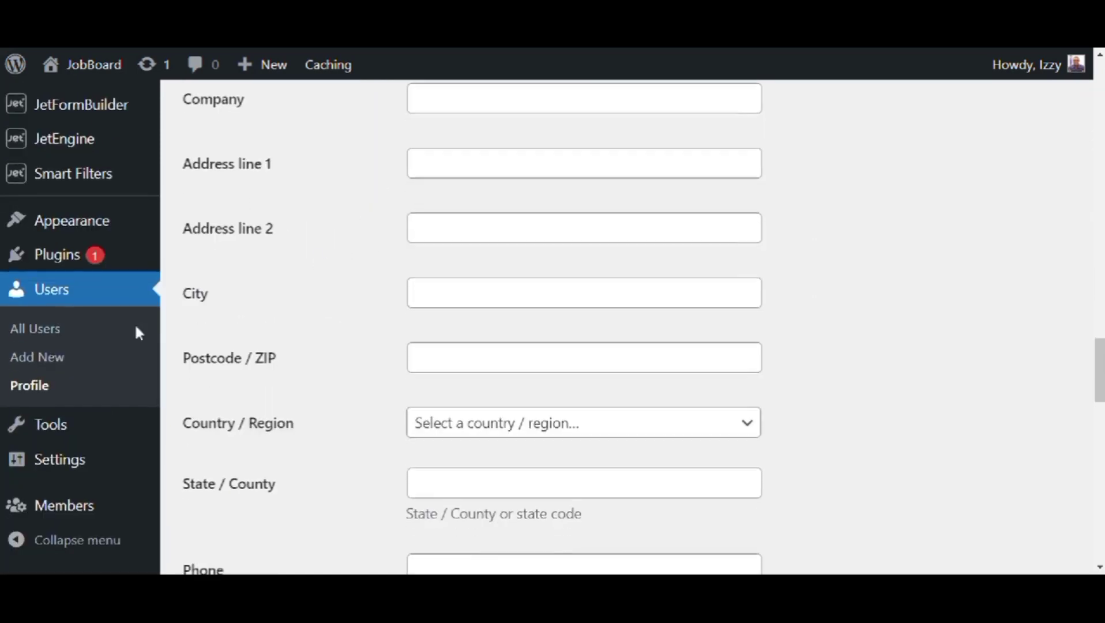
mouse_move(56, 515)
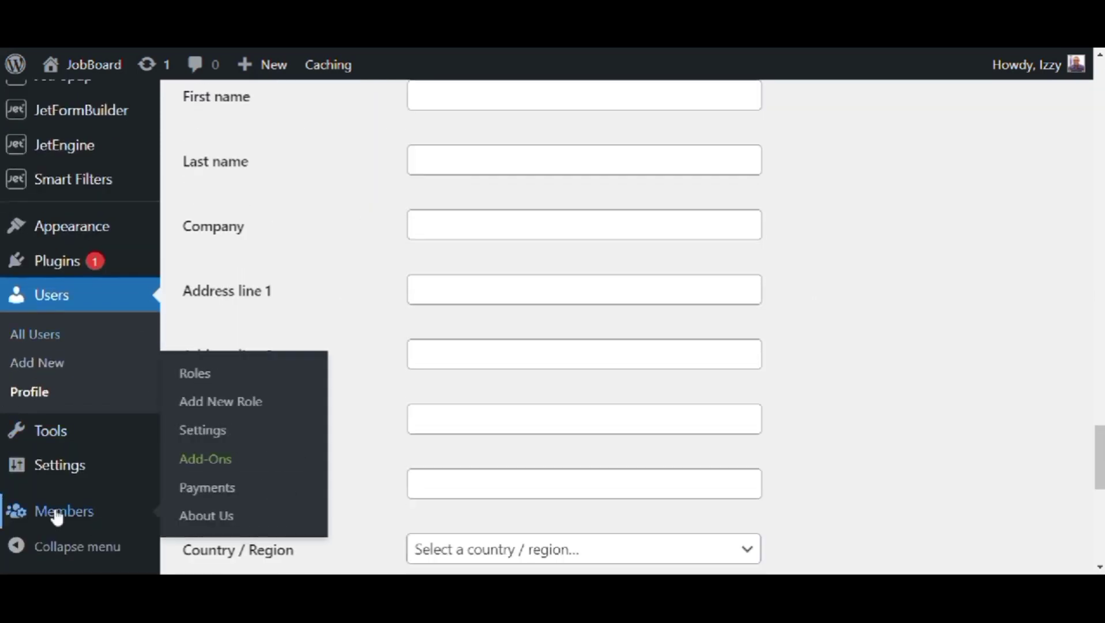
Step: Show Members > Roles and find the new Customer role beside Employee and Employer
click(323, 360)
scroll(292, 360, down, 7)
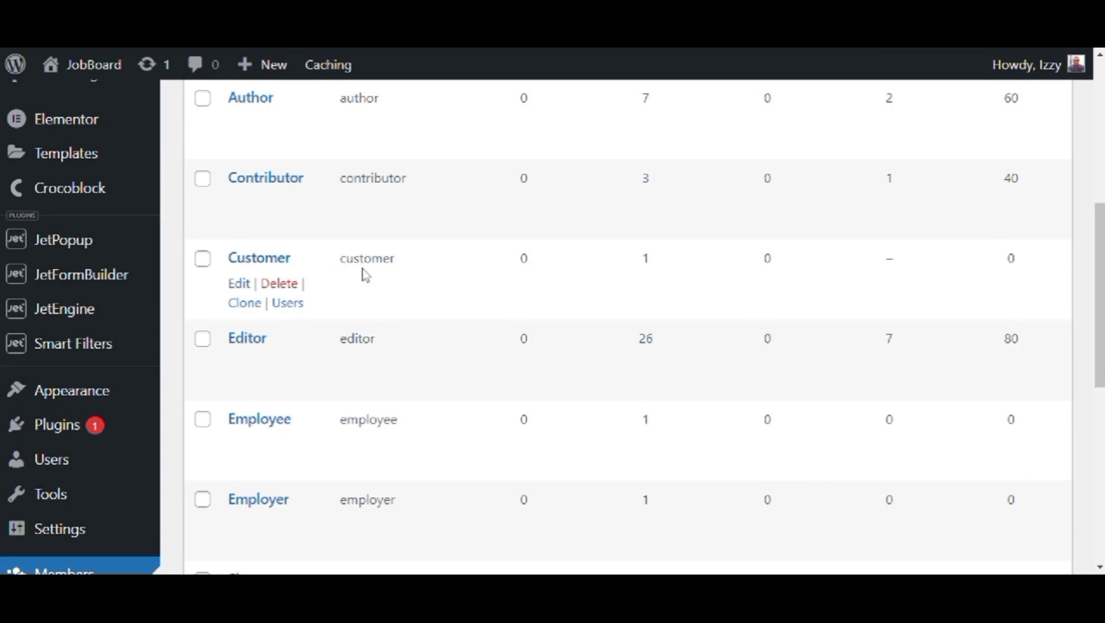
scroll(305, 287, up, 1)
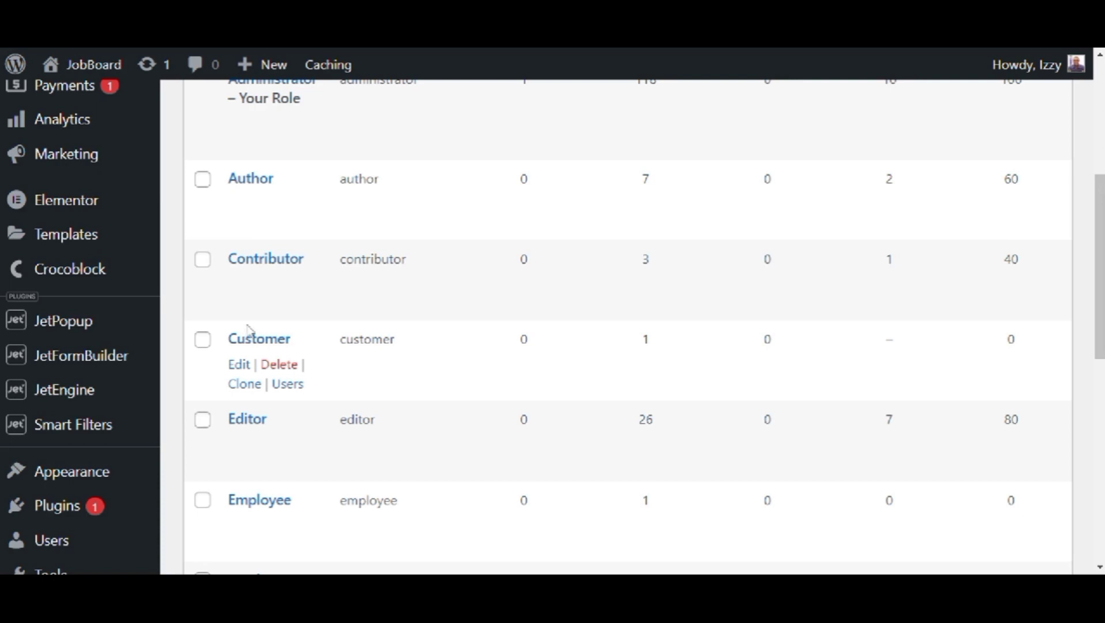
mouse_move(69, 397)
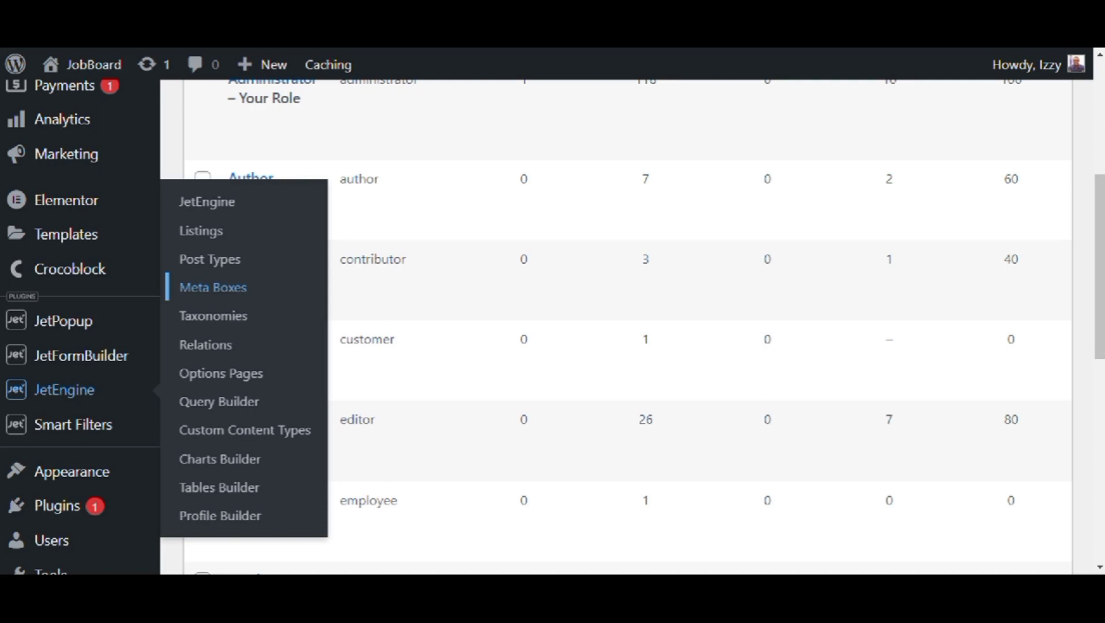
Step: Add a new JetEngine meta box titled 'Employer Details'
click(213, 288)
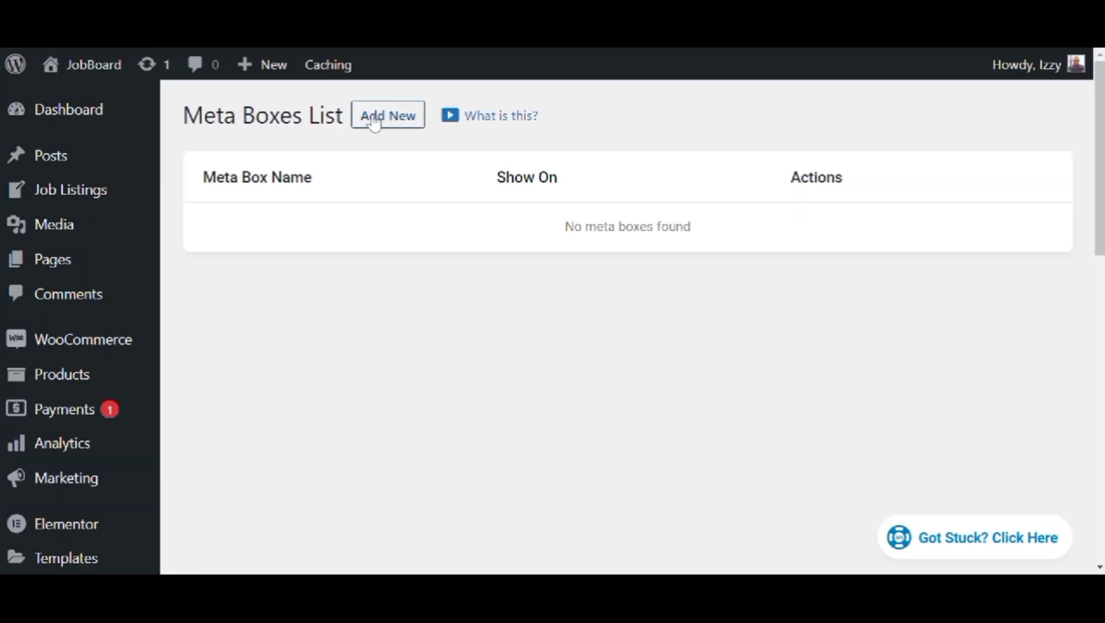
click(376, 125)
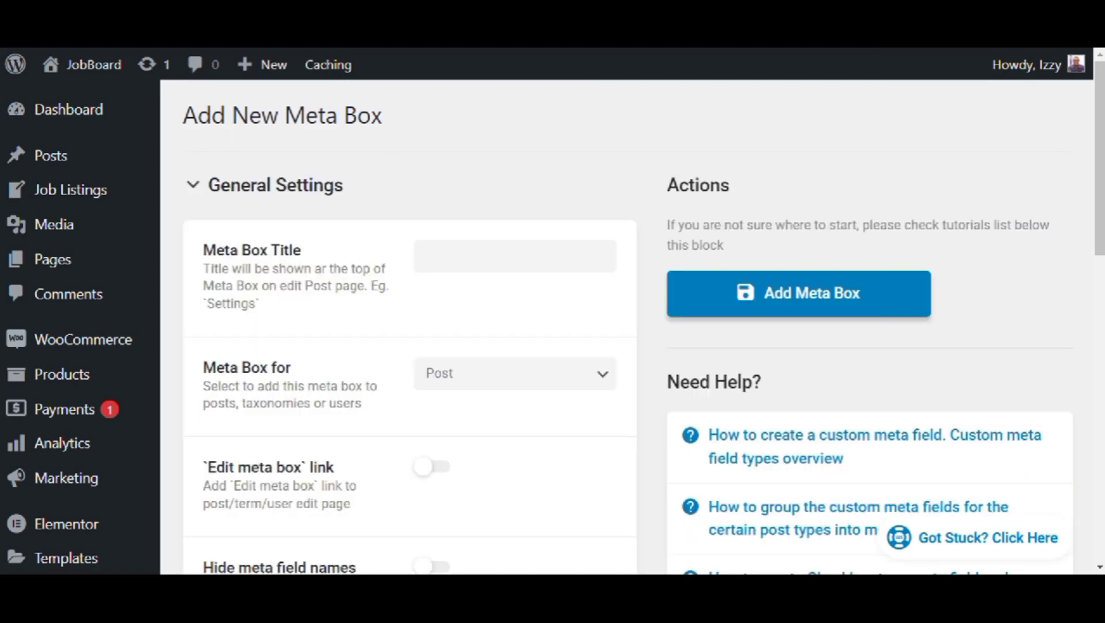
click(515, 256)
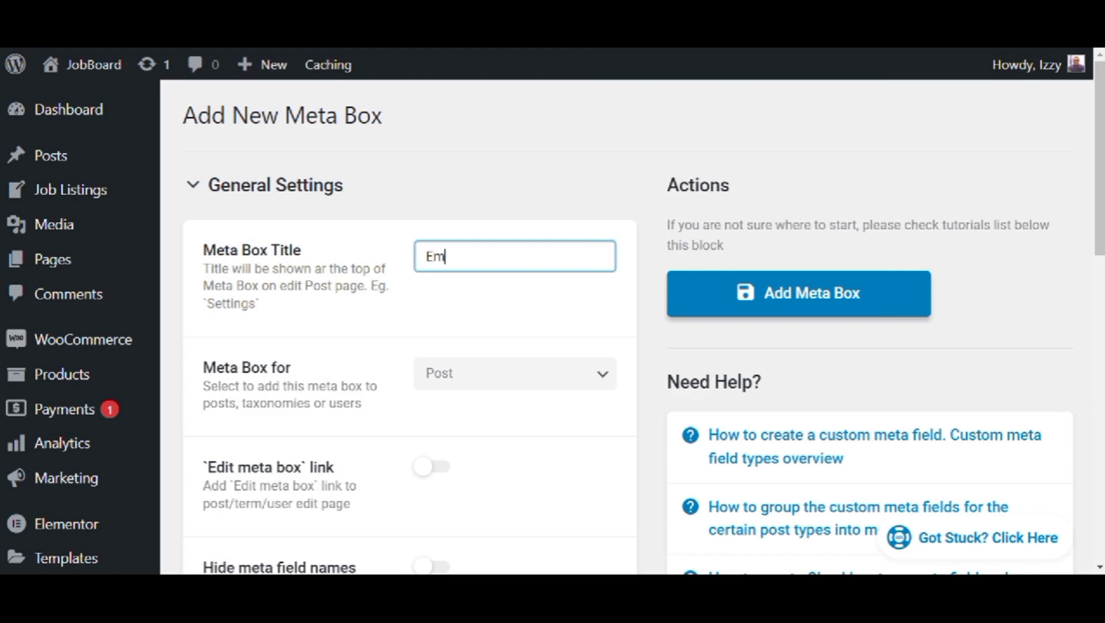
text(Employer Details)
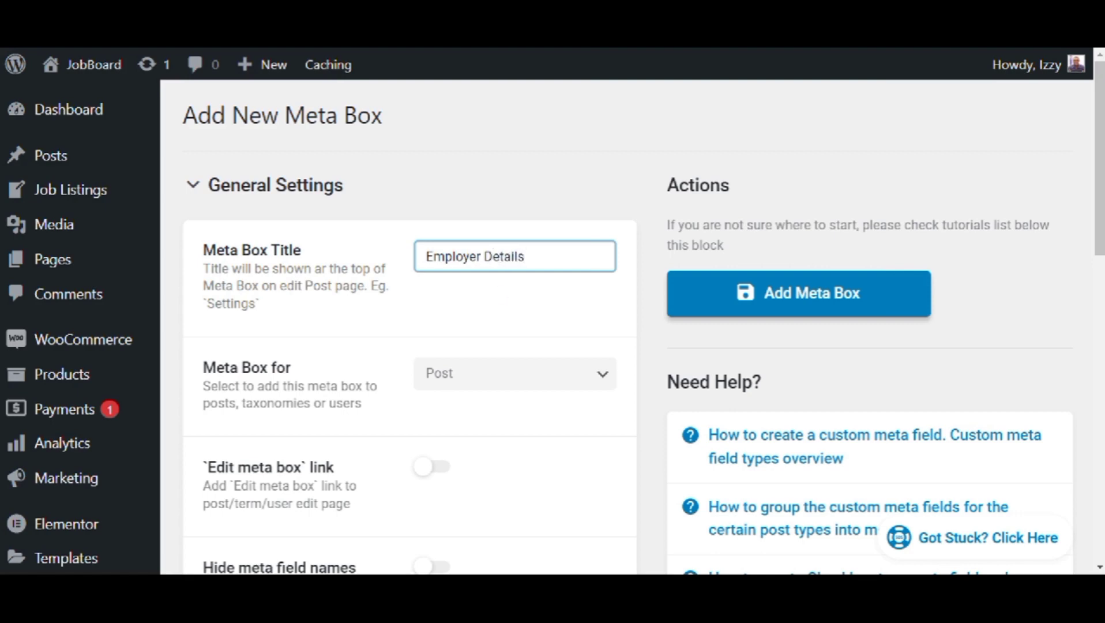
scroll(434, 289, down, 1)
Step: Attach the meta box to User and make it visible at Edit User & Profile
click(459, 214)
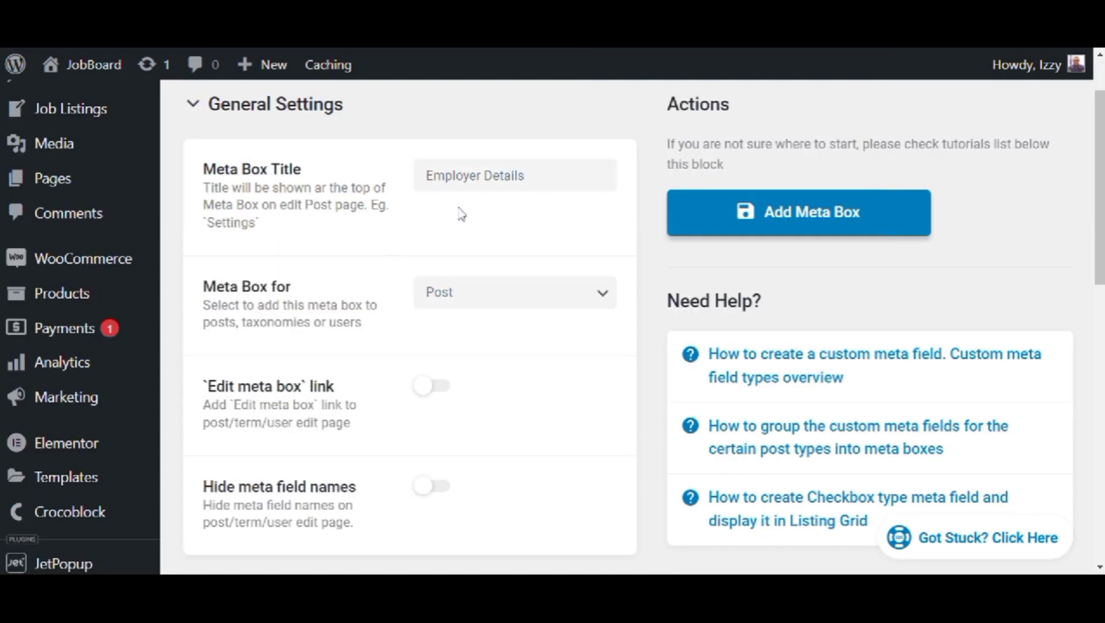
scroll(464, 224, down, 2)
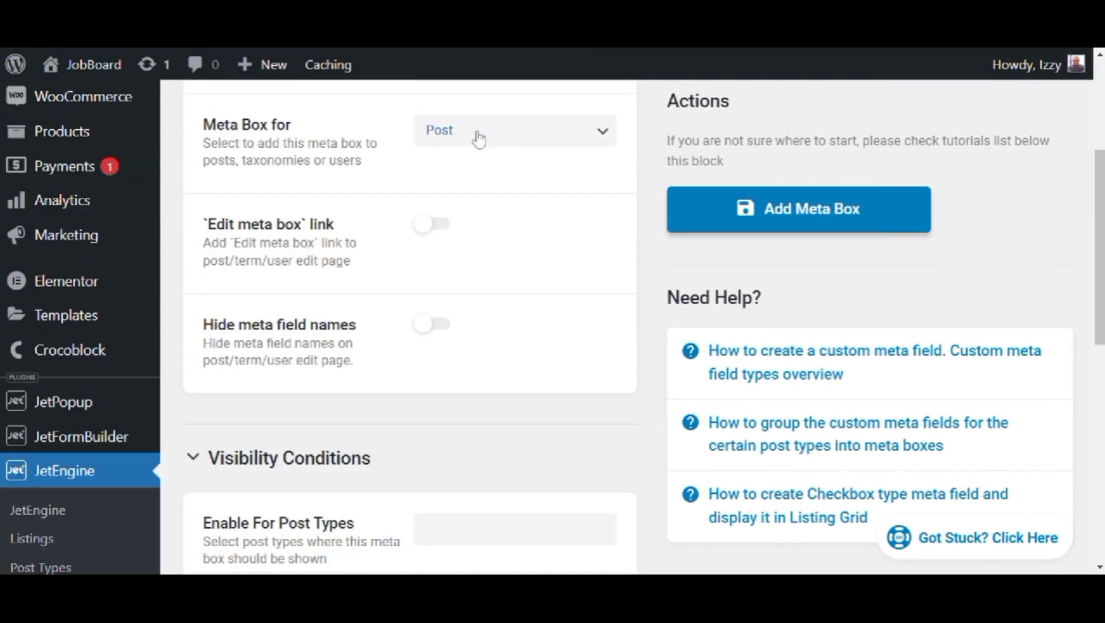
click(476, 141)
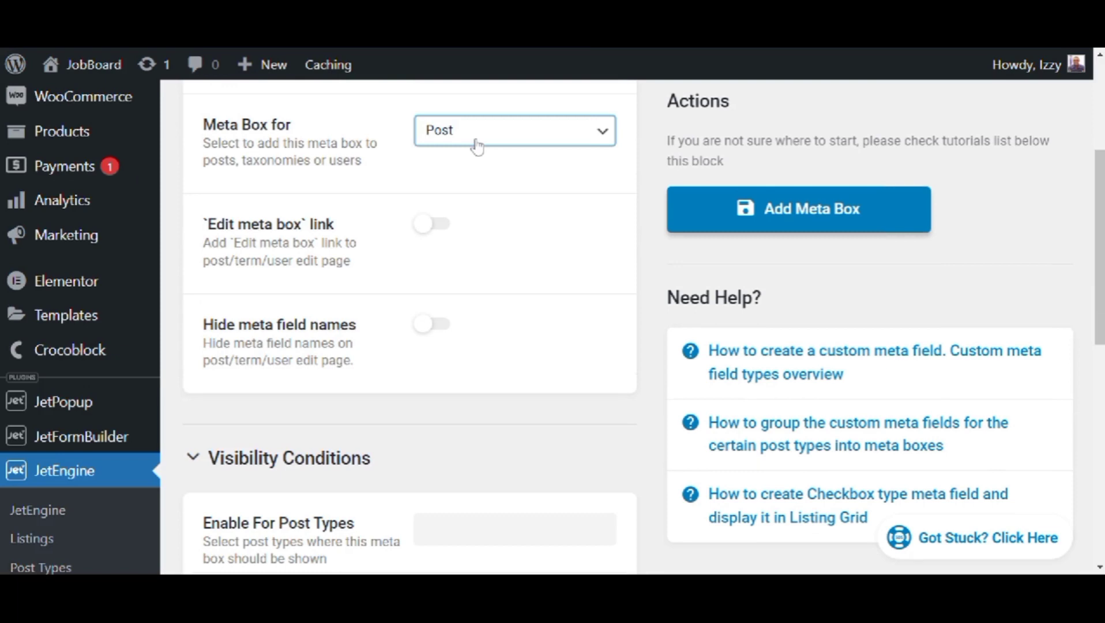
click(471, 189)
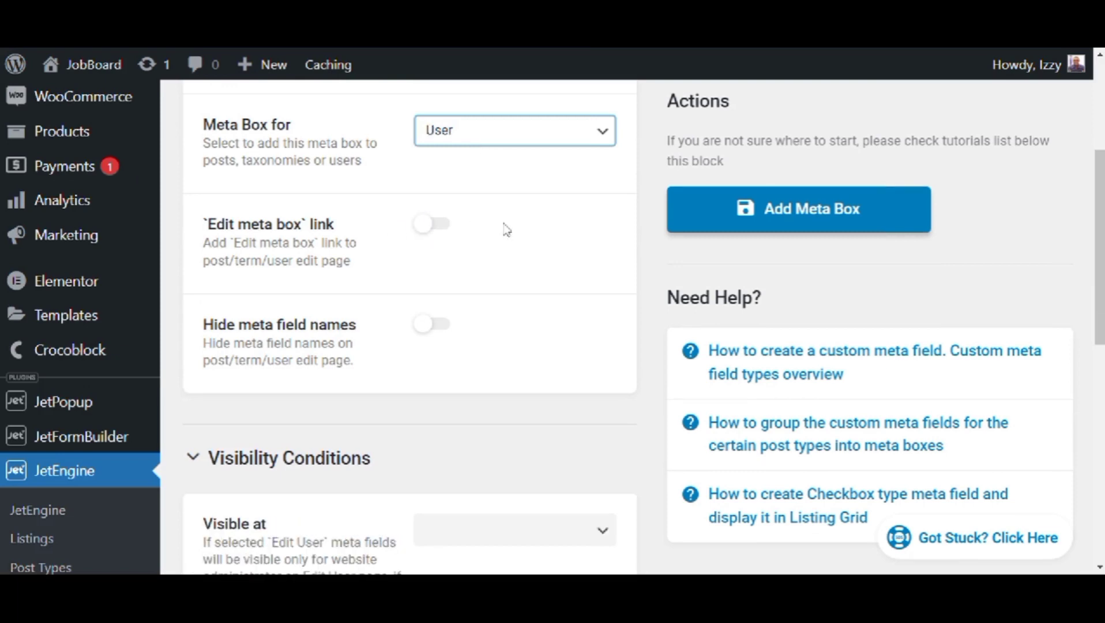
scroll(496, 231, down, 2)
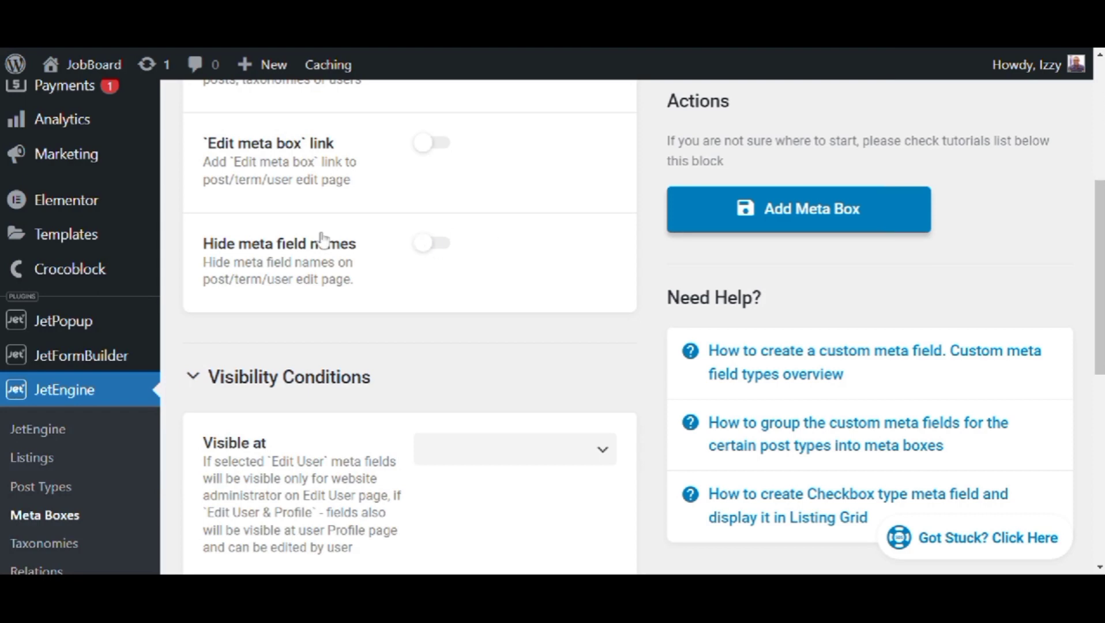
scroll(491, 239, down, 2)
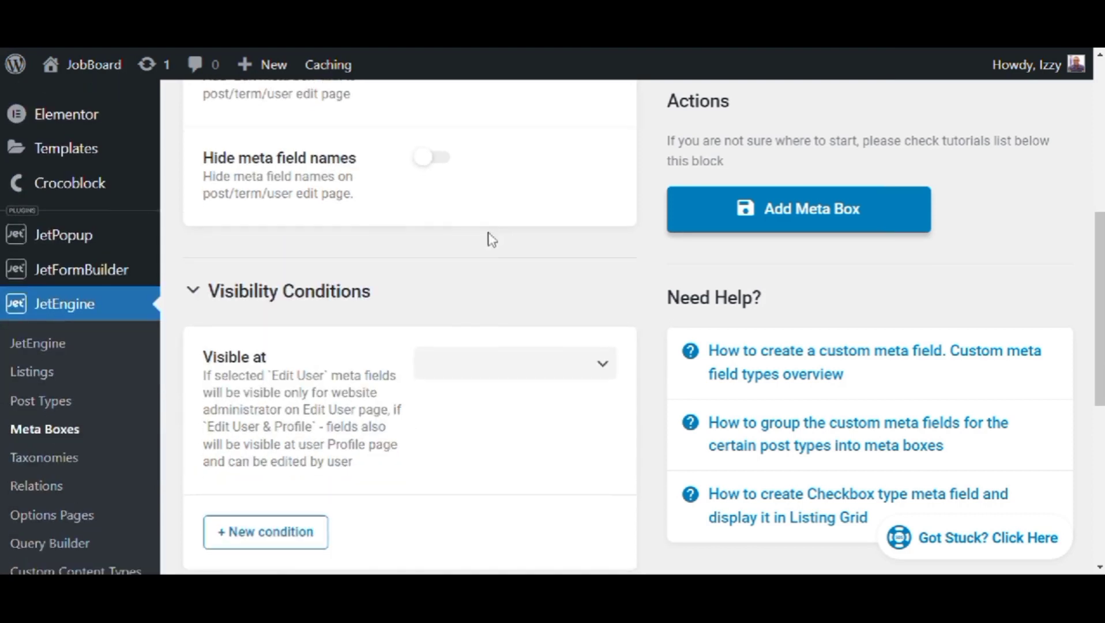
scroll(490, 239, down, 4)
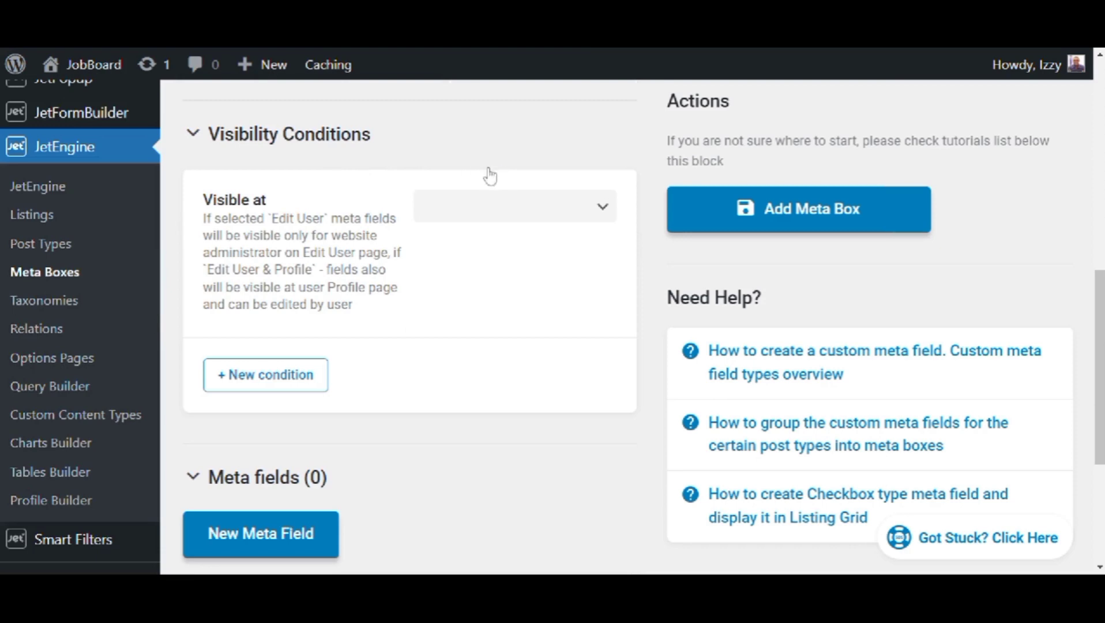
click(461, 214)
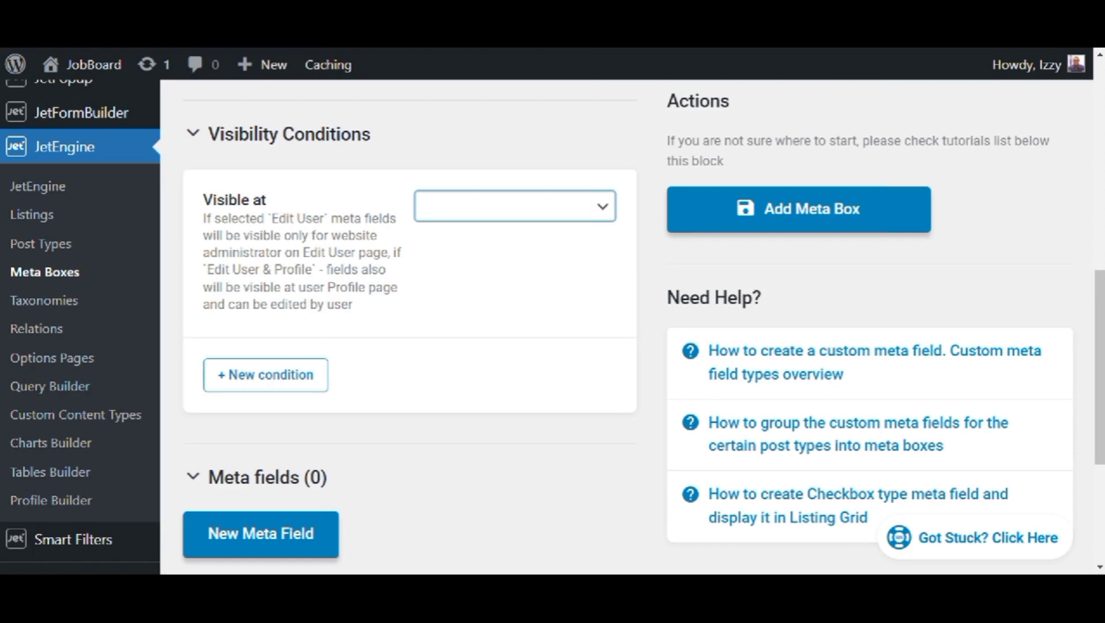
click(459, 250)
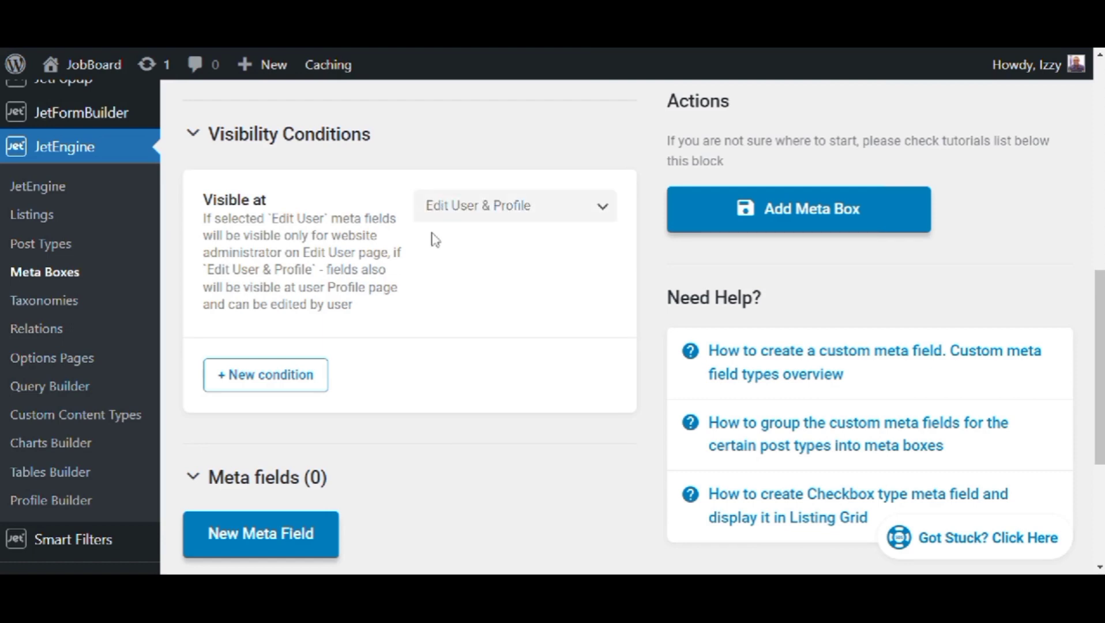
Step: Add an Included for User Roles condition limited to the Employer role
scroll(450, 247, down, 2)
click(291, 214)
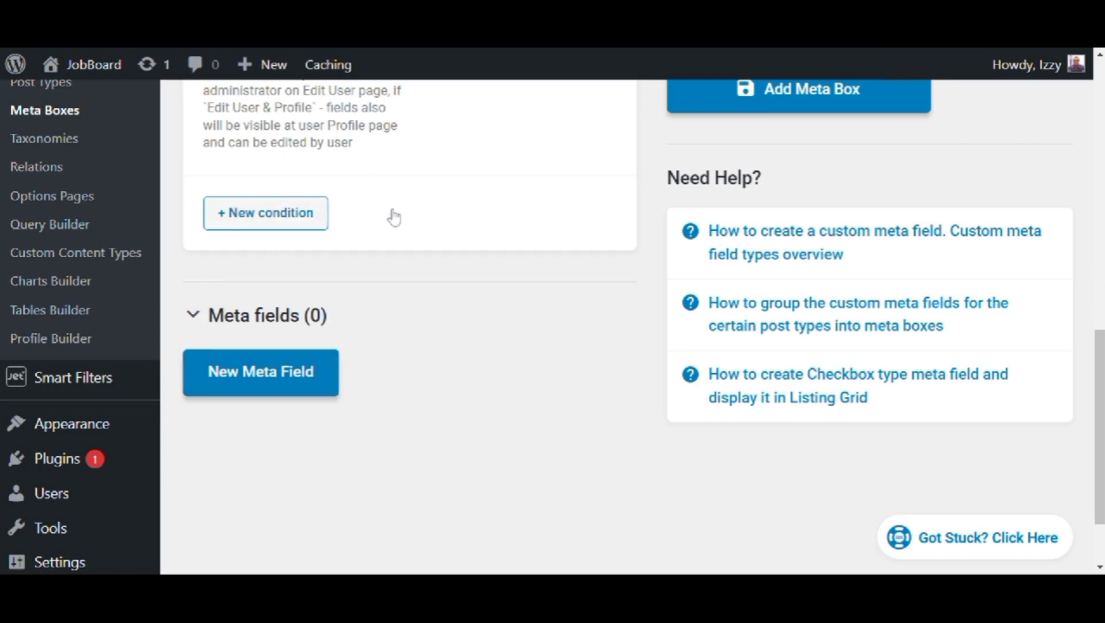
scroll(484, 224, up, 2)
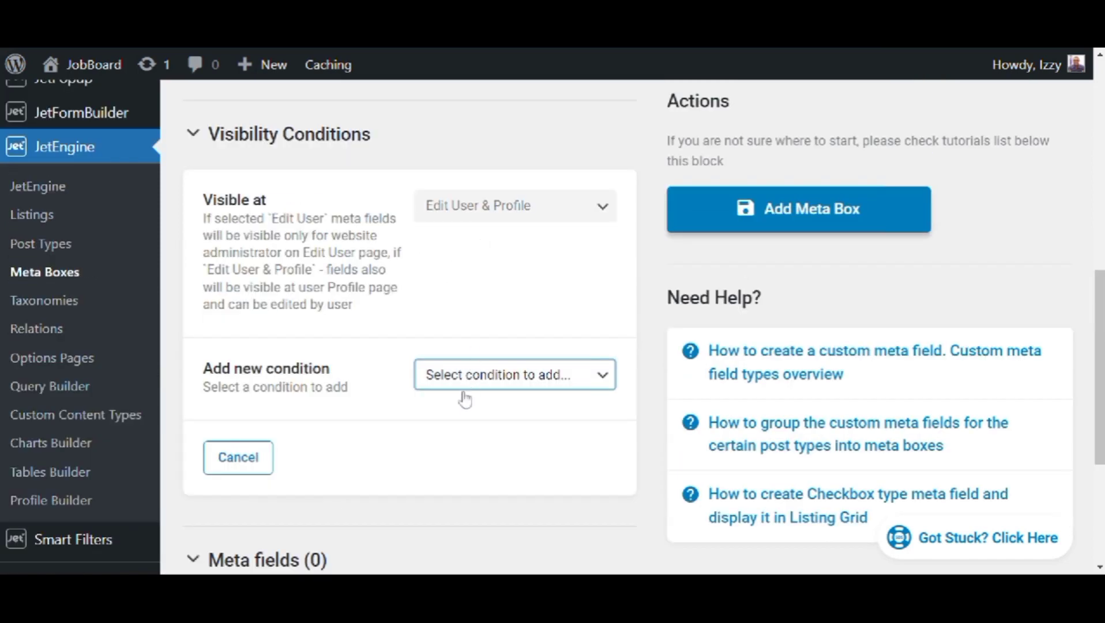
click(469, 418)
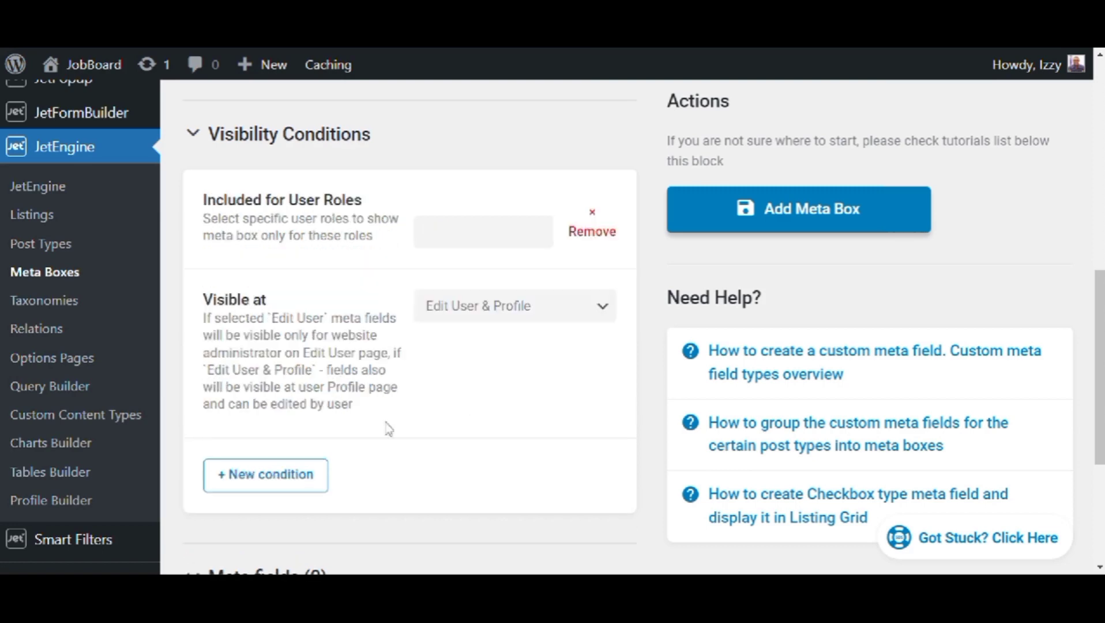
click(483, 240)
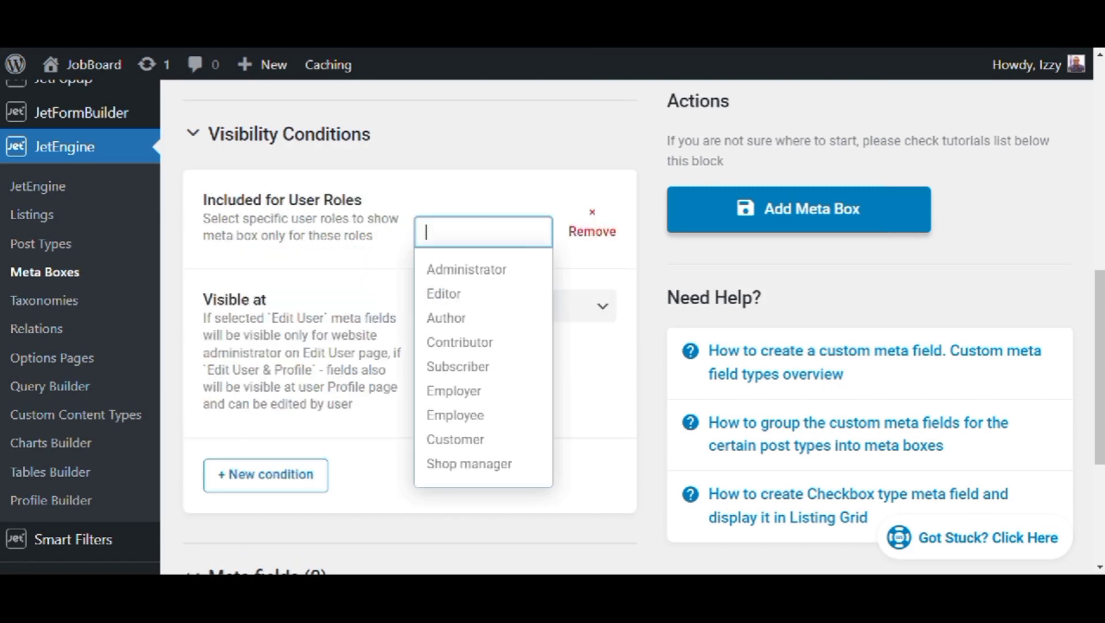
click(461, 391)
scroll(441, 350, down, 5)
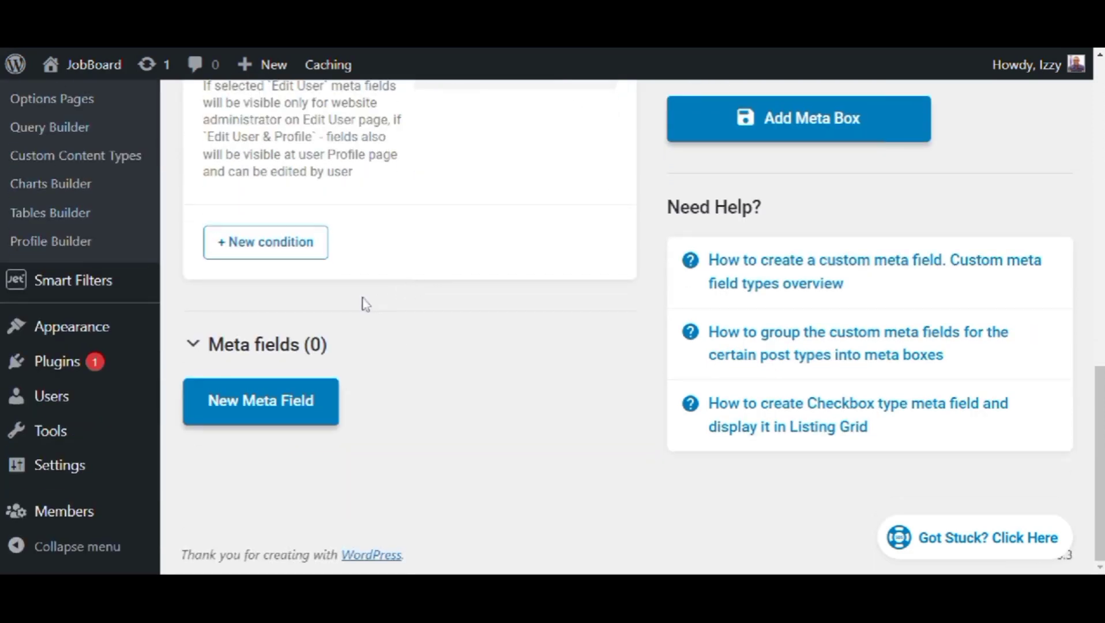
Step: Add a meta field labelled 'Company Username' and collapse it
click(255, 398)
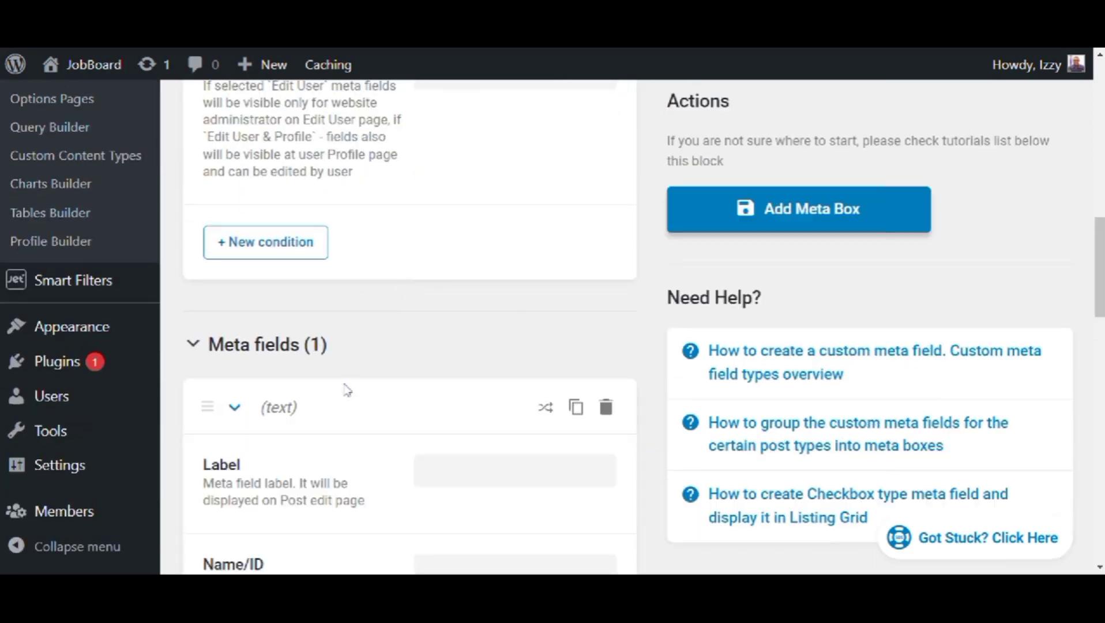
scroll(466, 288, down, 3)
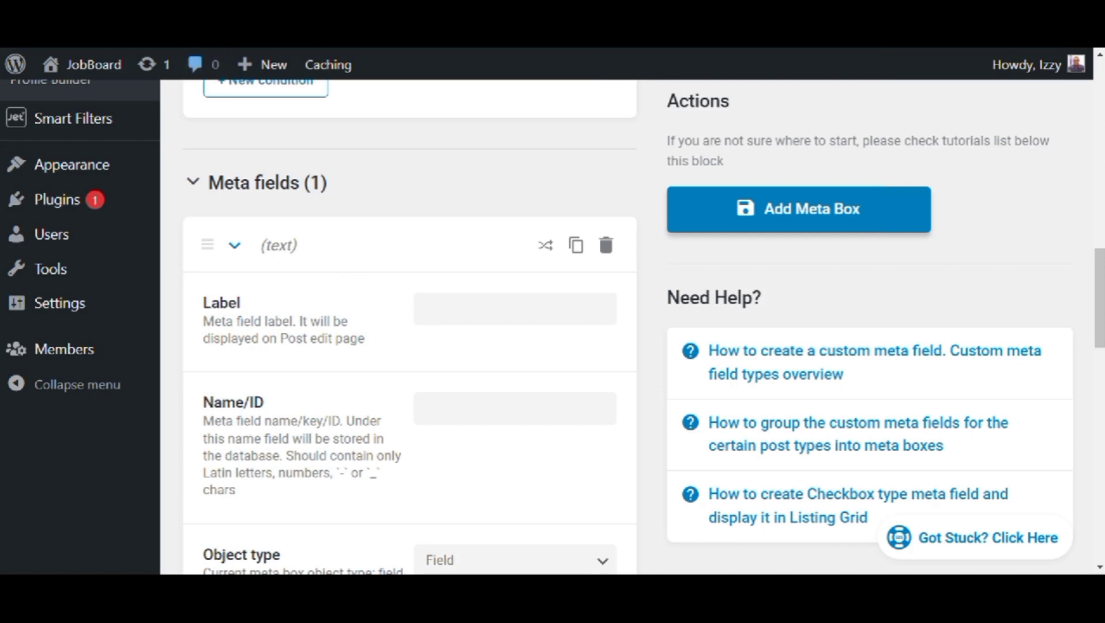
click(447, 305)
text(Comp)
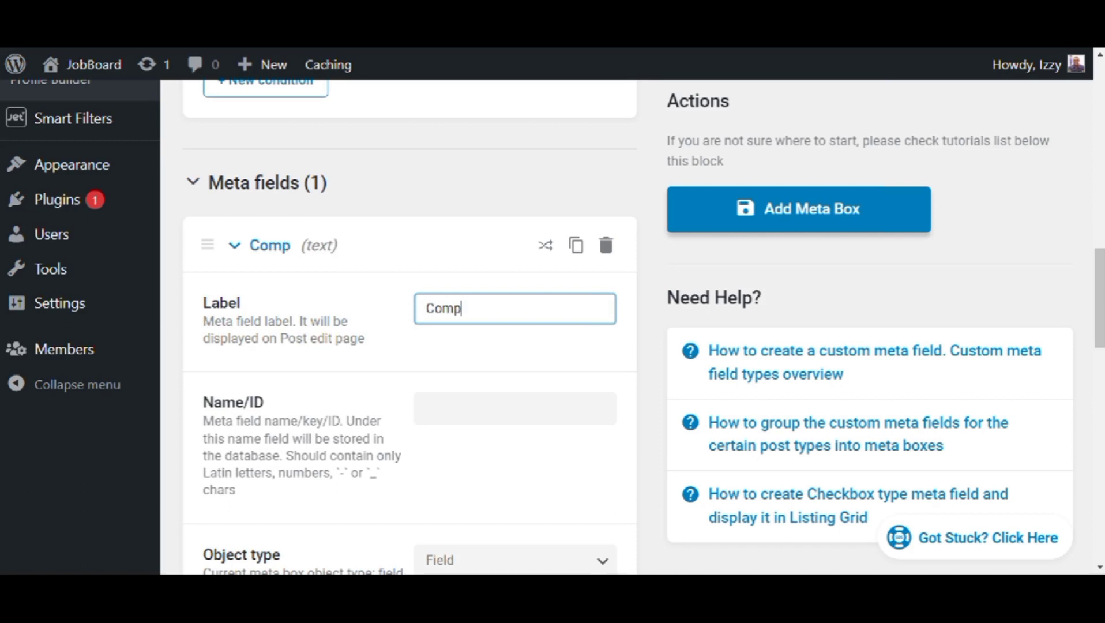
text(any Us)
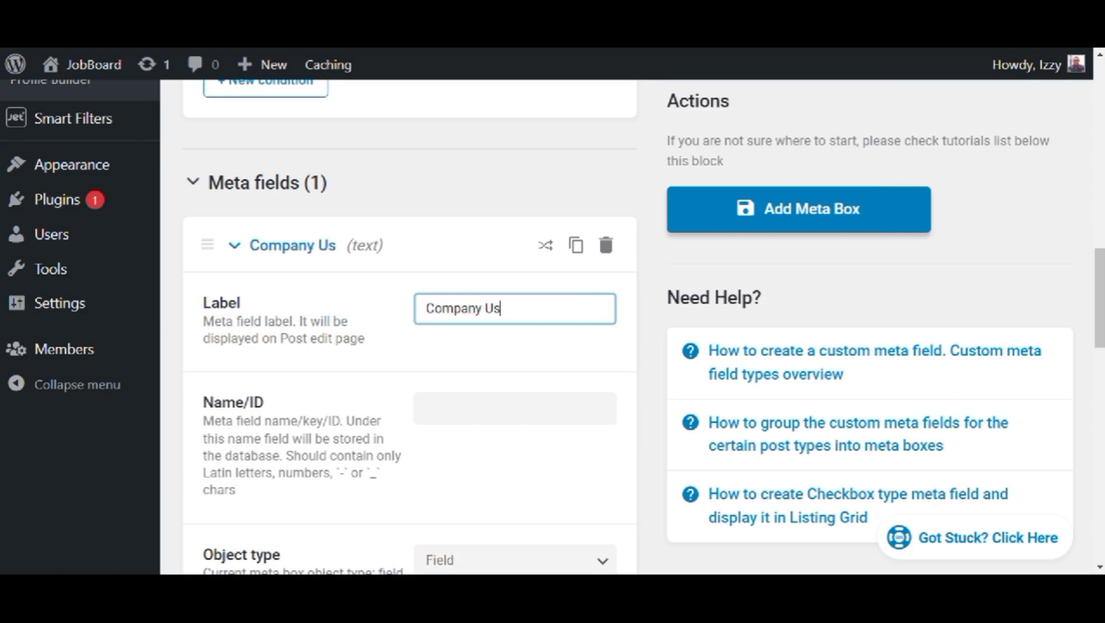
text(ername)
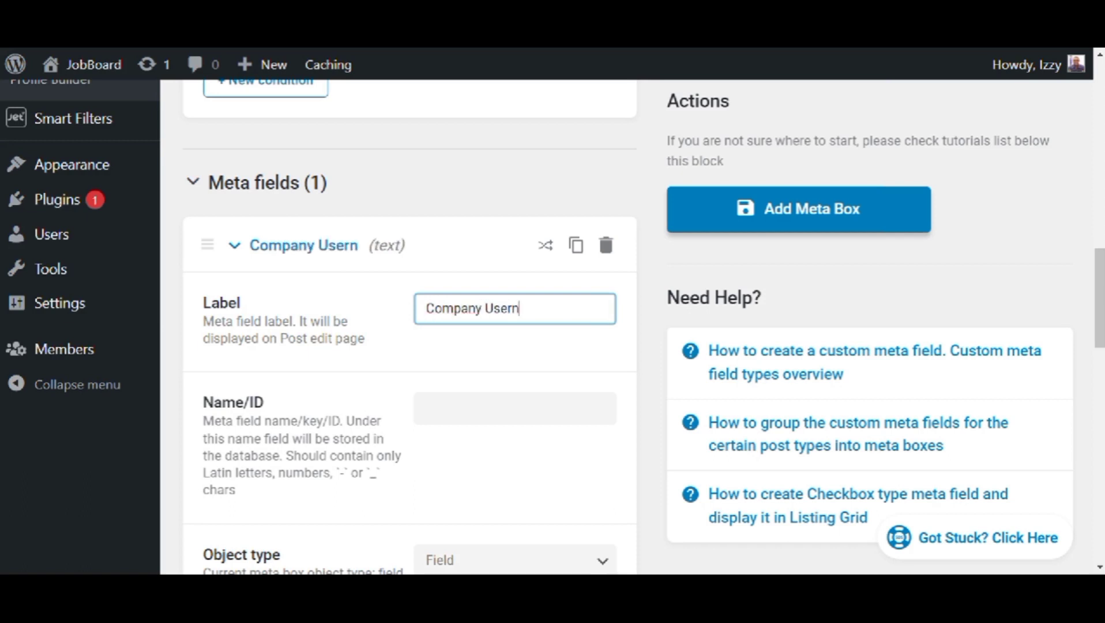
click(491, 364)
scroll(495, 396, down, 1)
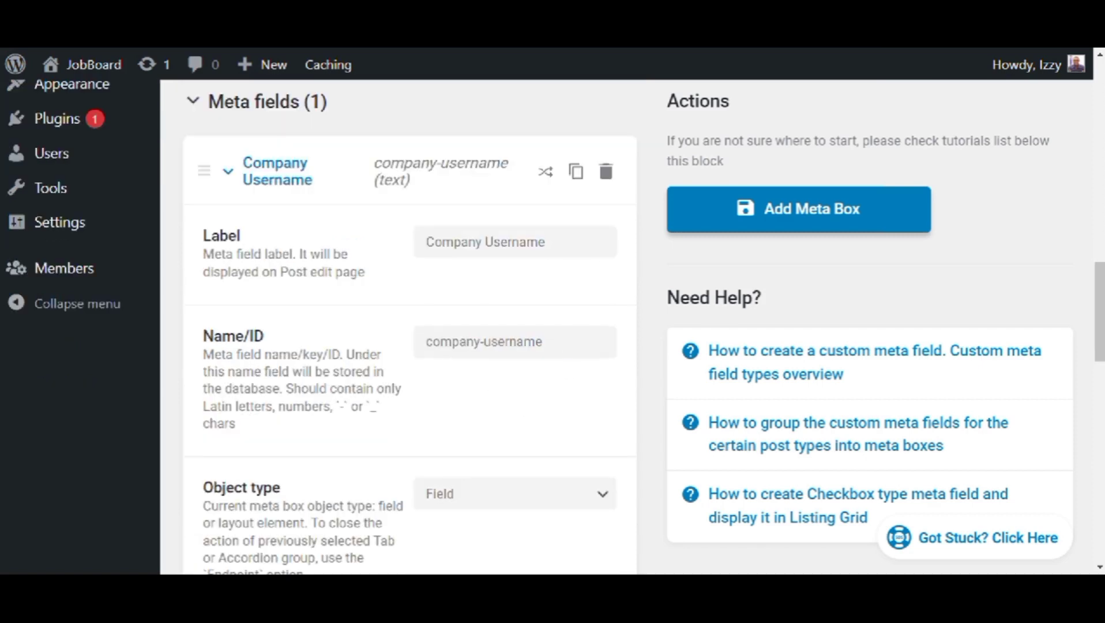
click(282, 176)
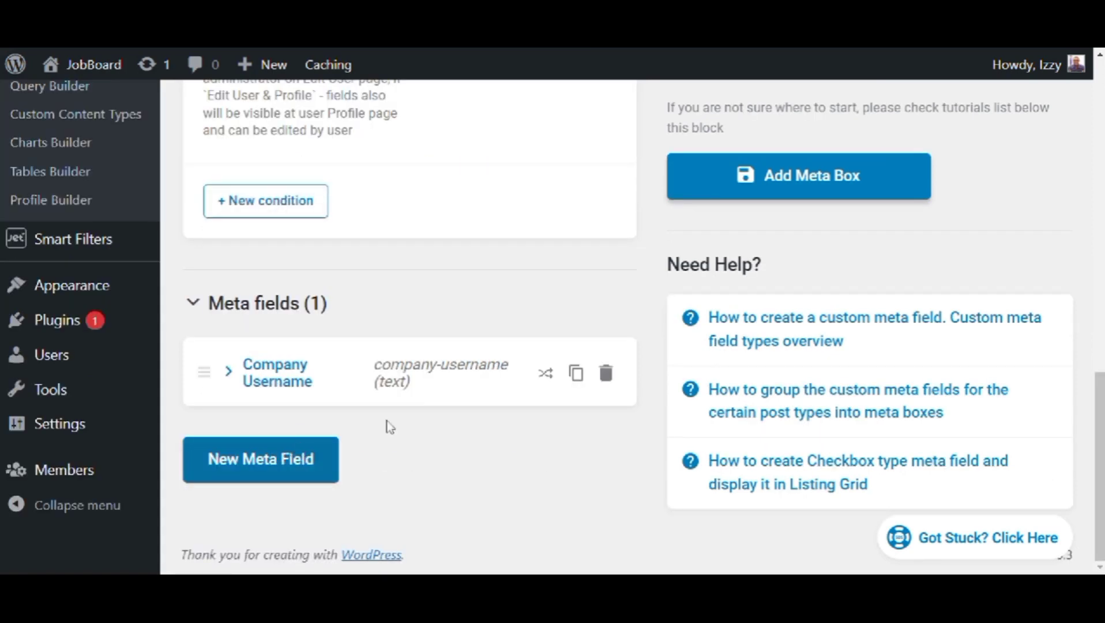
Step: Add a second field labelled 'Company Name' and collapse it
scroll(442, 413, down, 2)
click(444, 368)
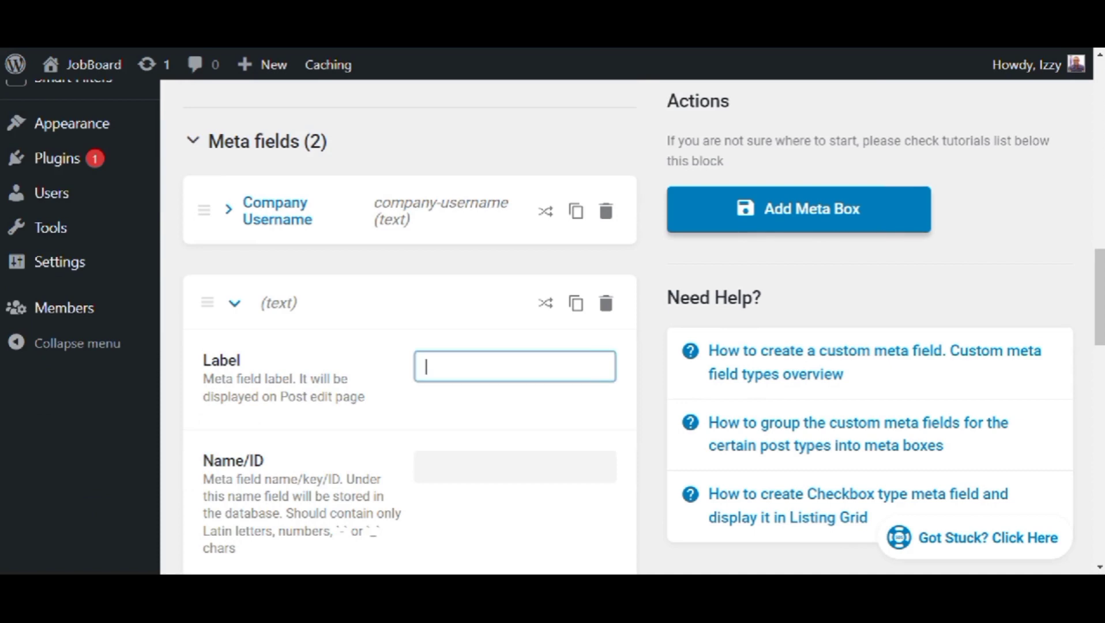
text(Com)
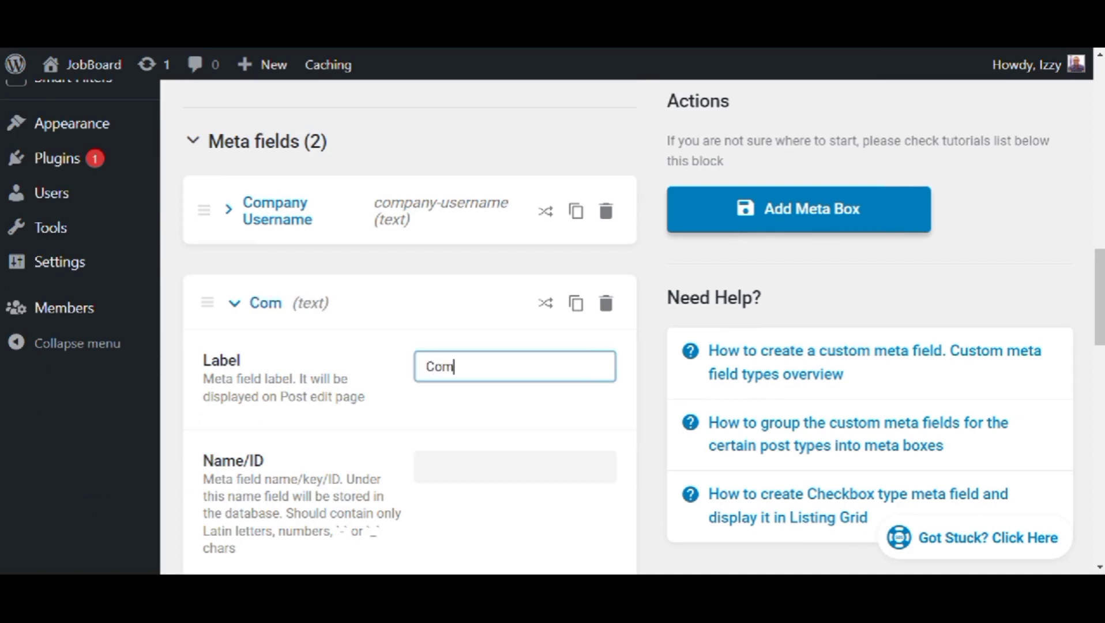
text(pany Name)
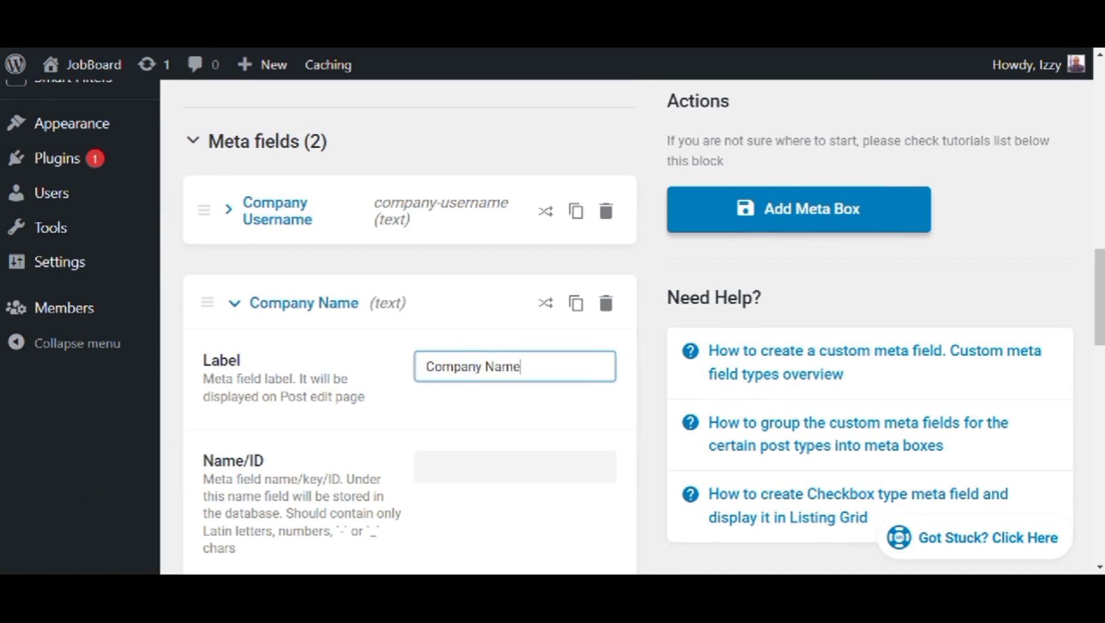
click(510, 395)
scroll(476, 402, down, 7)
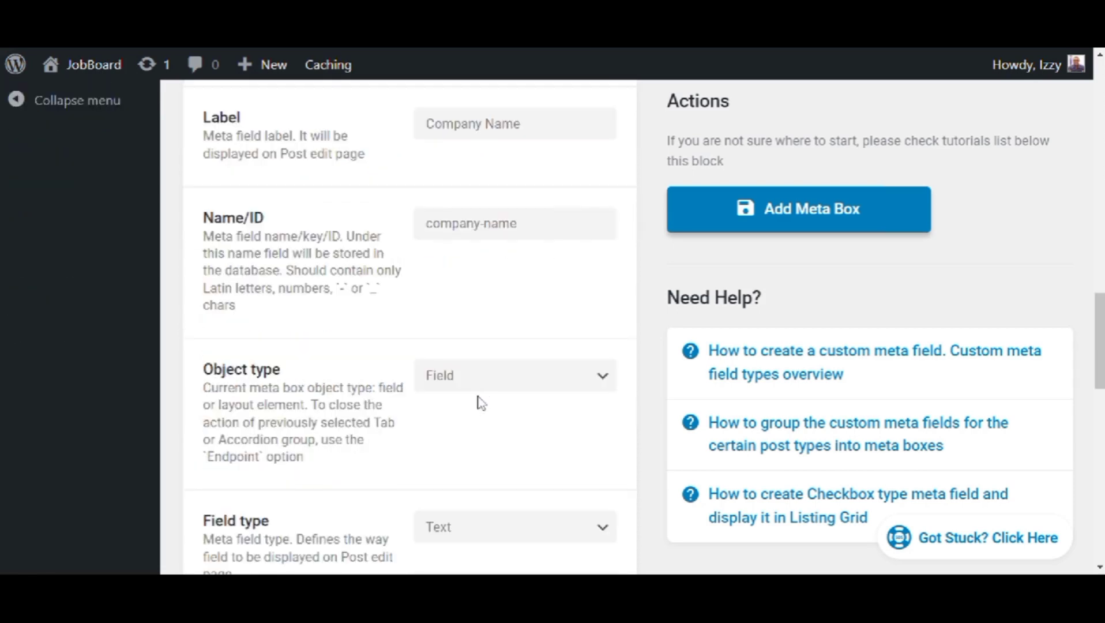
scroll(439, 413, down, 3)
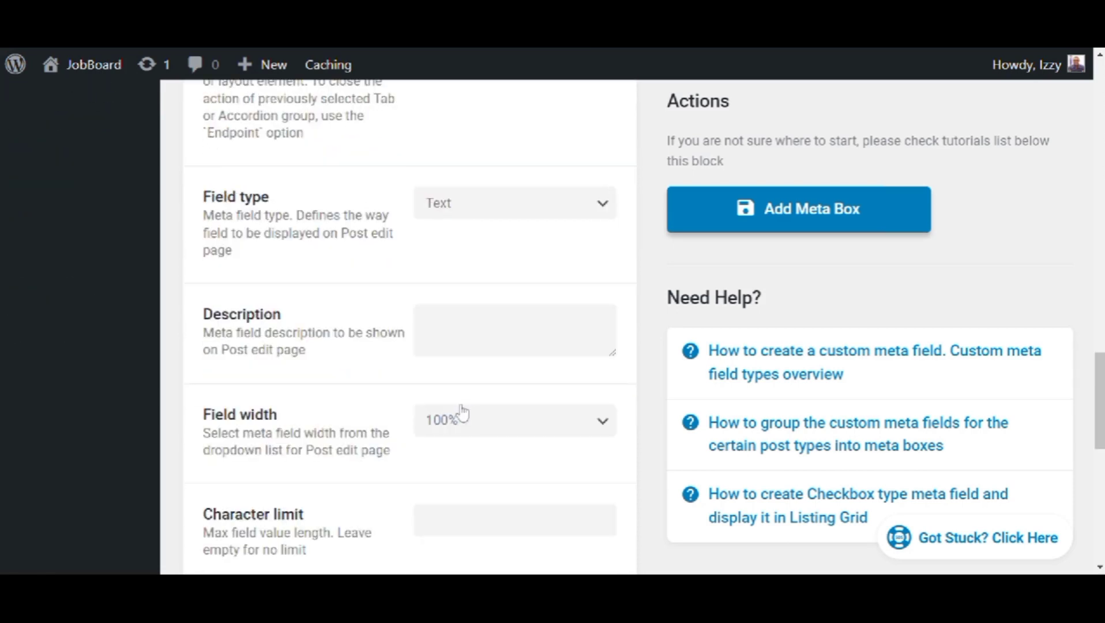
scroll(452, 410, up, 8)
scroll(398, 346, up, 3)
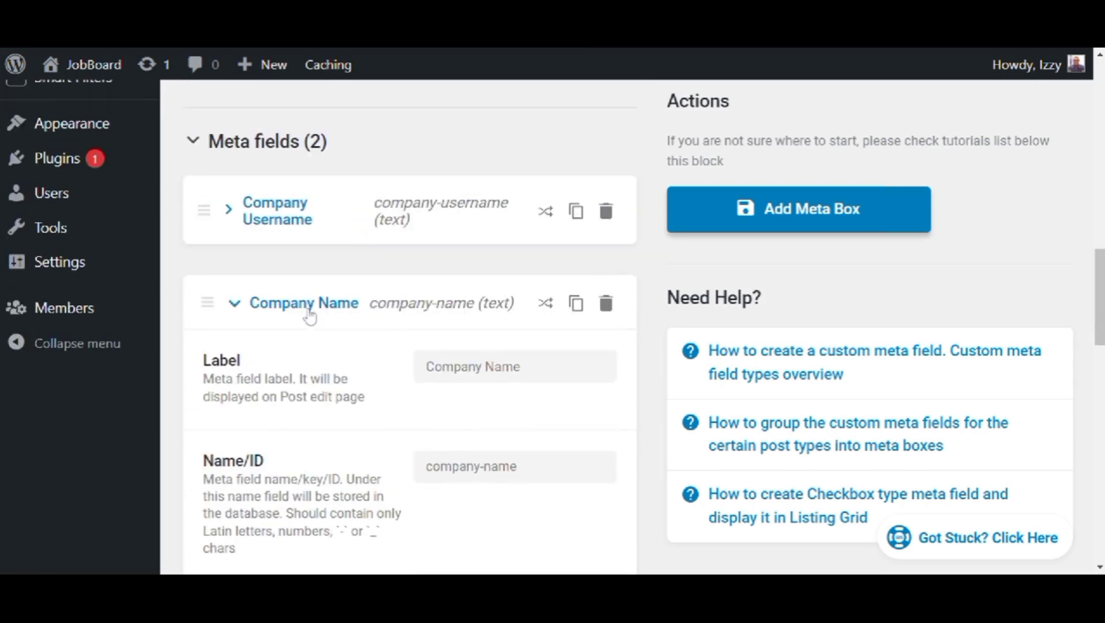
click(297, 328)
Step: Add a 'Company or Business Logo' field (ID company-or-business-logo), then a blank fourth field
click(291, 456)
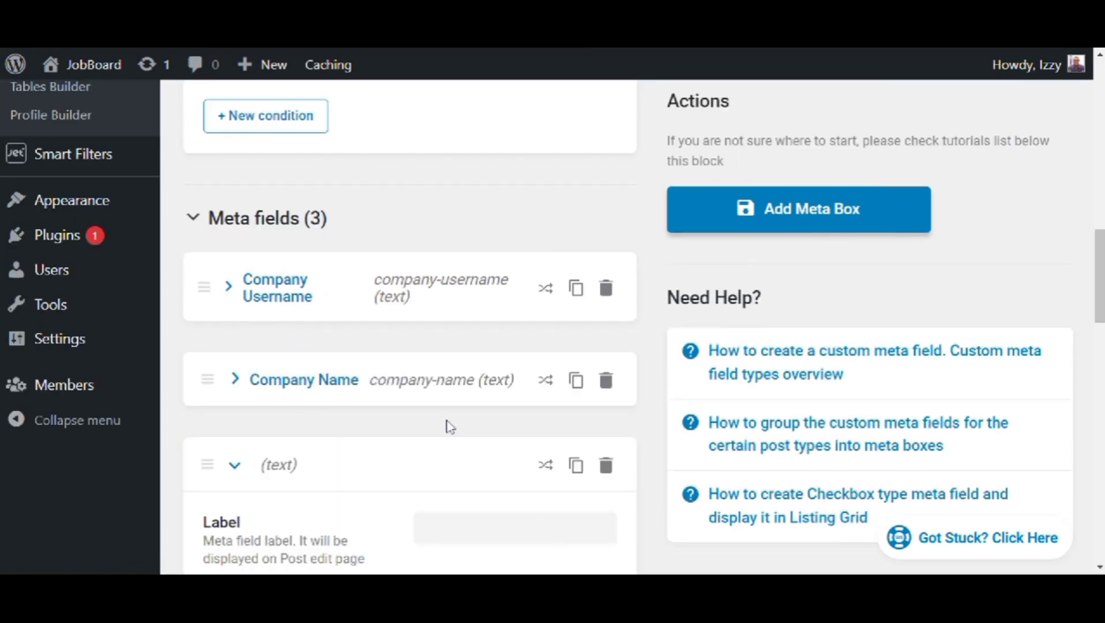
scroll(439, 404, down, 3)
click(474, 366)
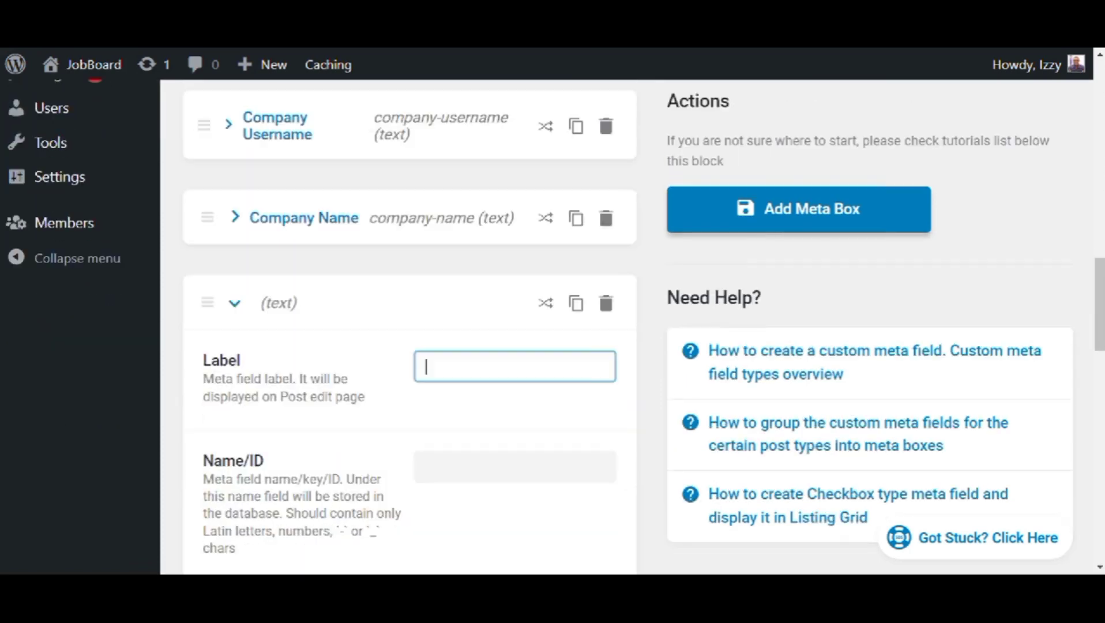
text(C)
text(p)
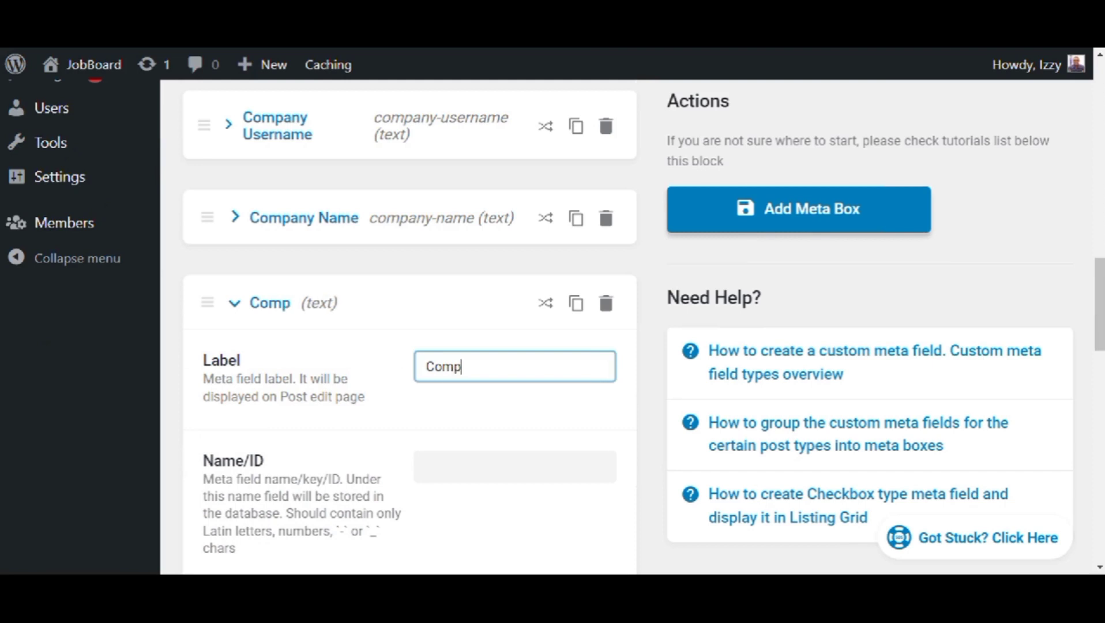
text(any Log)
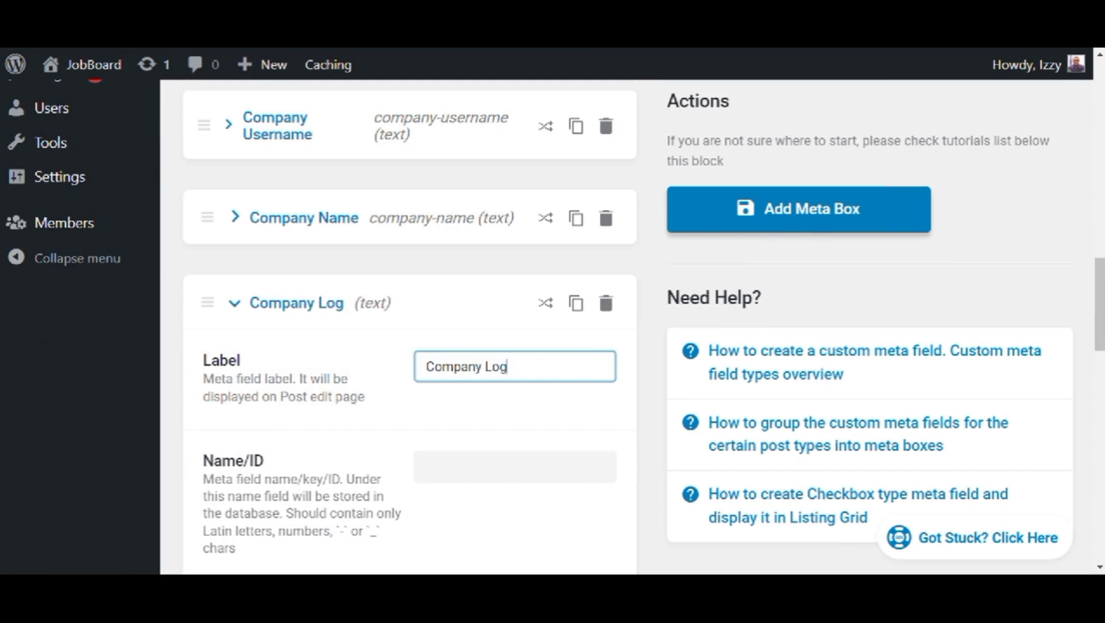
text(o or)
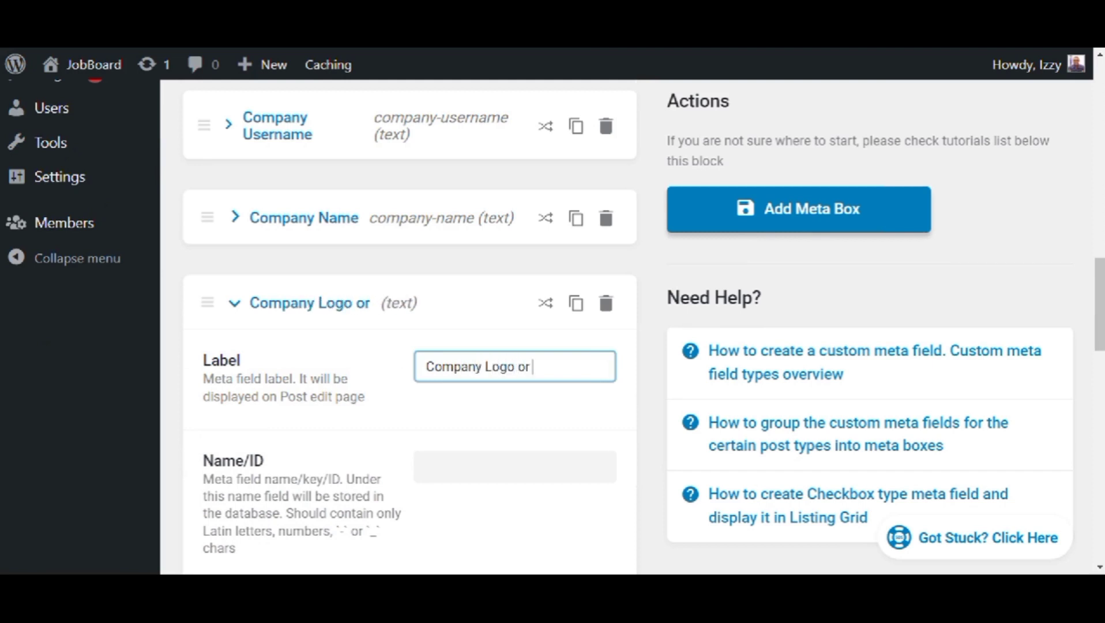
key(BackSpace)
key(BackSpace)
key(BackSpace)
key(BackSpace)
key(BackSpace)
key(BackSpace)
key(BackSpace)
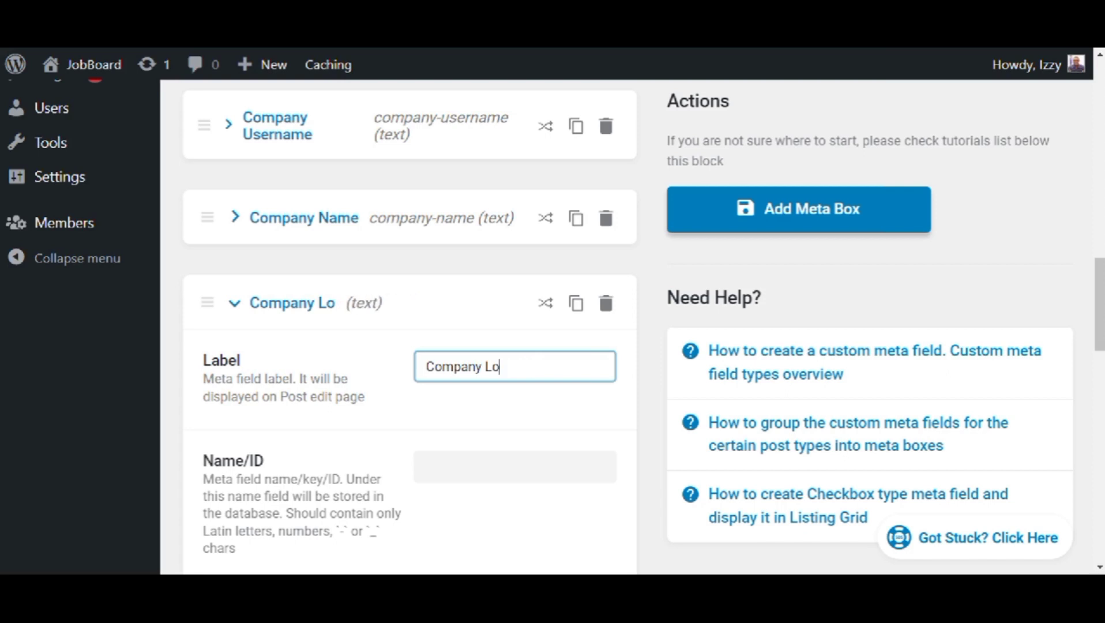
text(or)
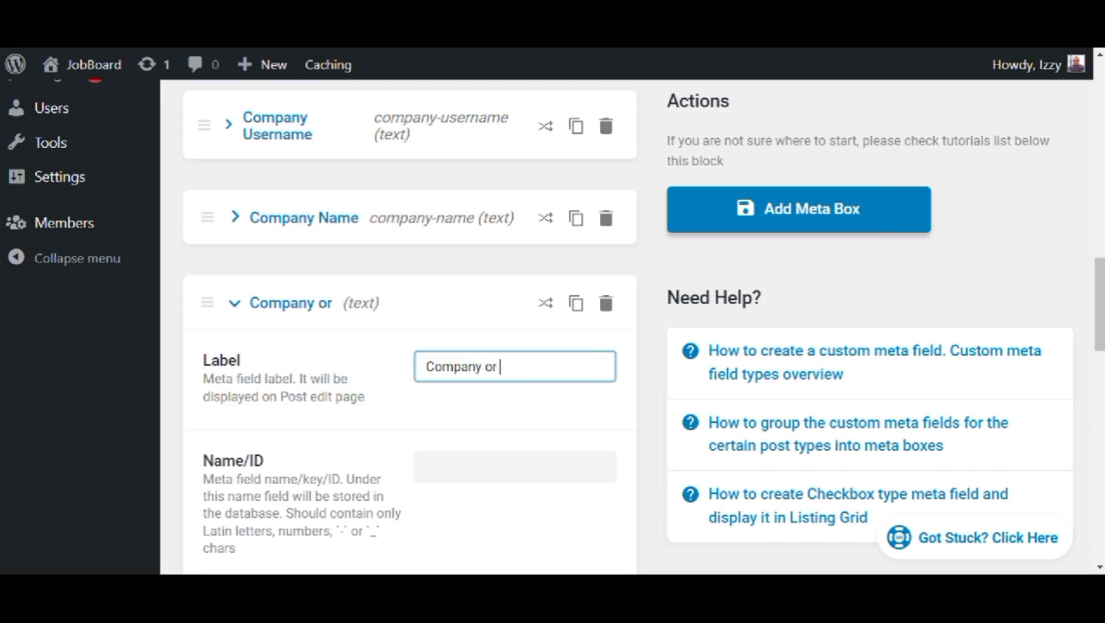
text( Business)
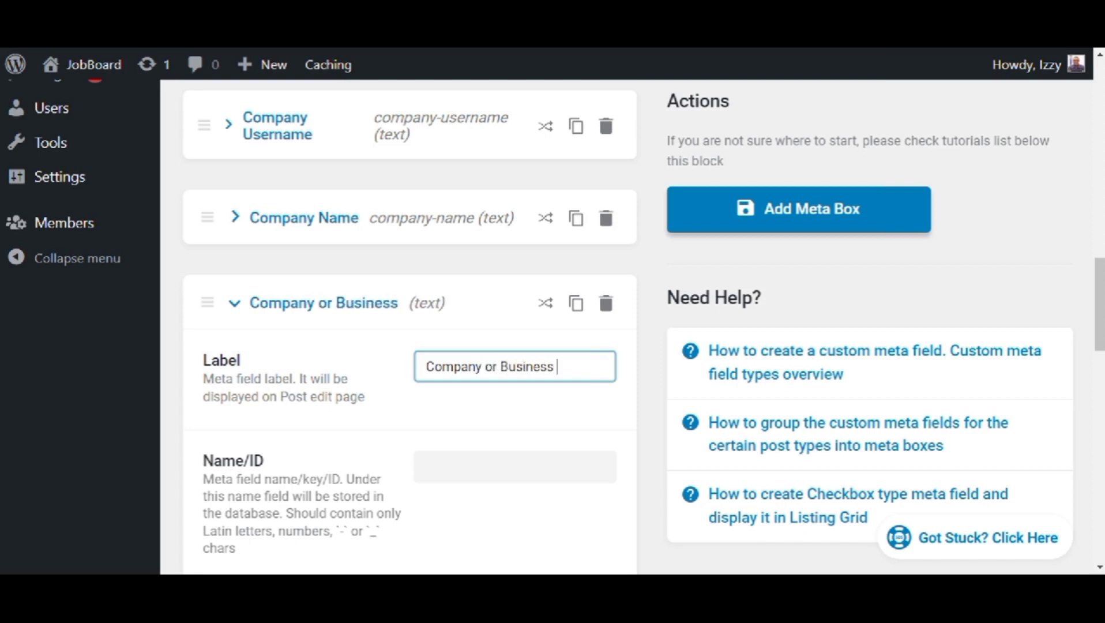
text( Lo)
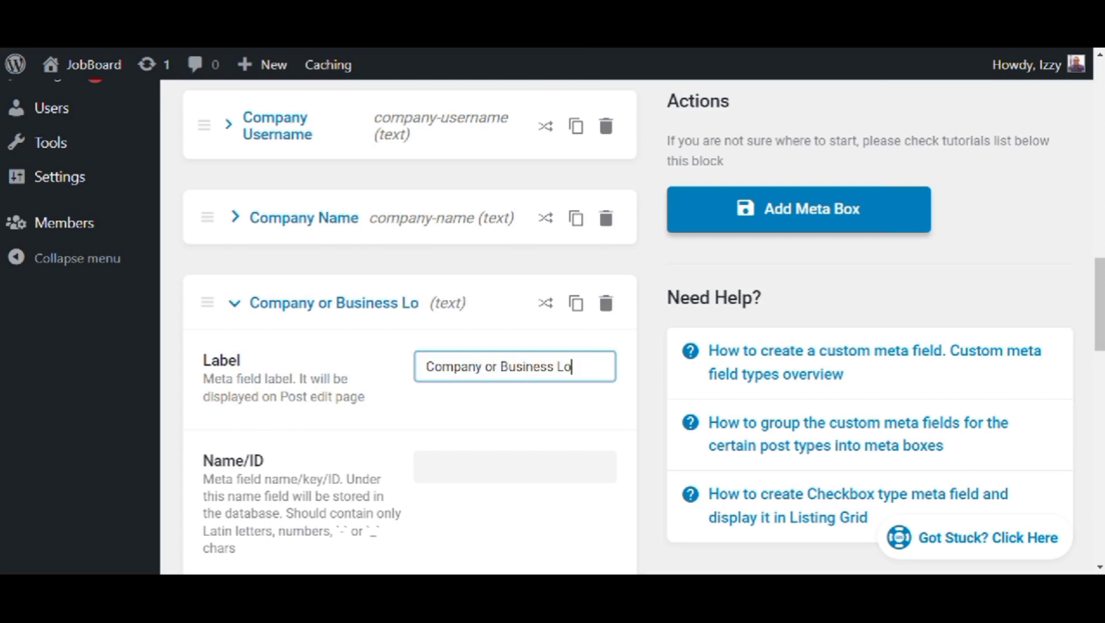
text(go)
scroll(384, 320, down, 2)
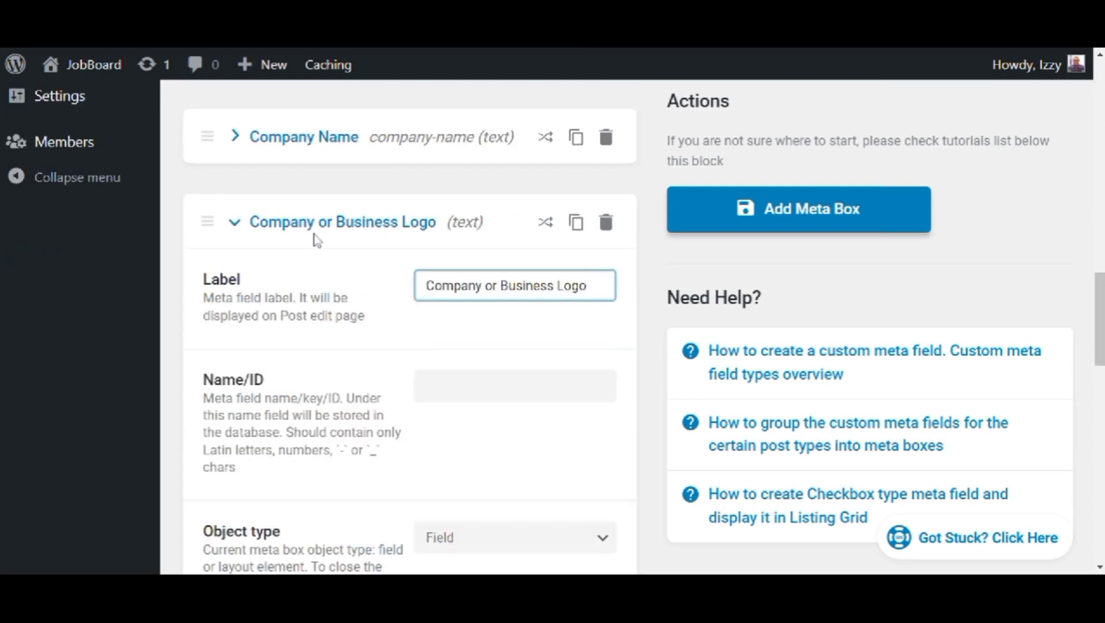
click(277, 167)
click(286, 233)
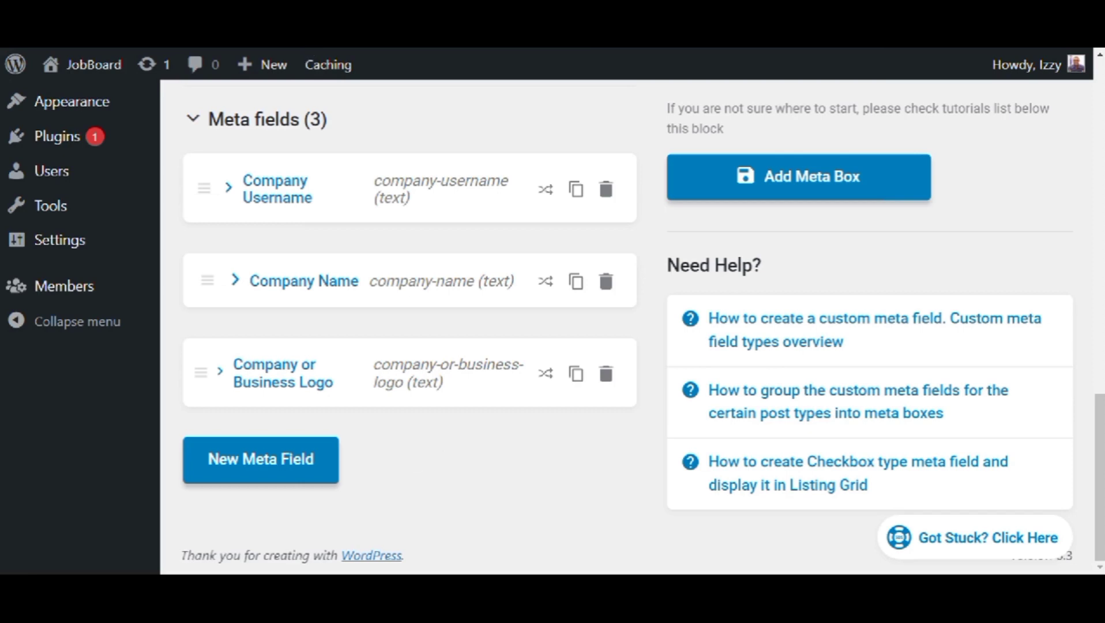
click(260, 459)
Step: Add a text meta field labelled 'Company or Business Address' and collapse it
scroll(485, 392, down, 4)
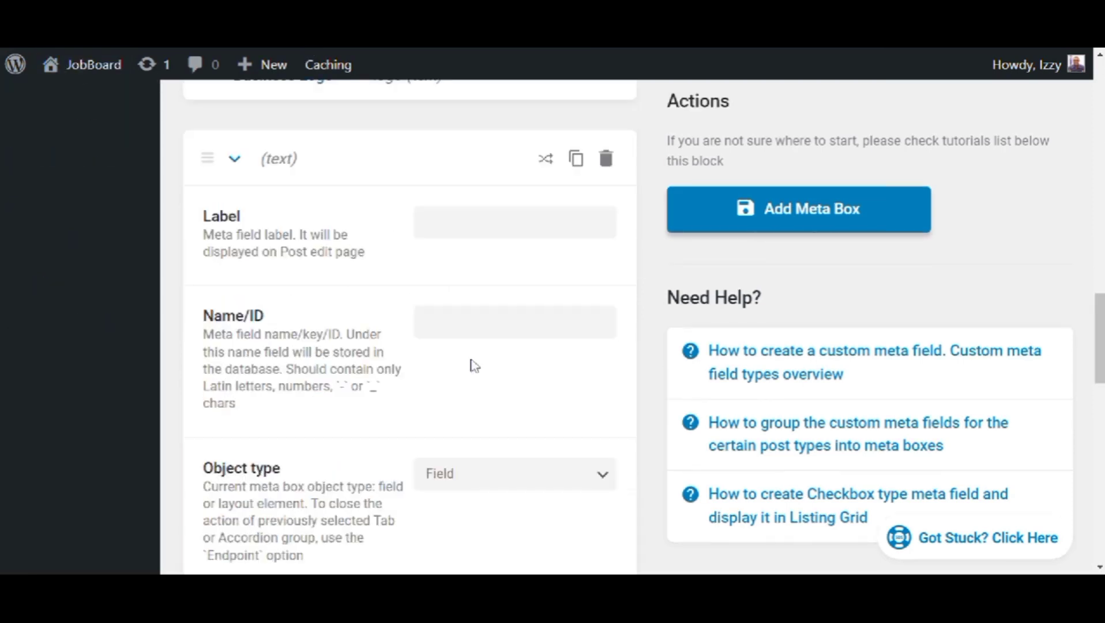
click(457, 215)
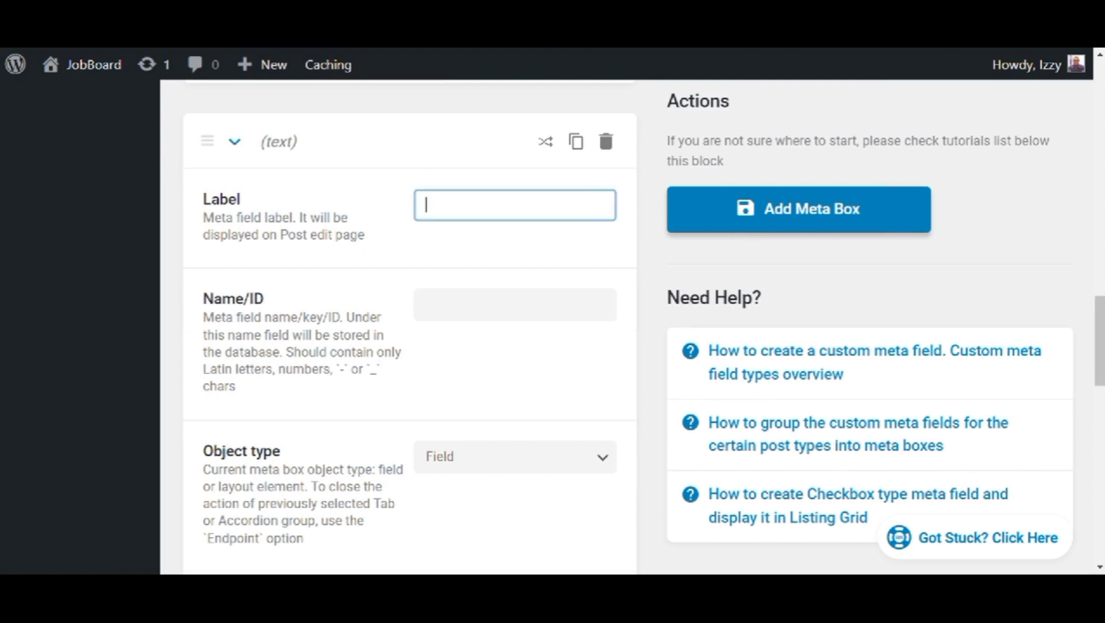
text(Comp)
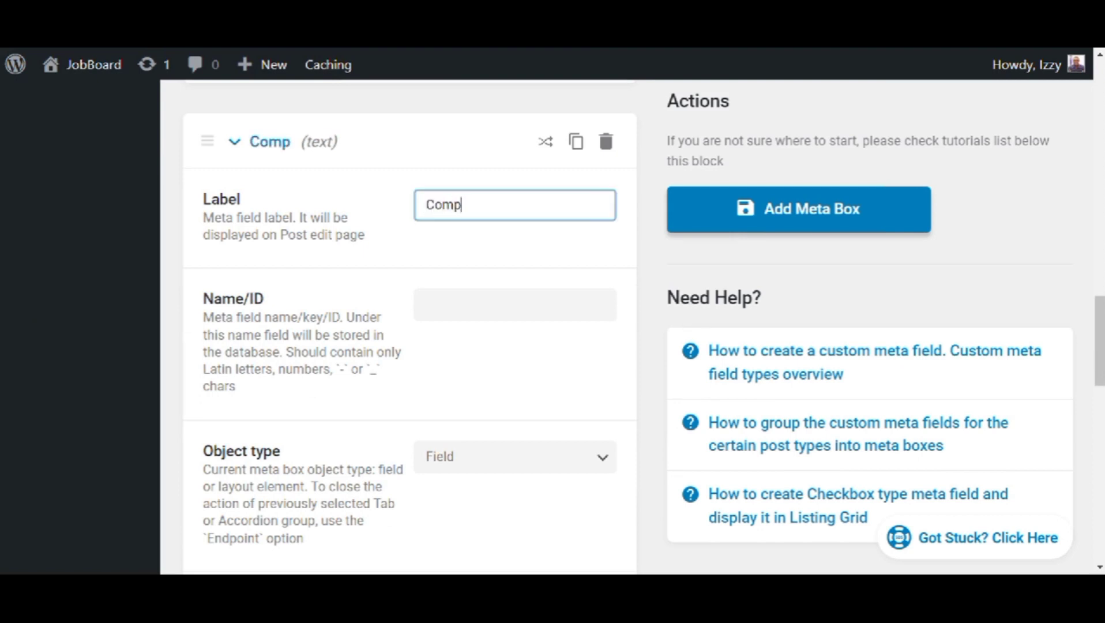
text(any or )
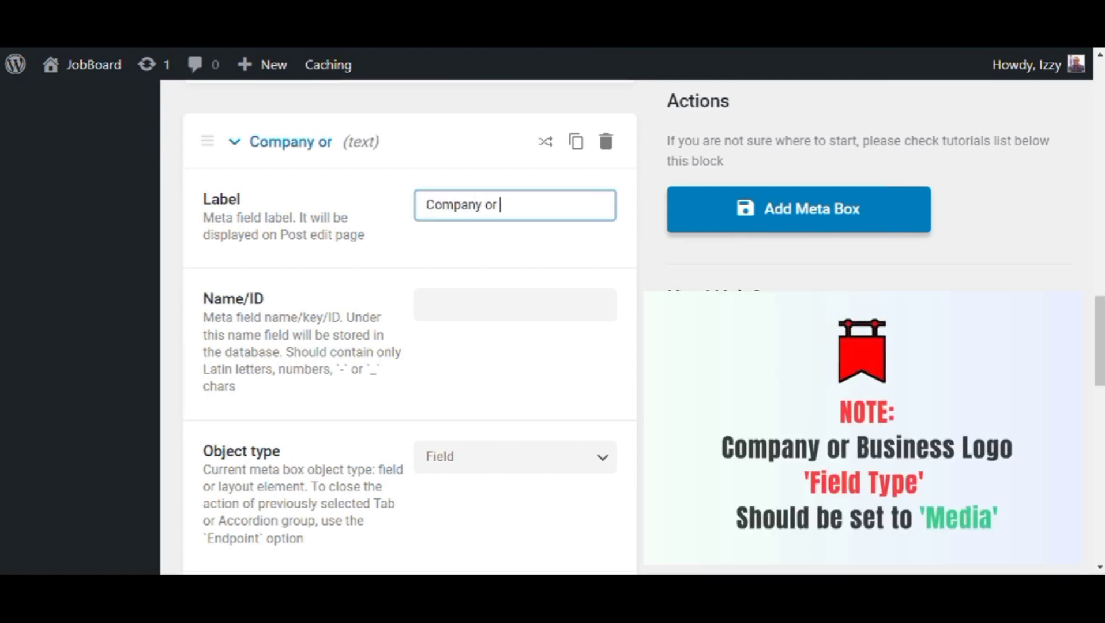
text(Business )
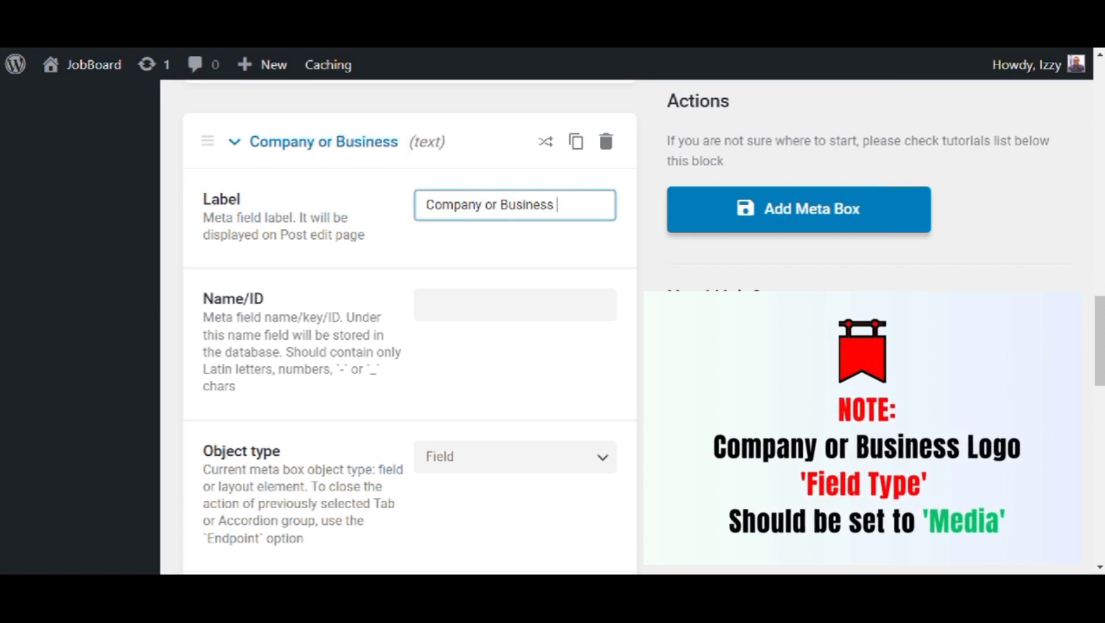
text(Address)
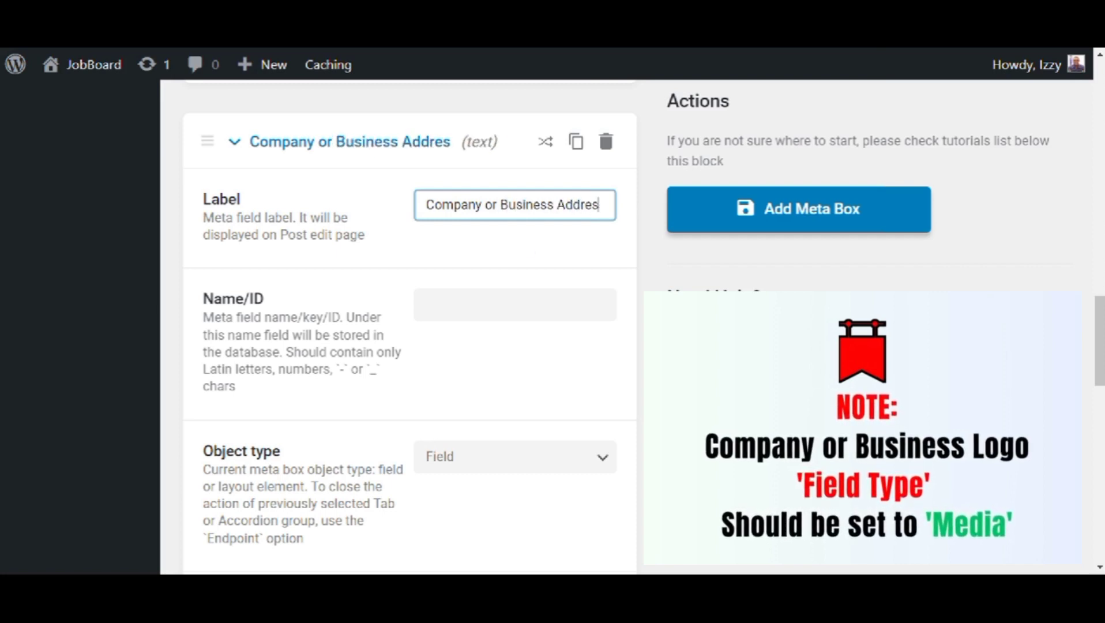
click(505, 269)
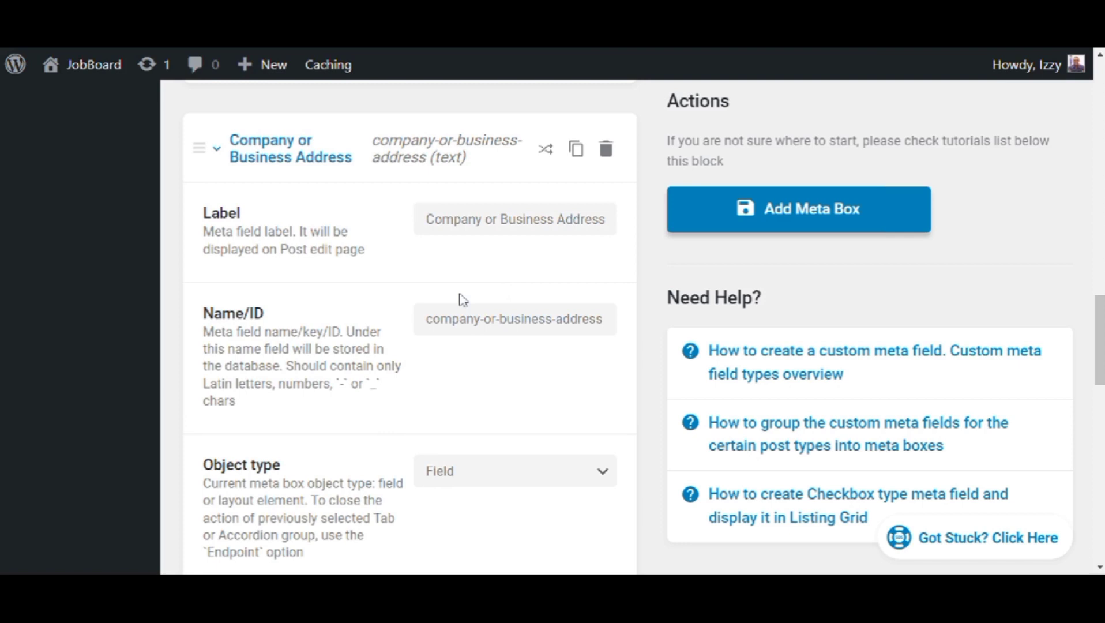
click(309, 156)
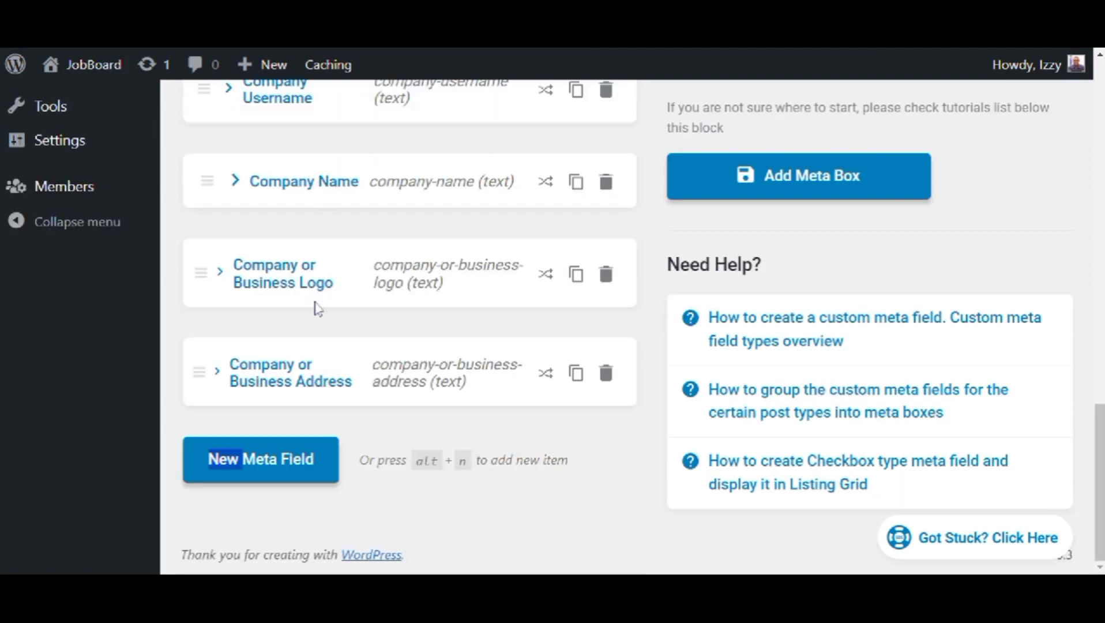
click(411, 416)
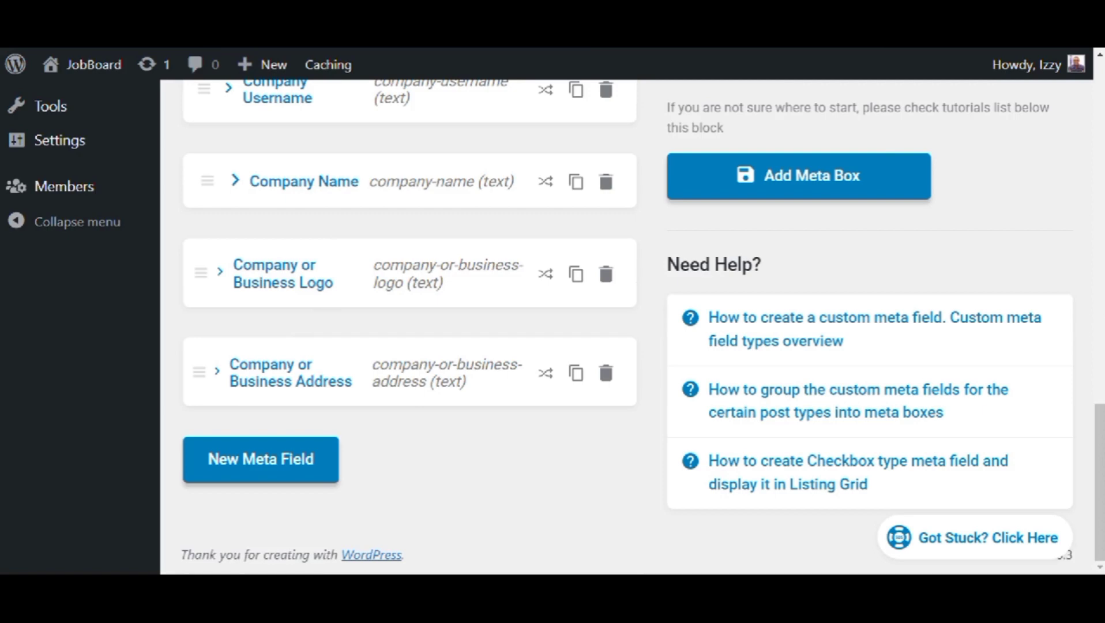
Step: Add a 'Company Phone Number' text meta field and collapse its row
click(286, 457)
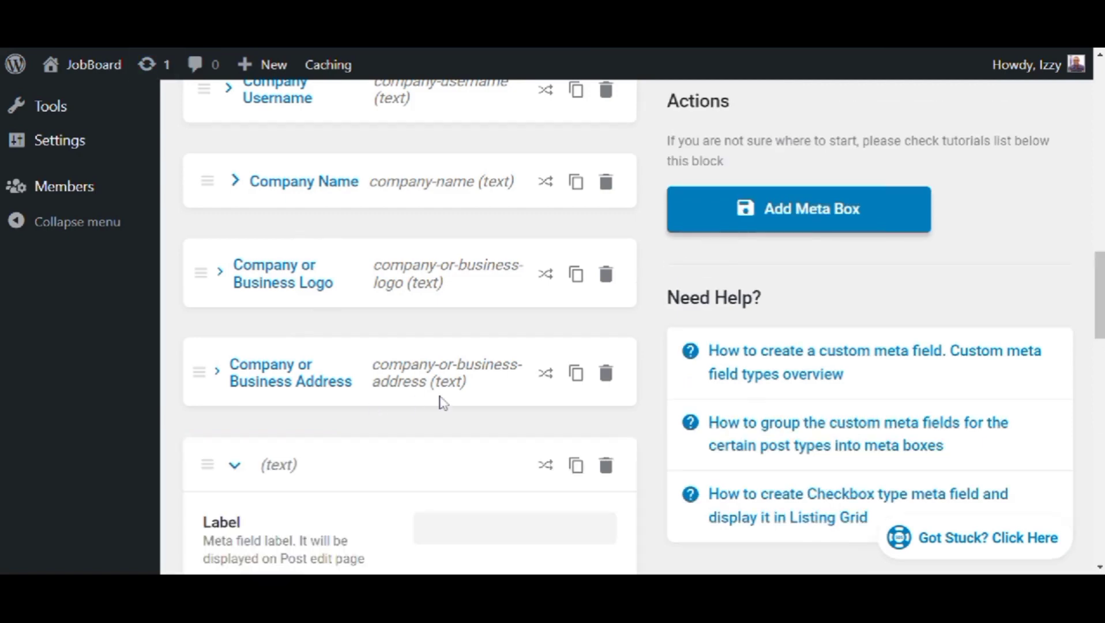
scroll(442, 402, down, 5)
click(514, 204)
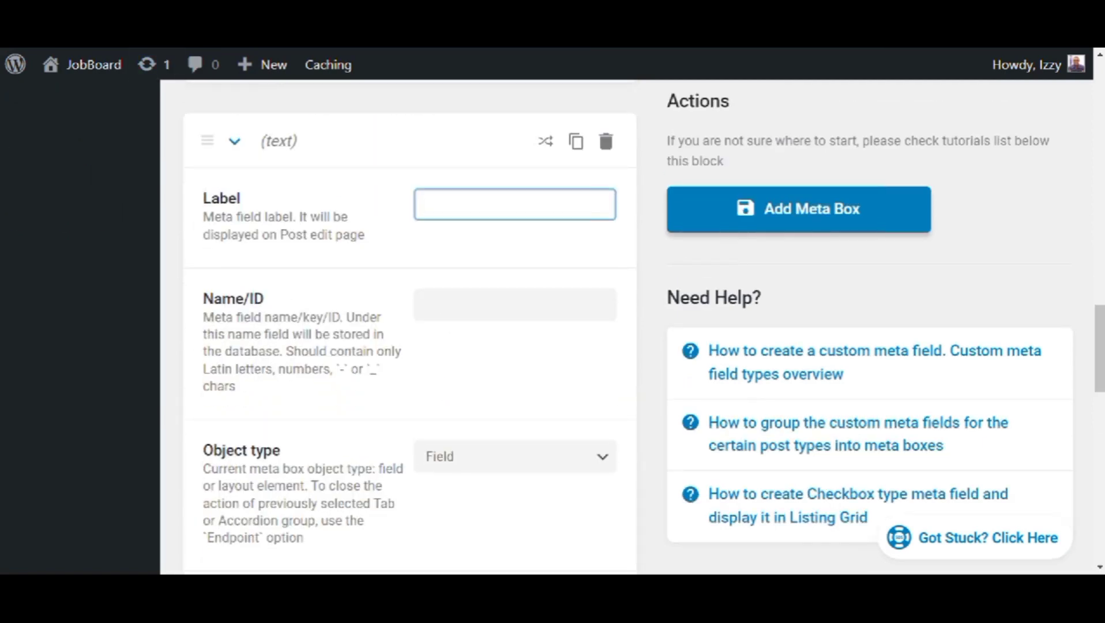
text(Company)
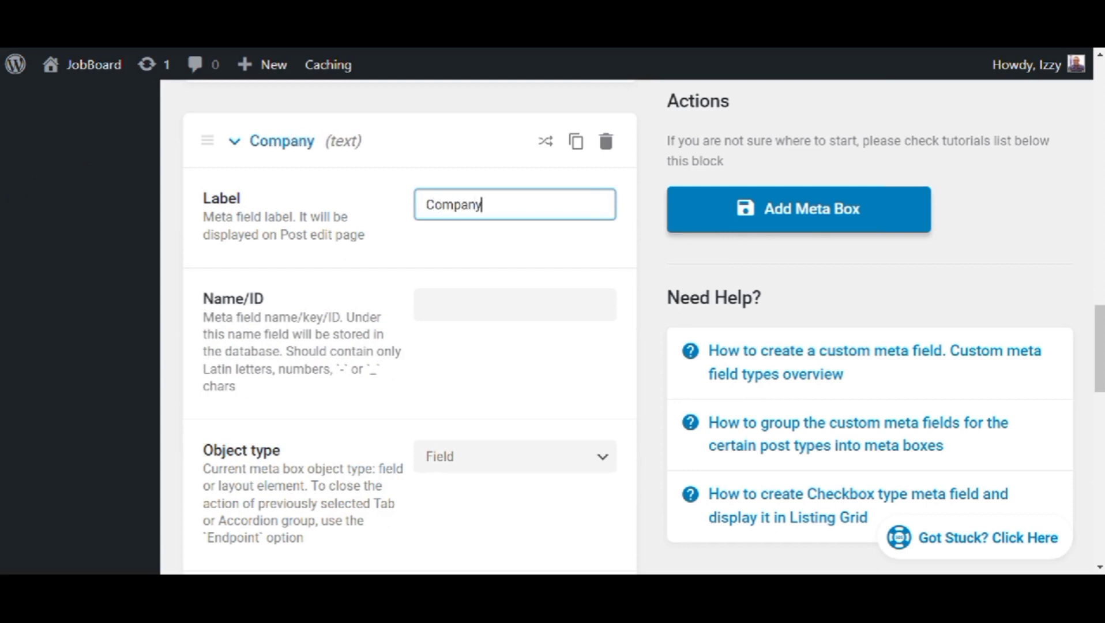
text( Pone)
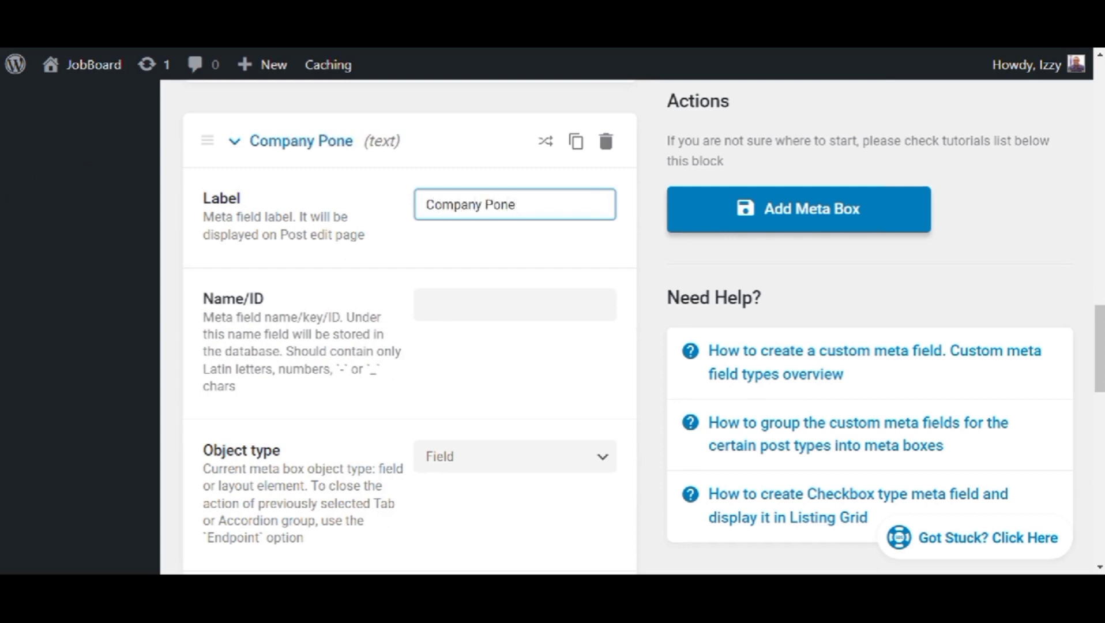
key(BackSpace)
key(BackSpace)
key(BackSpace)
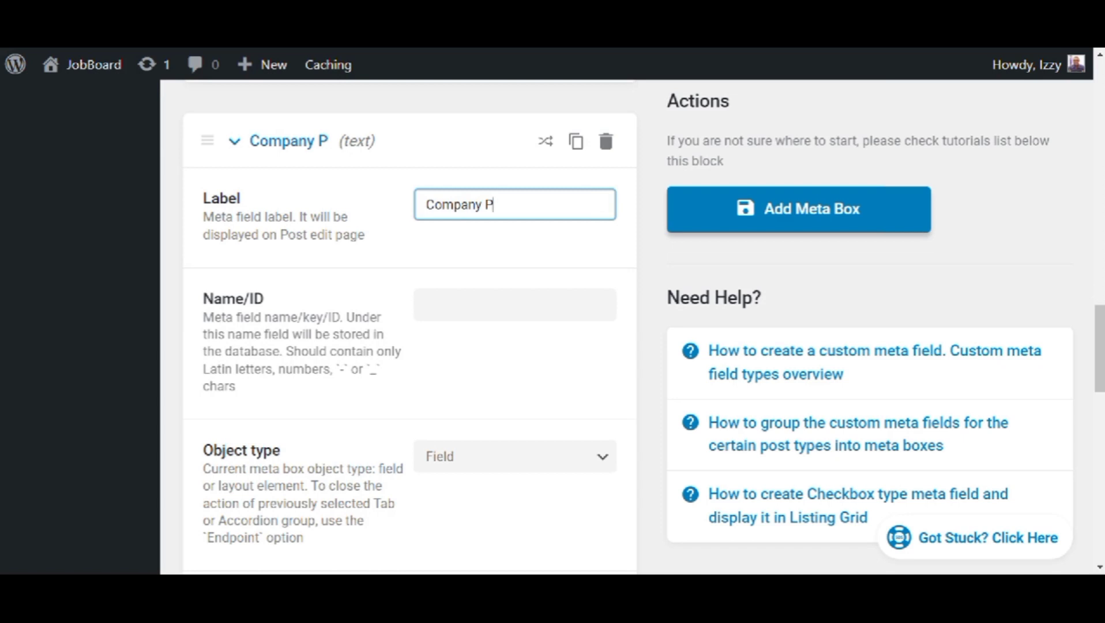
text(hone Number)
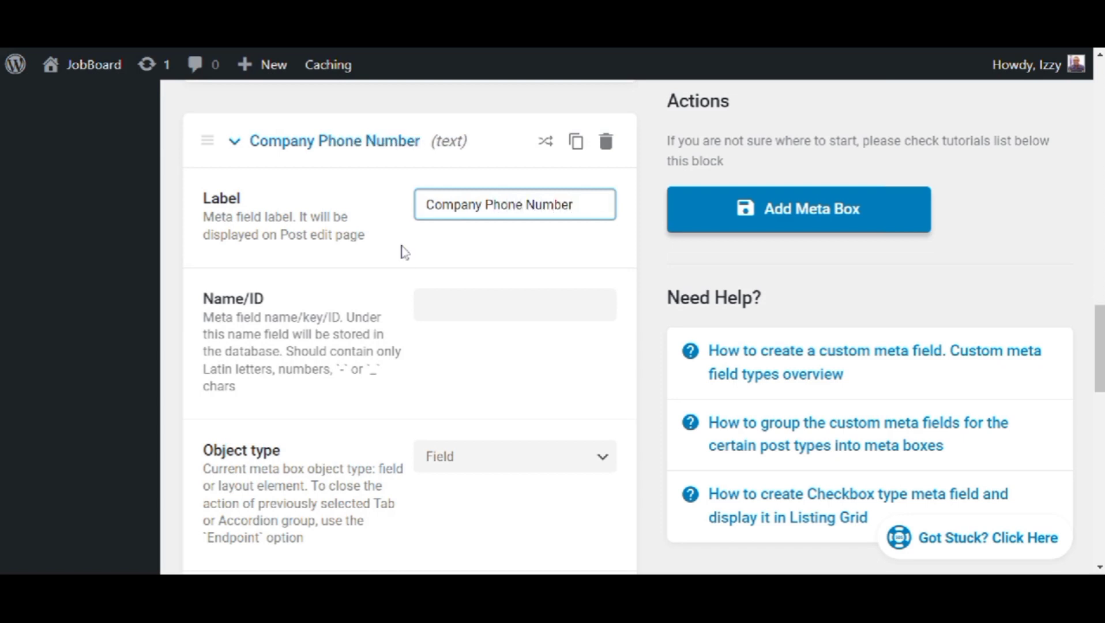
click(417, 279)
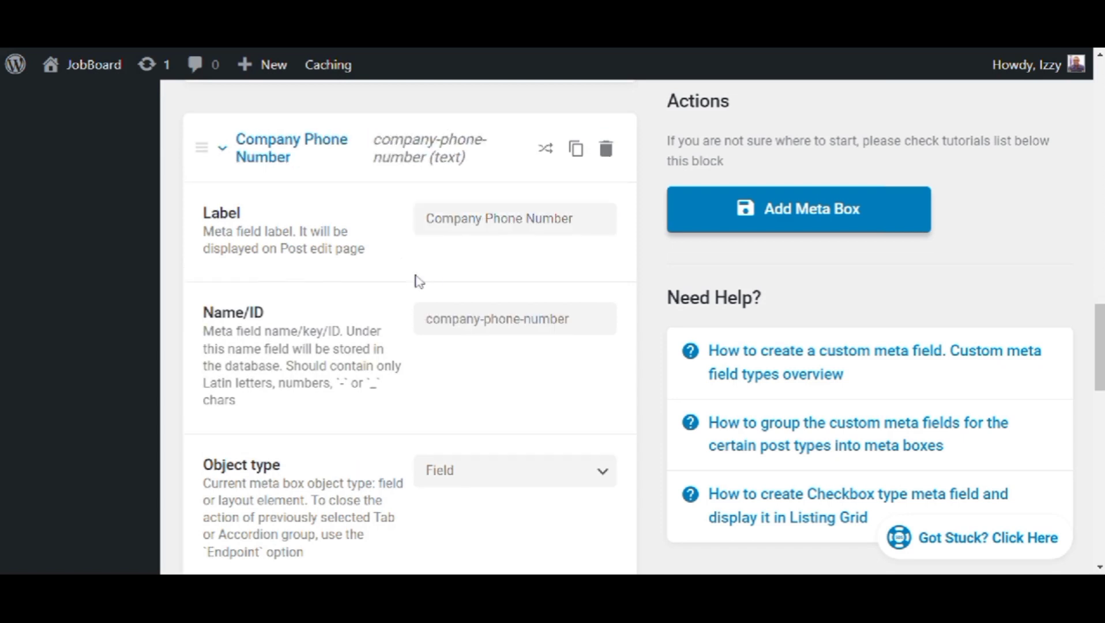
click(282, 151)
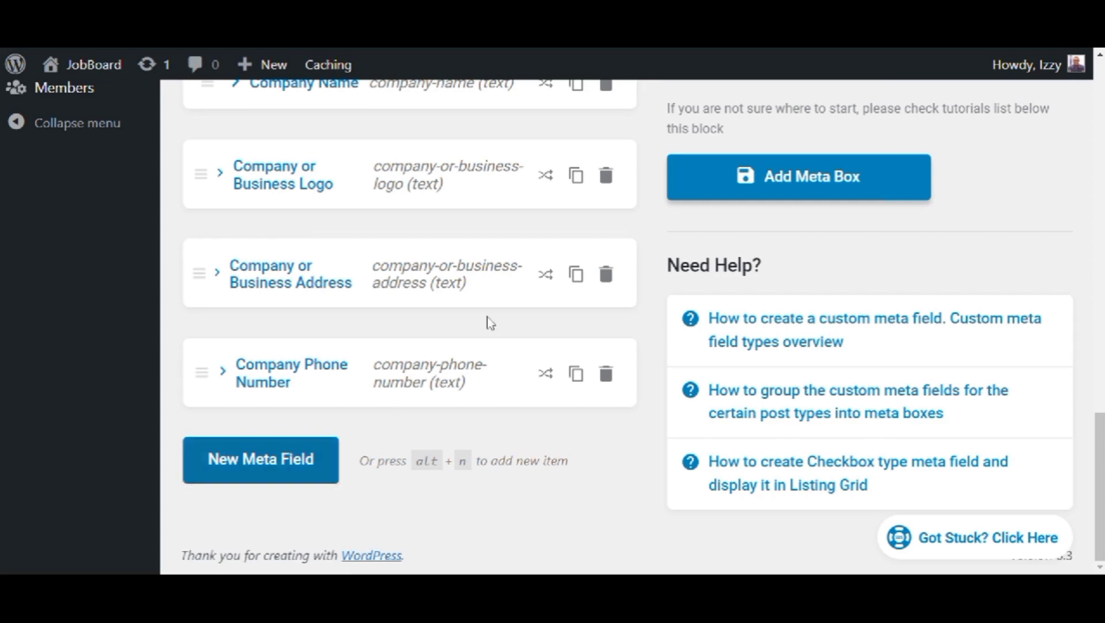
Step: Add a 'Company Email' text meta field, leaving the Email and Phone Number rows collapsed
key(alt+n)
scroll(474, 329, down, 3)
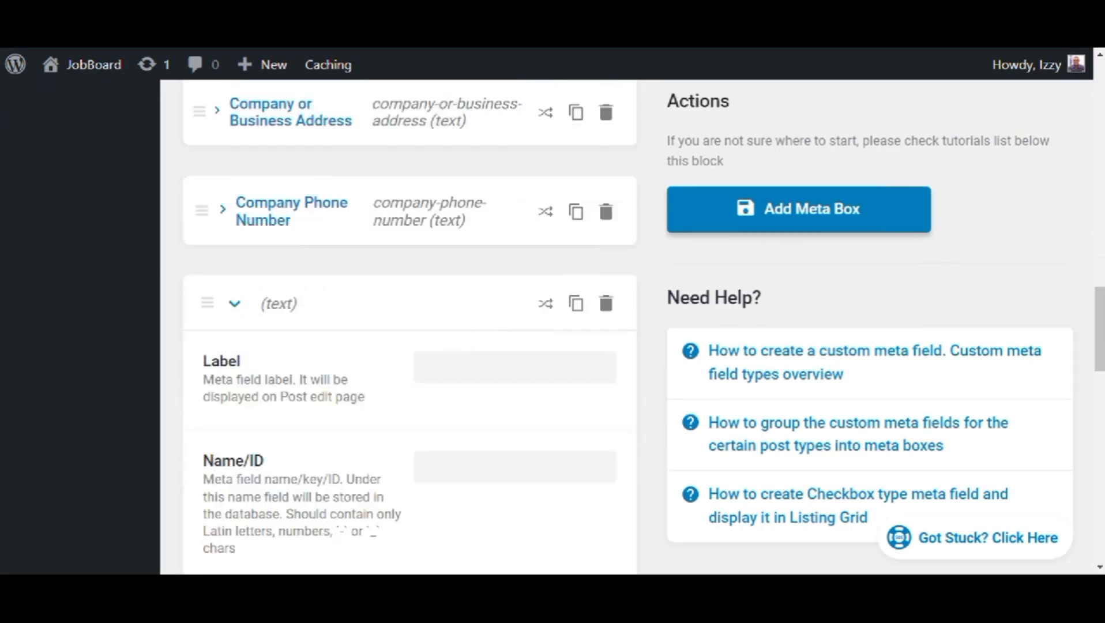
click(514, 368)
text(Commpan)
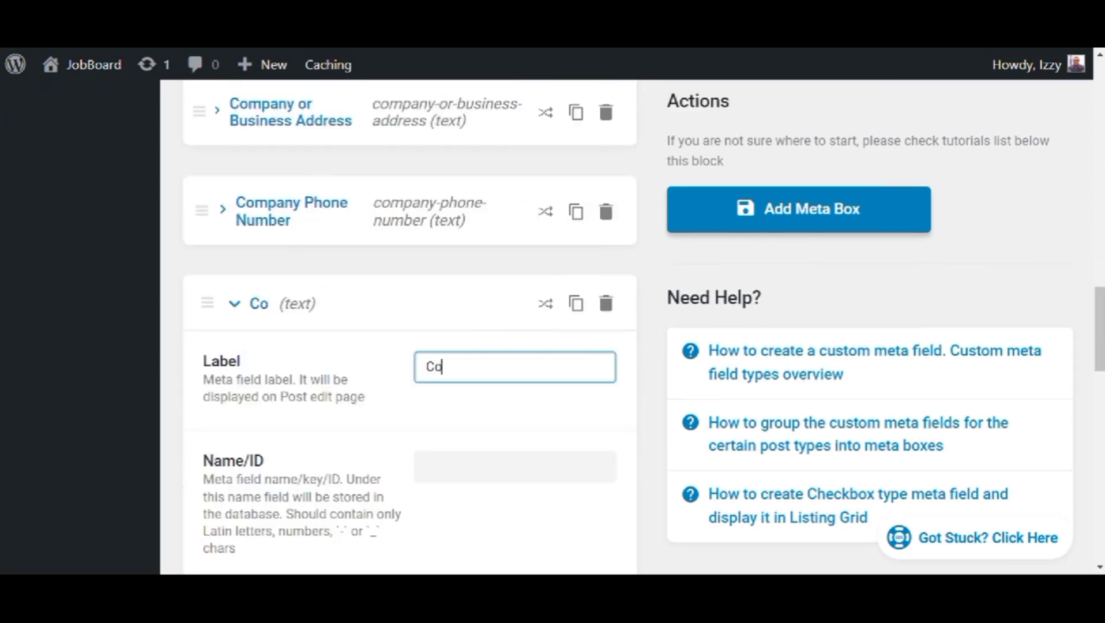
key(BackSpace)
key(BackSpace)
key(BackSpace)
key(BackSpace)
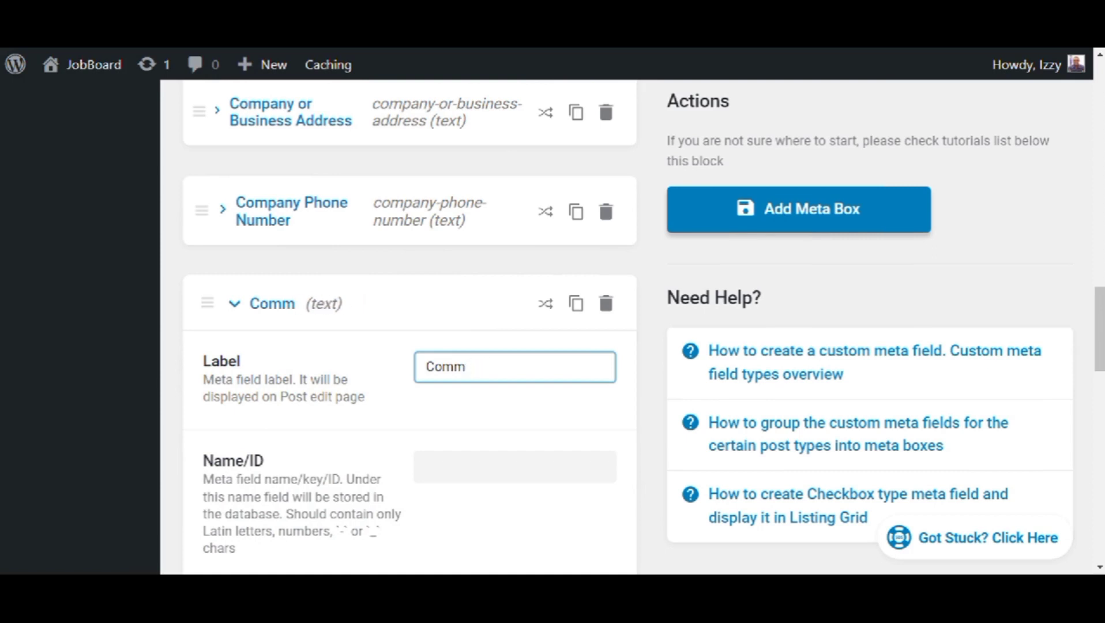
text(pany )
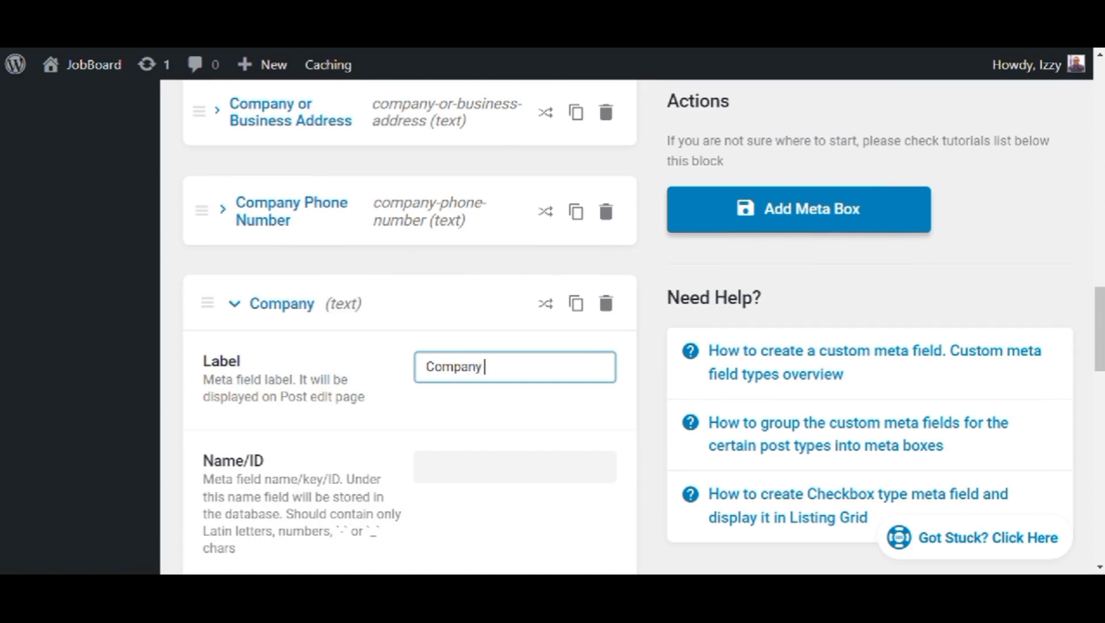
text(Email)
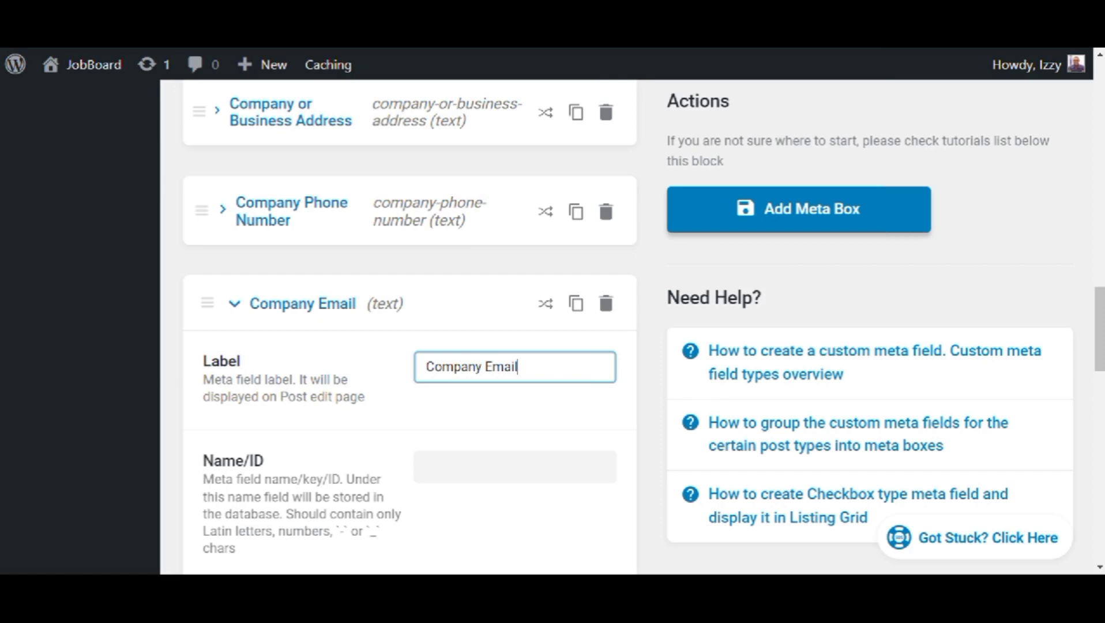
click(305, 312)
click(305, 310)
scroll(322, 300, down, 3)
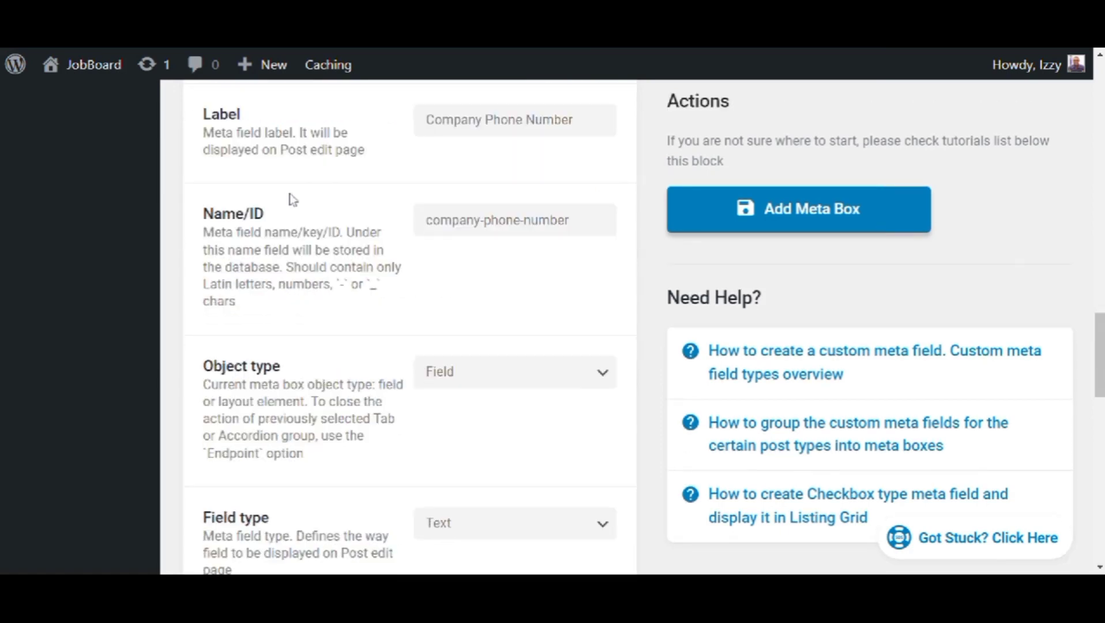
scroll(288, 199, up, 3)
click(278, 209)
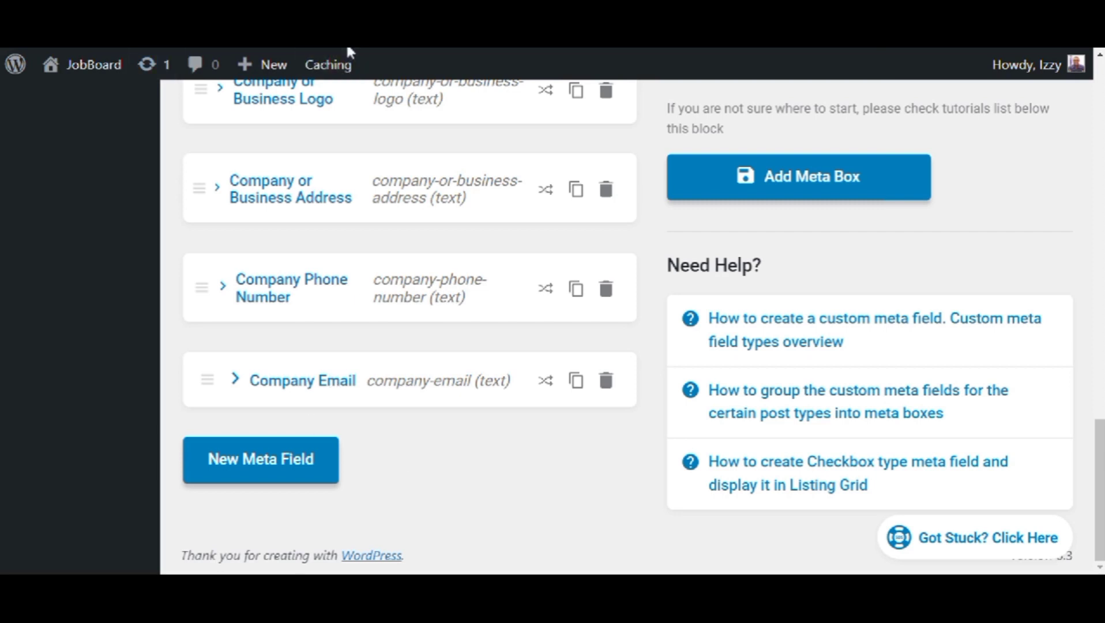
Step: Add a new meta field labelled 'Company Size' with field type Select
click(308, 455)
scroll(449, 343, down, 3)
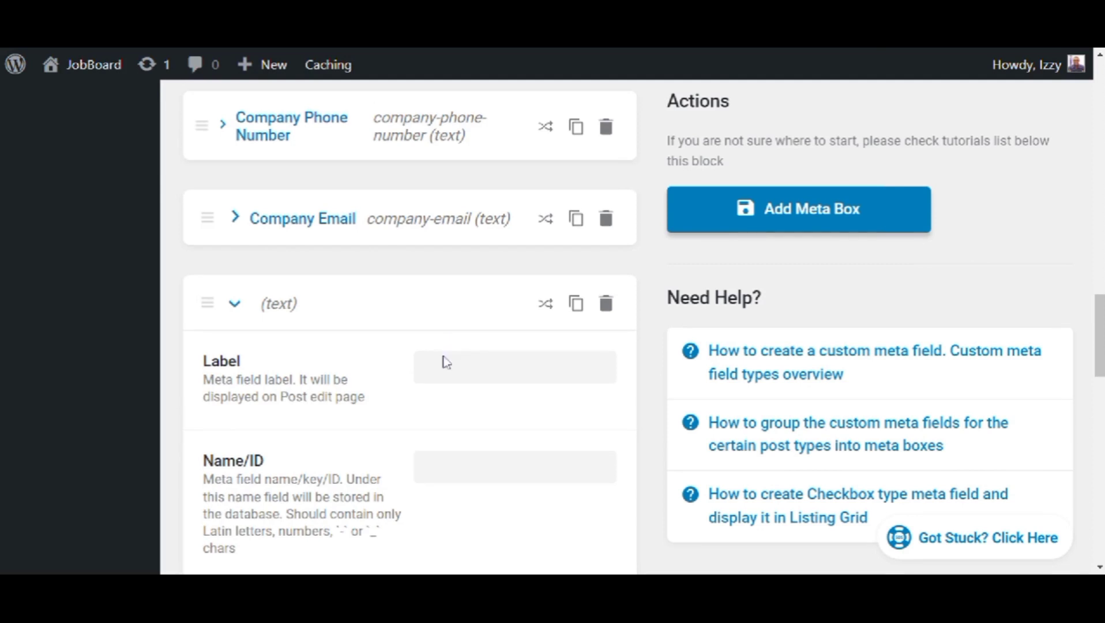
click(445, 364)
text(Com)
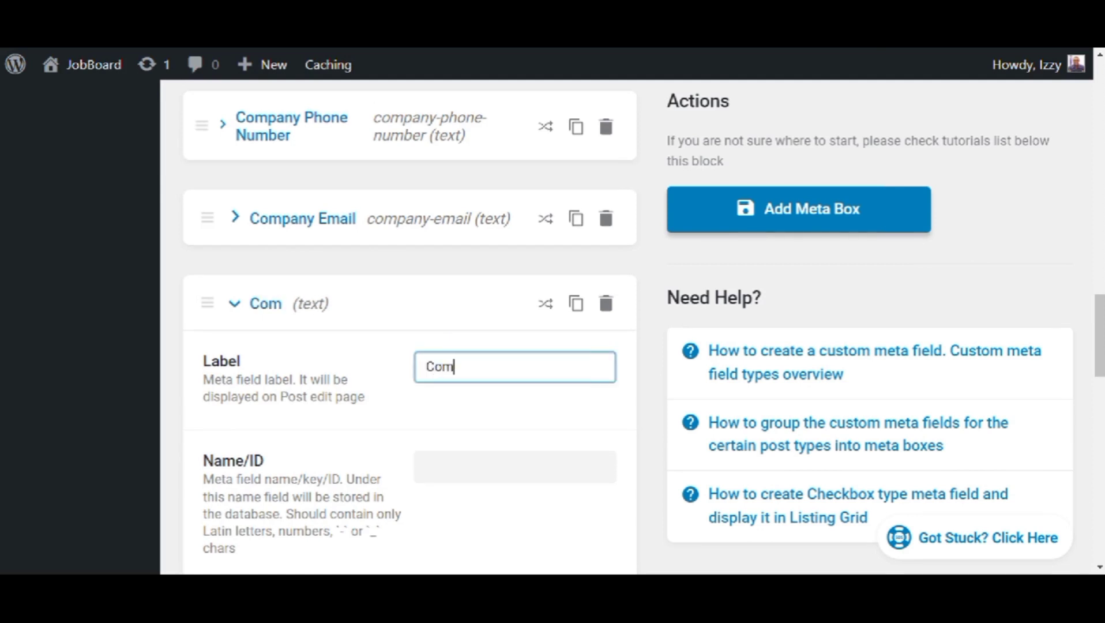
text(pany Size)
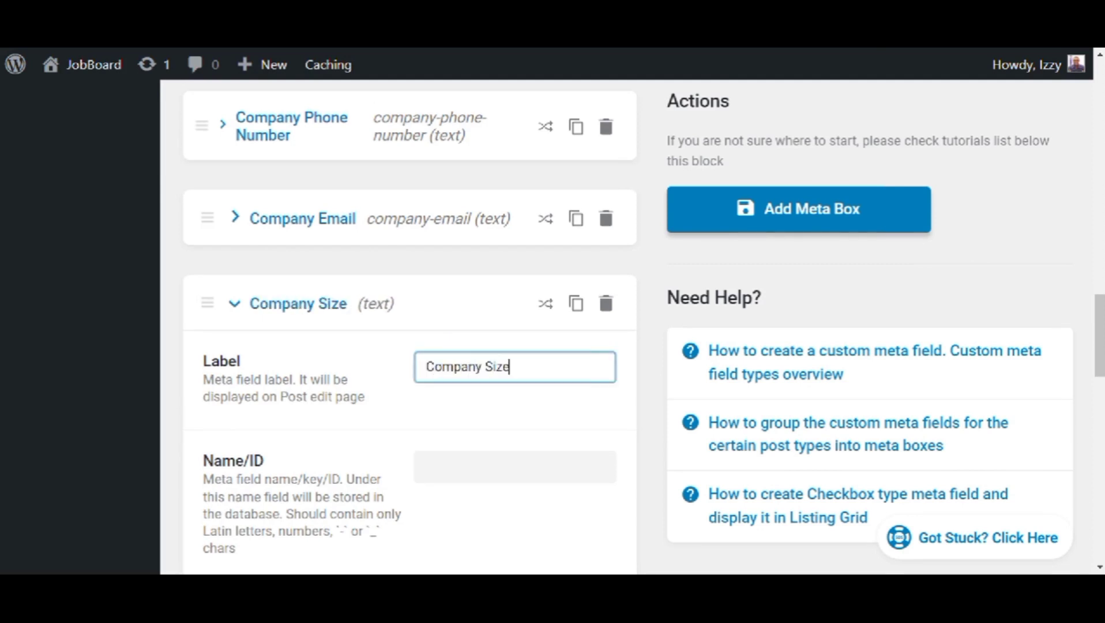
scroll(540, 412, down, 1)
click(540, 414)
scroll(519, 409, down, 4)
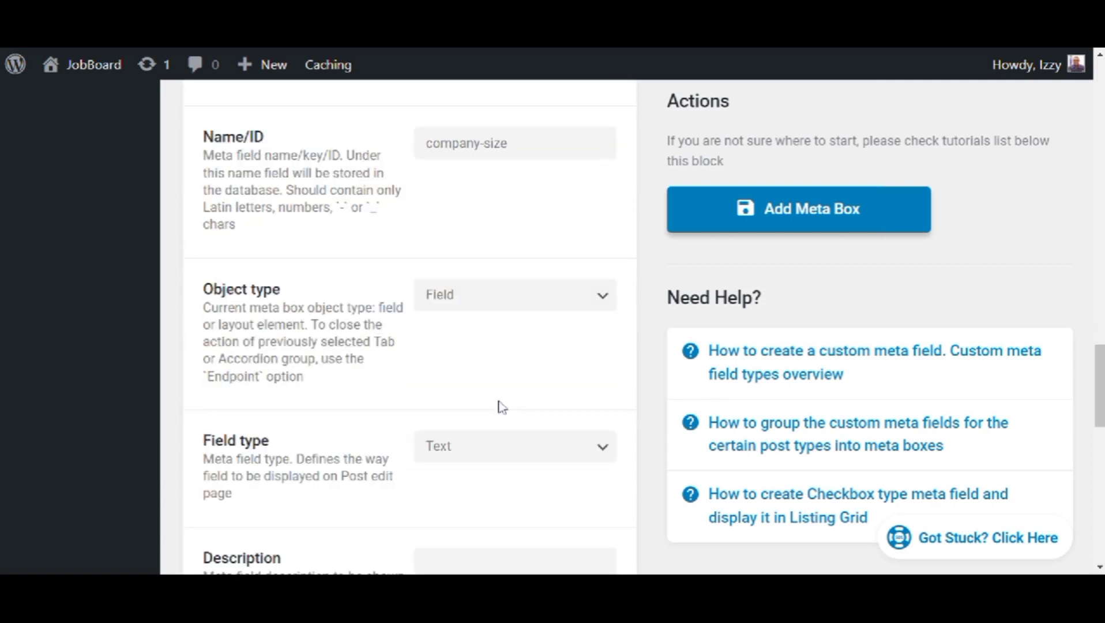
click(489, 456)
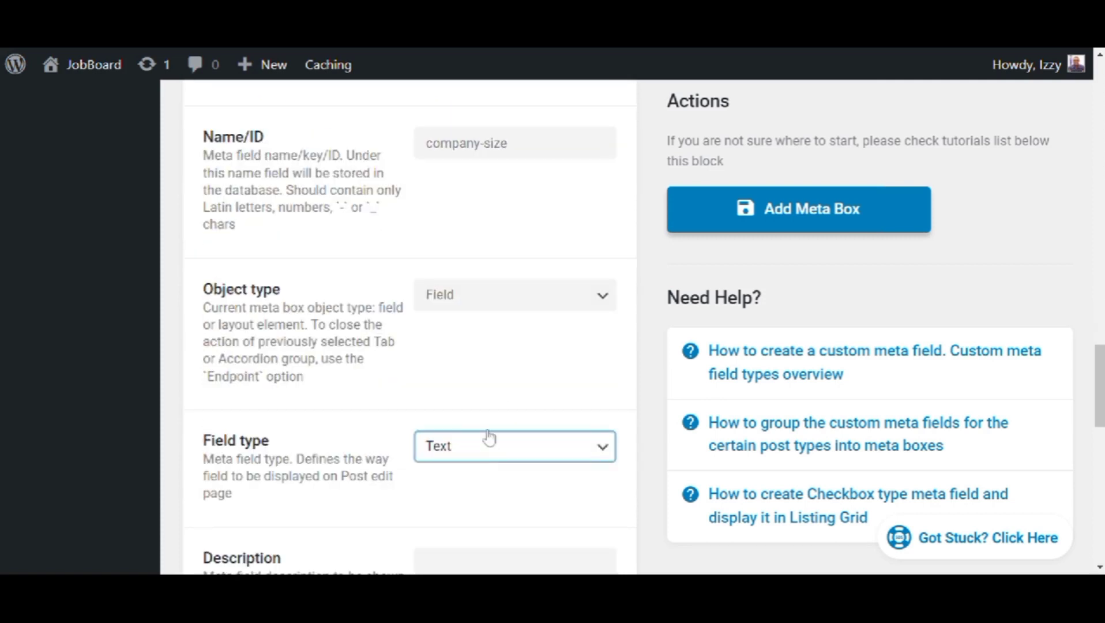
click(472, 362)
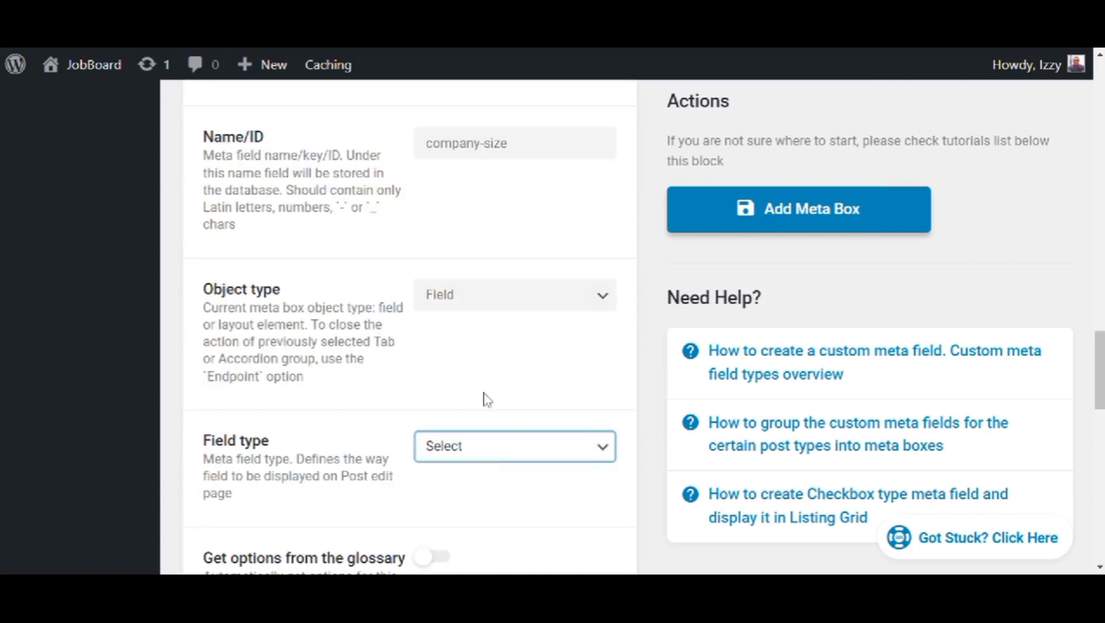
Step: Enable glossary-based options and set the placeholder to 'Select Company Size'
scroll(487, 403, down, 4)
scroll(487, 406, down, 1)
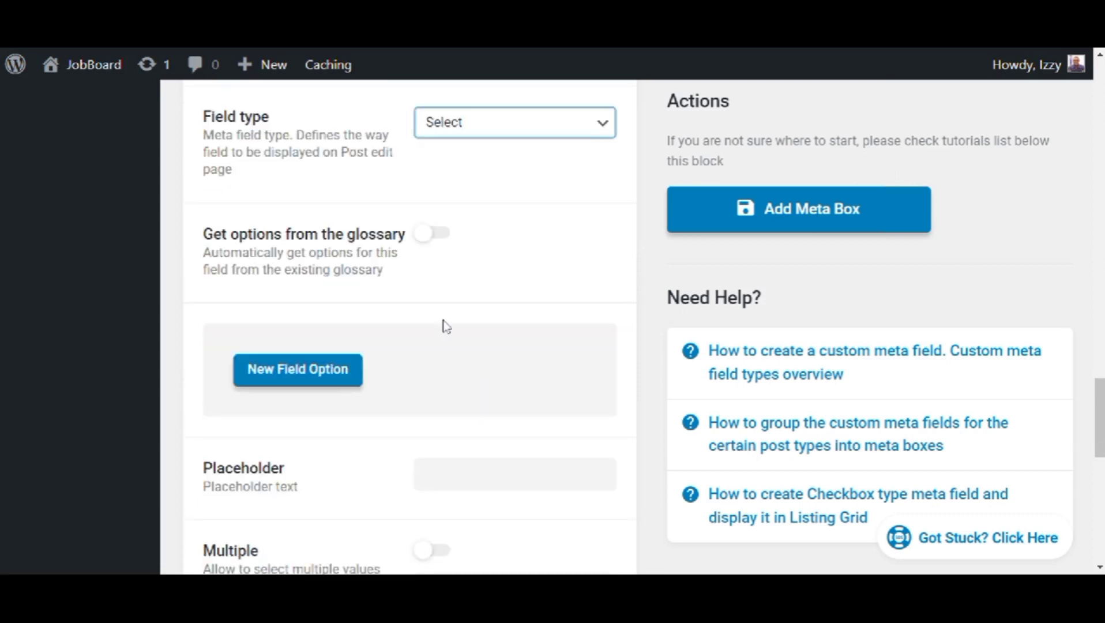
click(428, 235)
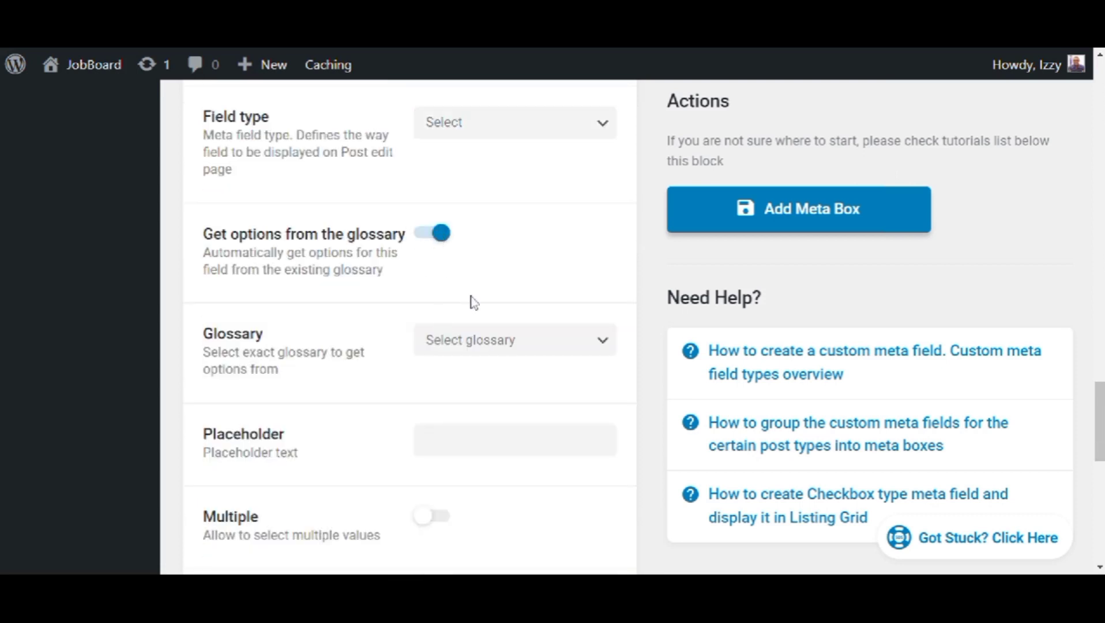
scroll(474, 302, down, 1)
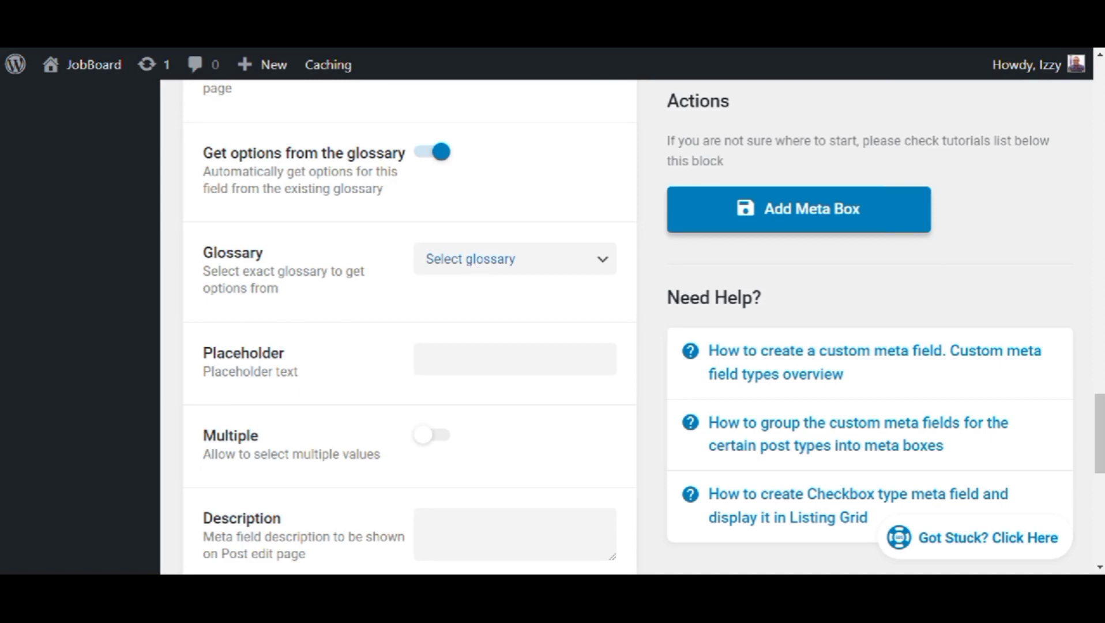
click(471, 264)
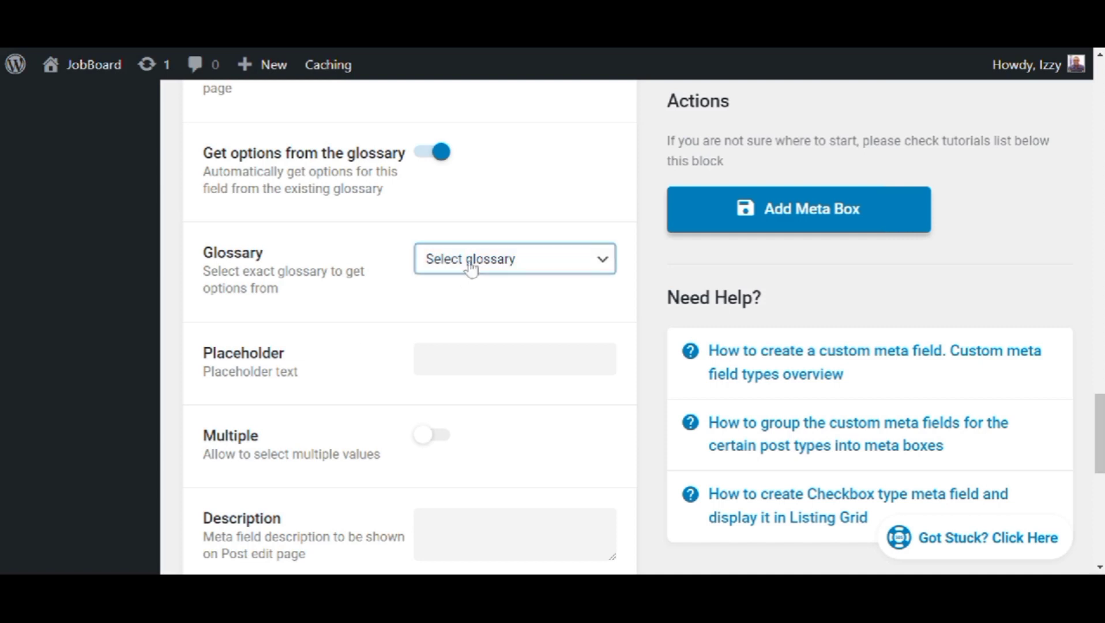
scroll(486, 317, down, 1)
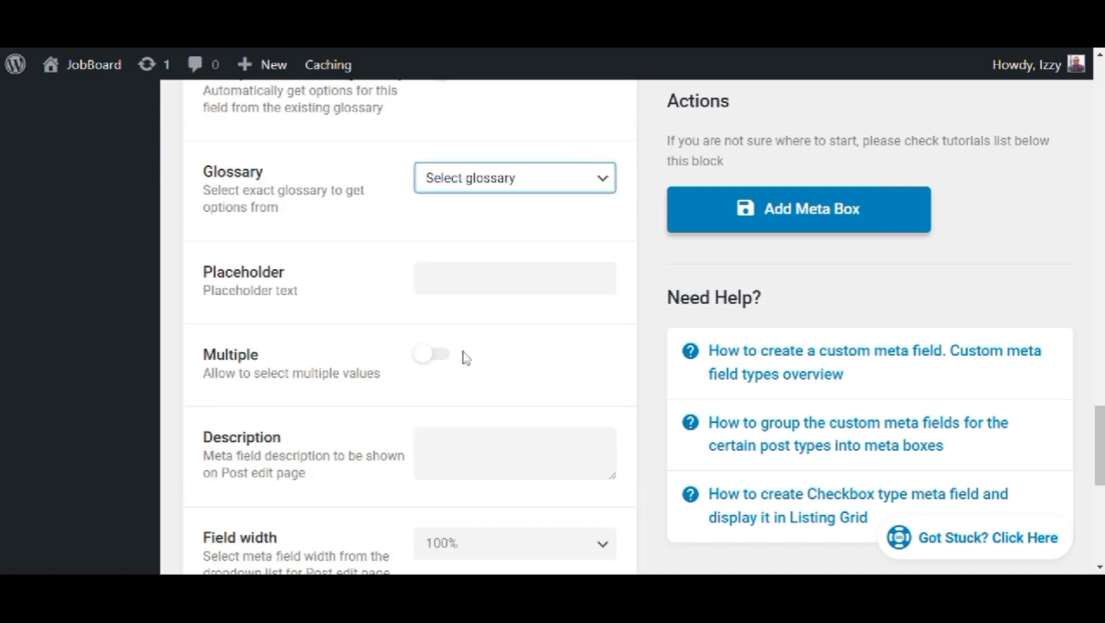
click(479, 282)
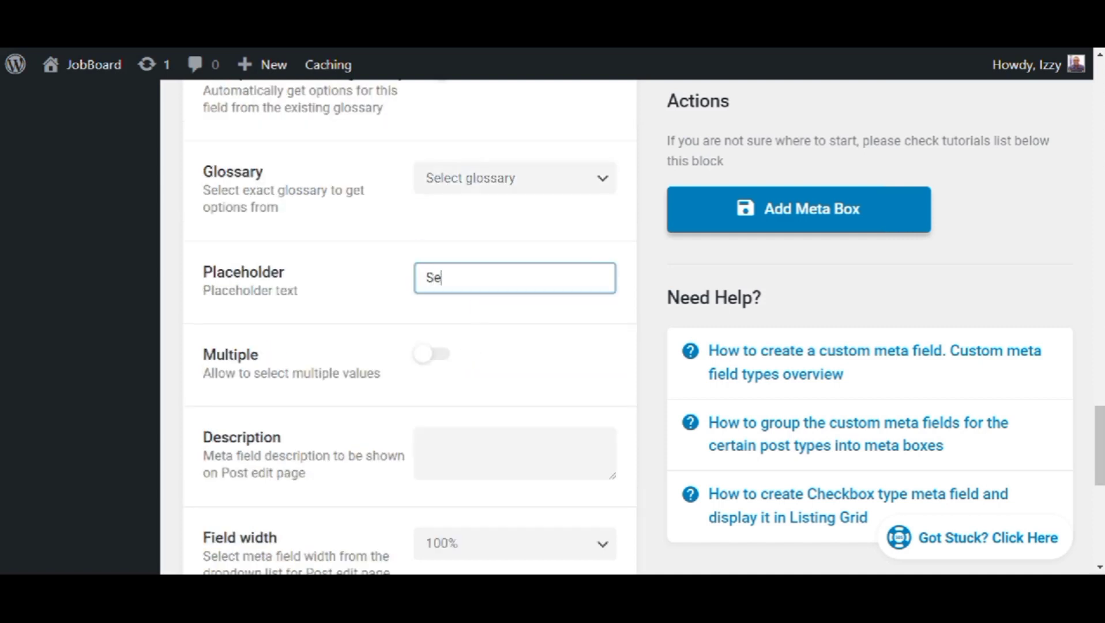
text(Select Coma)
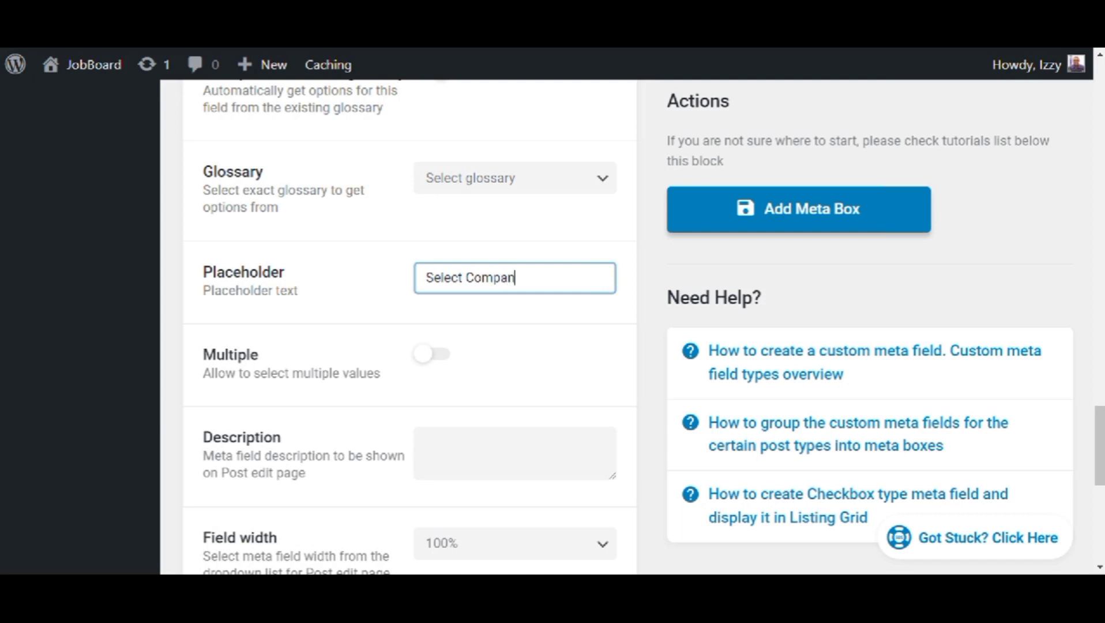
text(izze)
scroll(539, 288, down, 1)
key(BackSpace)
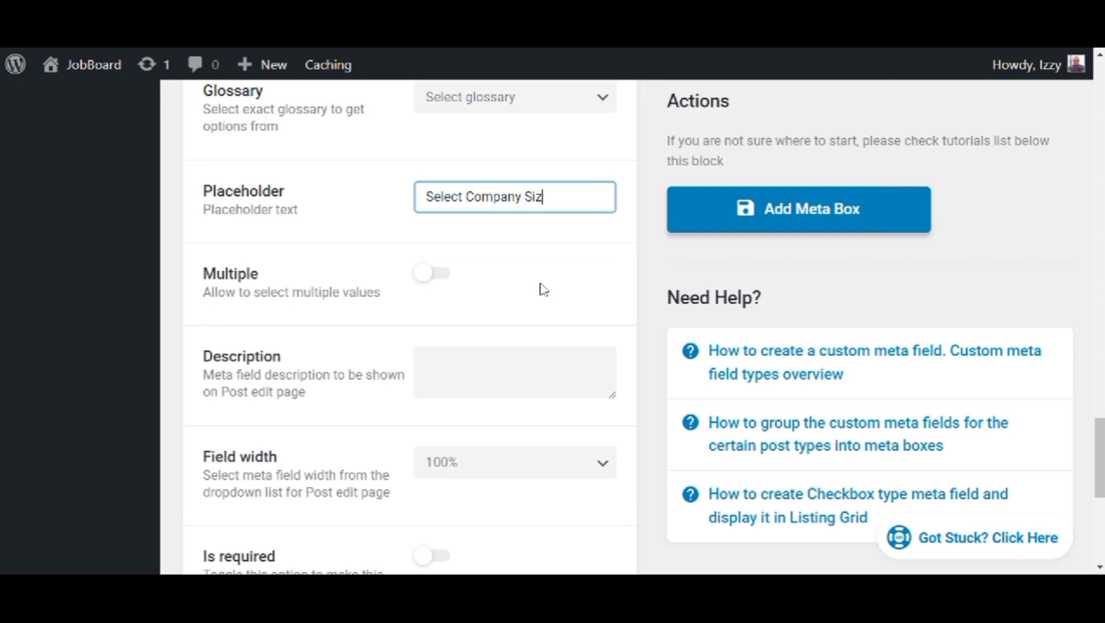
text(e)
Step: Choose the Employee Size glossary for the field's options and collapse the Company Size row
scroll(537, 298, down, 3)
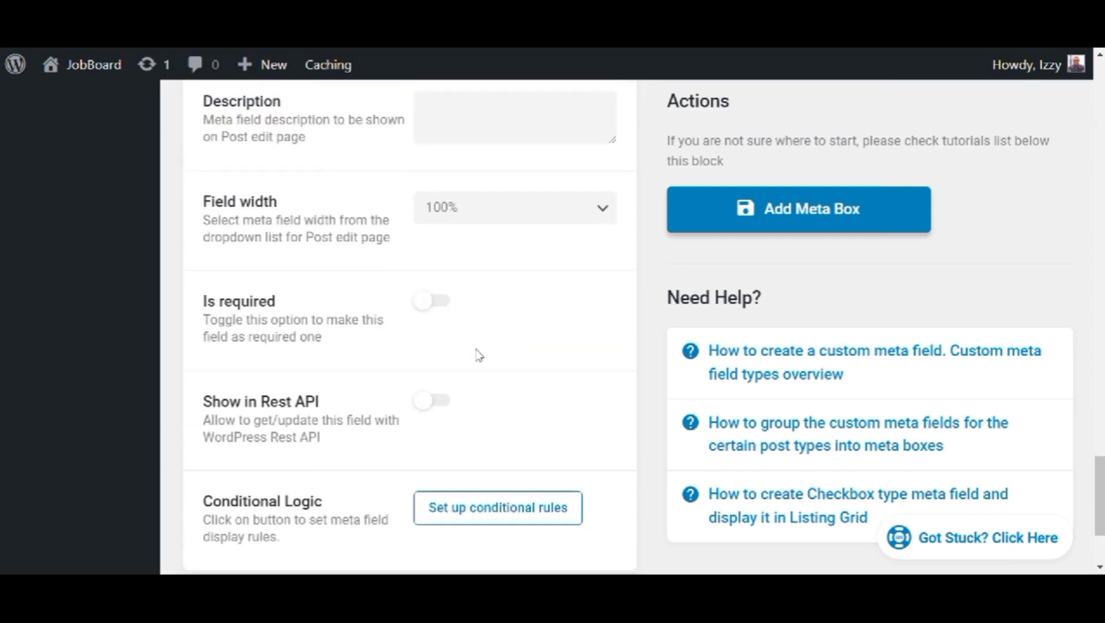
scroll(476, 354, down, 2)
scroll(464, 354, up, 7)
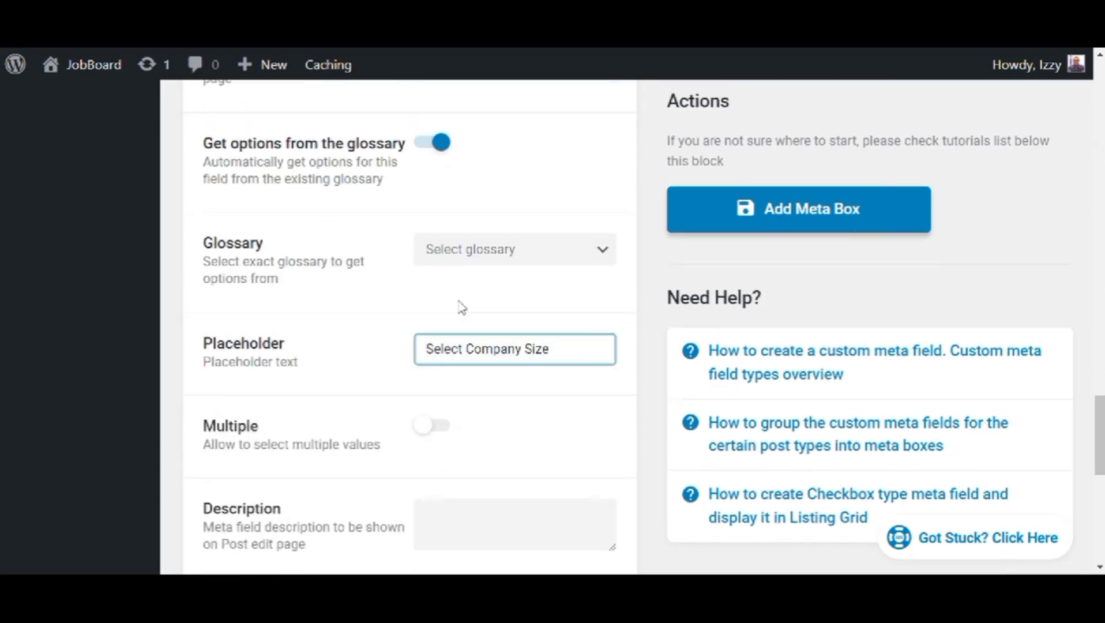
scroll(473, 283, up, 1)
click(463, 343)
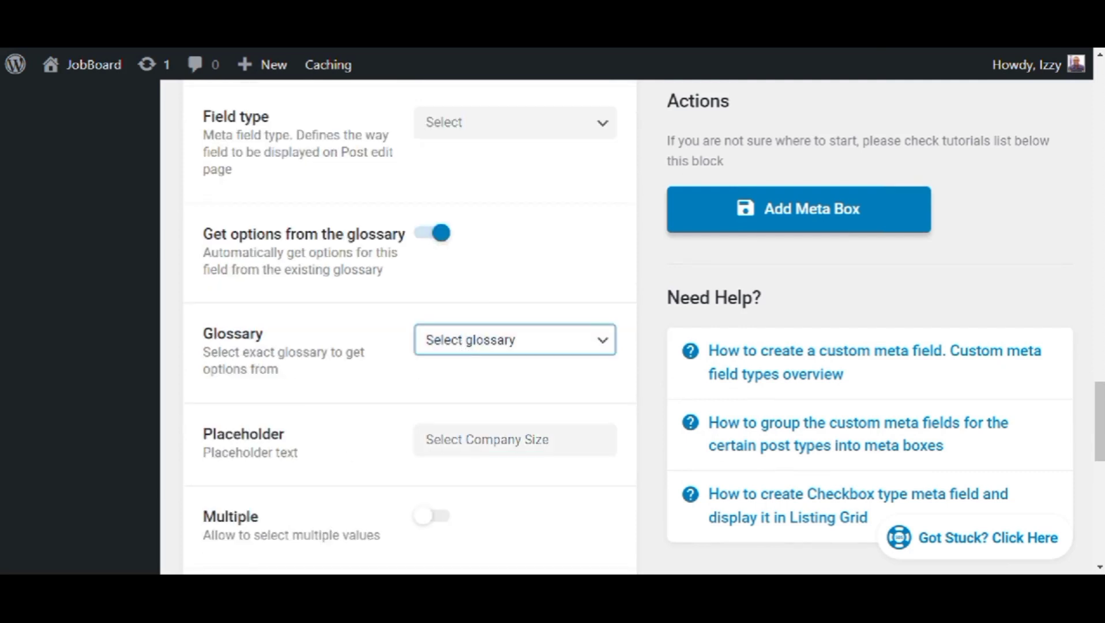
click(481, 384)
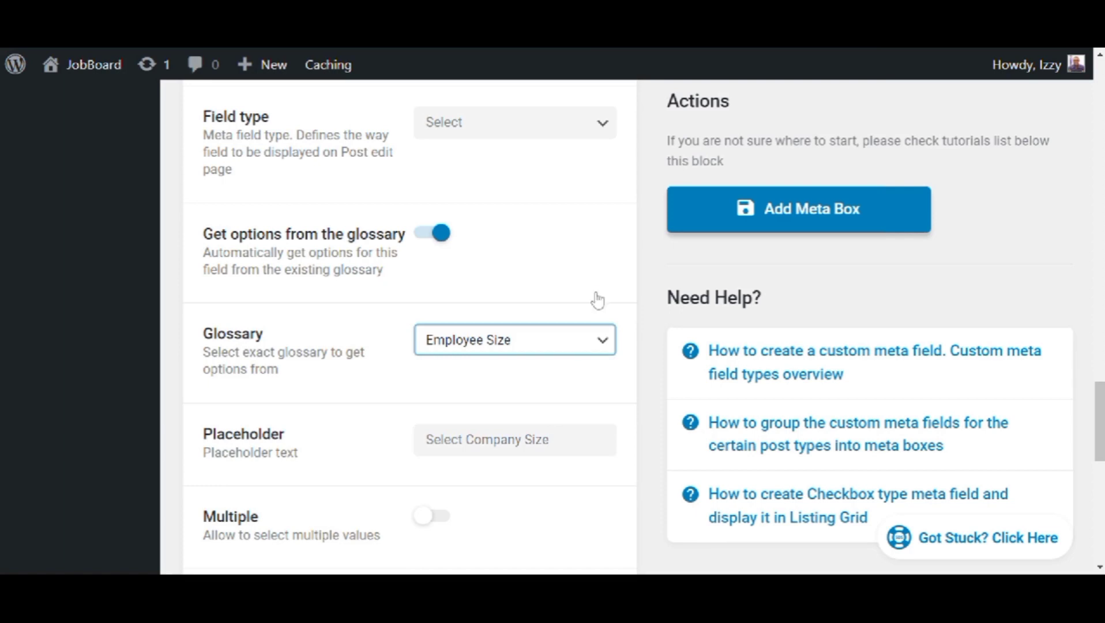
scroll(436, 282, up, 1)
scroll(436, 283, up, 8)
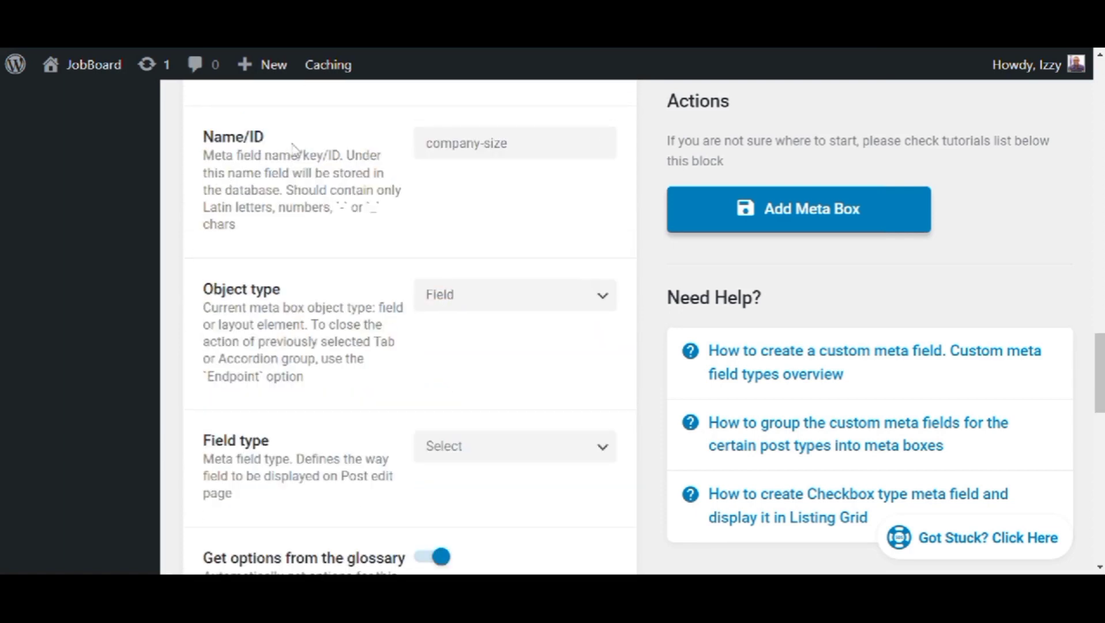
scroll(297, 219, up, 1)
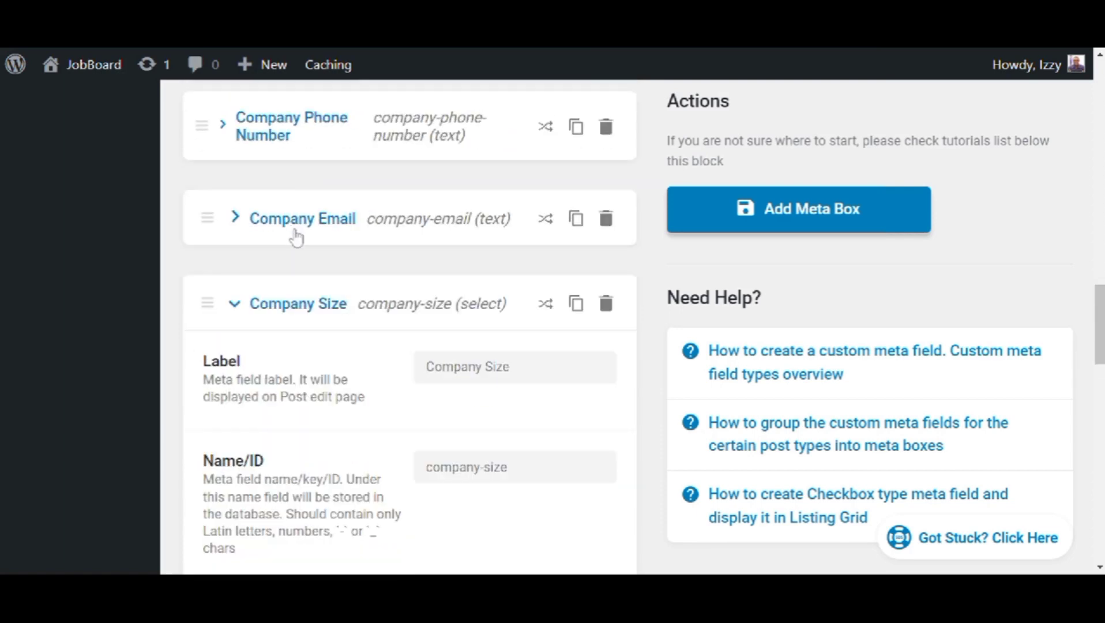
click(304, 306)
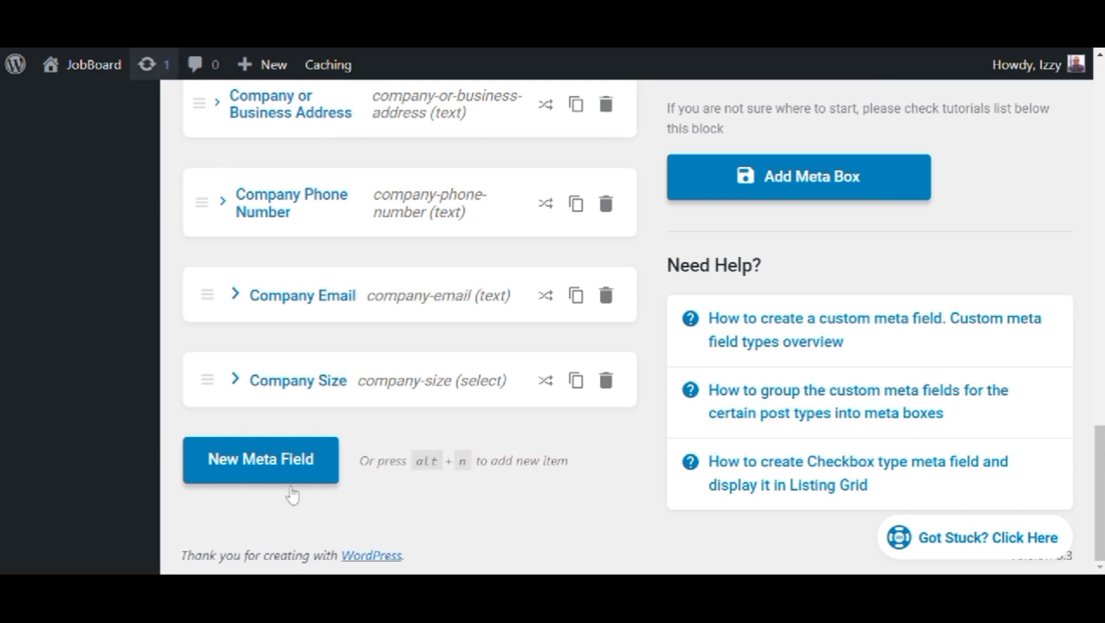
Step: Add an 'About Company' meta field of type WYSIWYG and collapse it
click(292, 467)
scroll(407, 419, down, 4)
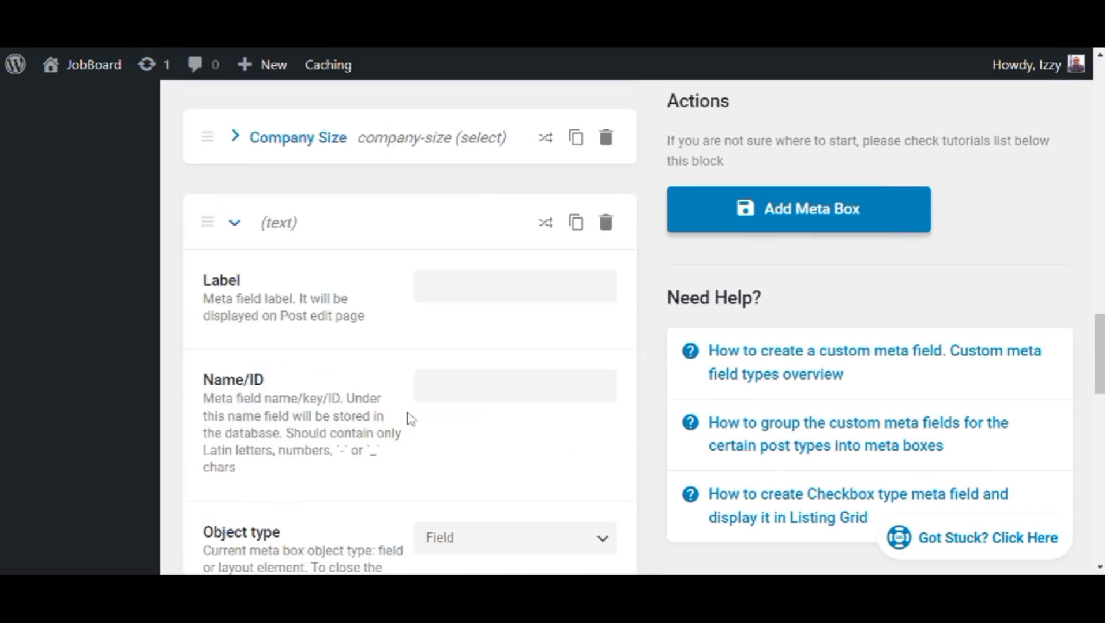
click(430, 286)
text(A)
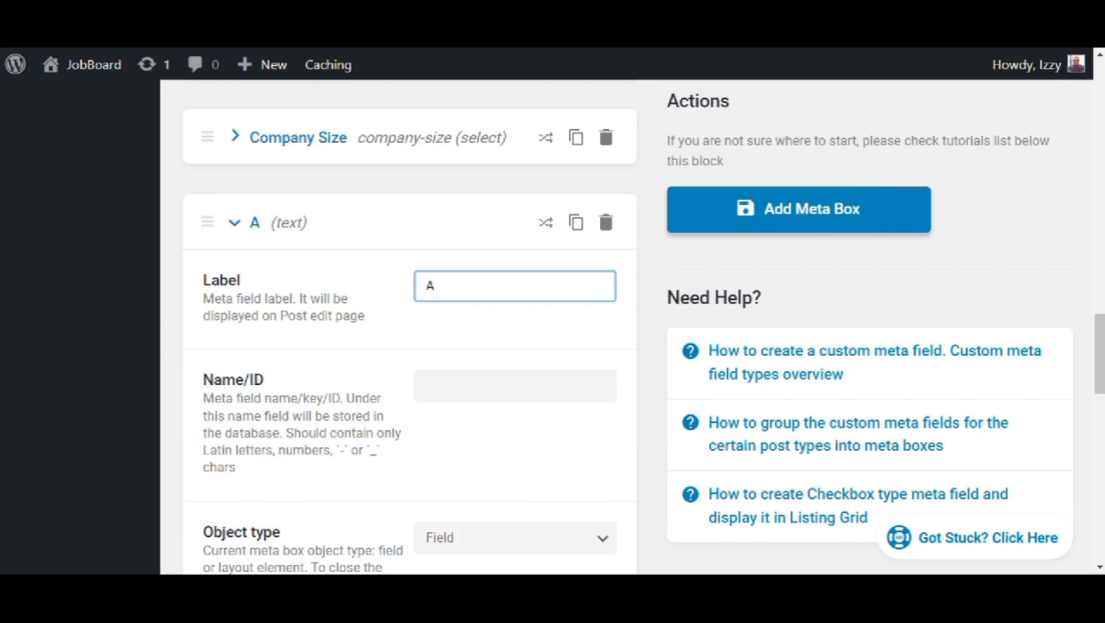
text(bou)
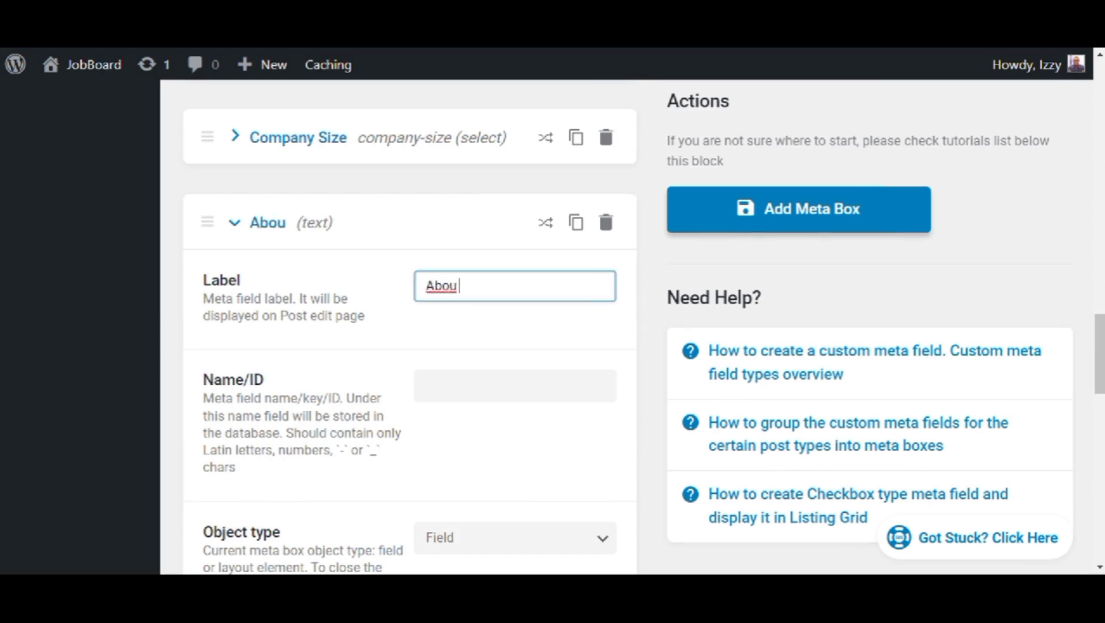
text(t)
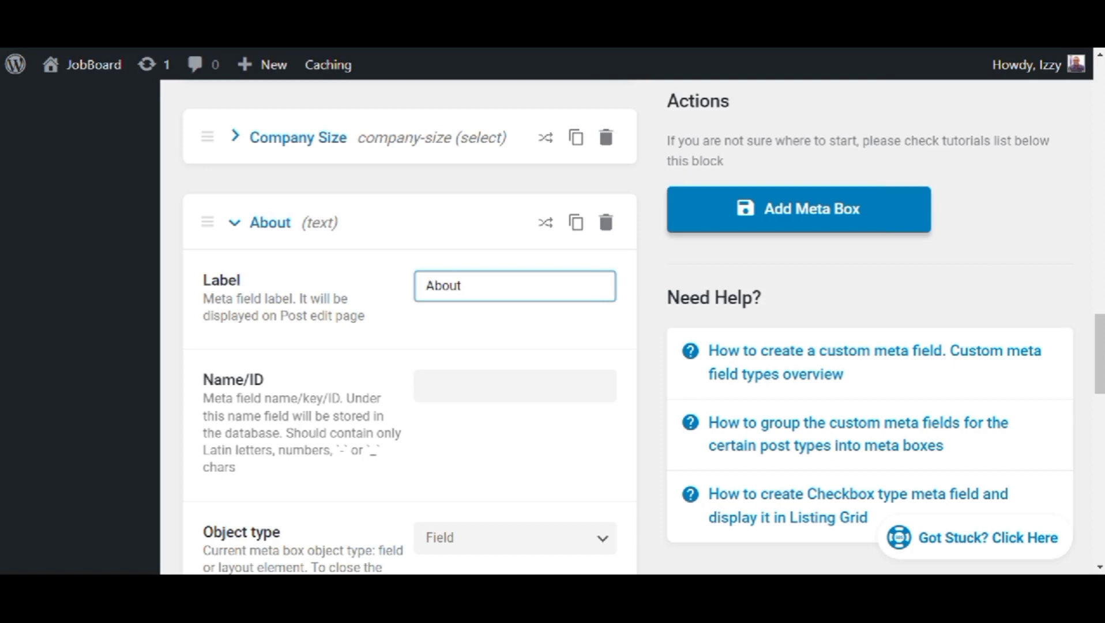
text( Comap)
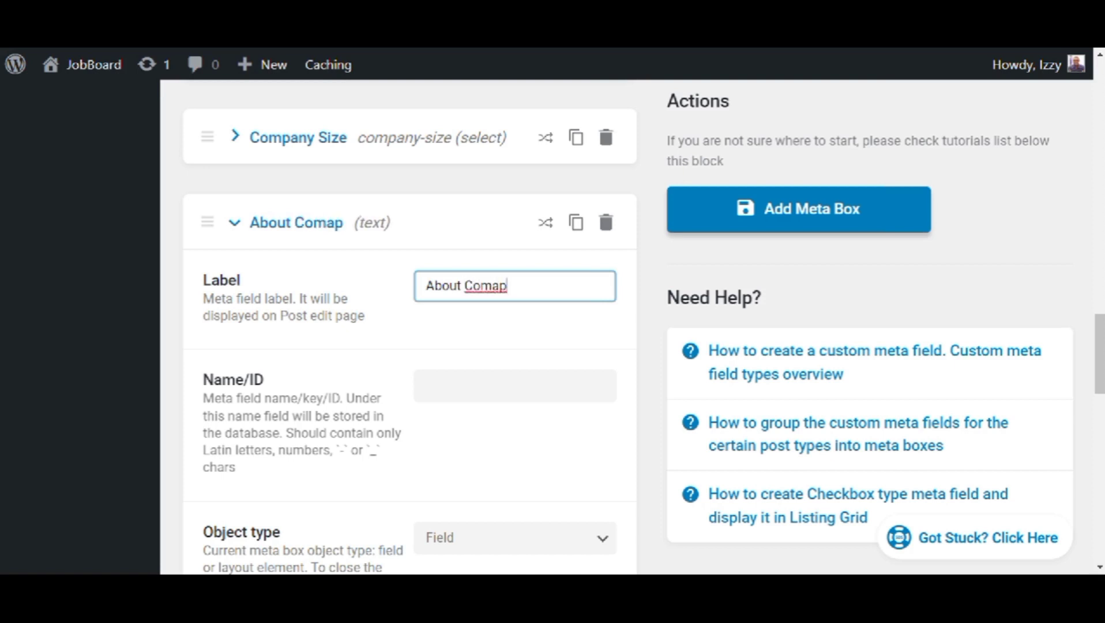
key(BackSpace)
key(BackSpace)
text(pany)
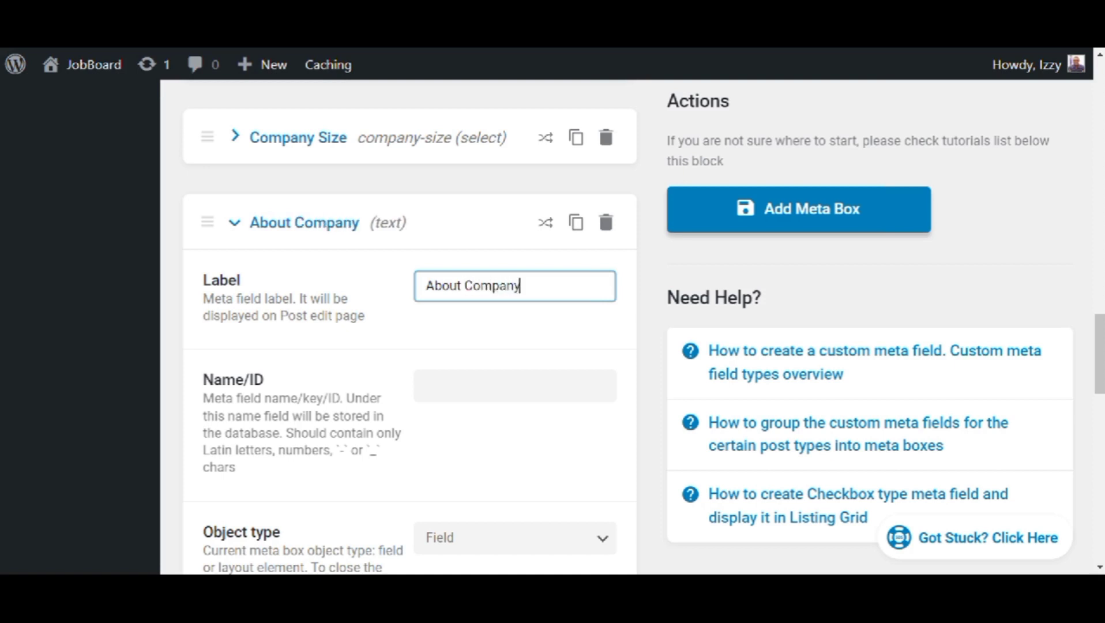
key(ctrl+a)
scroll(484, 369, down, 5)
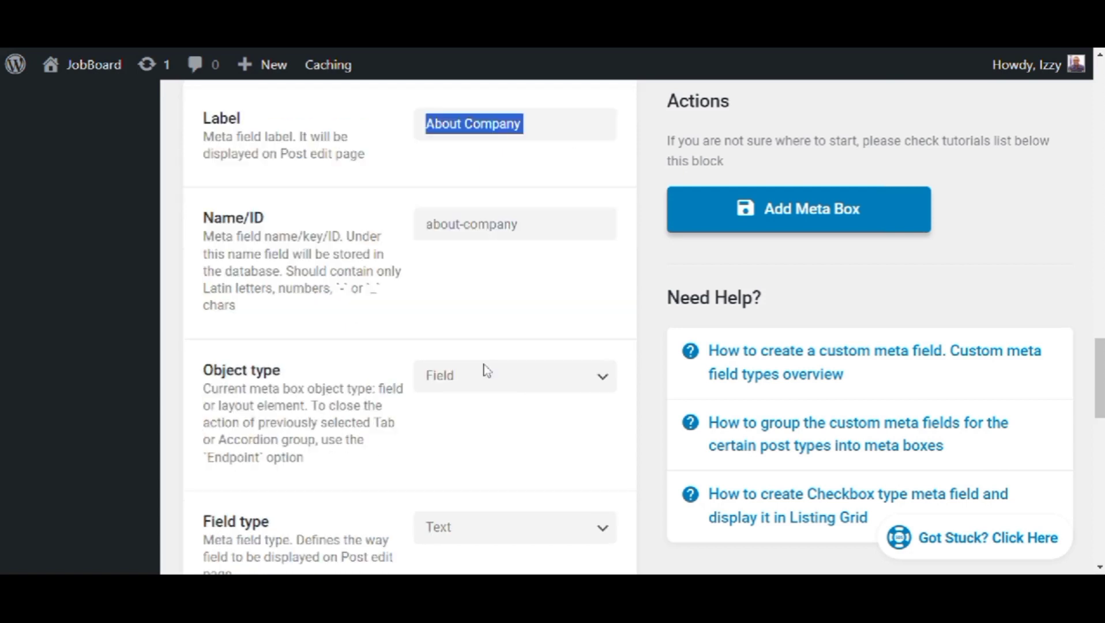
click(500, 362)
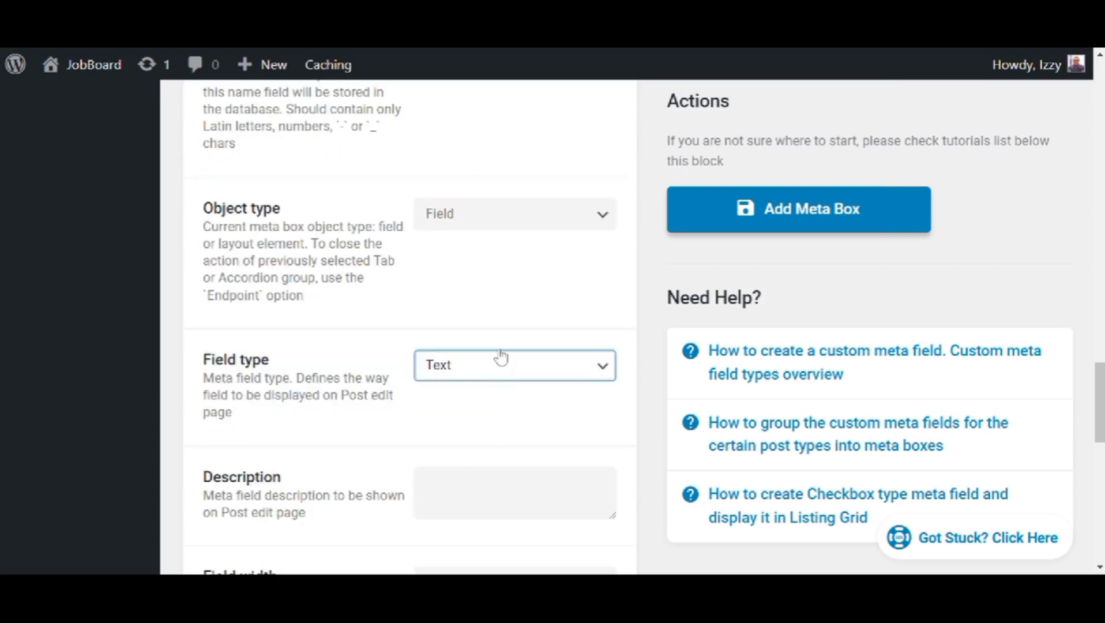
click(407, 278)
scroll(397, 290, up, 3)
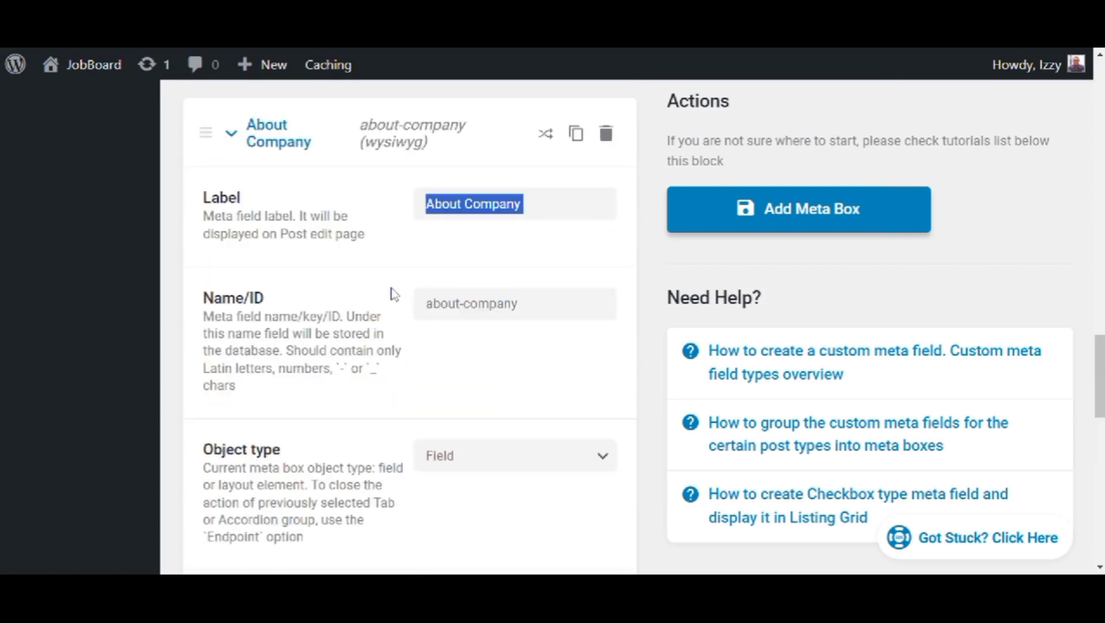
click(292, 165)
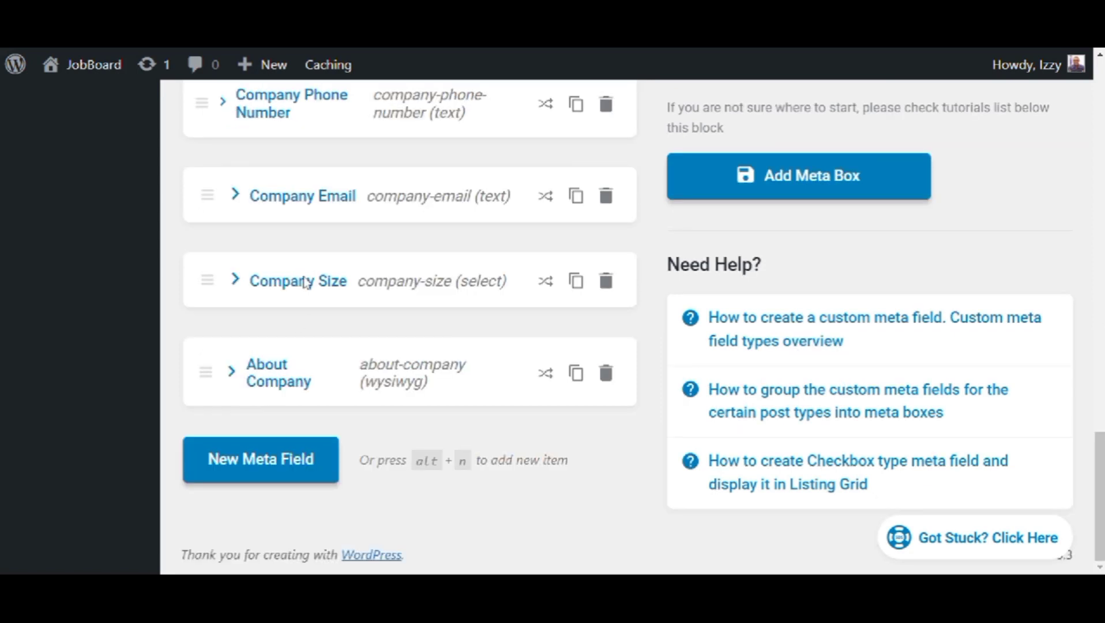
Step: Add a 'Company Website URL' text meta field and collapse its settings
click(261, 460)
scroll(403, 358, down, 3)
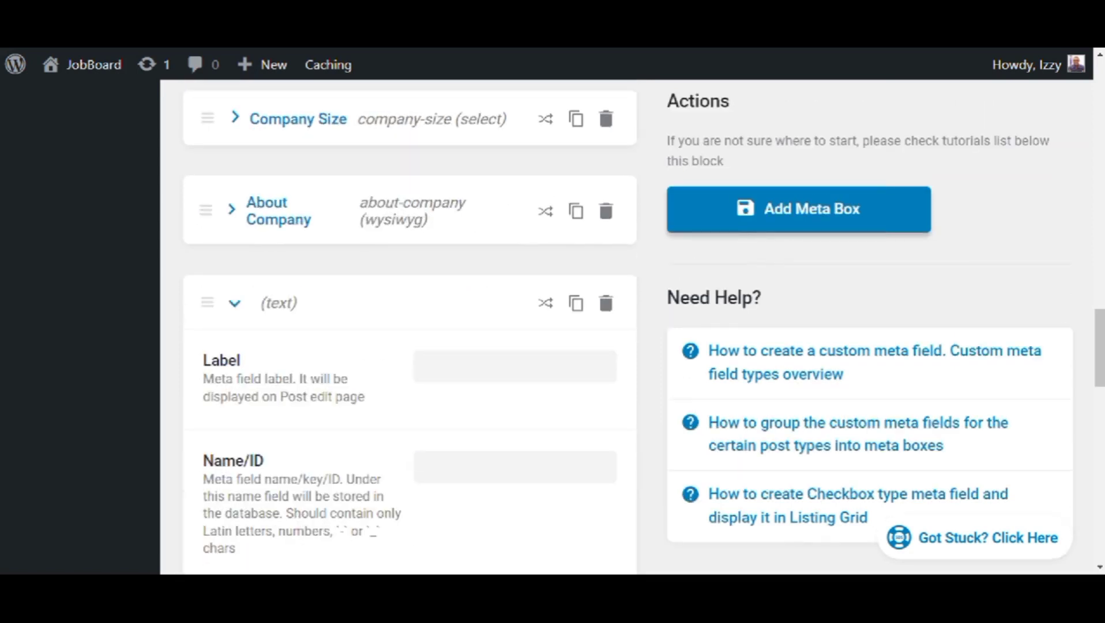
click(430, 364)
text(C)
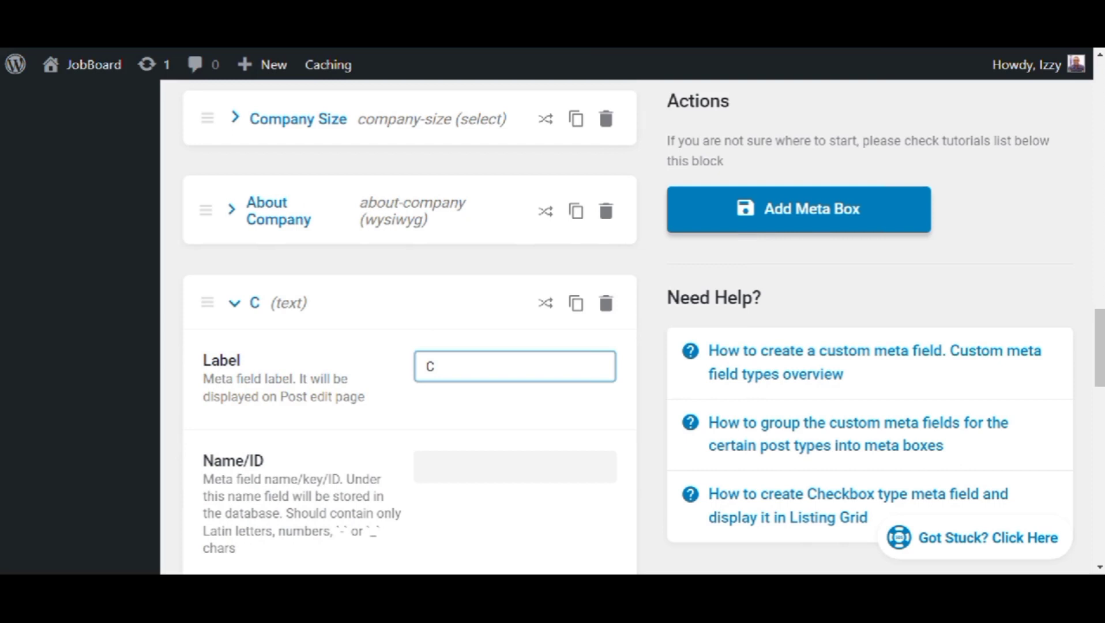
text(ompany W)
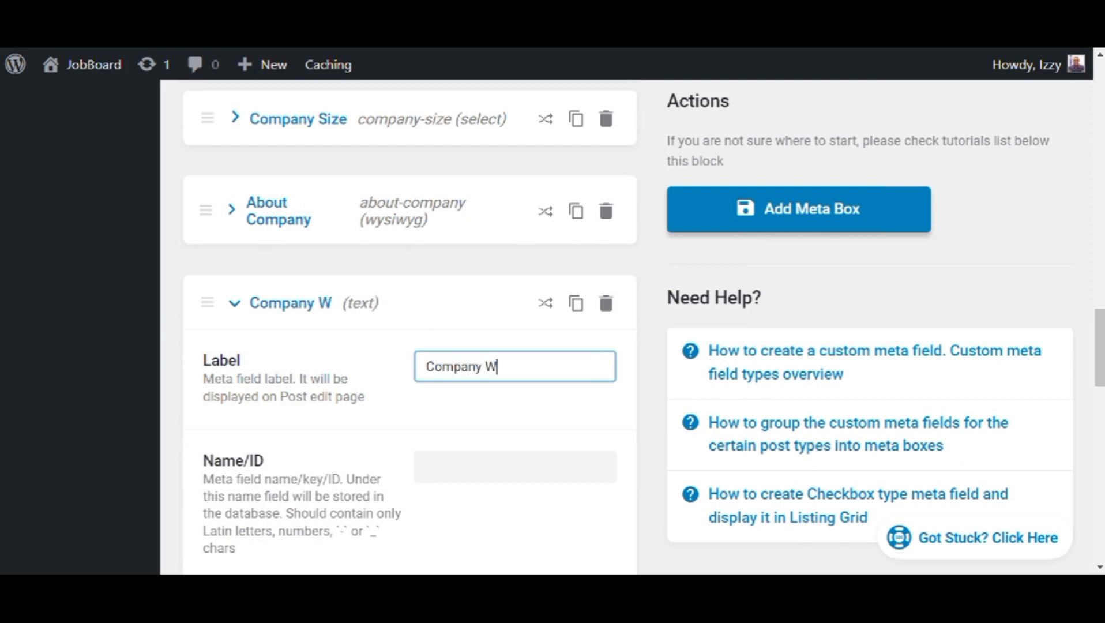
text(ebsit)
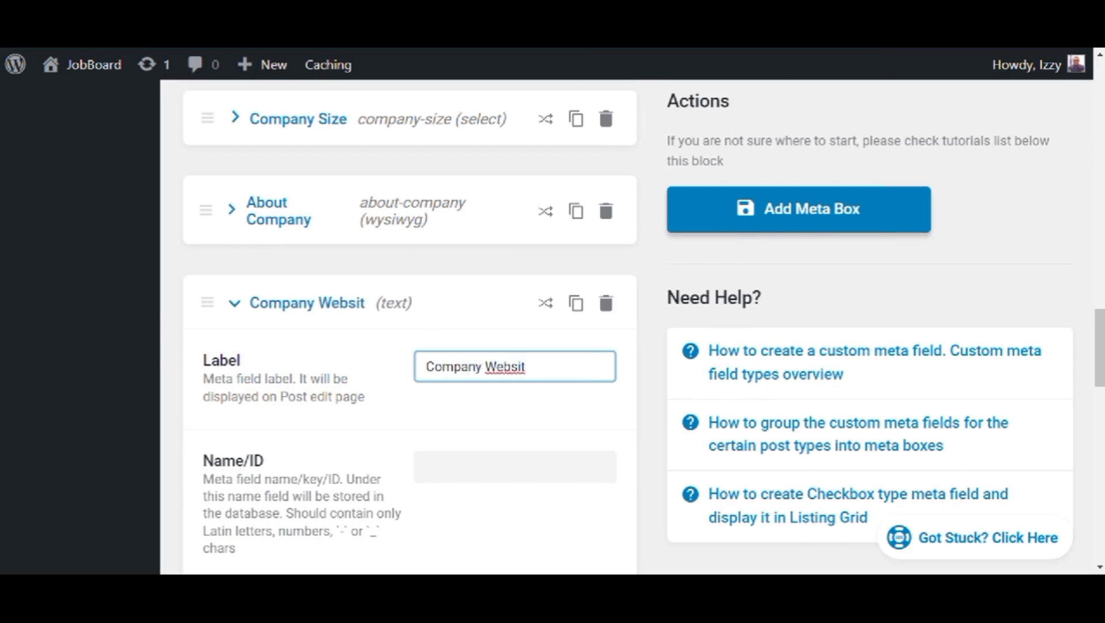
text(U)
key(BackSpace)
text(e URL)
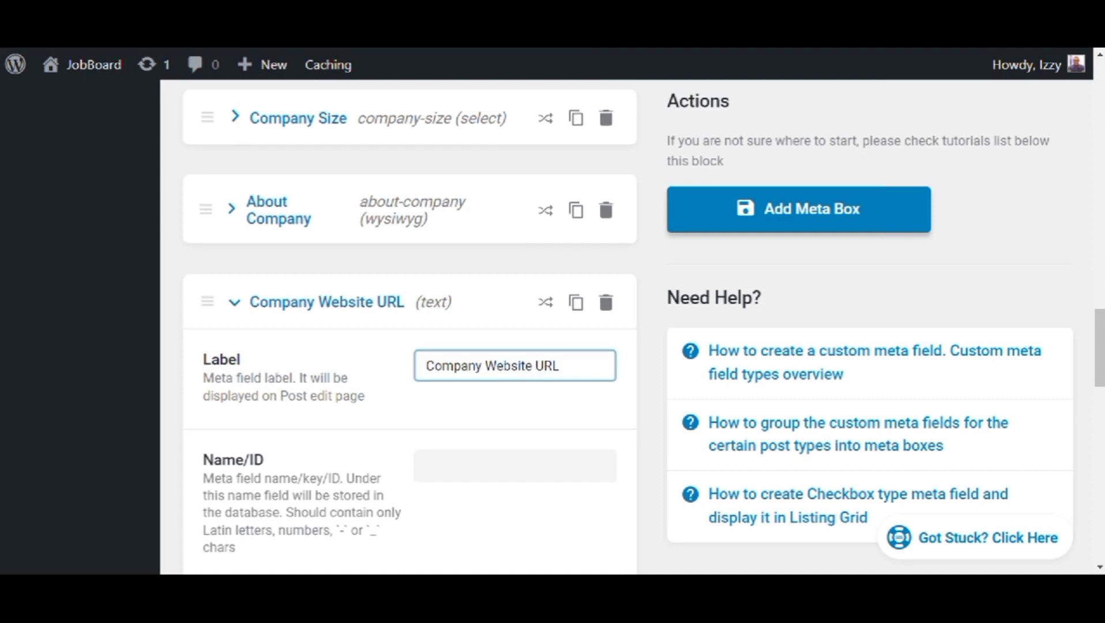
scroll(340, 248, down, 1)
click(334, 224)
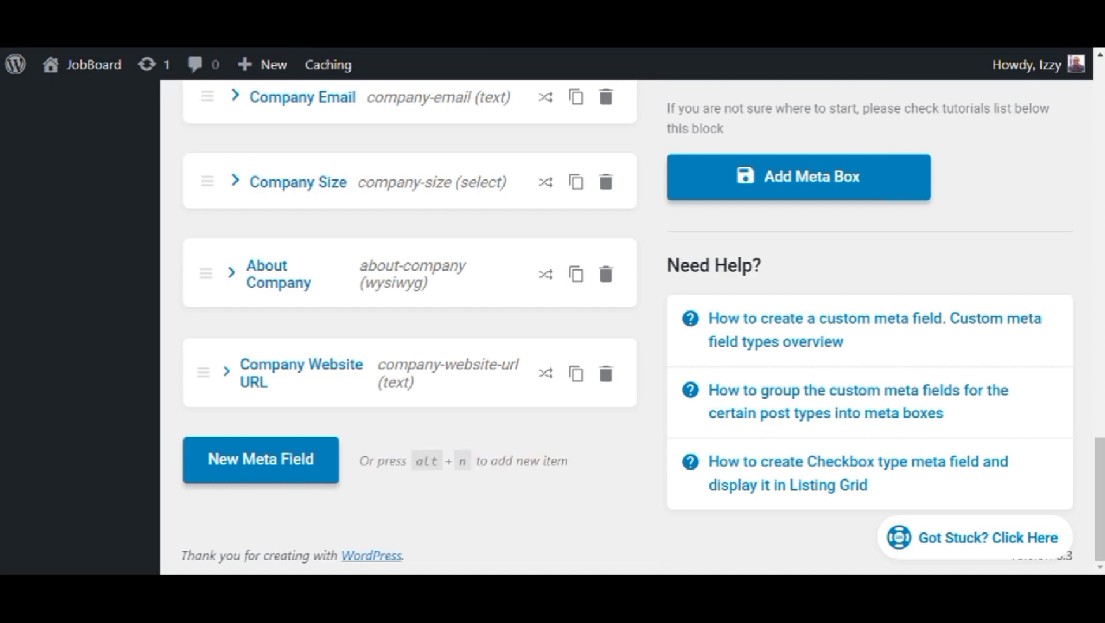
Step: Add a 'Company Gallery' meta field of type Gallery and collapse it
click(295, 456)
scroll(418, 376, down, 3)
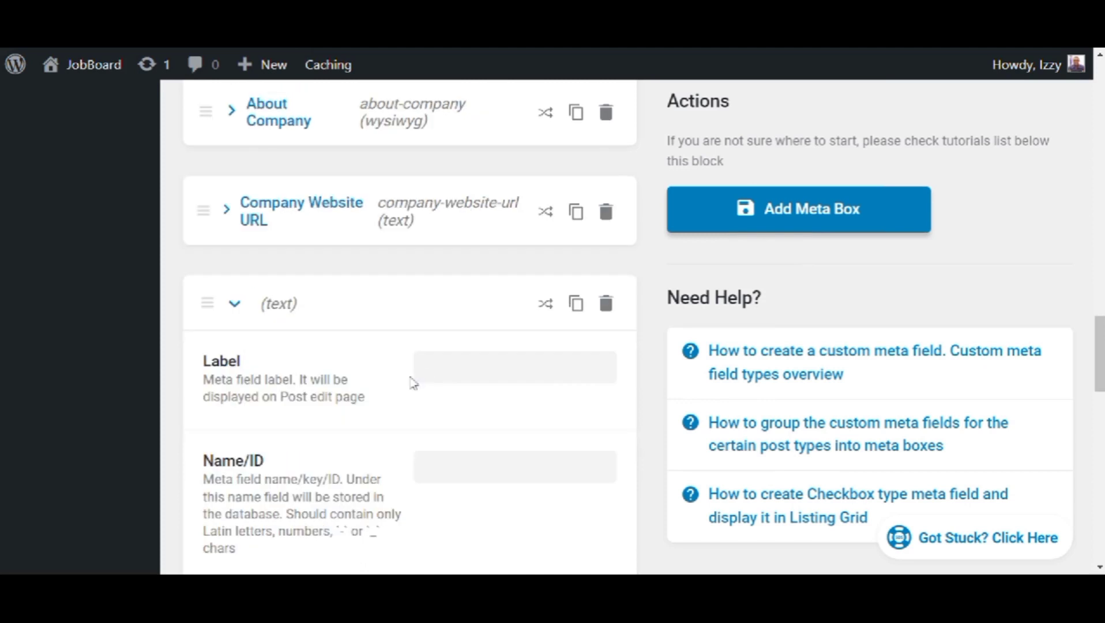
click(514, 367)
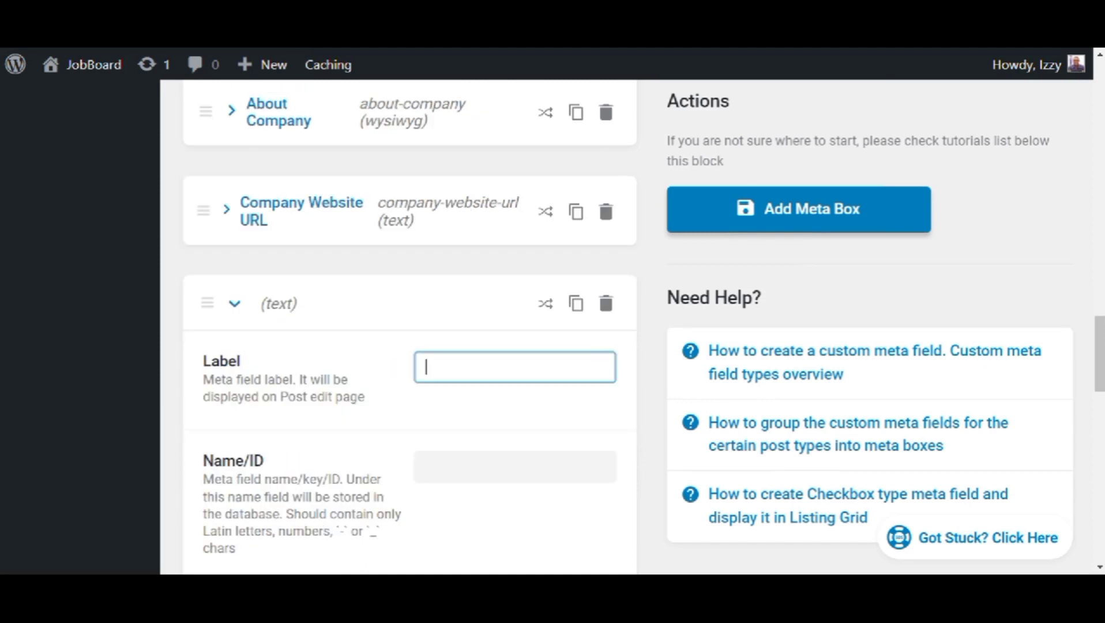
text(Cp,)
key(BackSpace)
key(BackSpace)
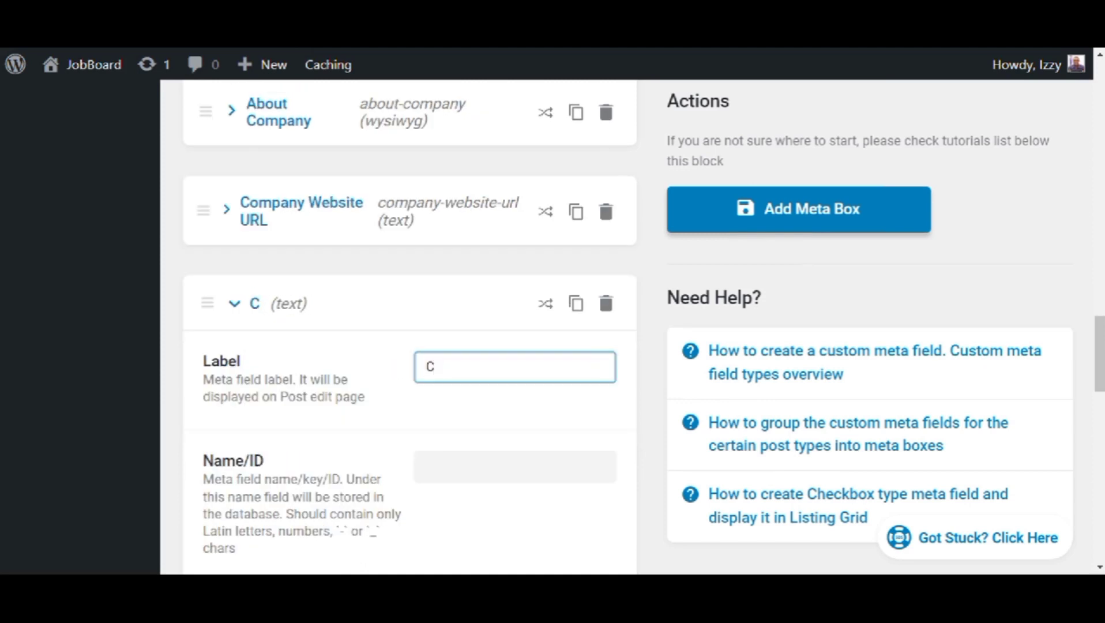
text(ompany)
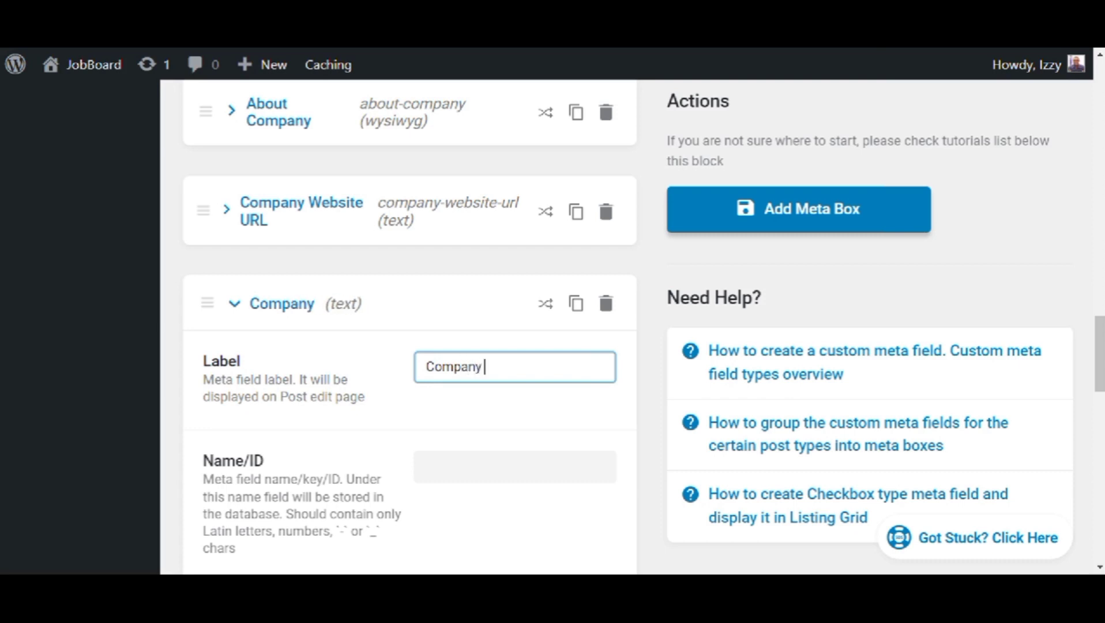
text( Gallery)
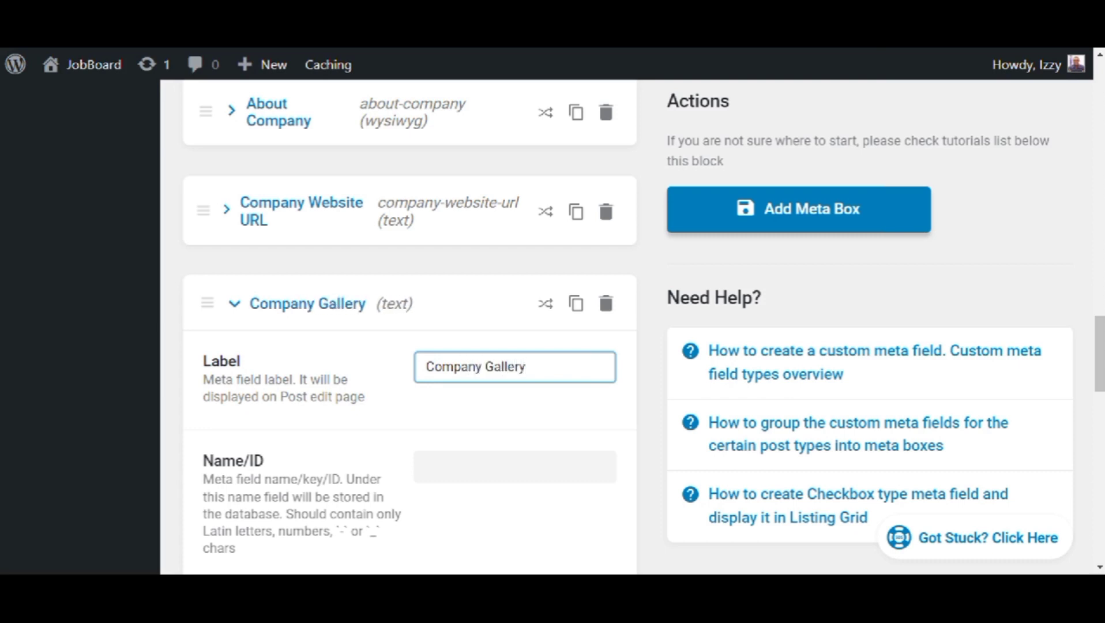
click(467, 416)
scroll(470, 415, down, 8)
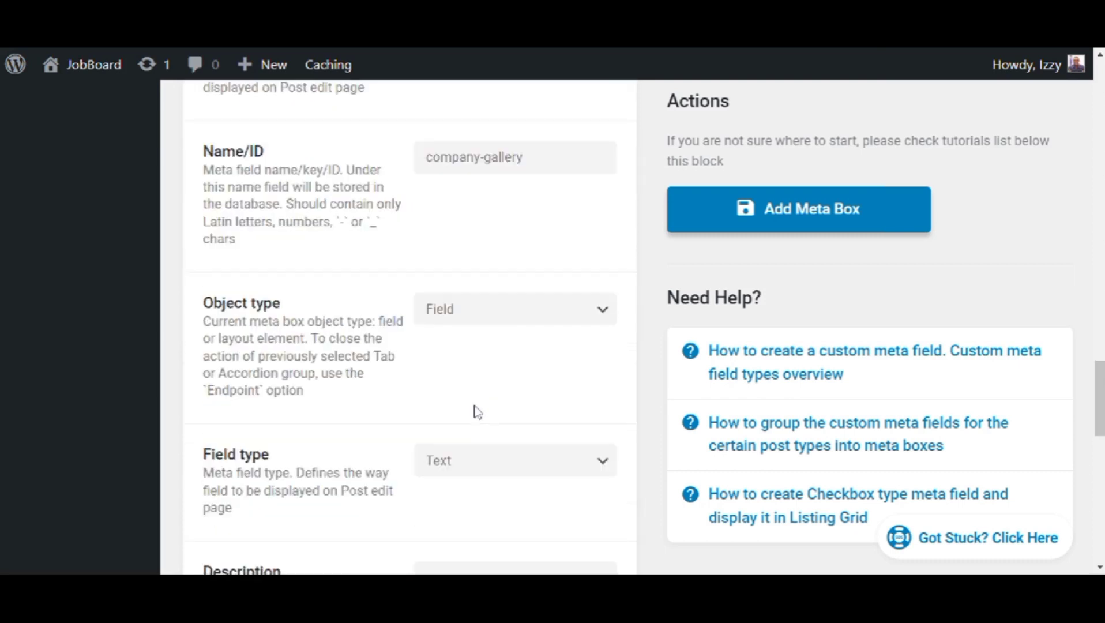
click(474, 301)
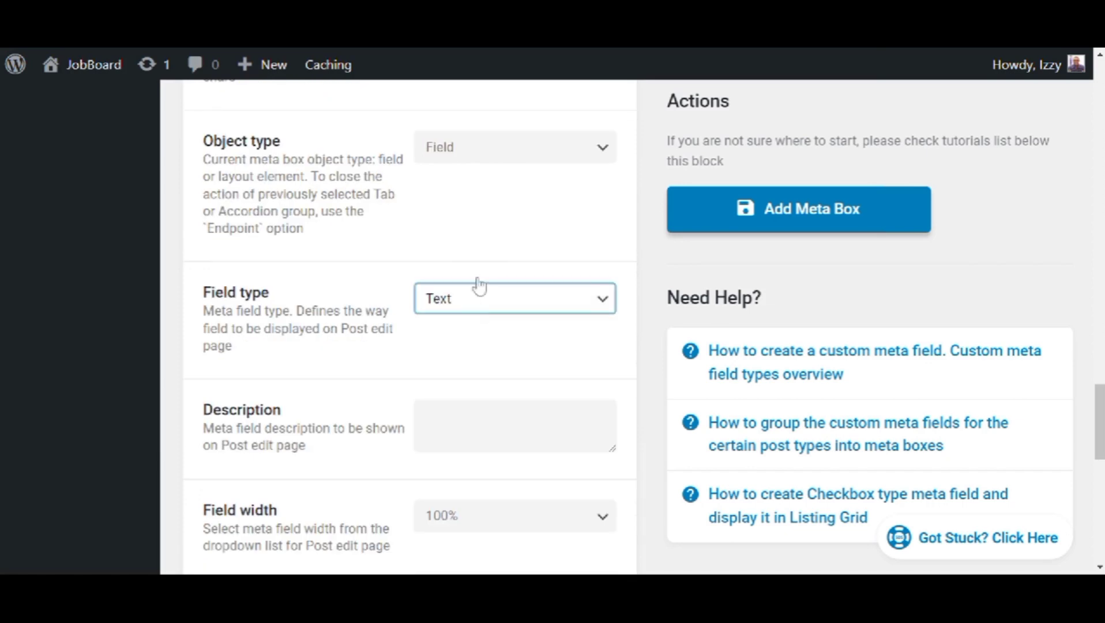
click(428, 293)
scroll(375, 320, up, 4)
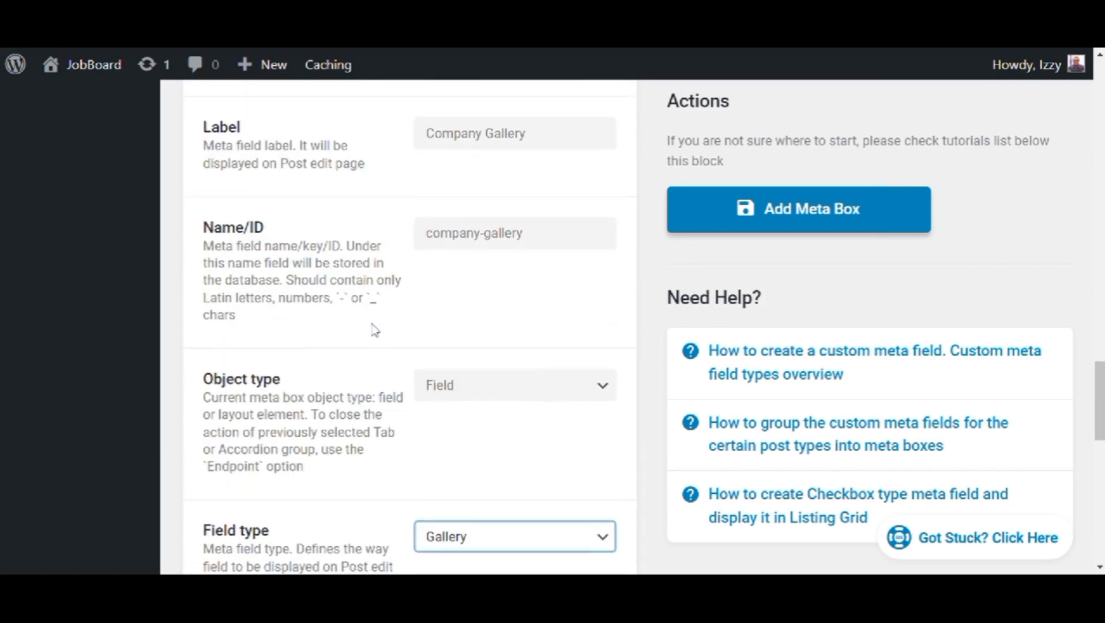
scroll(375, 330, down, 3)
scroll(366, 328, up, 5)
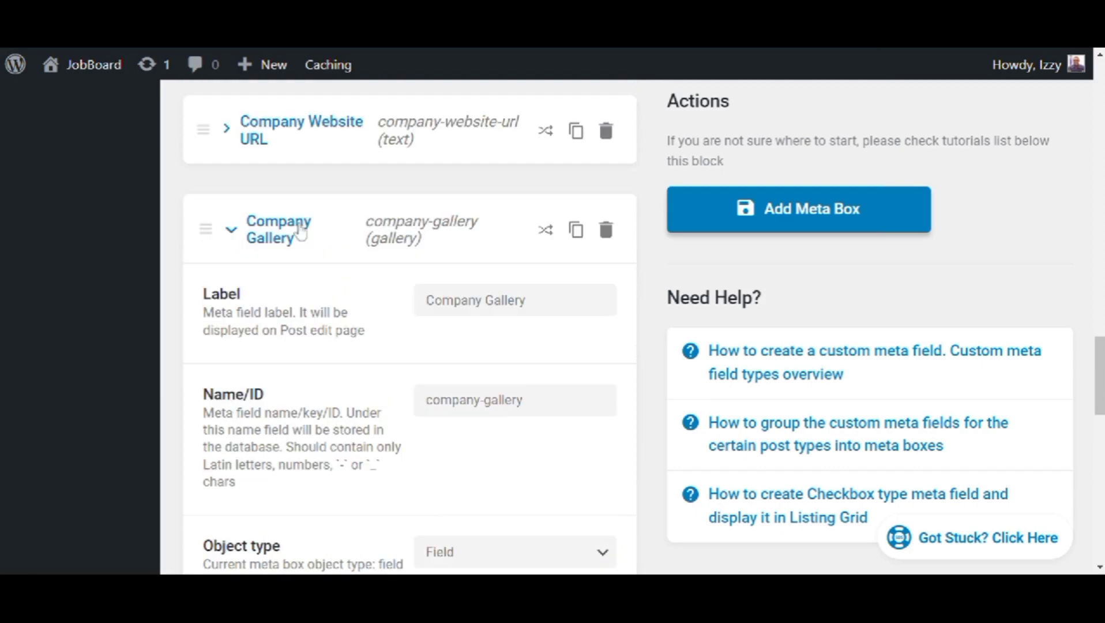
click(300, 232)
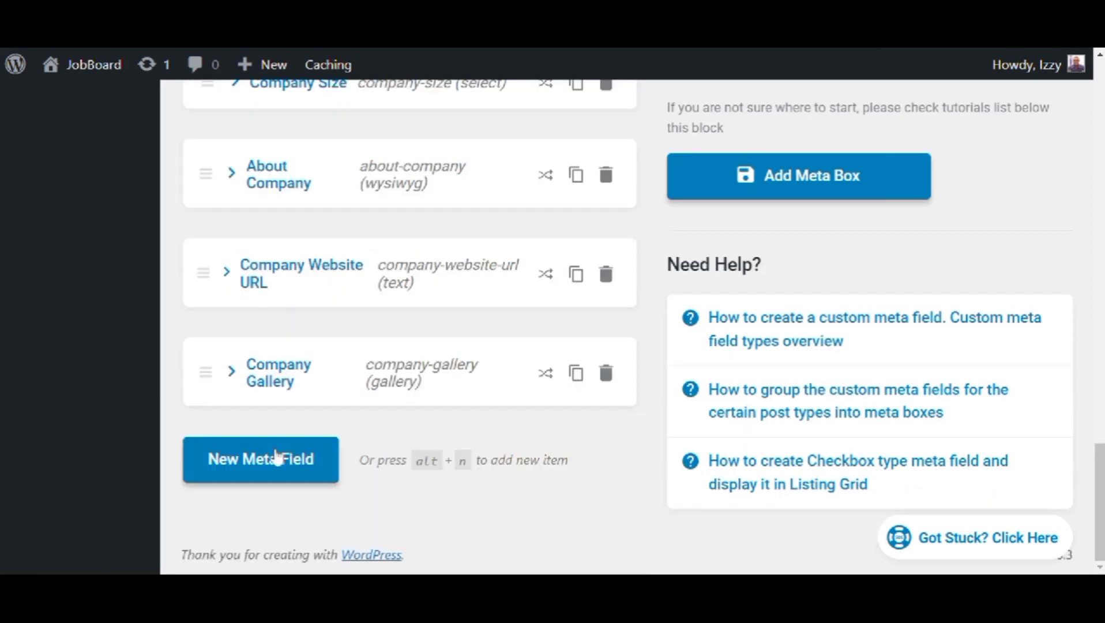
Step: Add a new meta field labelled 'Company Representative Detail'
click(277, 457)
scroll(427, 415, down, 3)
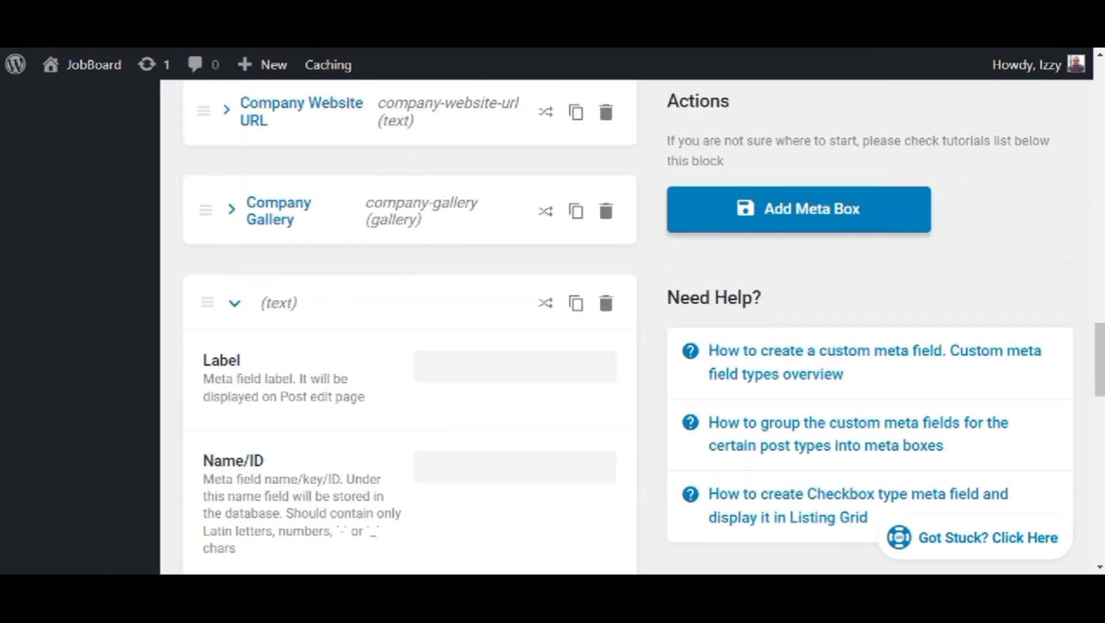
click(461, 367)
text(Company)
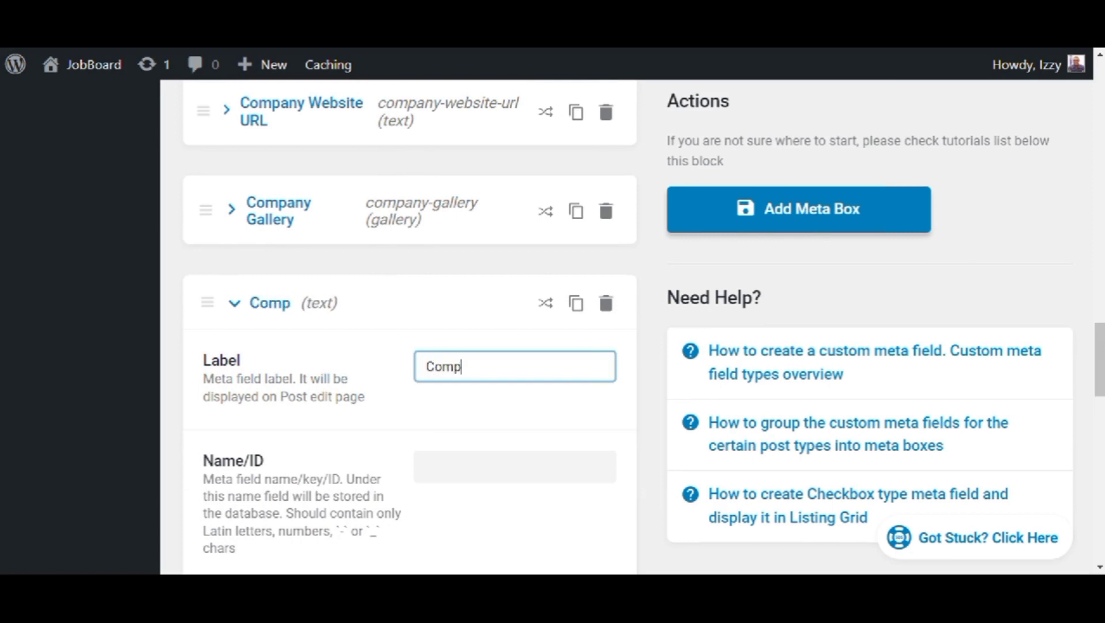
text(e)
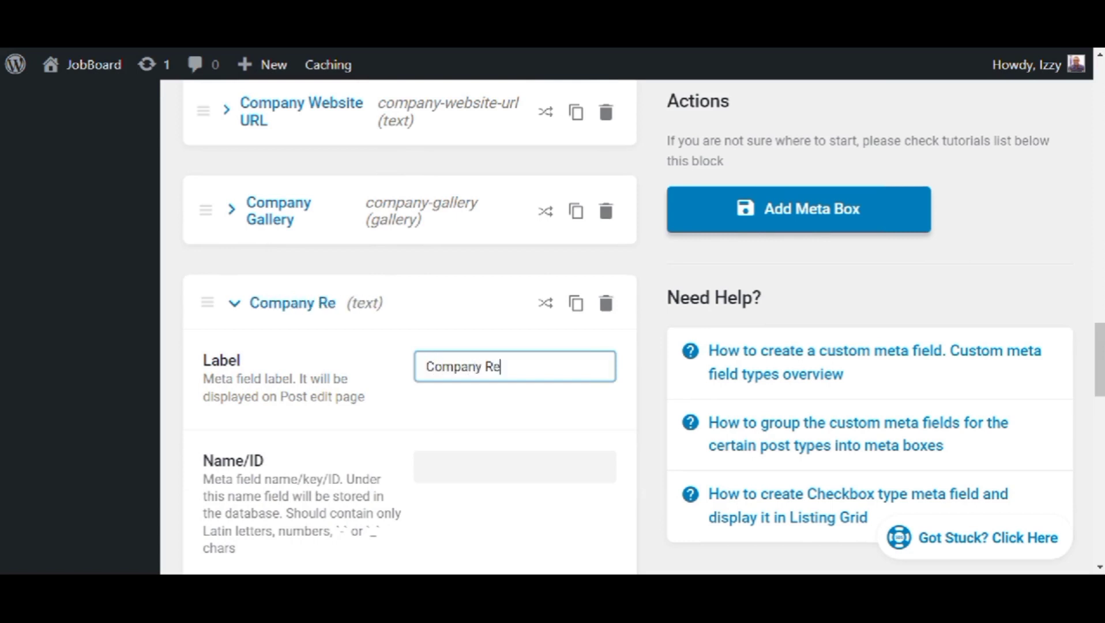
text(pr)
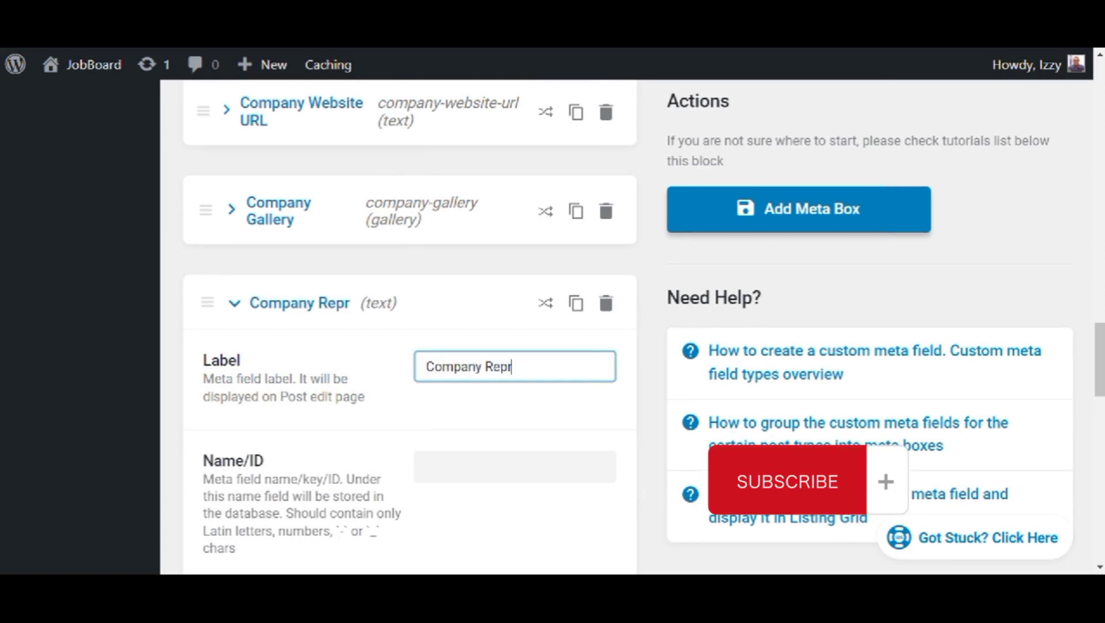
text(esent)
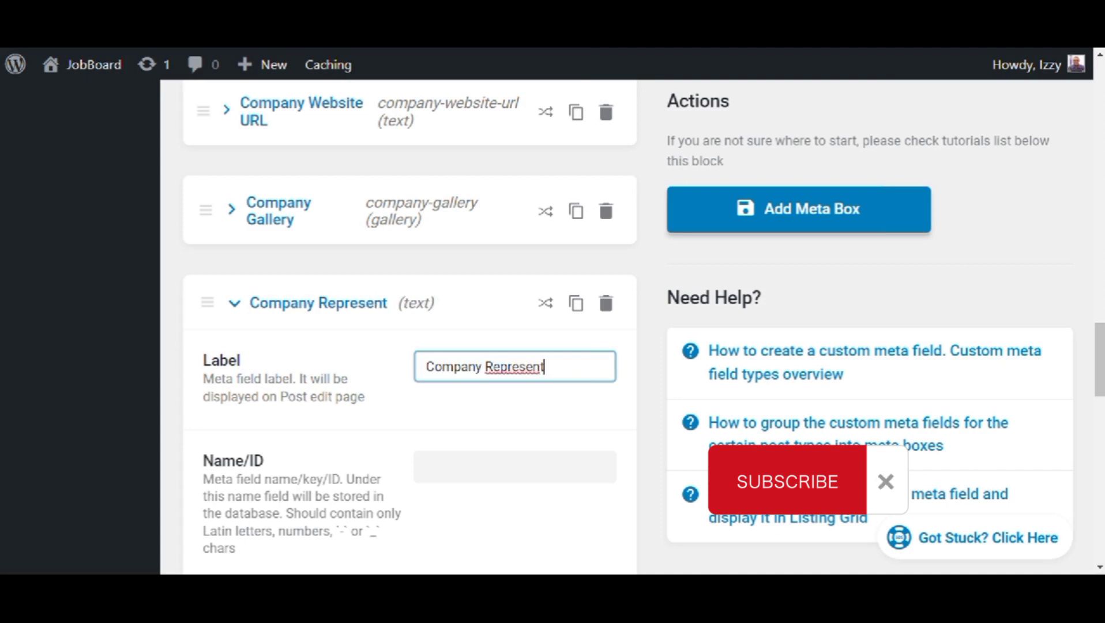
text(ative)
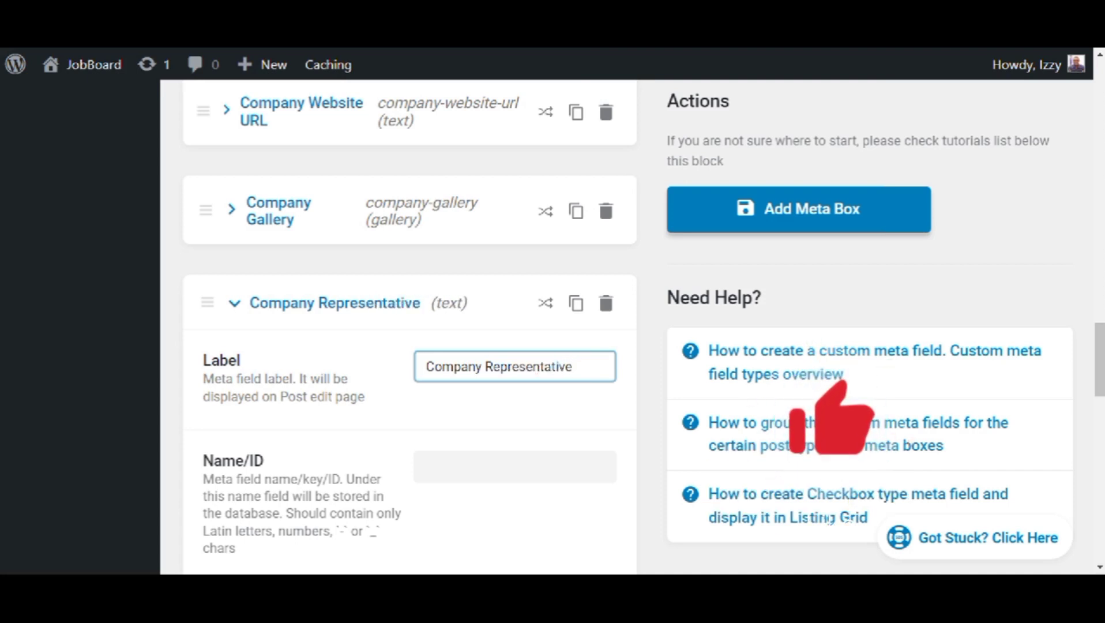
text( Deai)
key(BackSpace)
key(BackSpace)
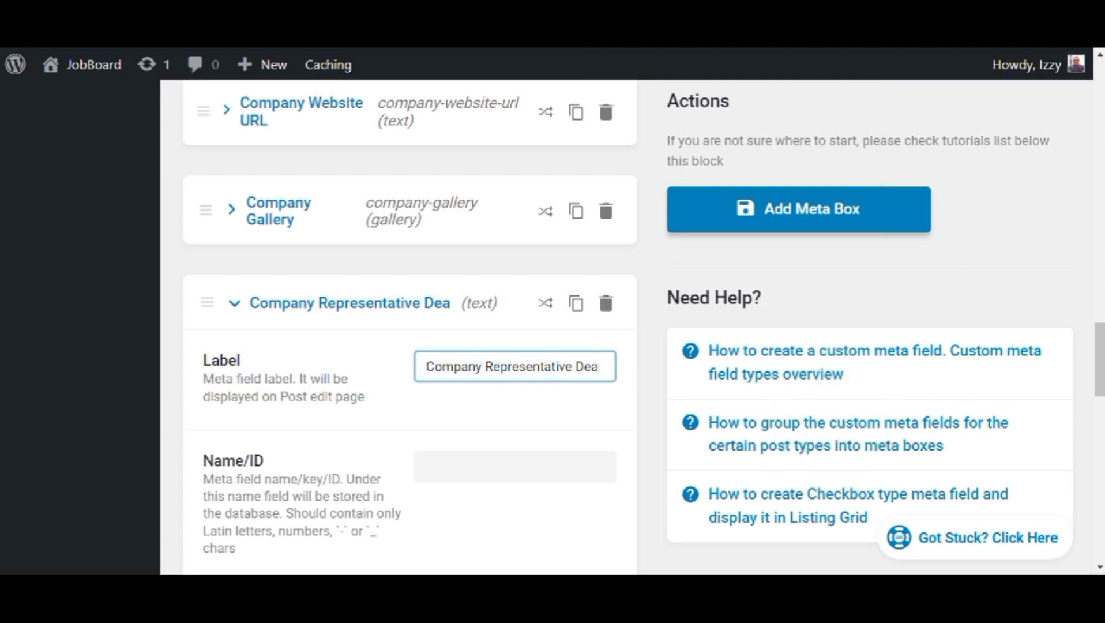
text(tia)
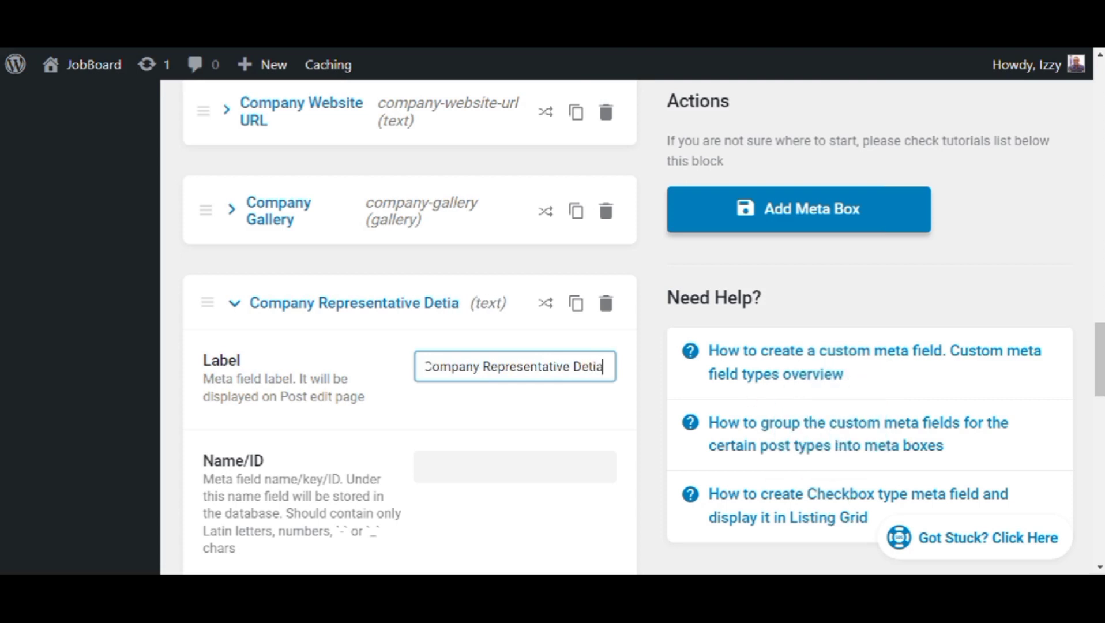
key(BackSpace)
key(BackSpace)
text(ail)
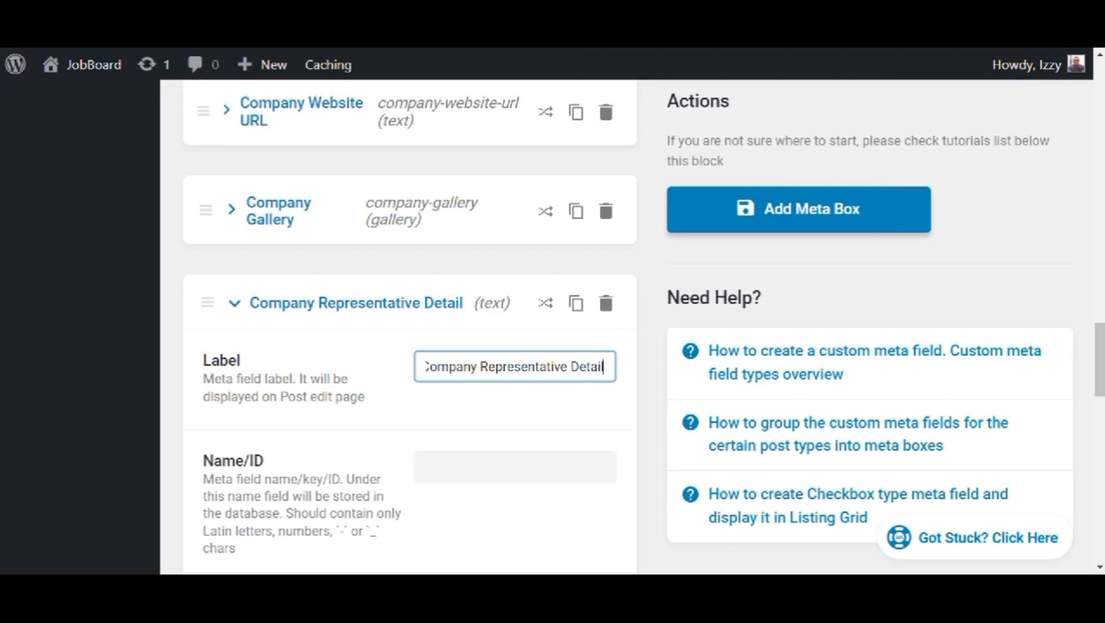
click(499, 411)
Step: Change its Object type from Field to Tab and collapse the row
scroll(455, 444, down, 3)
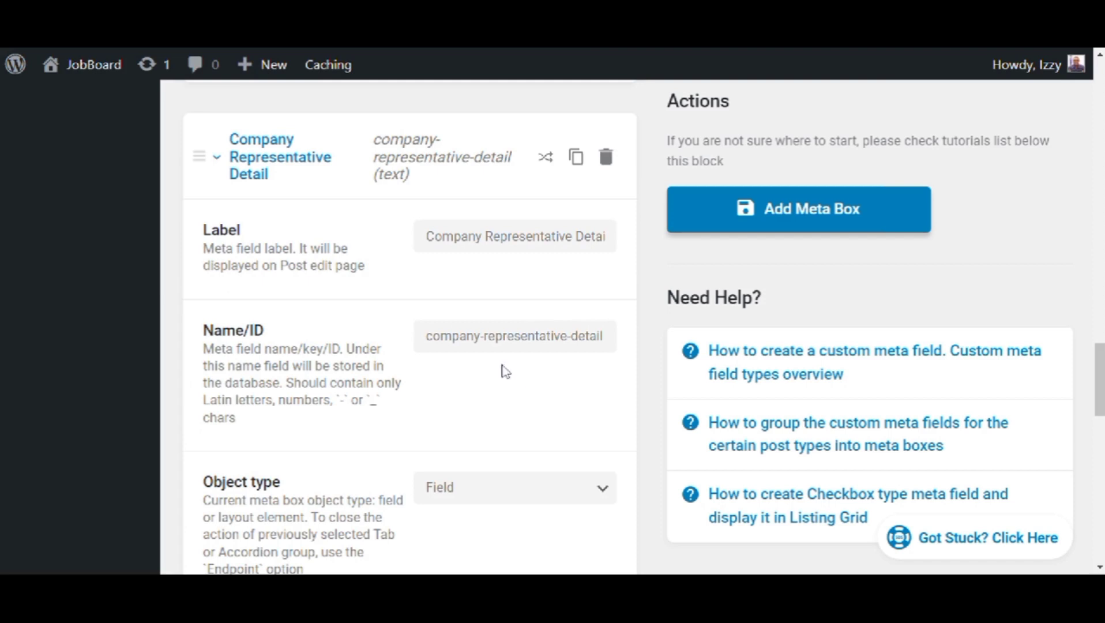
scroll(489, 401, down, 1)
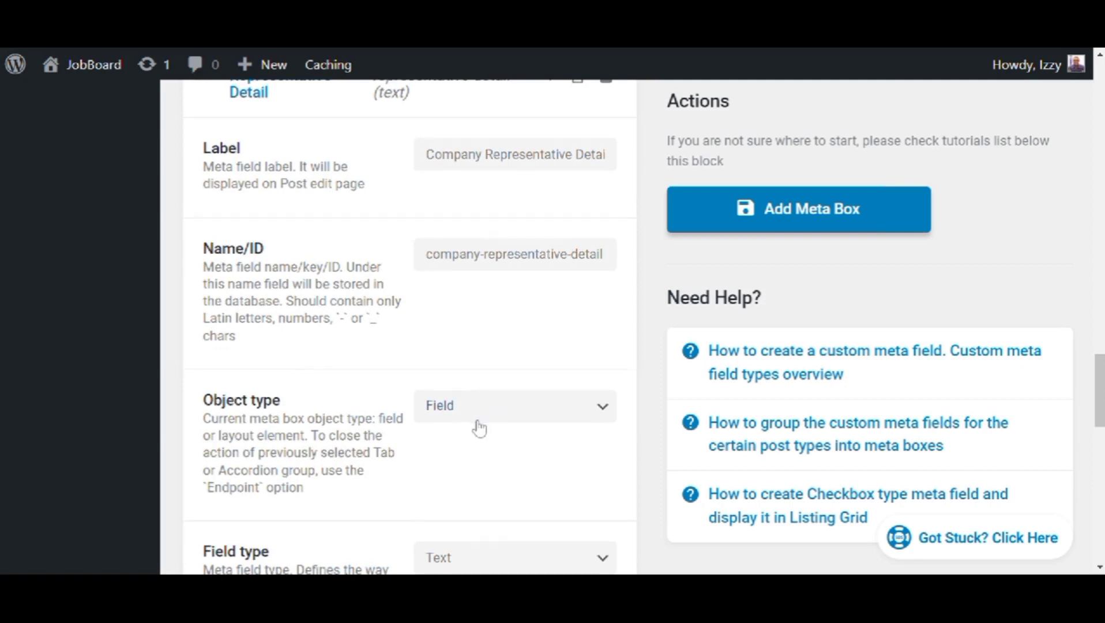
scroll(476, 427, down, 1)
scroll(476, 419, down, 2)
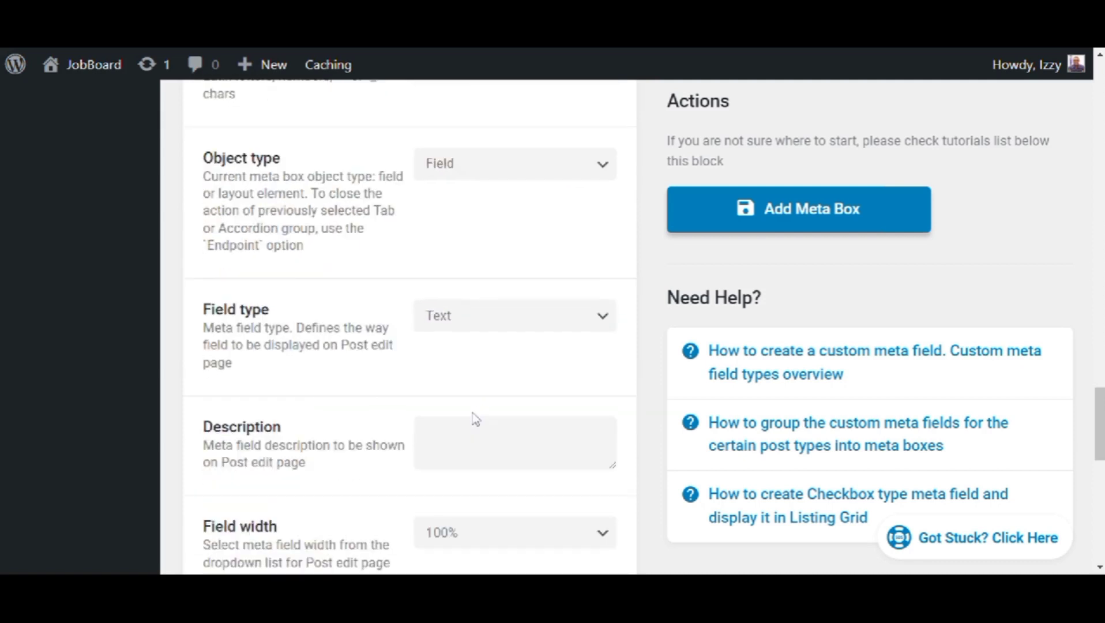
scroll(477, 420, up, 4)
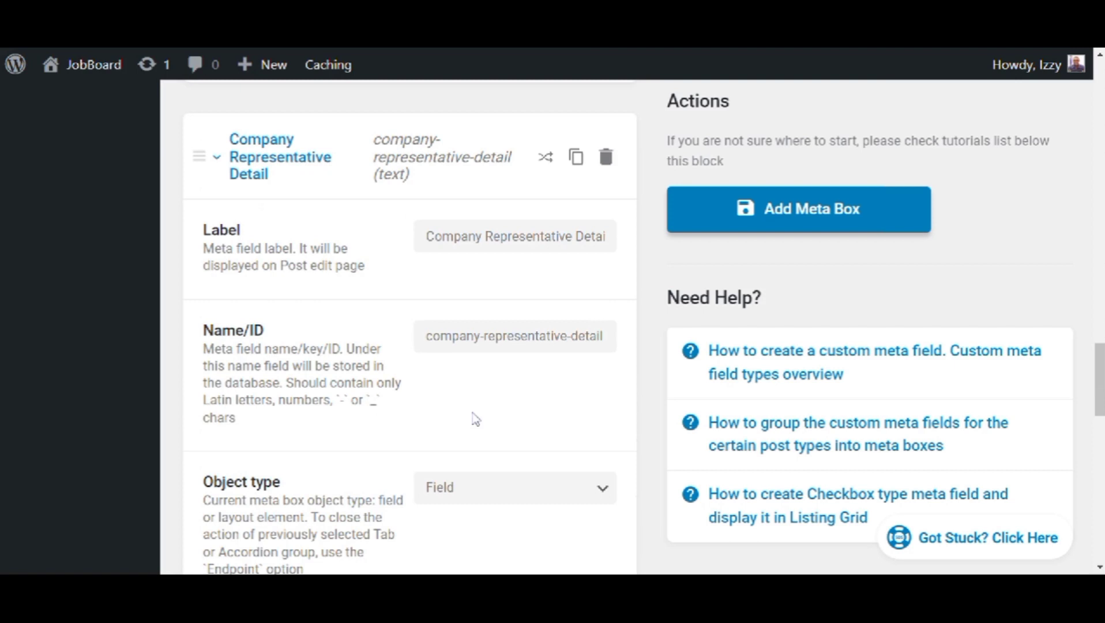
click(479, 490)
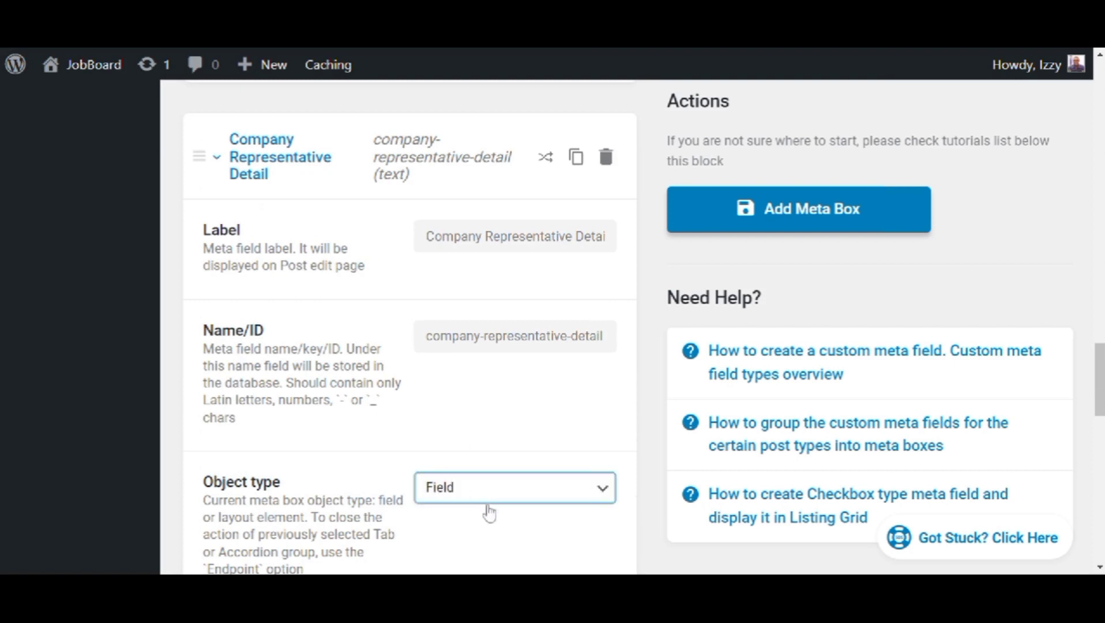
click(481, 536)
click(259, 172)
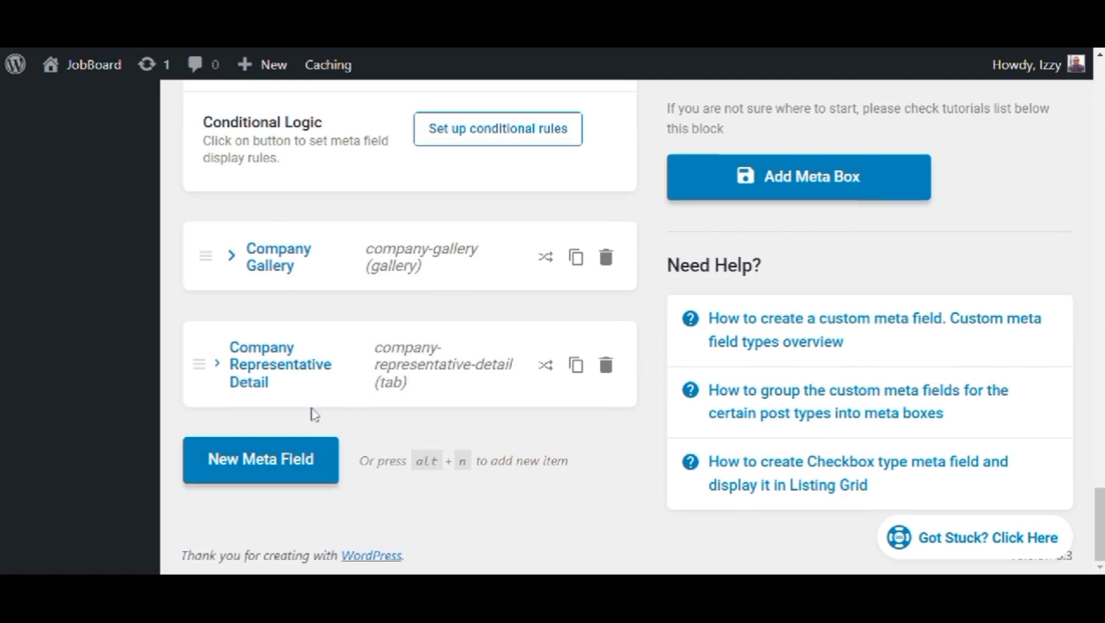
Step: Add a 'Rep First Name' text meta field and collapse it
click(284, 465)
scroll(306, 432, down, 2)
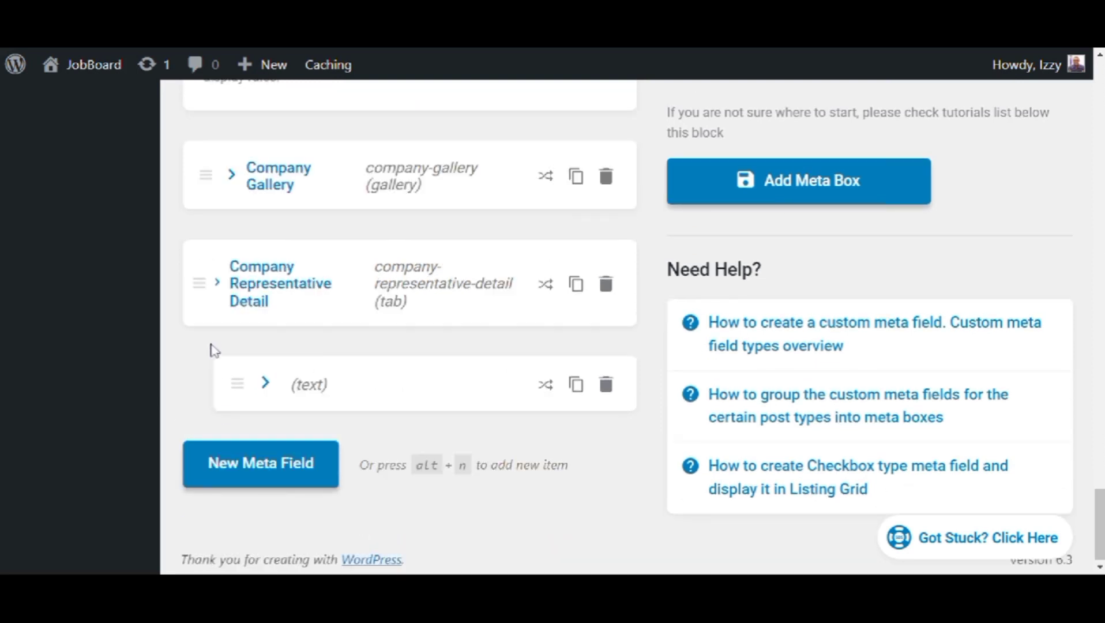
click(316, 387)
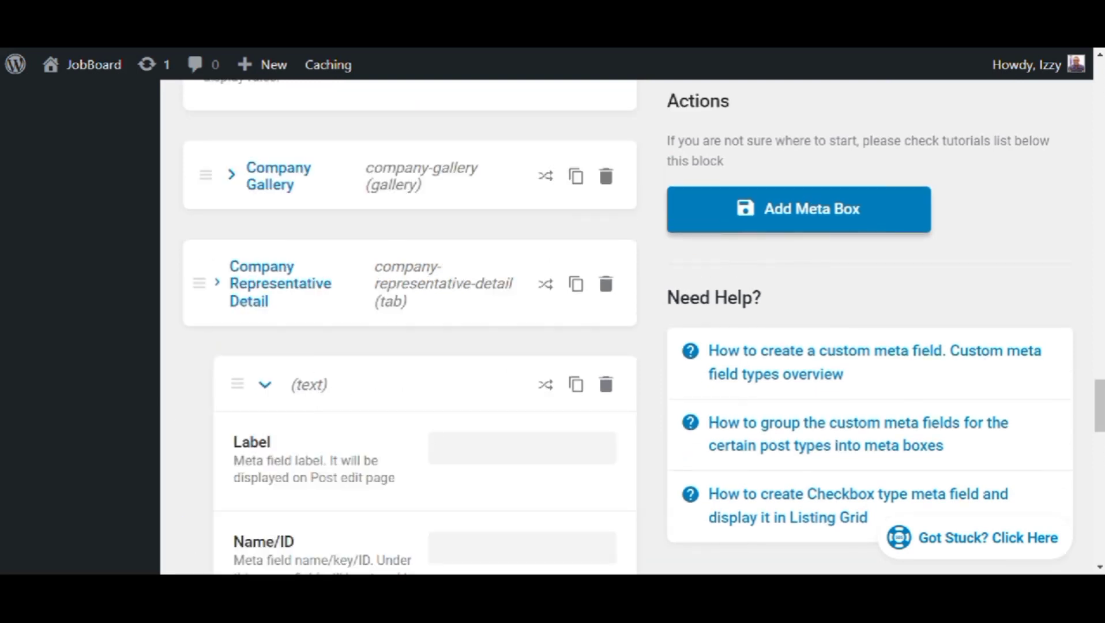
click(521, 448)
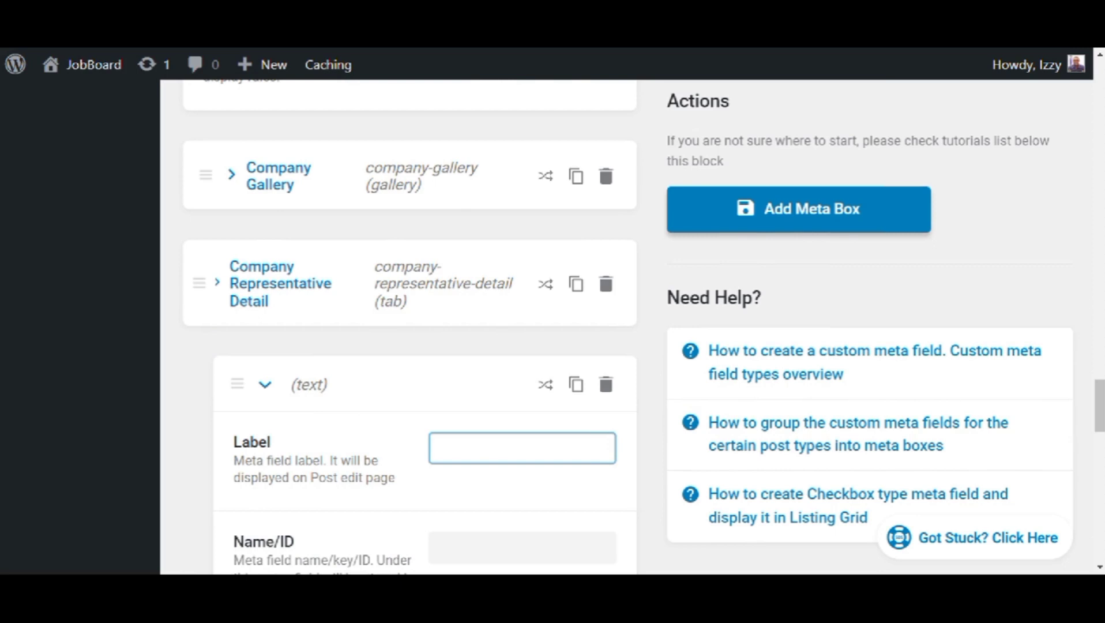
text(F)
key(BackSpace)
text(Re)
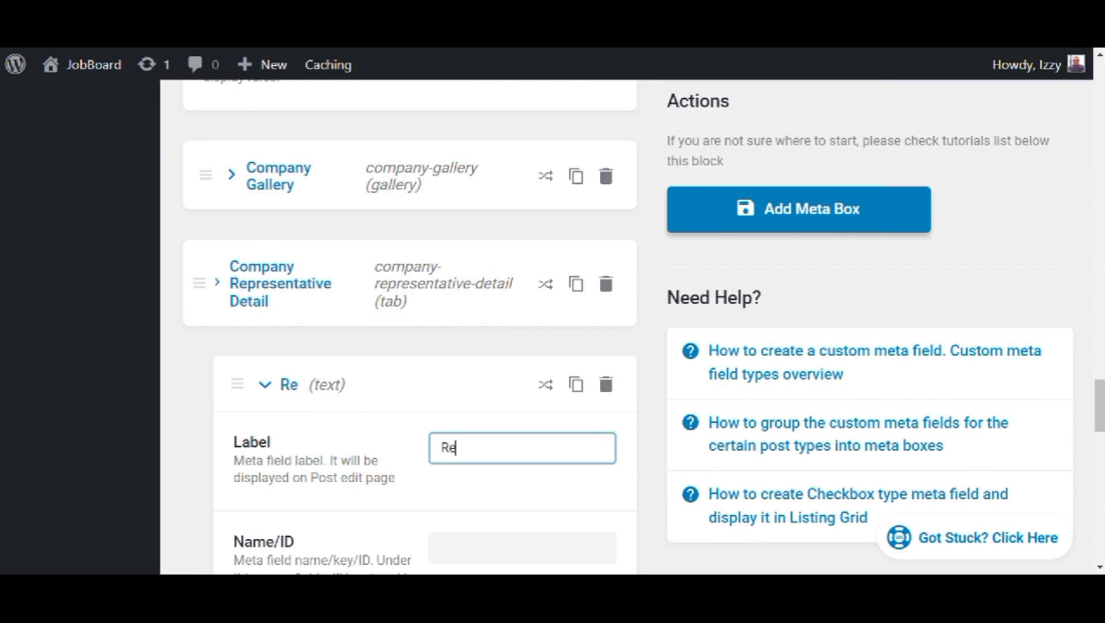
text(p First)
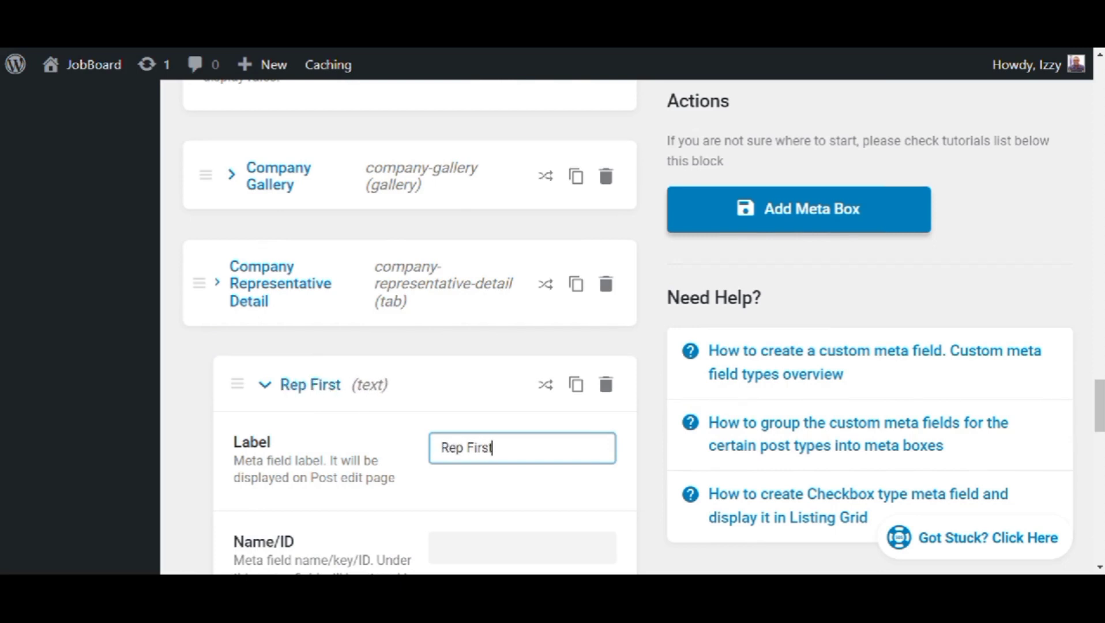
text( Name)
click(331, 413)
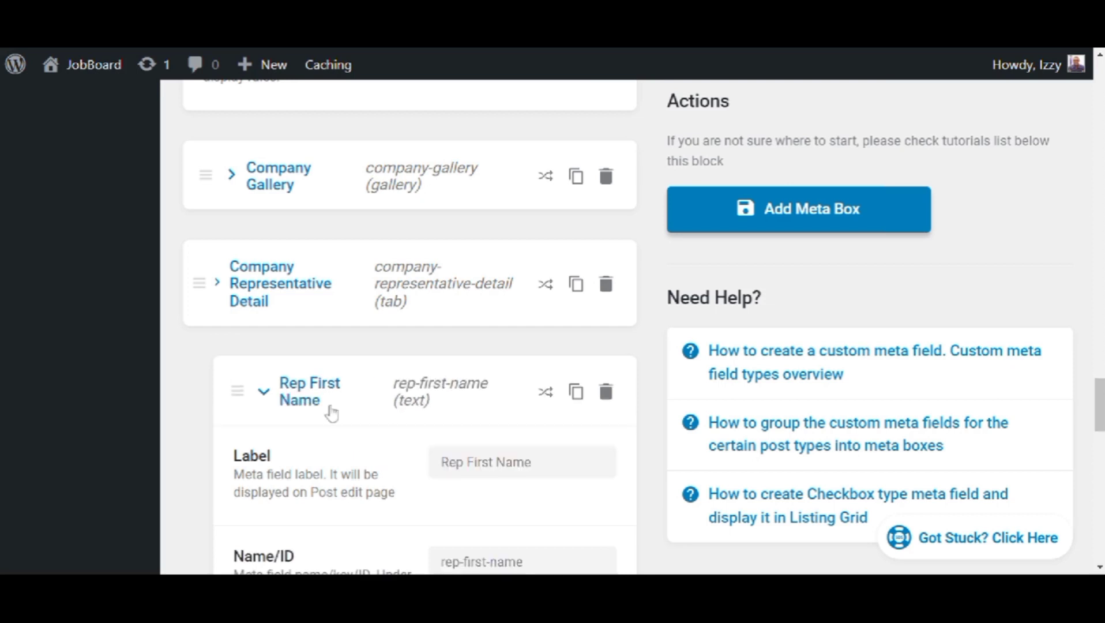
click(331, 413)
Step: Add a 'Rep Last Name' text meta field and collapse it
click(294, 476)
scroll(453, 409, down, 3)
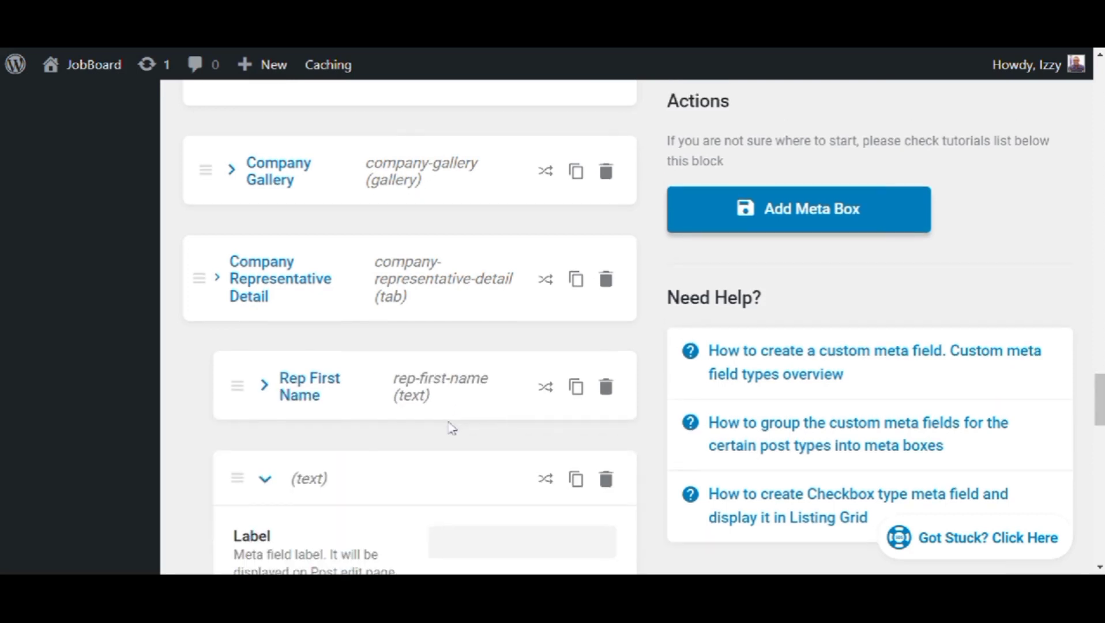
click(478, 385)
text(Re)
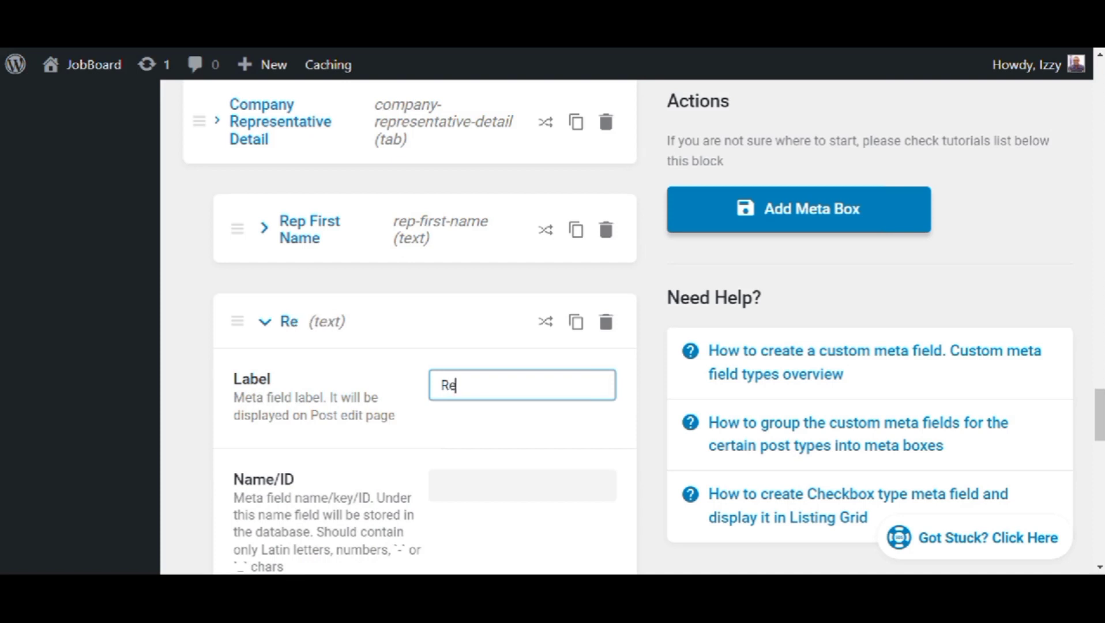
text(p Last Name)
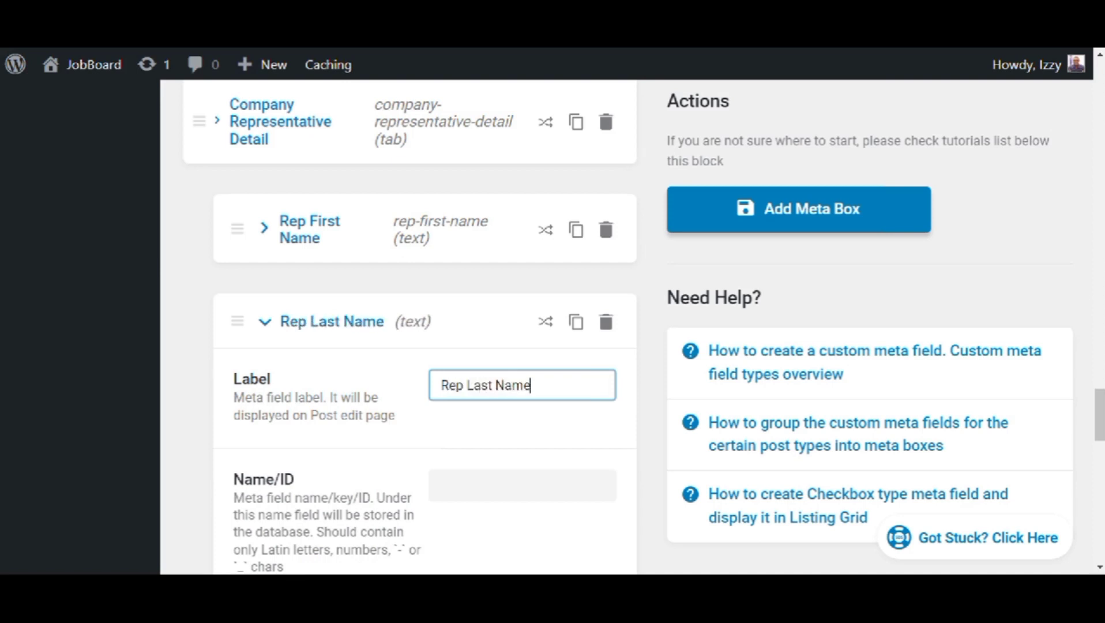
click(339, 323)
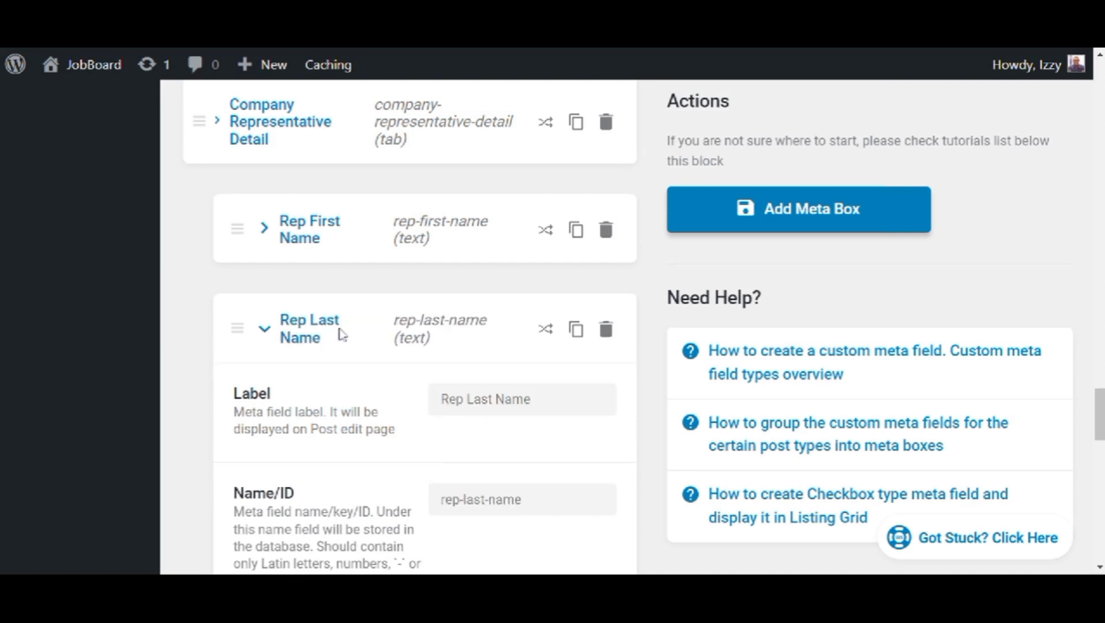
Step: Add a 'Rep Phone Number' text meta field and collapse it
click(305, 453)
scroll(424, 406, down, 4)
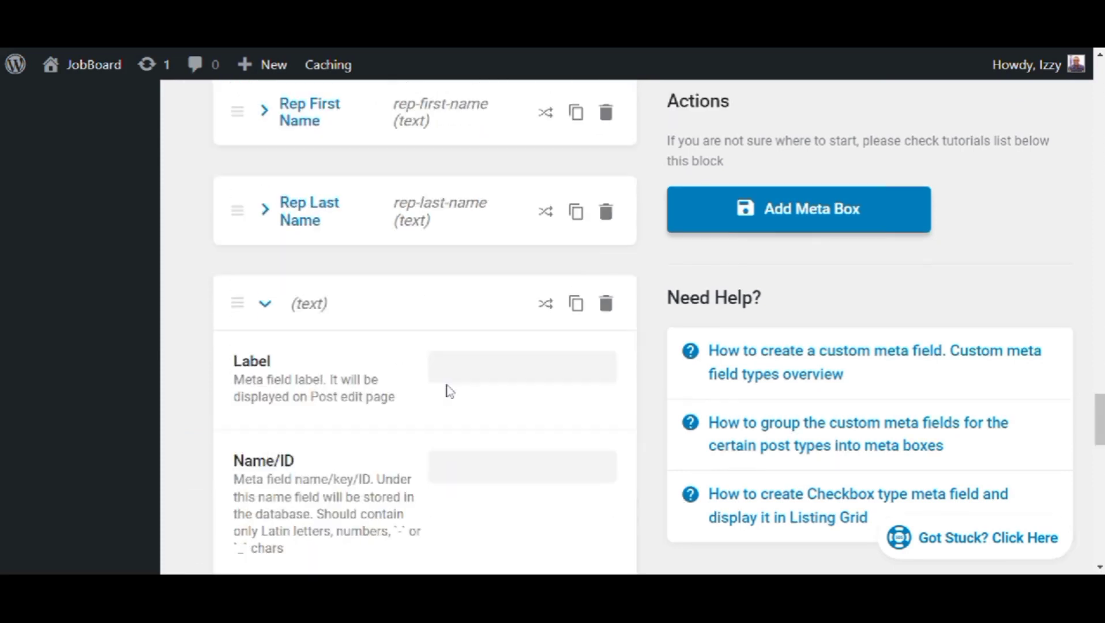
click(522, 286)
text(E)
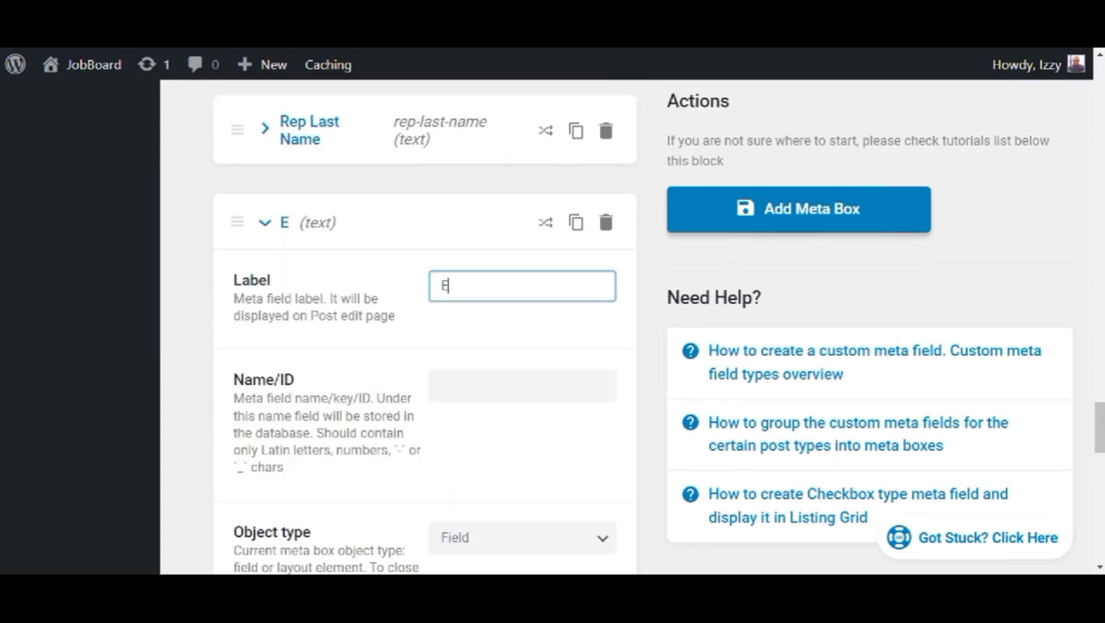
key(BackSpace)
text(Rep )
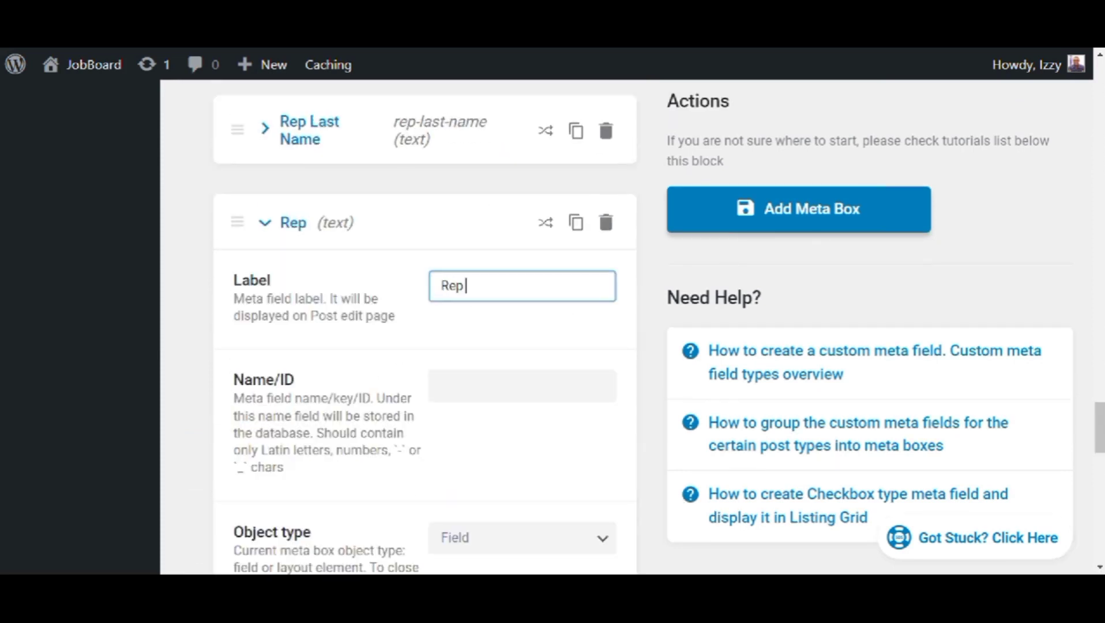
text(PHone Nu)
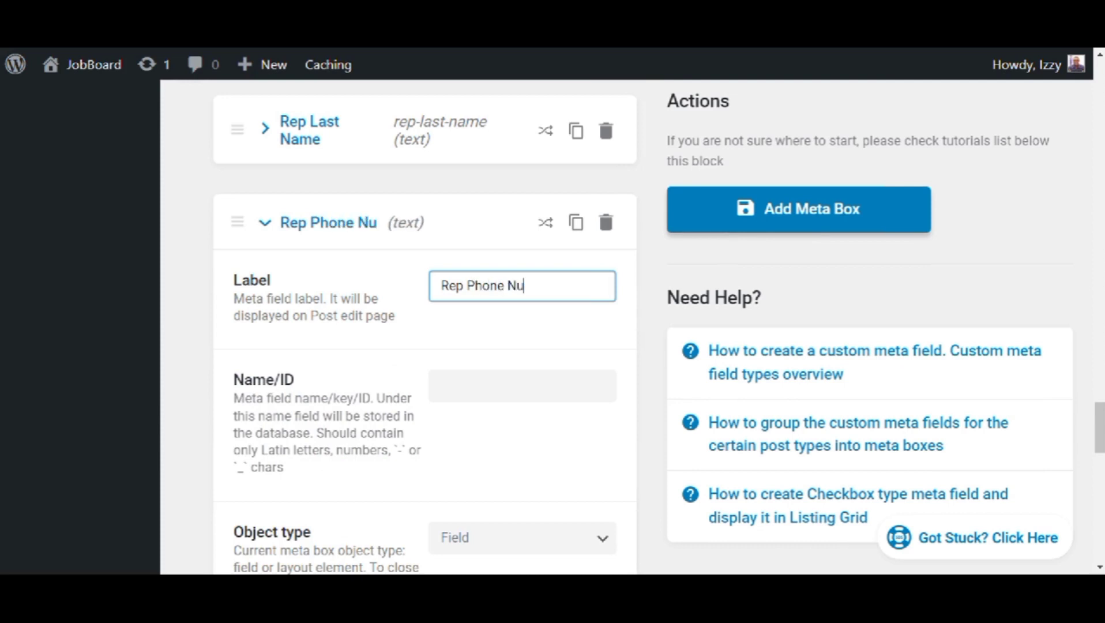
text(mber)
click(474, 342)
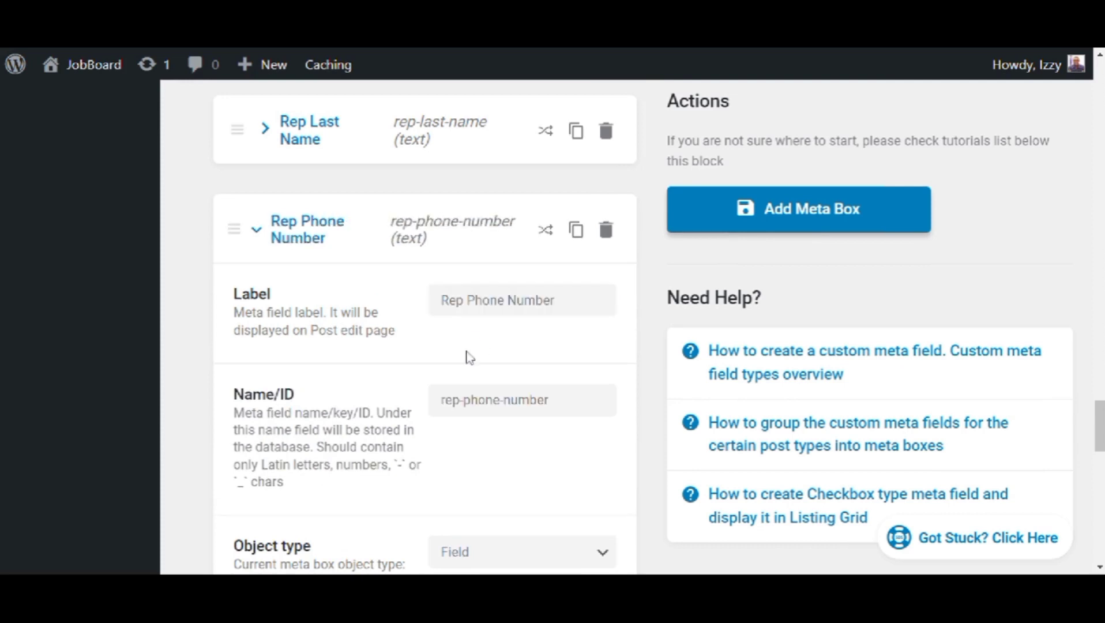
scroll(437, 322, down, 3)
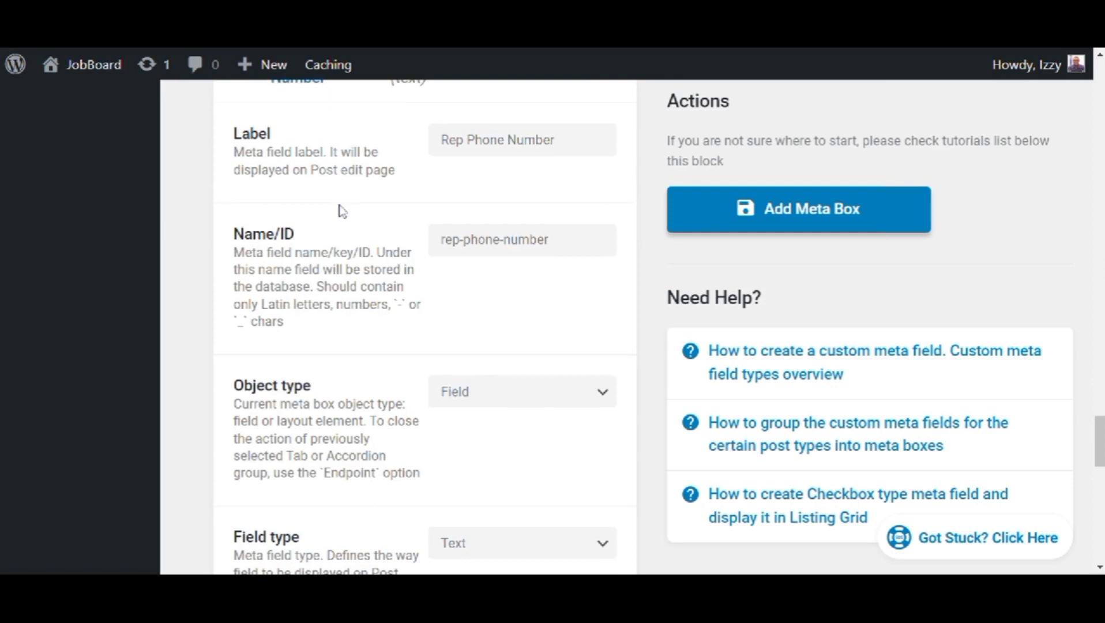
scroll(311, 204, up, 2)
click(300, 169)
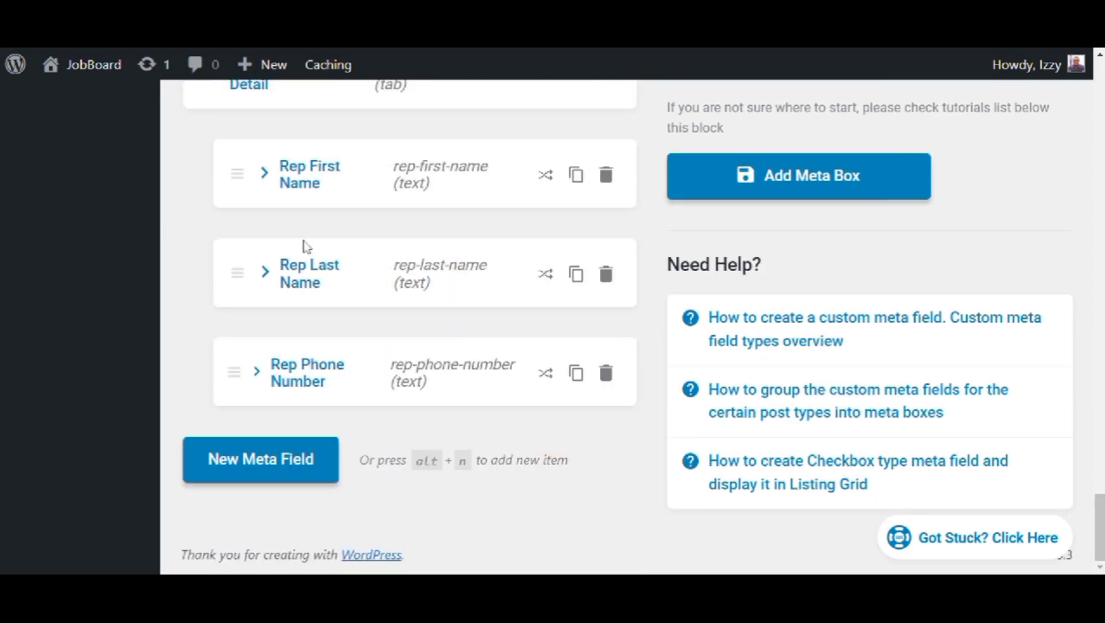
click(288, 447)
Step: Add a 'Rep Email Address' text meta field (ID rep-email-address) and collapse its settings
scroll(484, 415, down, 4)
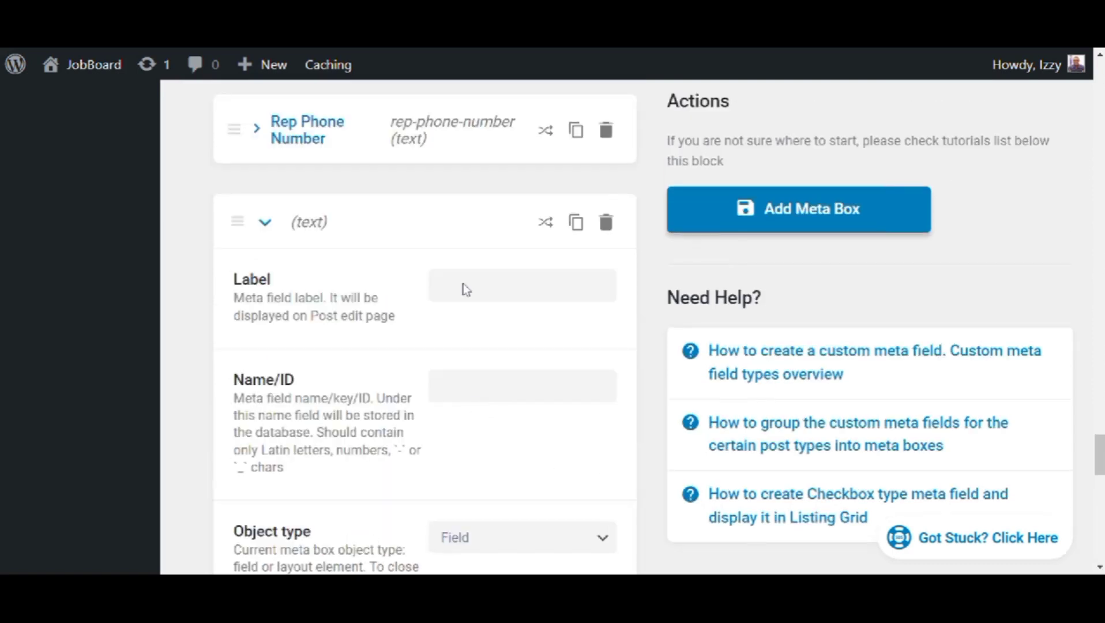
click(464, 287)
text(Rep)
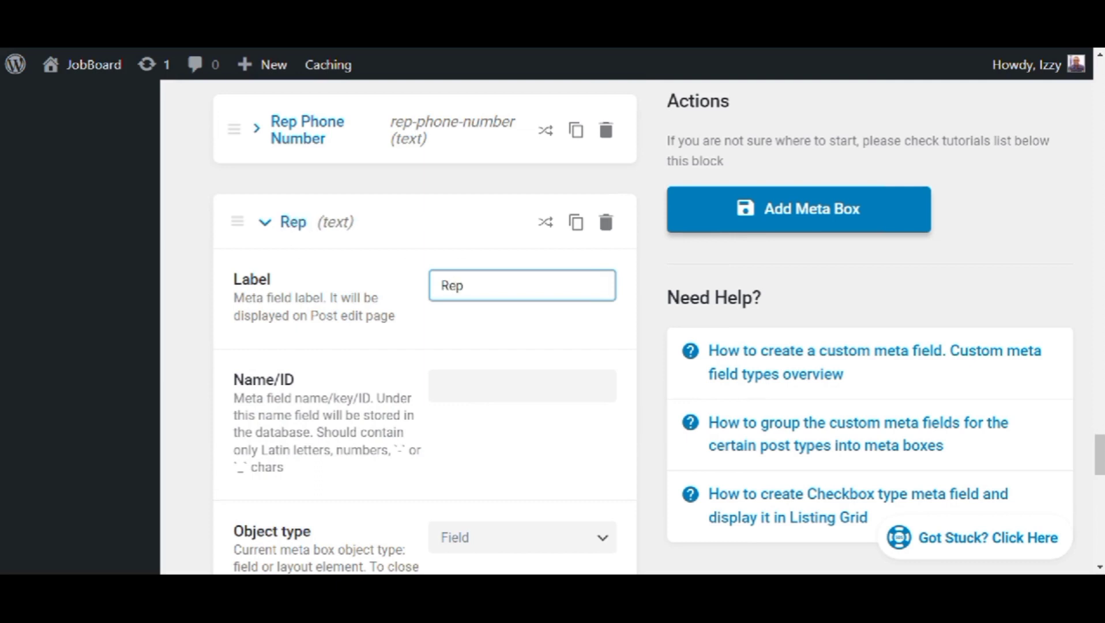
text( Email)
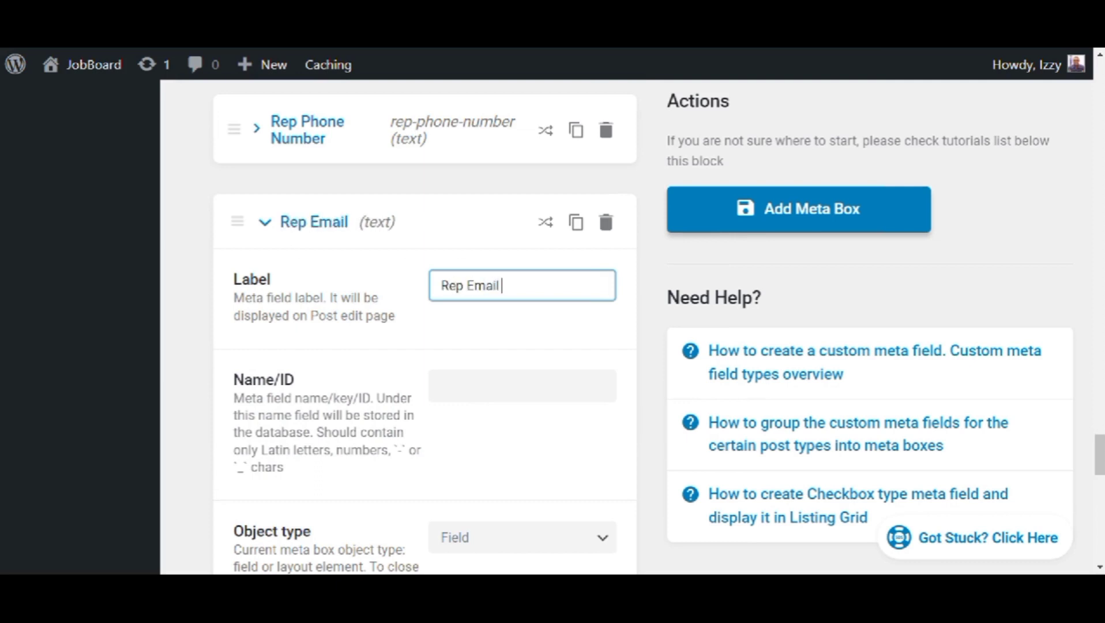
text( Address)
click(492, 399)
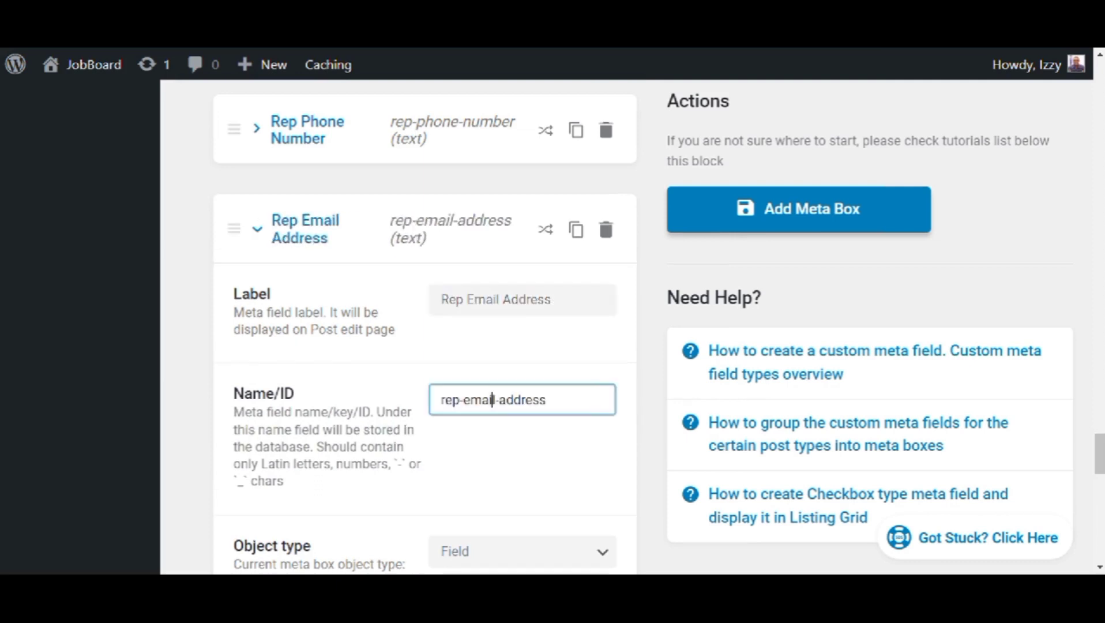
scroll(390, 282, down, 1)
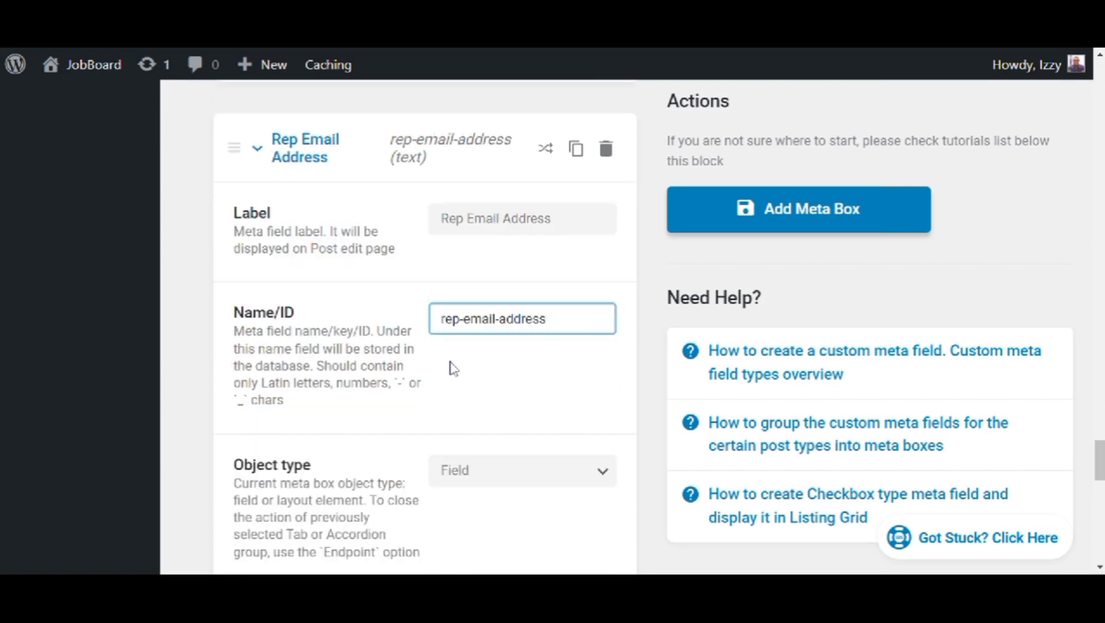
click(291, 150)
Step: Add a 'Rep Profile Image' meta field with field type Media and collapse it
click(301, 458)
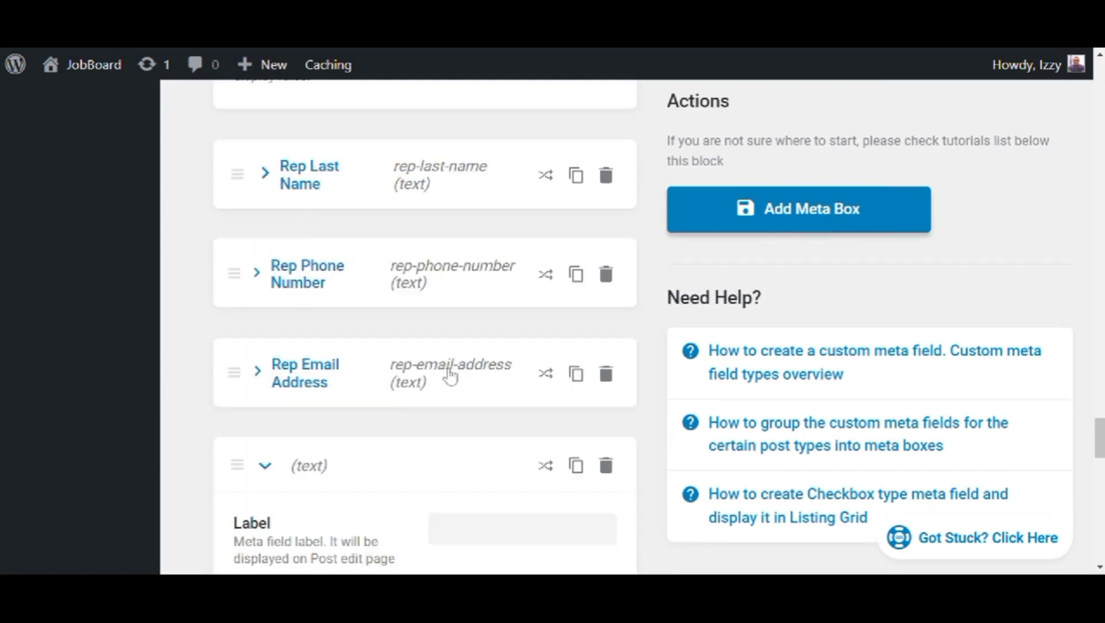
scroll(449, 377, down, 2)
click(491, 370)
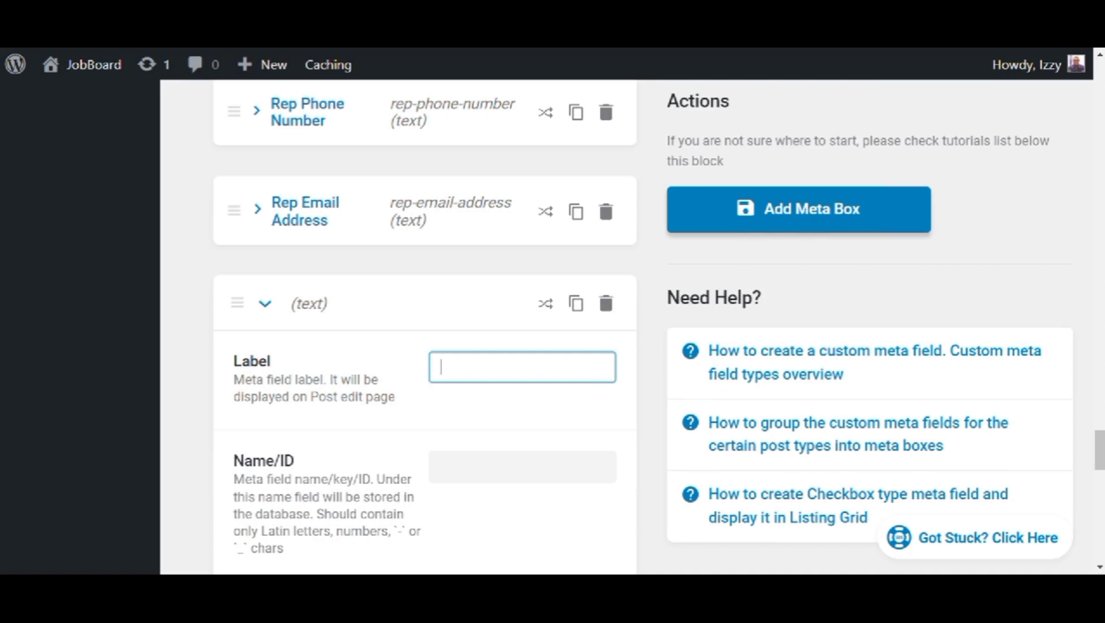
text(Rep Pro)
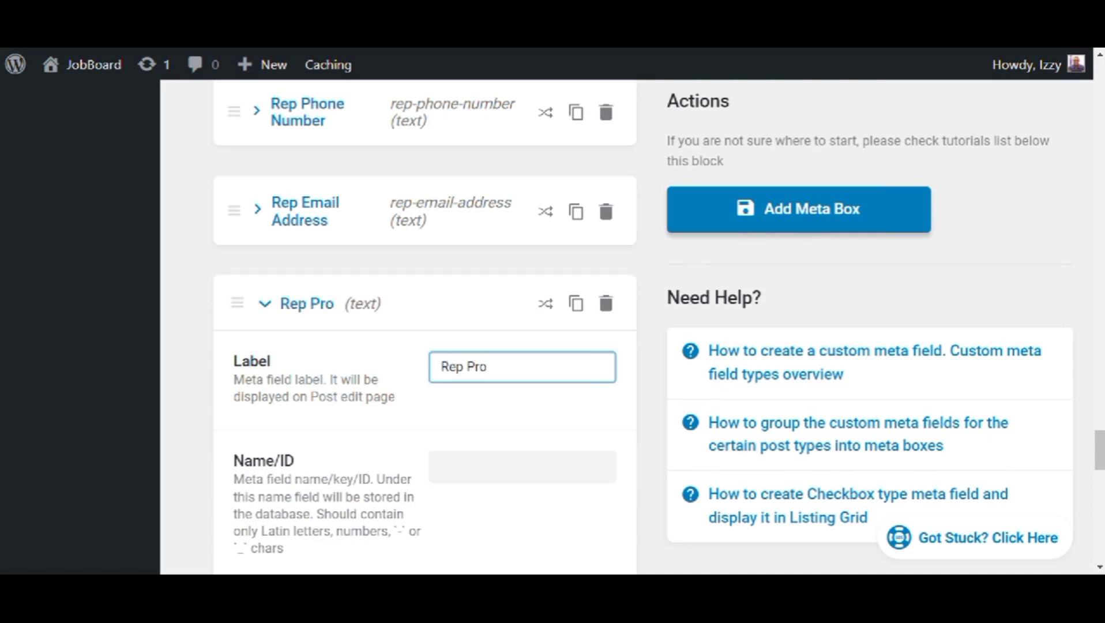
text(file Ima)
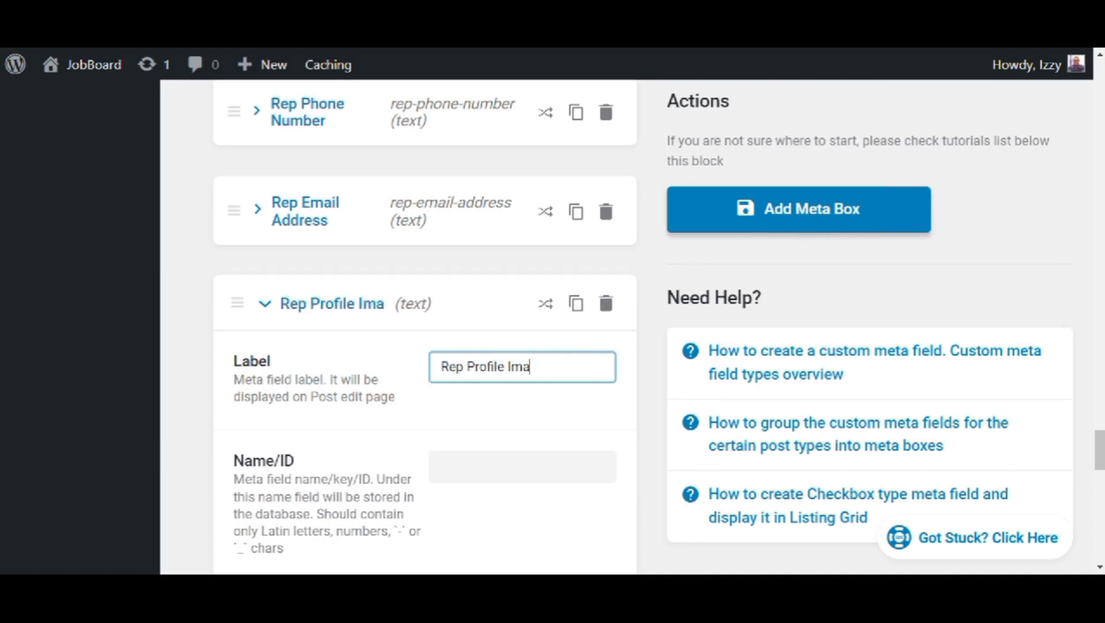
text(ge)
click(502, 417)
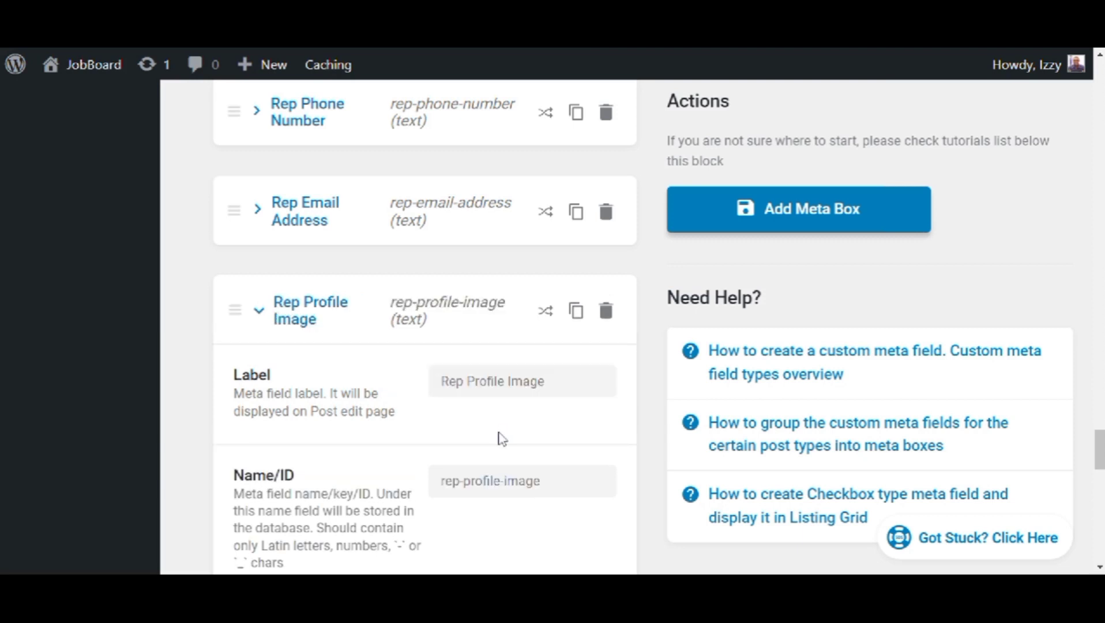
scroll(496, 443, down, 5)
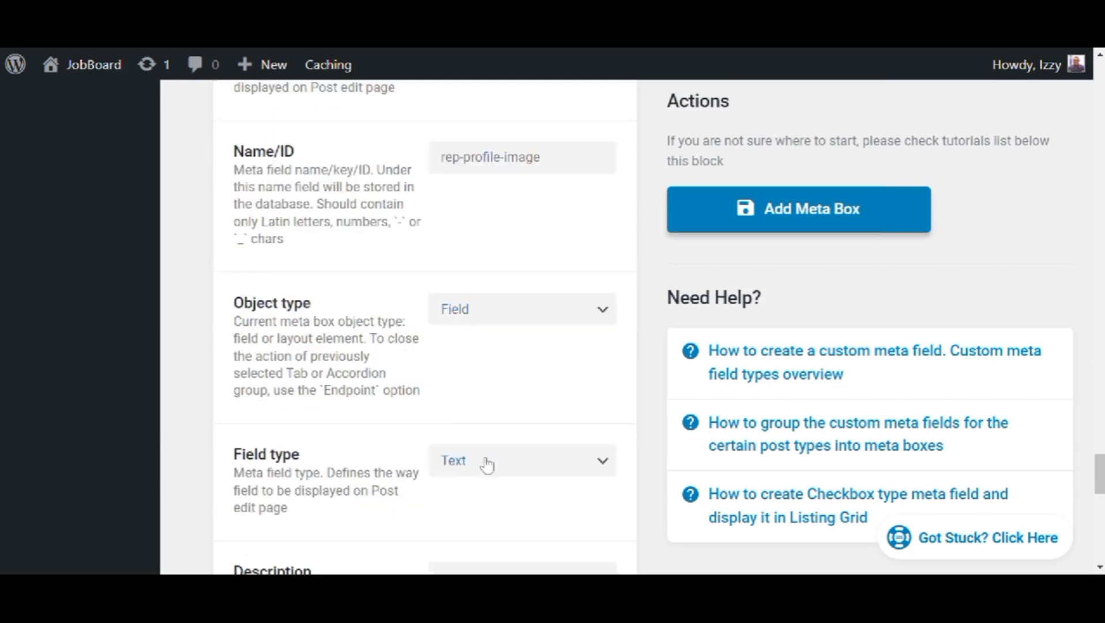
click(486, 462)
key(m)
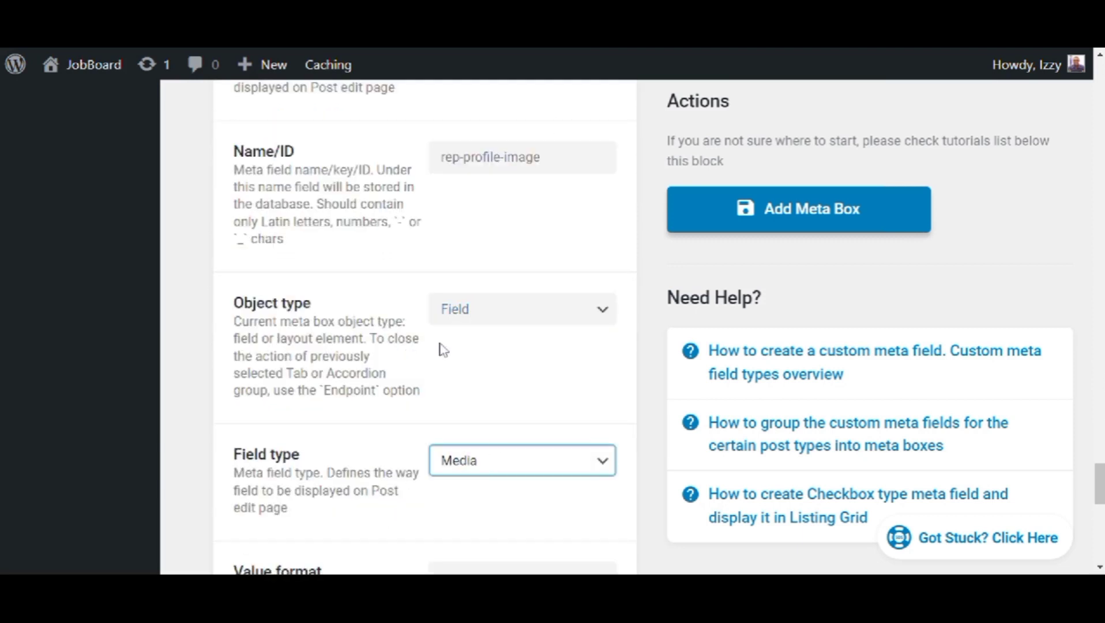
scroll(622, 285, up, 7)
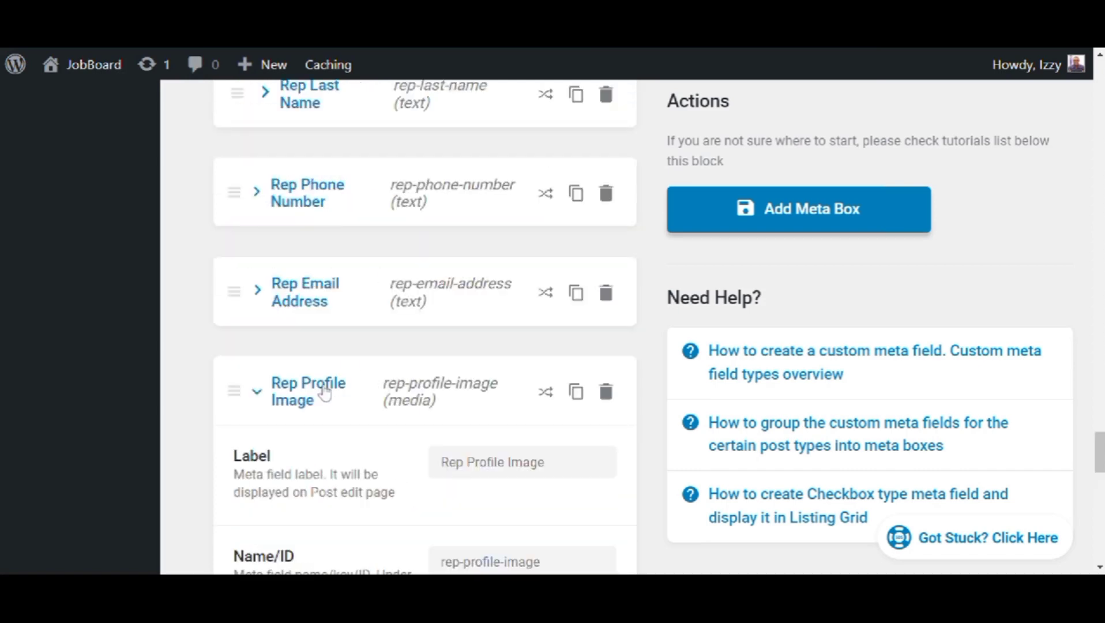
click(324, 392)
Step: Collapse the Rep First Name field and save the Employer Details meta box
scroll(343, 368, up, 10)
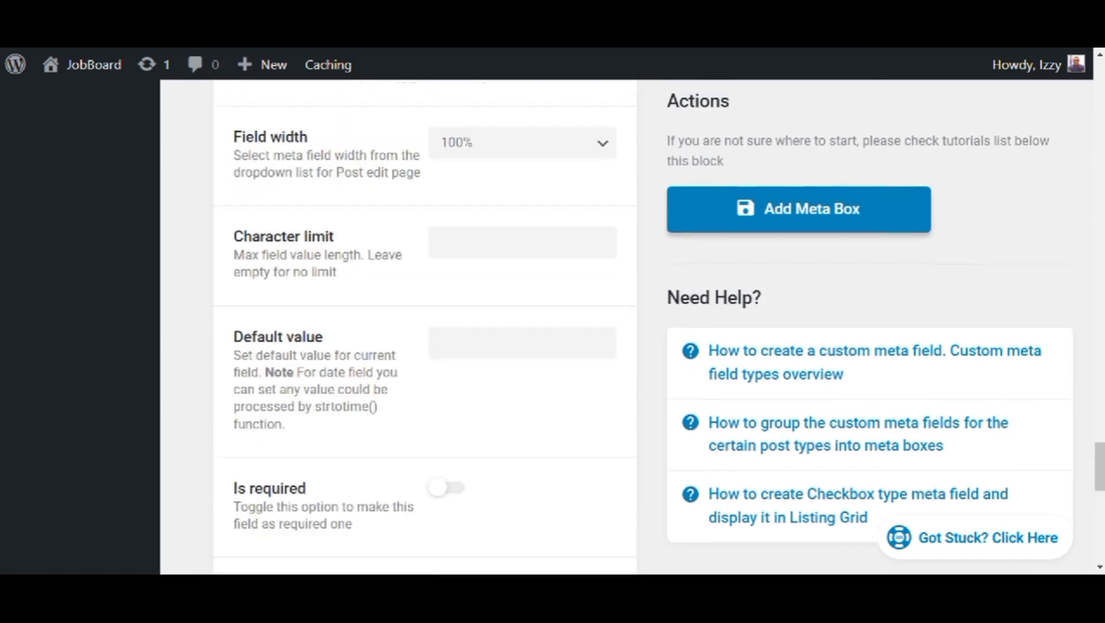
scroll(340, 362, up, 20)
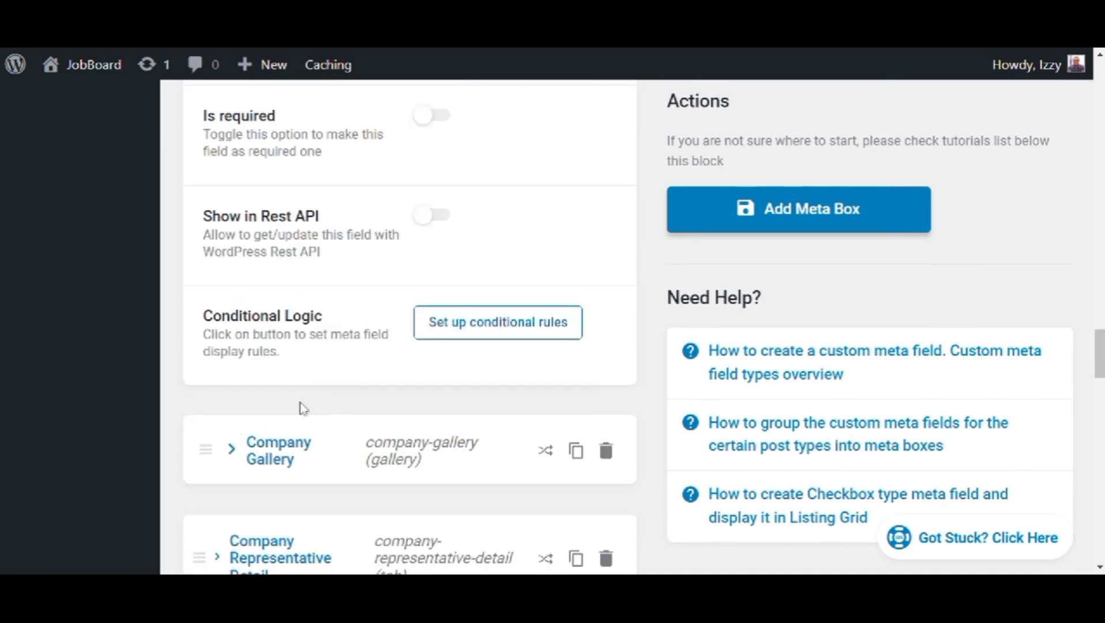
scroll(295, 456, down, 3)
click(285, 505)
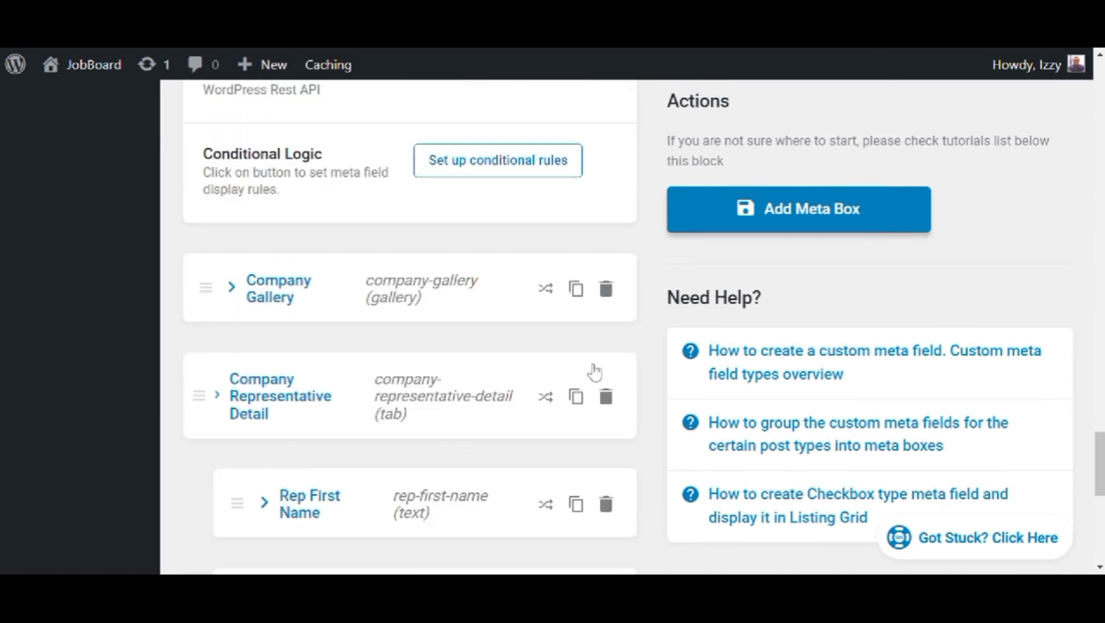
click(744, 223)
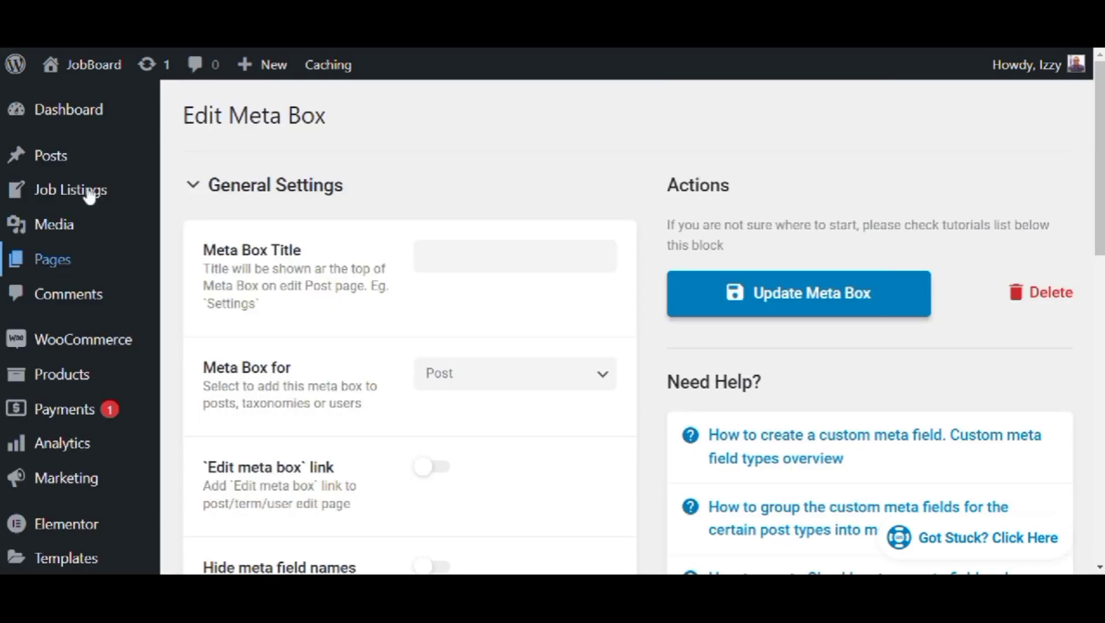
Step: Go to Users > Add New from the admin sidebar
scroll(67, 317, down, 4)
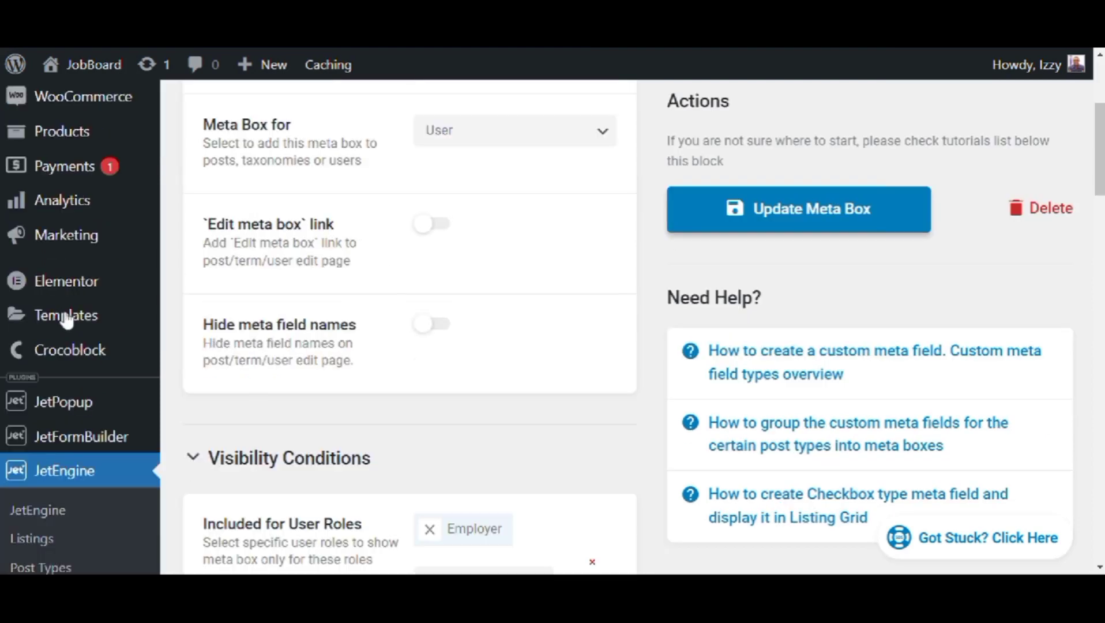
mouse_move(49, 407)
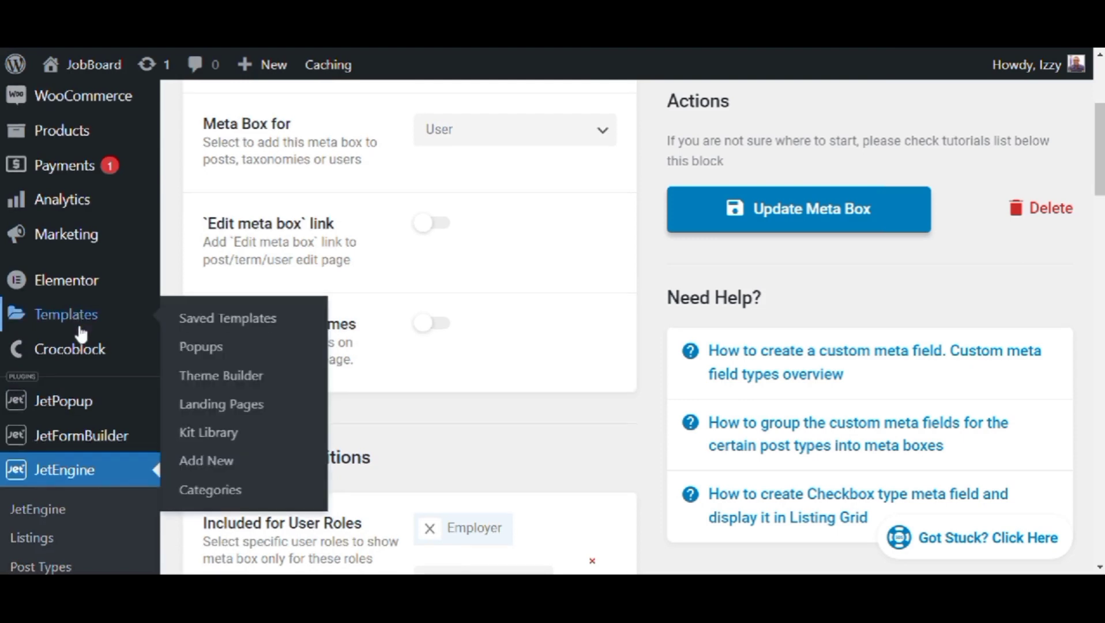
scroll(79, 324, down, 3)
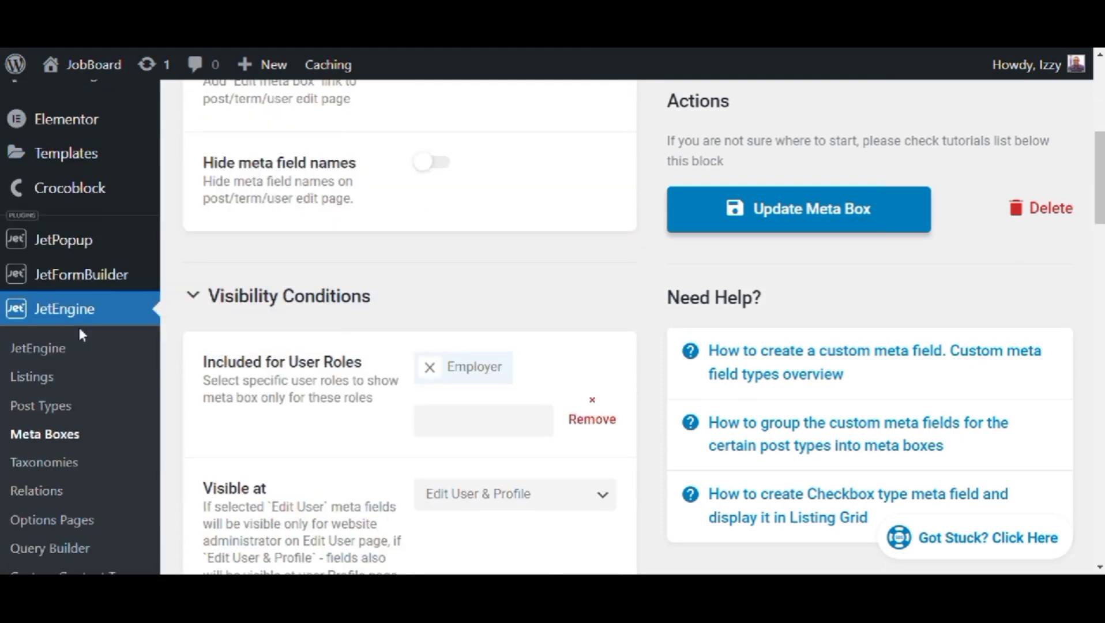
scroll(79, 330, down, 3)
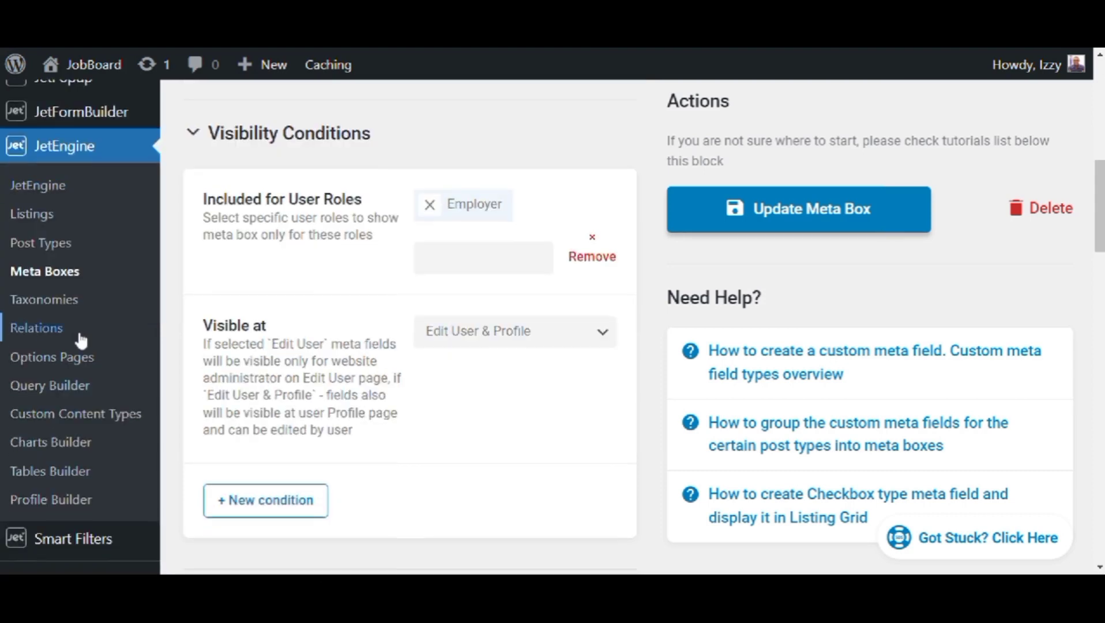
scroll(81, 340, down, 3)
scroll(79, 340, up, 3)
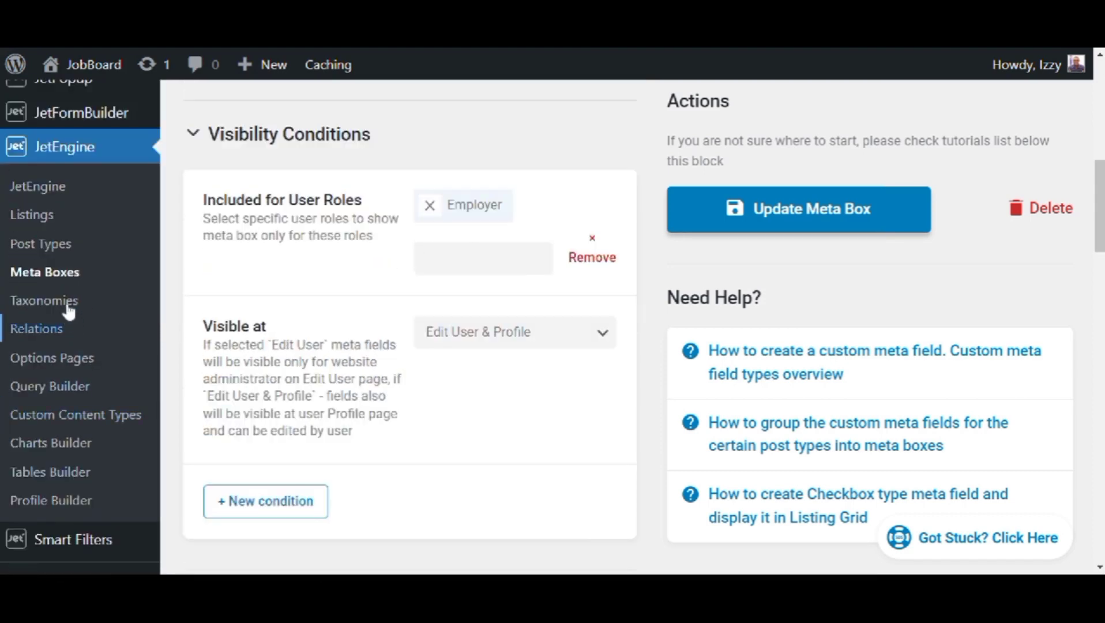
scroll(68, 346, down, 3)
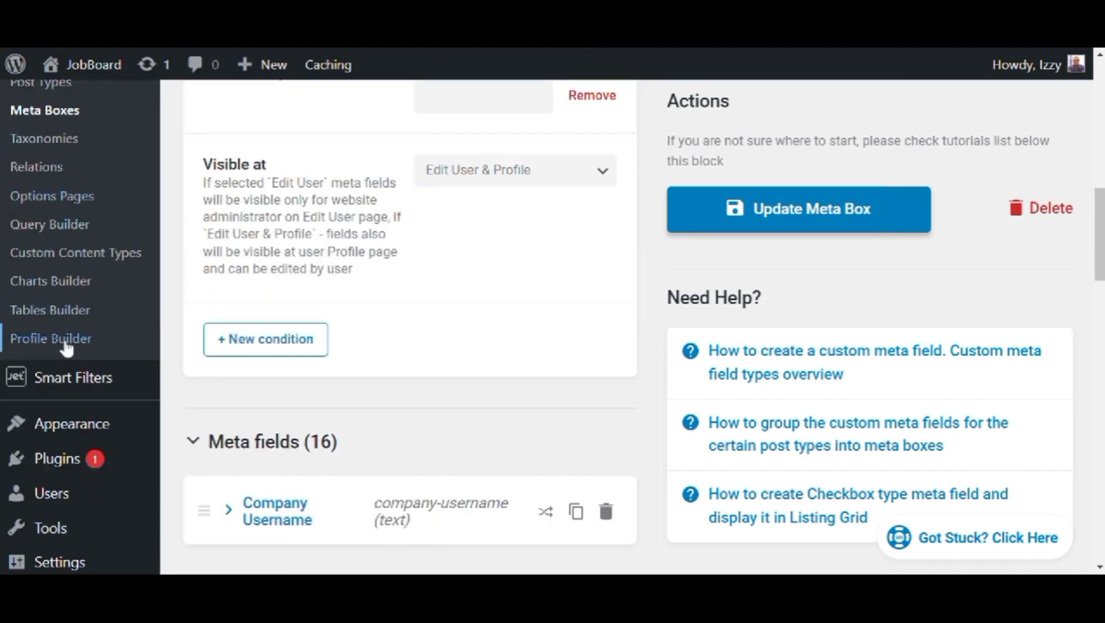
scroll(67, 347, down, 2)
mouse_move(138, 415)
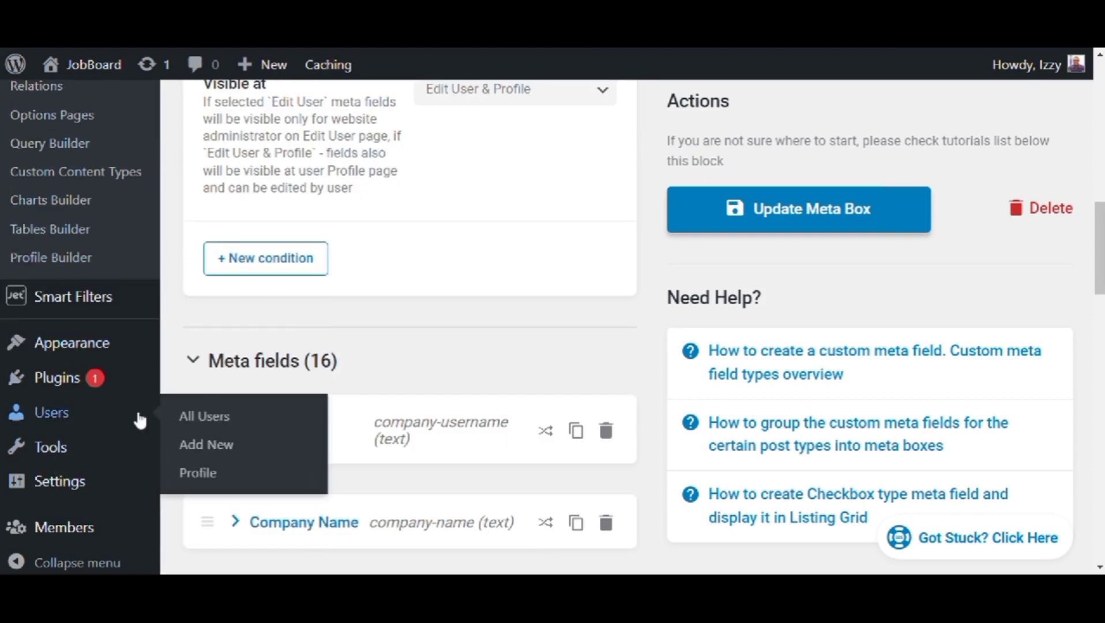
click(229, 447)
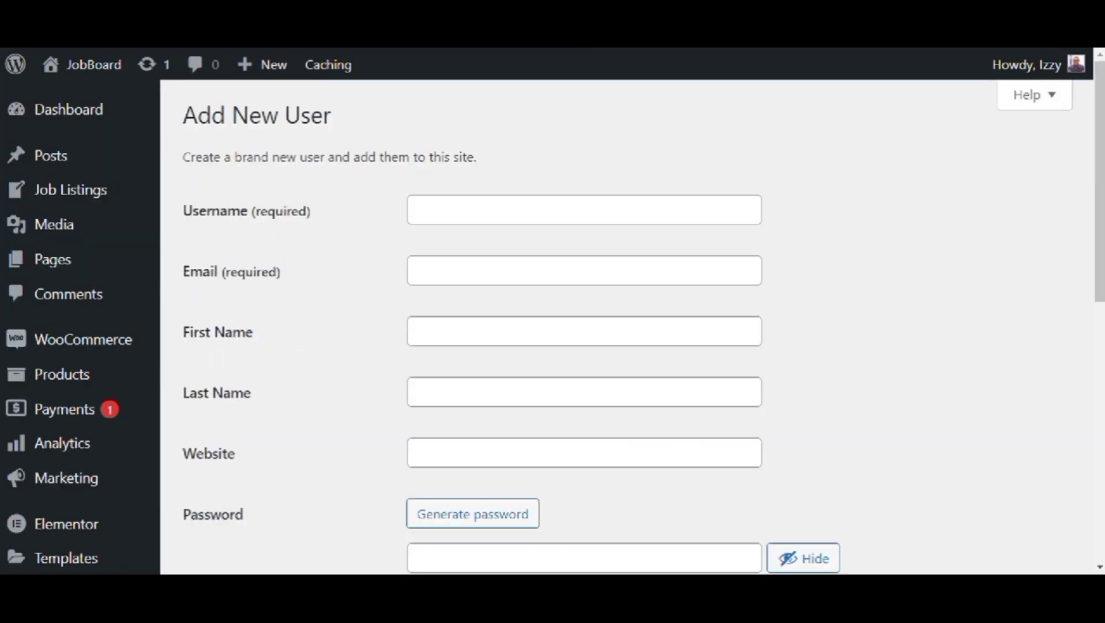
Step: Enter the new user's username, e-mail address, first name and last name in the Add New User form
click(584, 209)
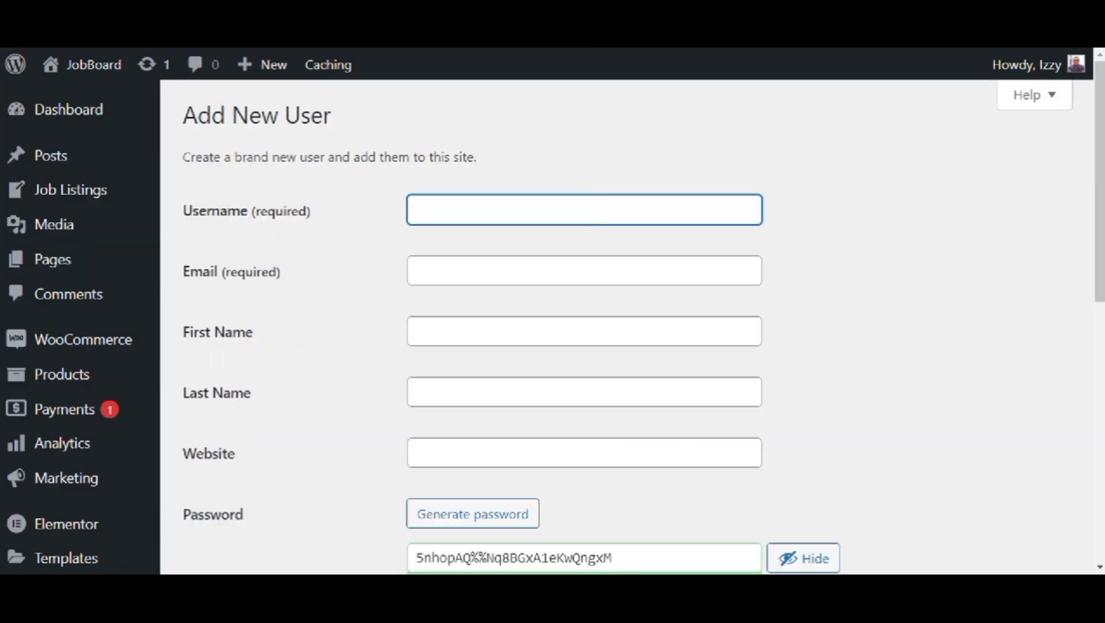
key(Tab)
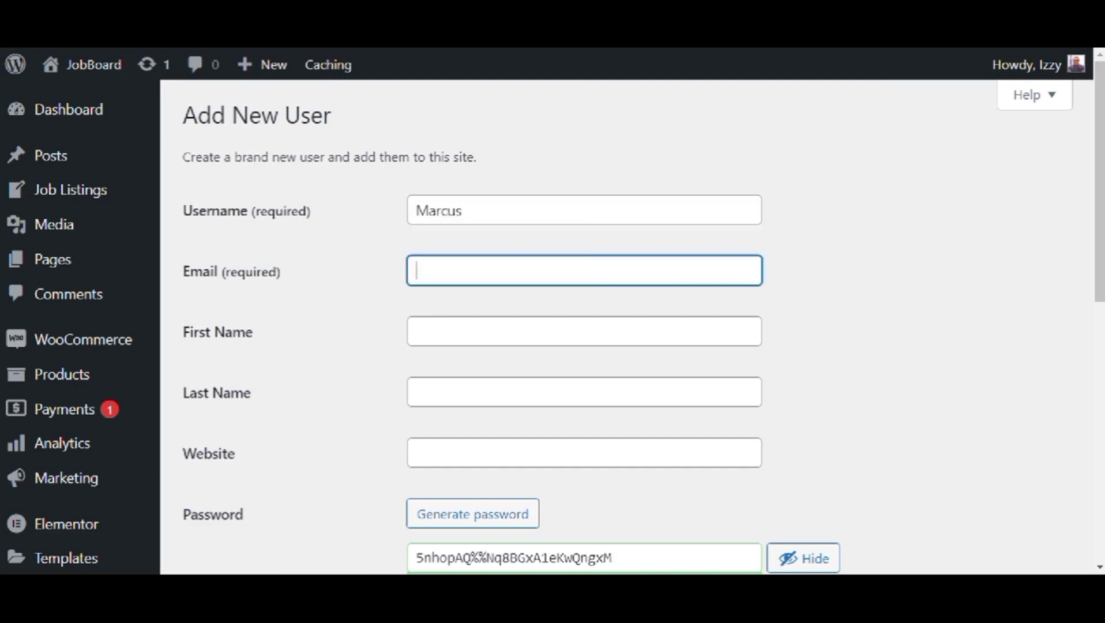
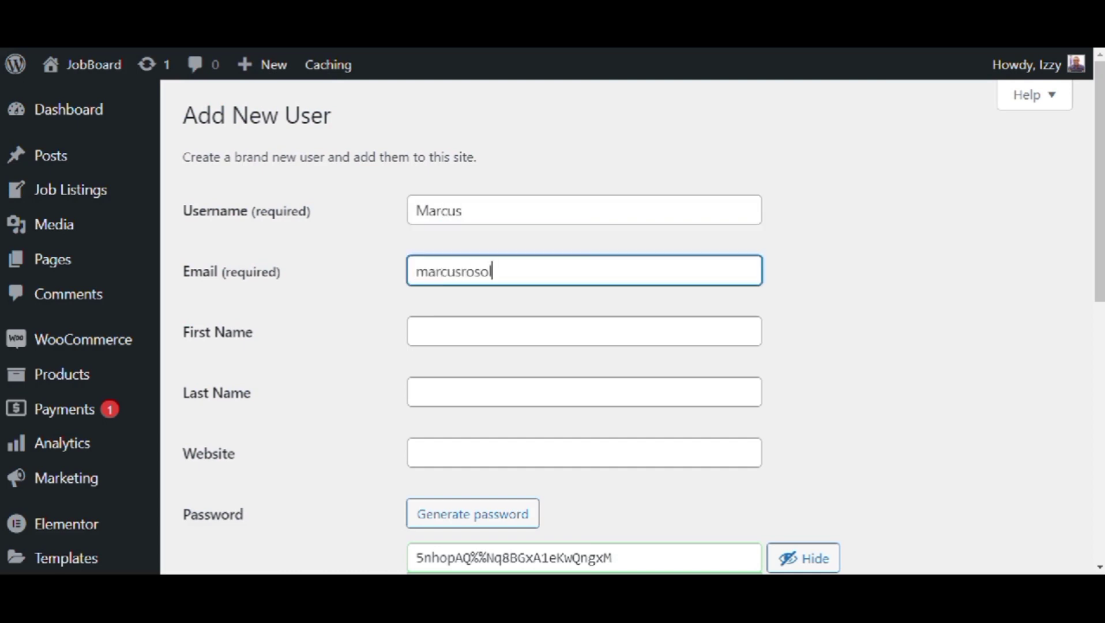
key(Tab)
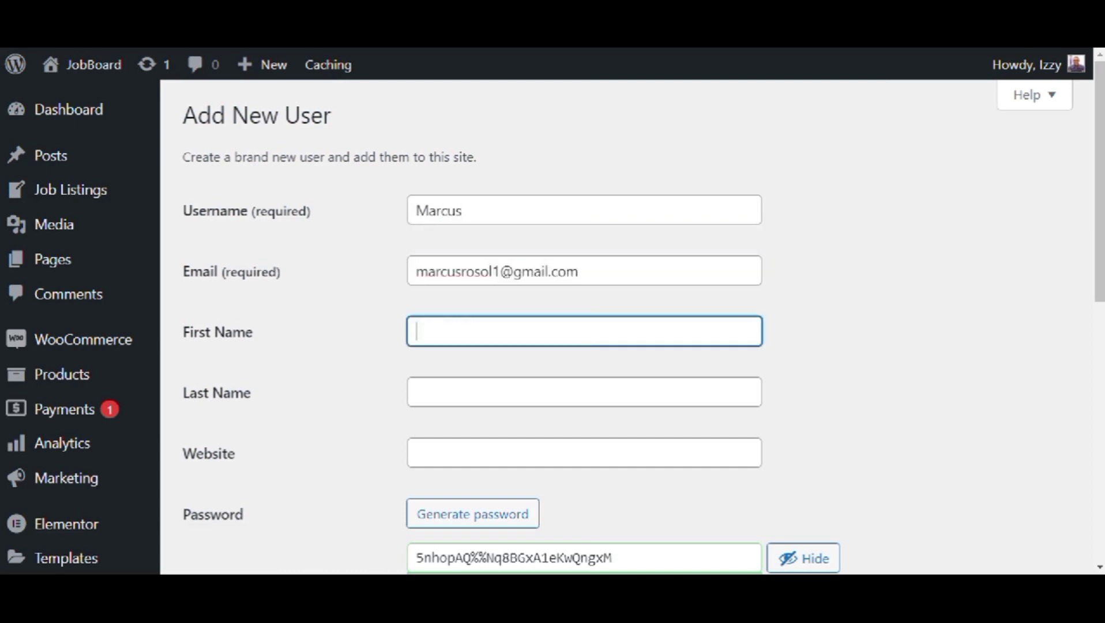
key(Tab)
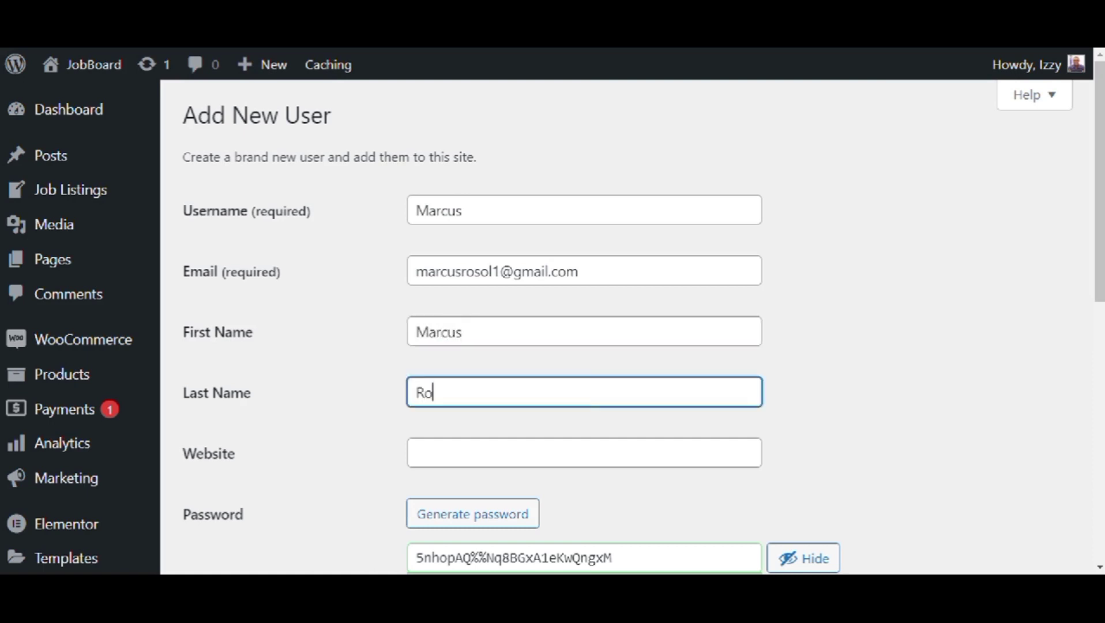
scroll(507, 431, down, 4)
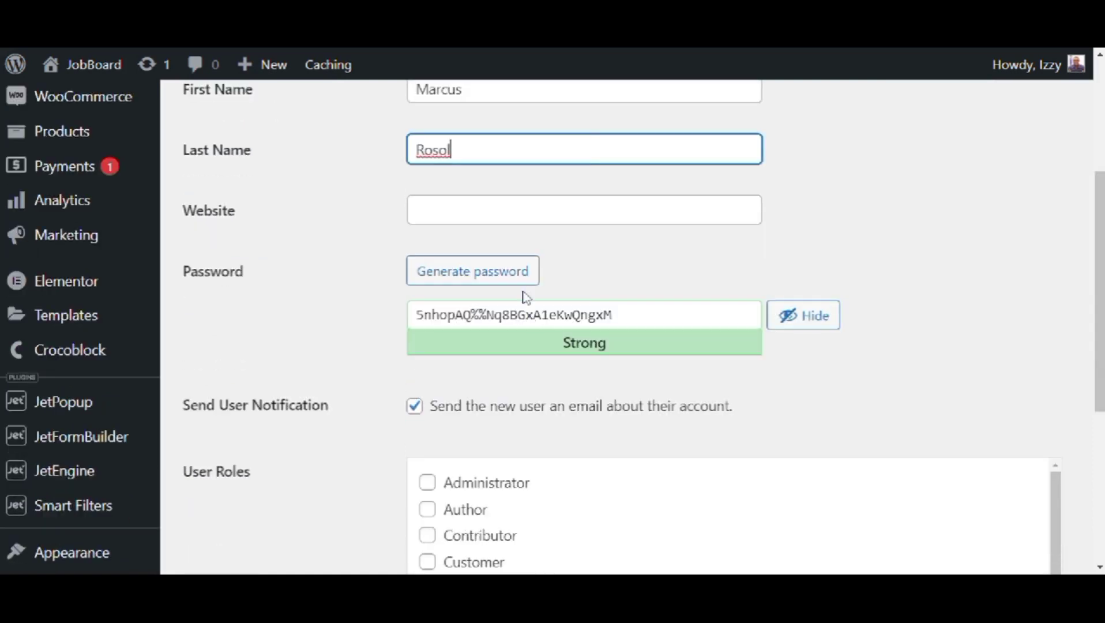
click(392, 221)
scroll(447, 171, up, 2)
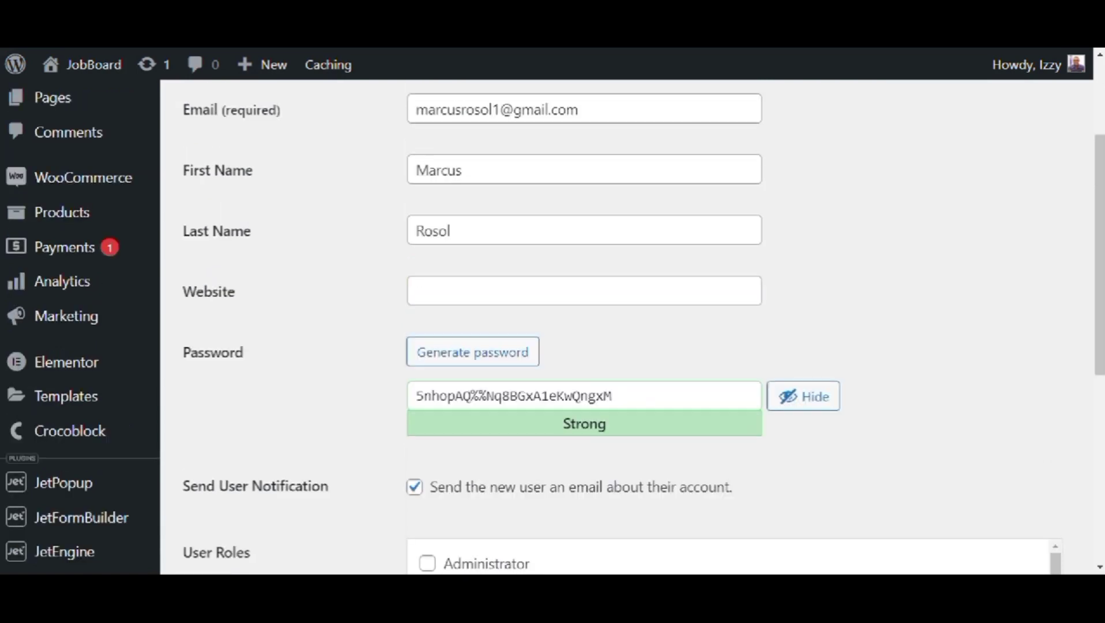
scroll(456, 182, up, 2)
scroll(446, 212, down, 4)
Step: Select the whole generated password and type a custom password rated Strong in its place
double_click(524, 234)
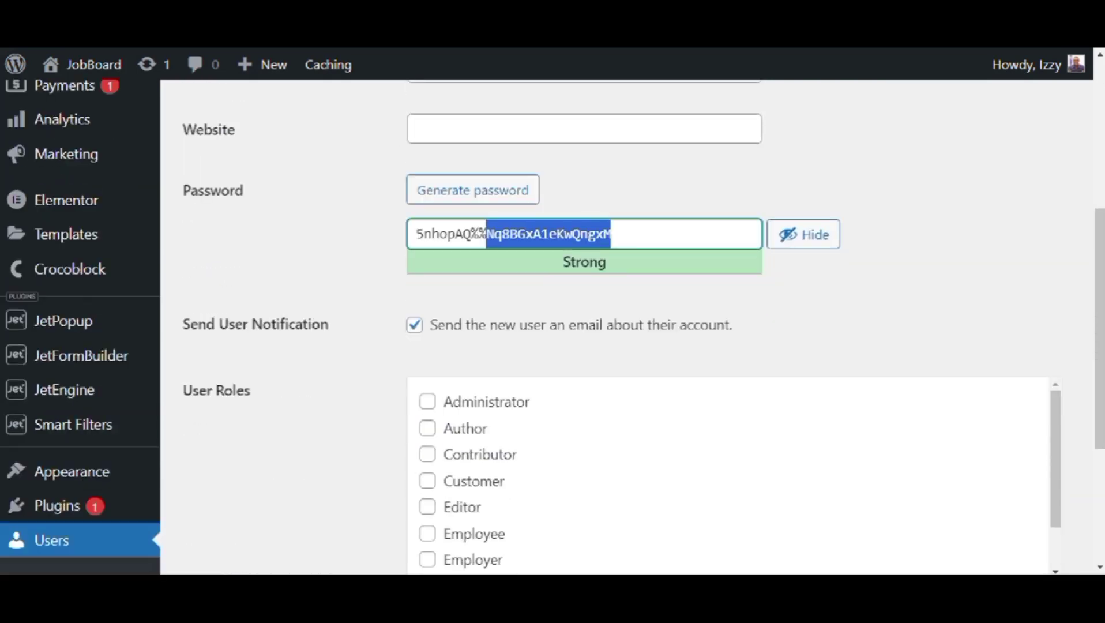
click(524, 234)
double_click(525, 233)
click(524, 233)
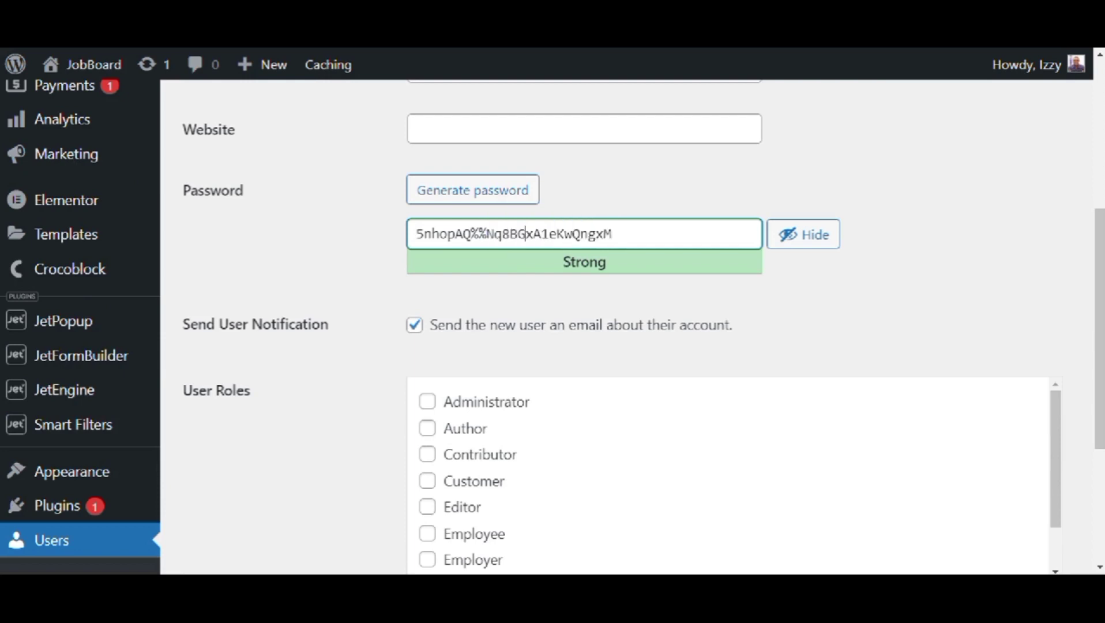
triple_click(525, 233)
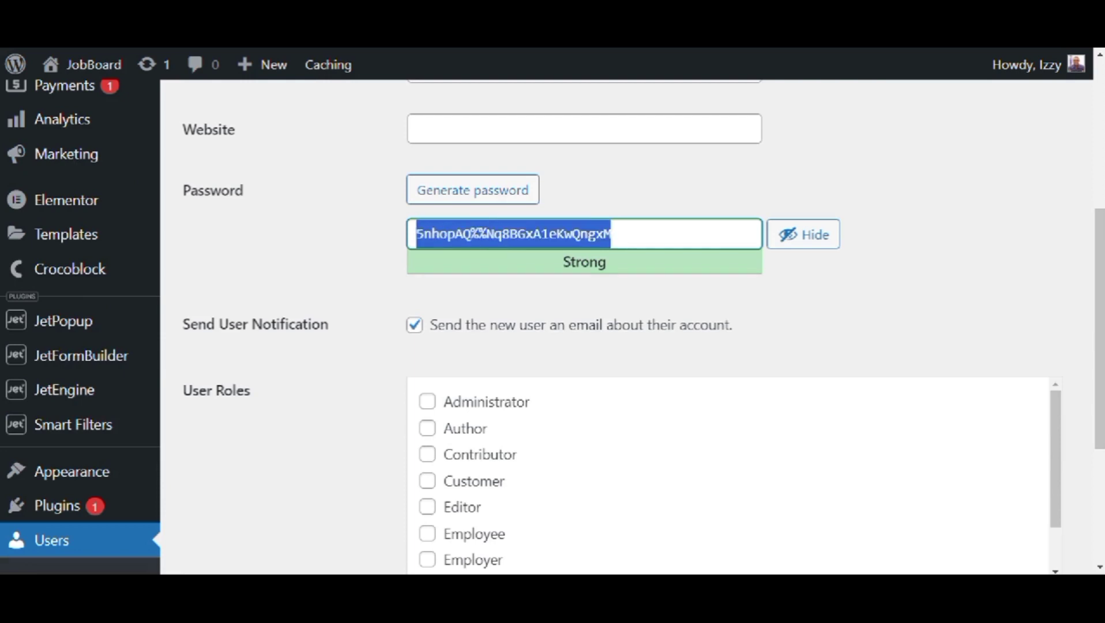
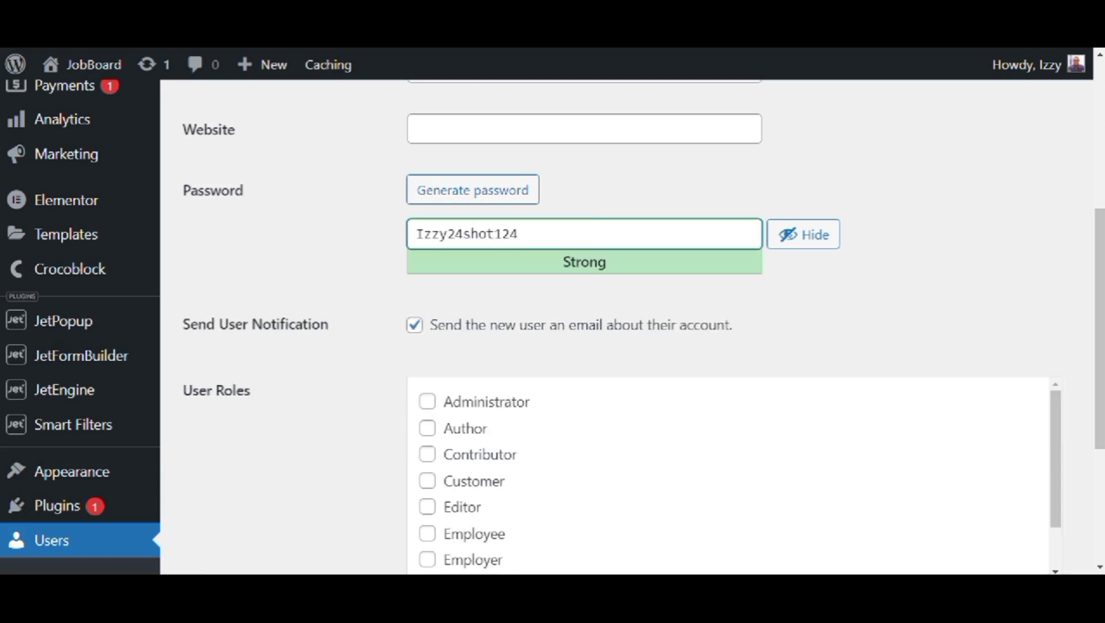
scroll(387, 279, down, 3)
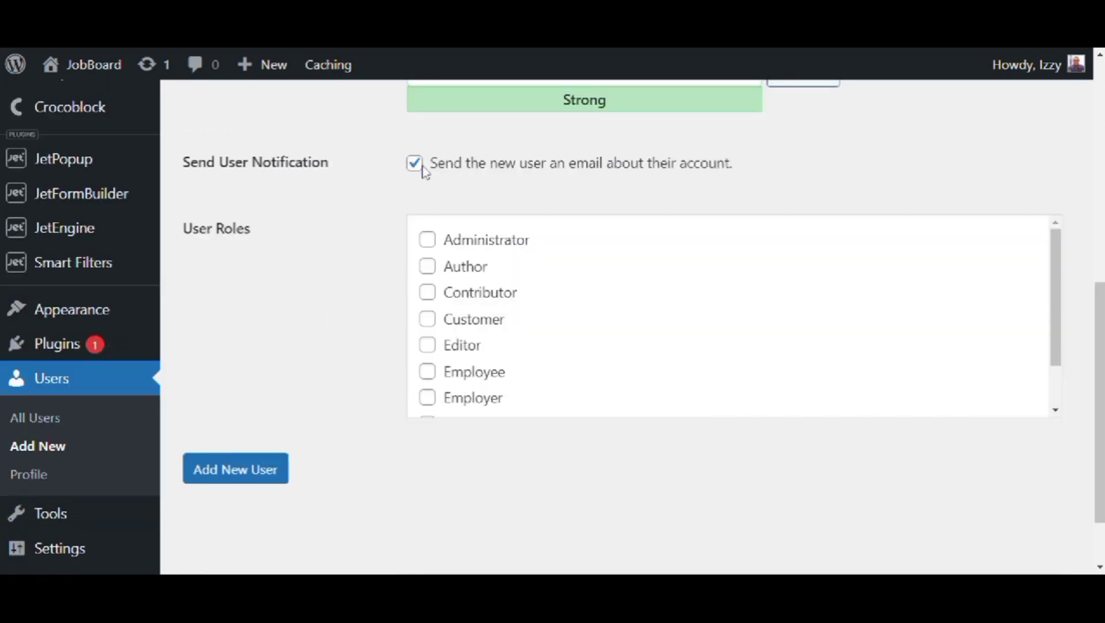
Step: Turn off sending the new-user notification email
click(414, 163)
scroll(444, 261, down, 4)
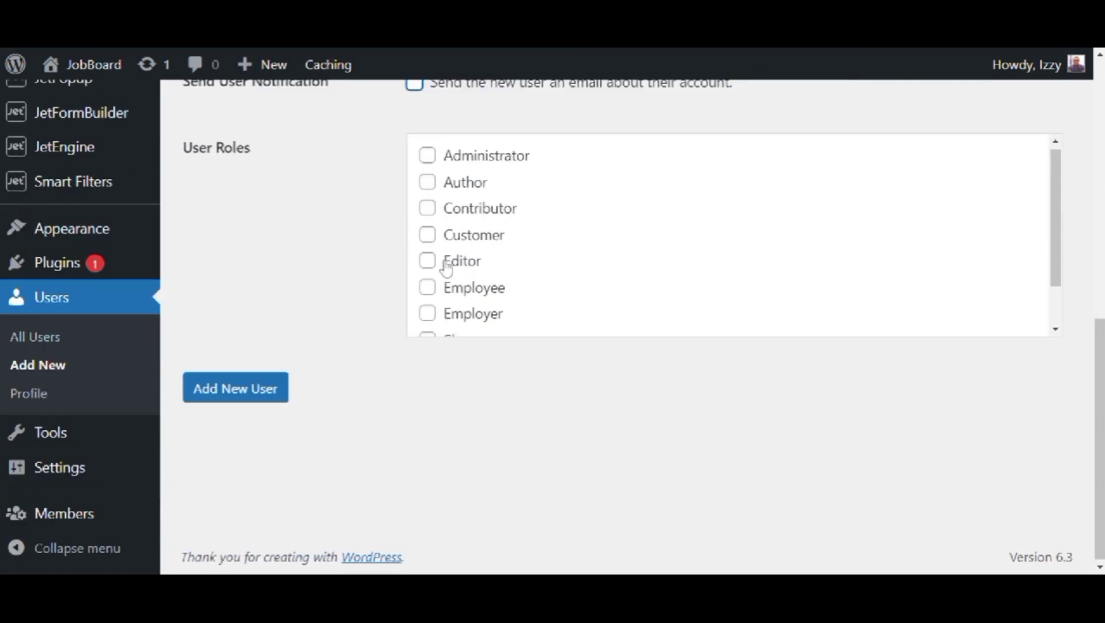
scroll(446, 264, up, 2)
scroll(352, 268, up, 6)
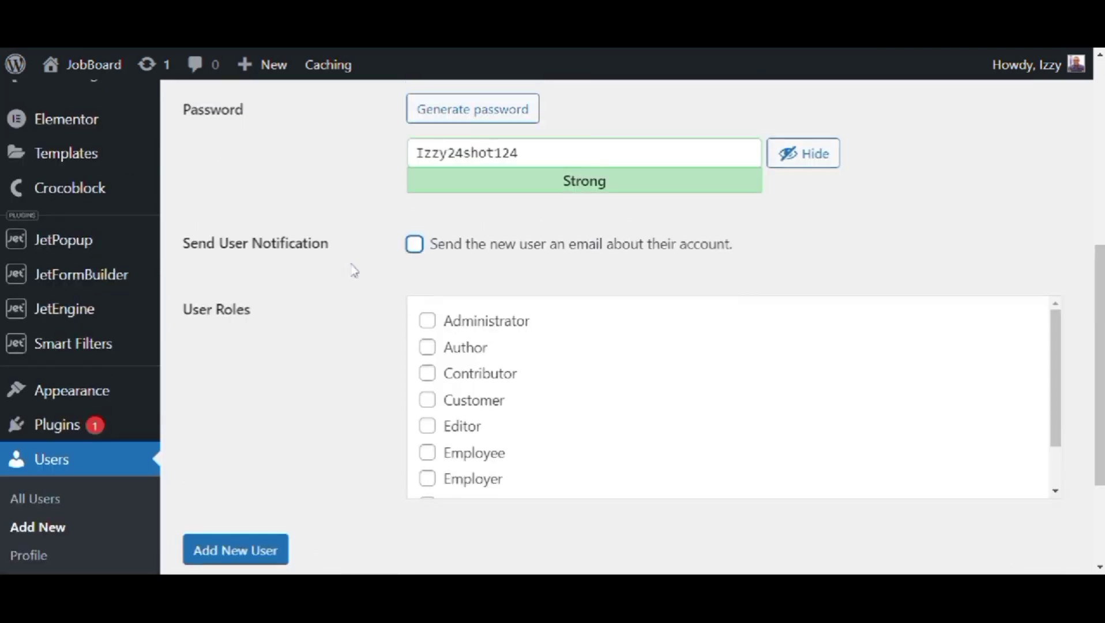
scroll(315, 230, down, 4)
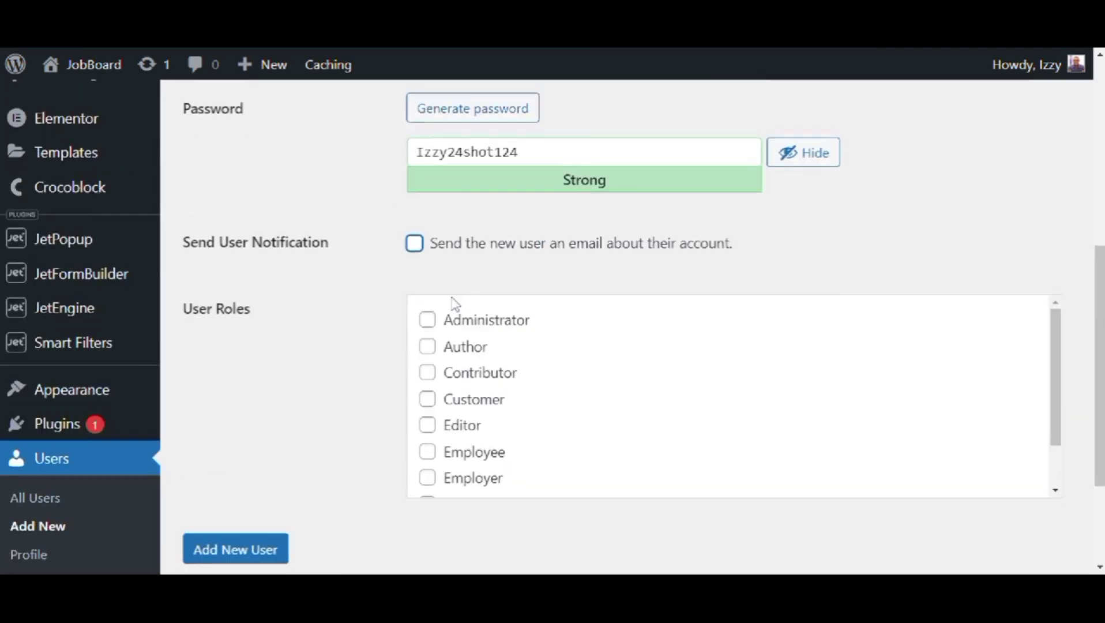
Step: Tick the Employer role and create the new user account
click(427, 398)
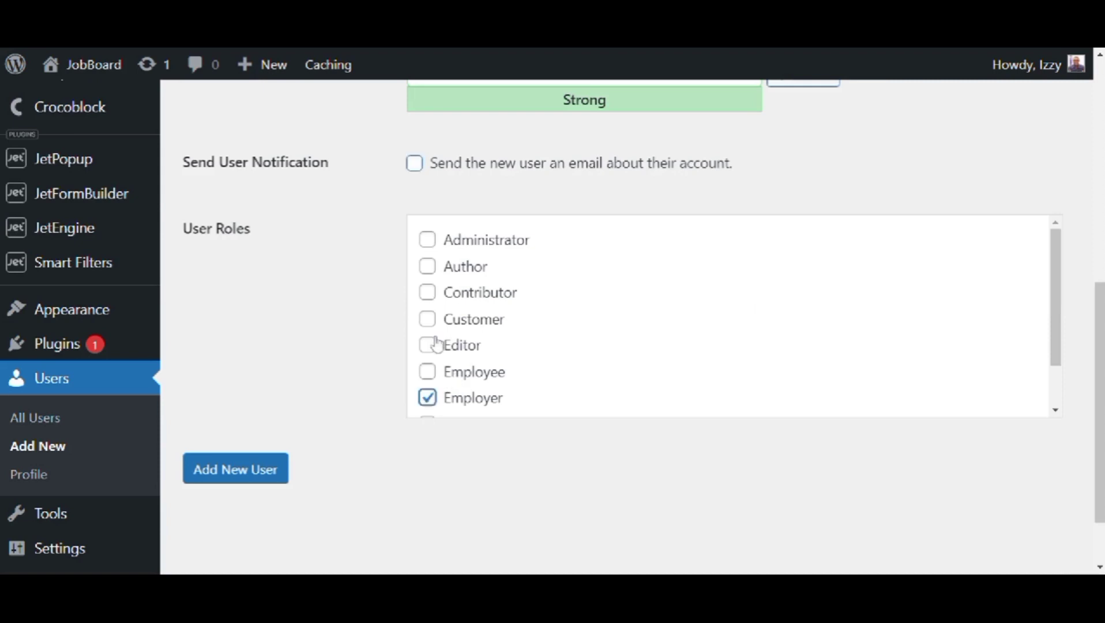
scroll(370, 321, down, 2)
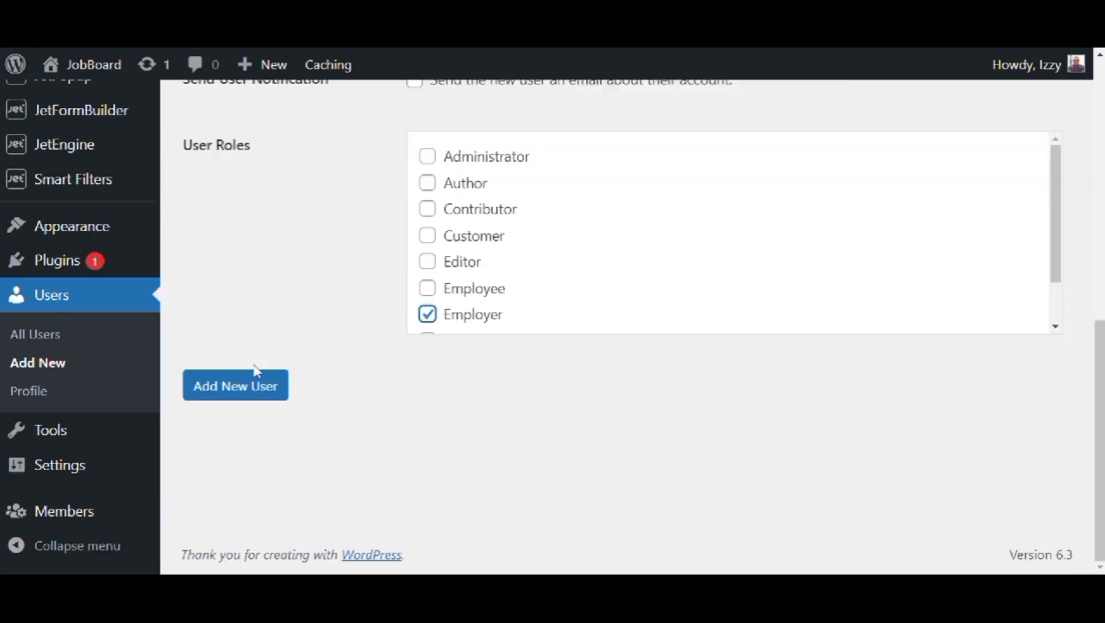
click(252, 385)
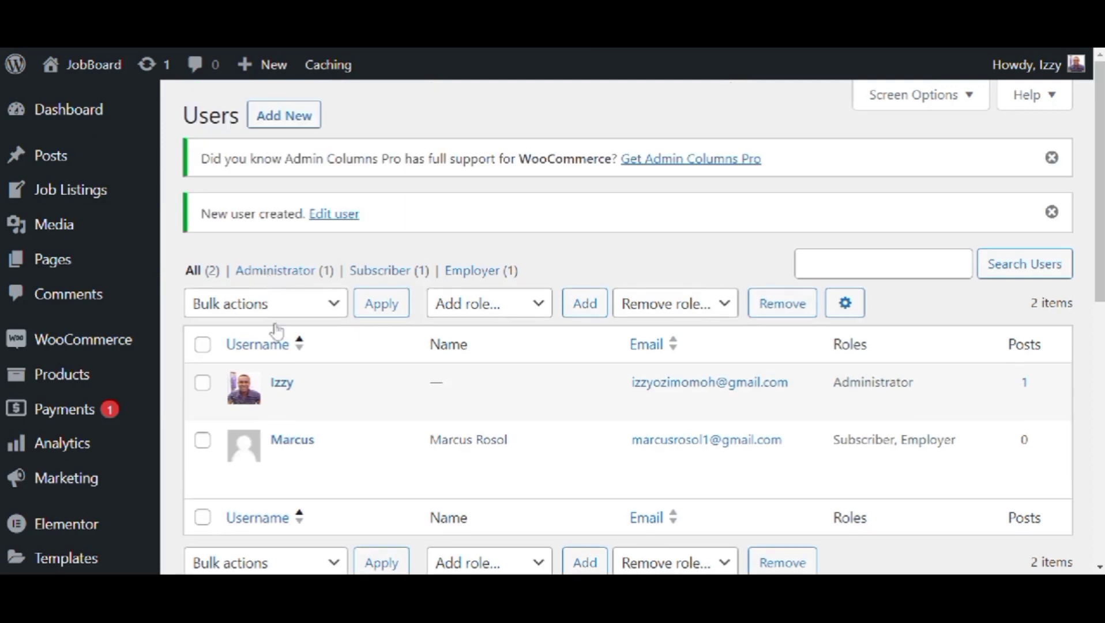
Step: Open the new employer account's Edit User page from the Users list
mouse_move(338, 449)
click(280, 466)
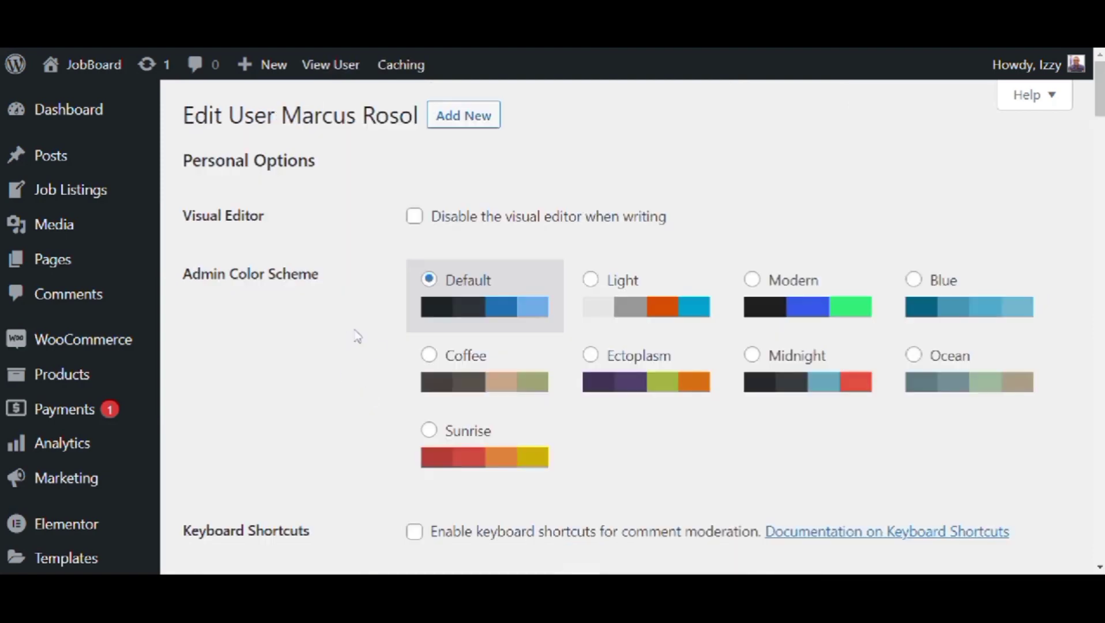
Step: Scroll past the billing and shipping fields to the Roles list and the Employer Details meta box
scroll(357, 336, down, 10)
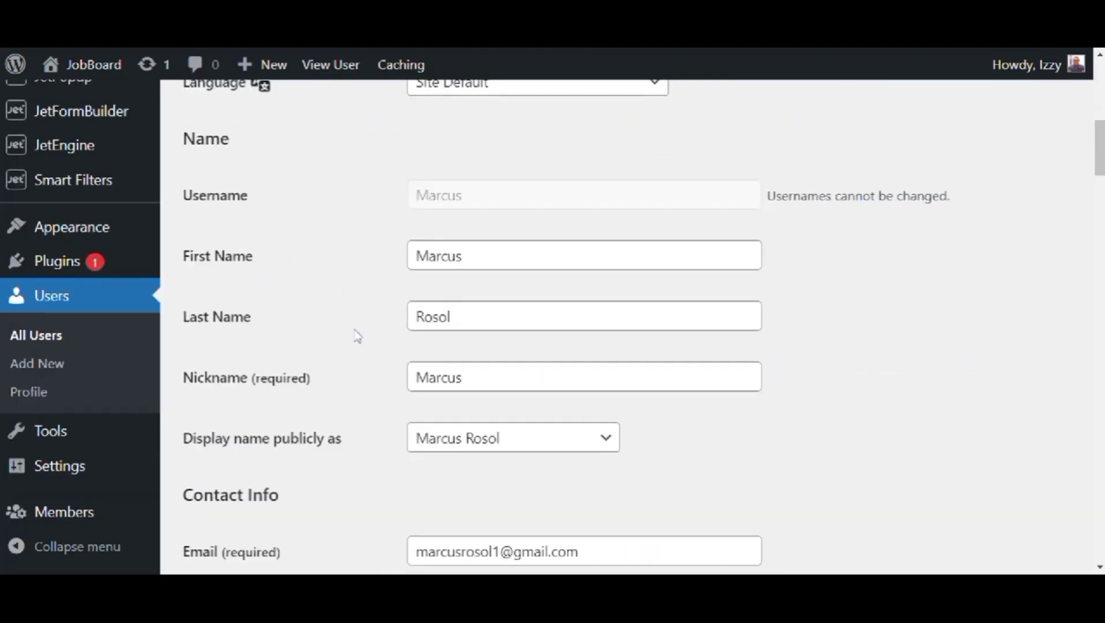
scroll(357, 336, down, 10)
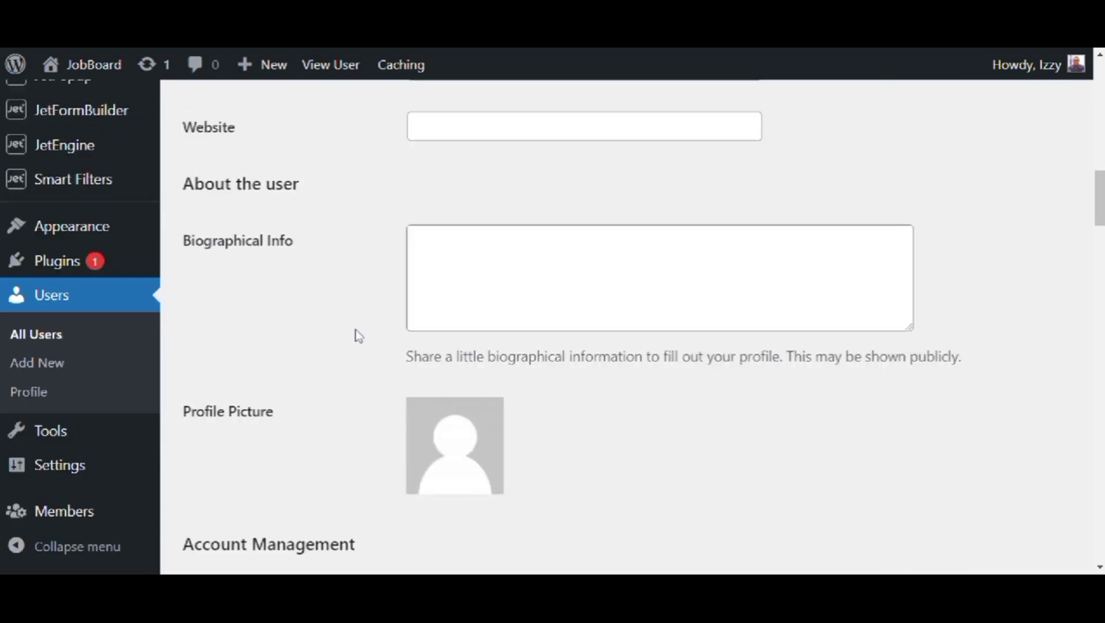
scroll(358, 336, down, 7)
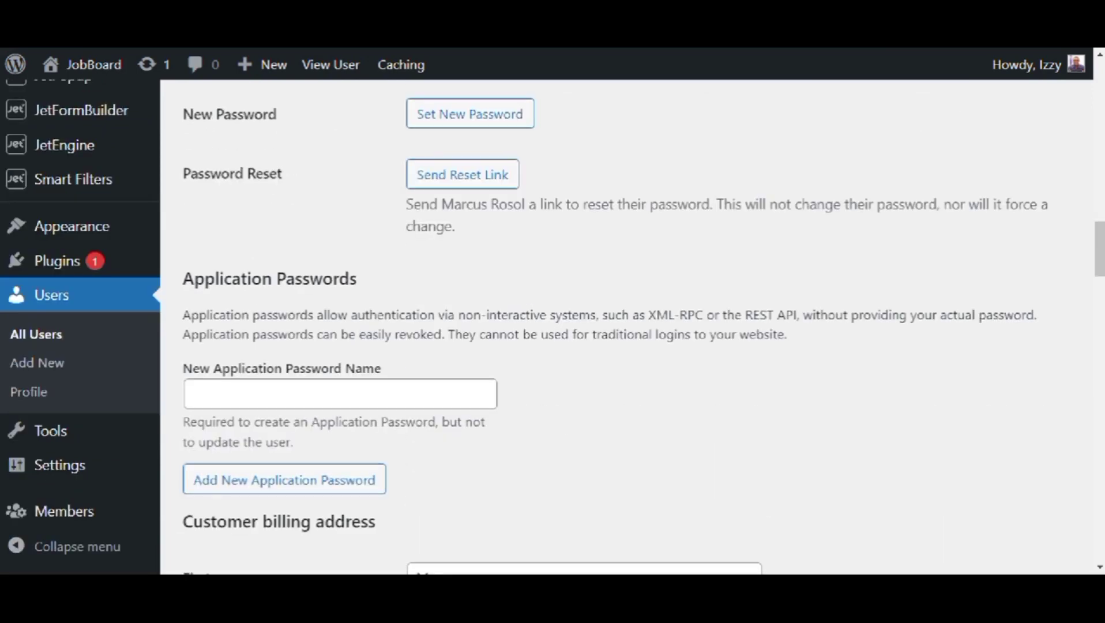
scroll(328, 201, down, 3)
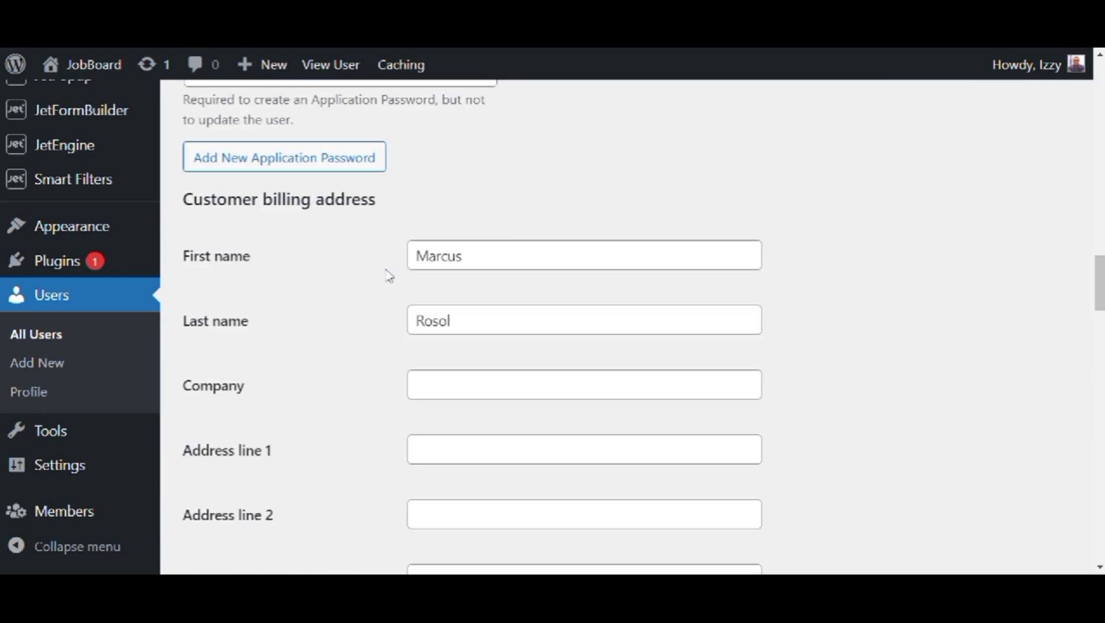
scroll(365, 247, down, 3)
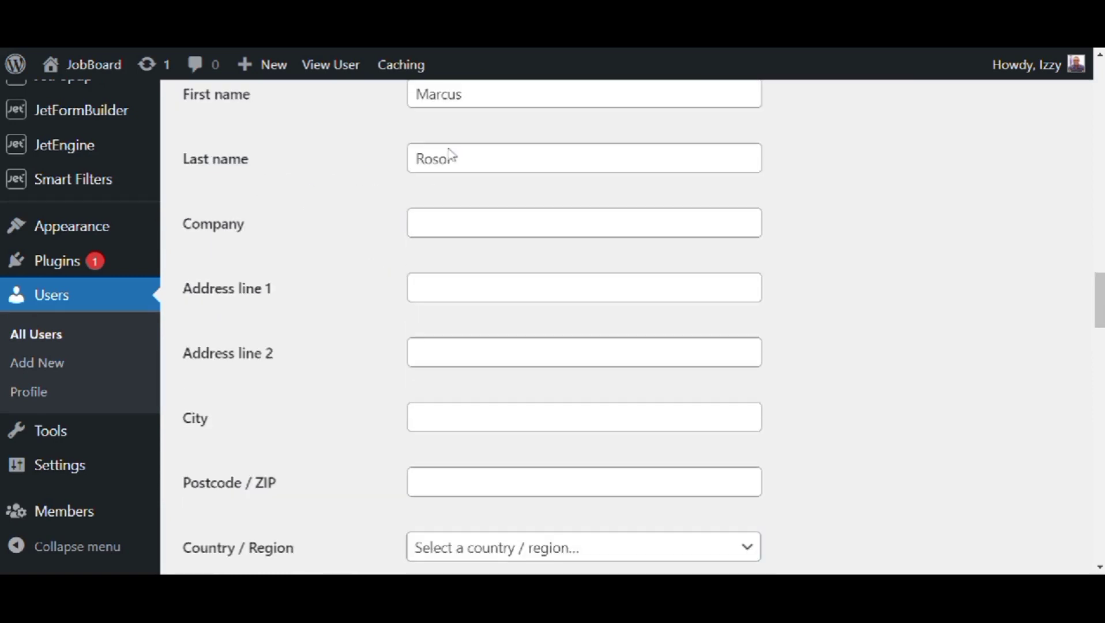
scroll(369, 242, down, 9)
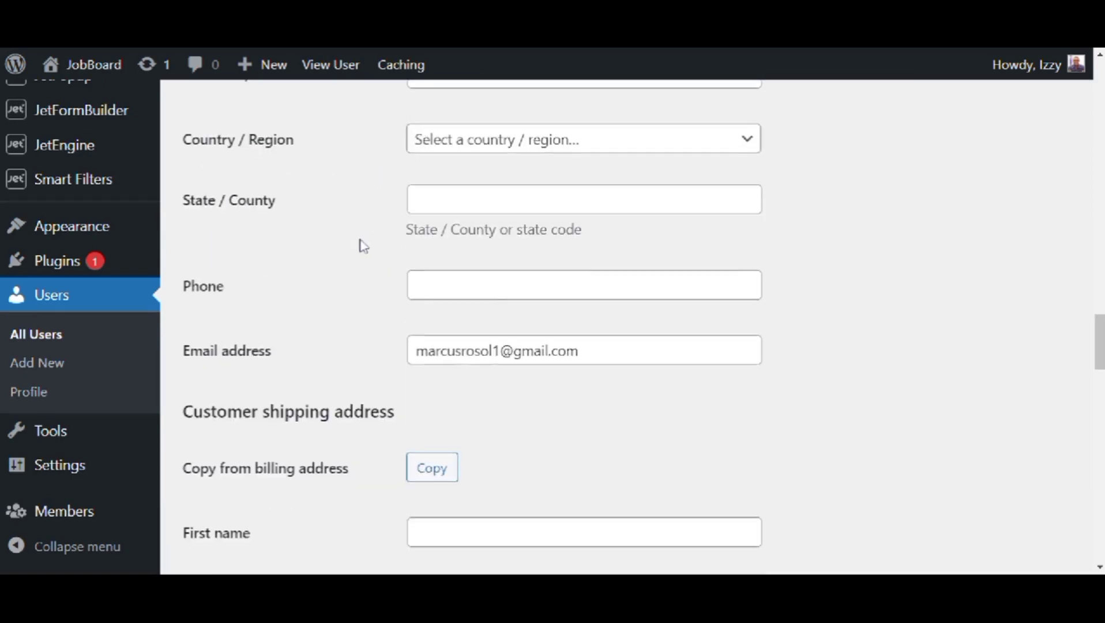
scroll(361, 248, down, 13)
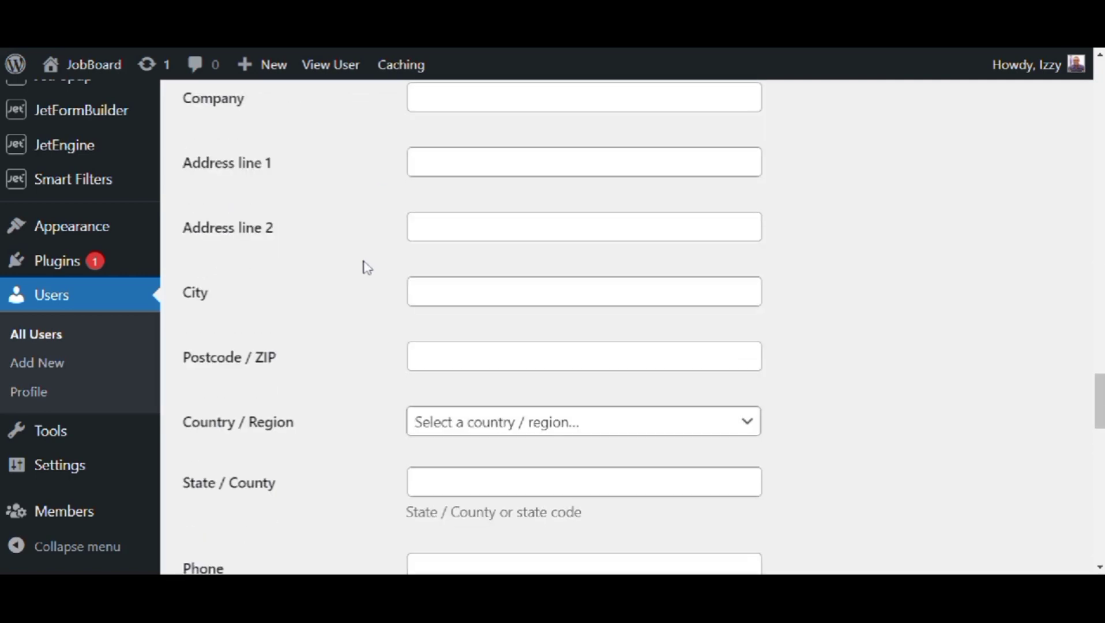
scroll(365, 270, down, 7)
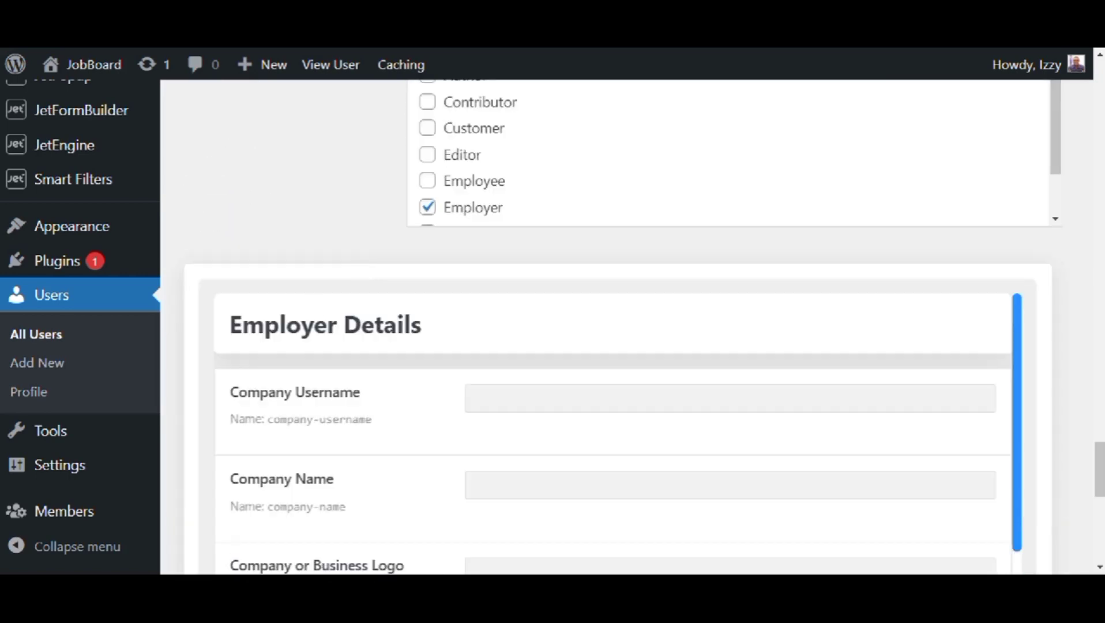
scroll(436, 294, down, 3)
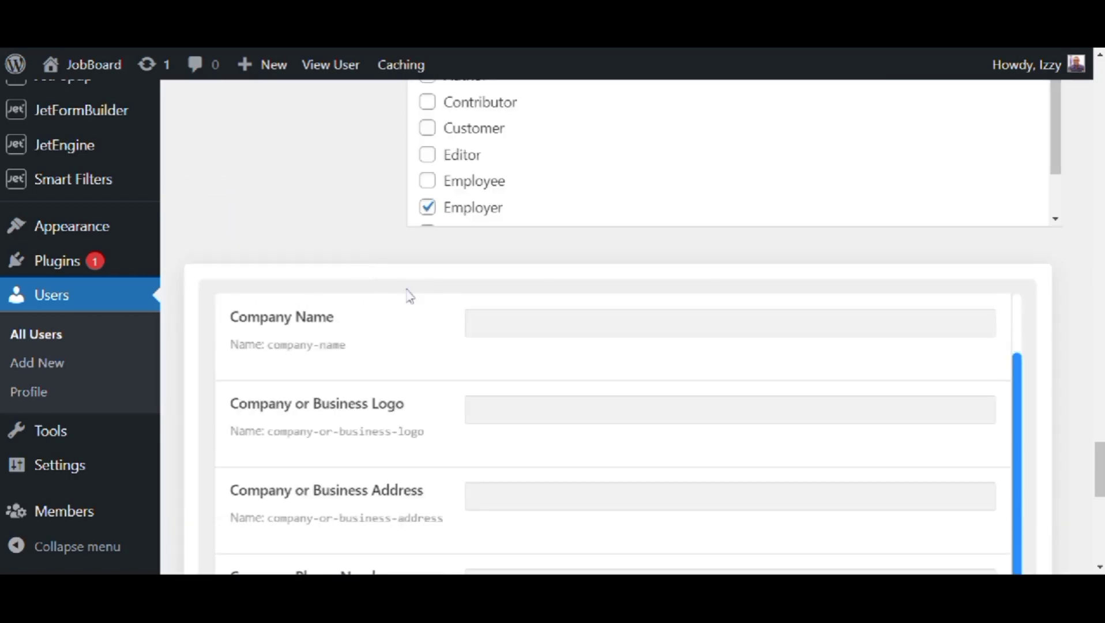
scroll(425, 329, up, 6)
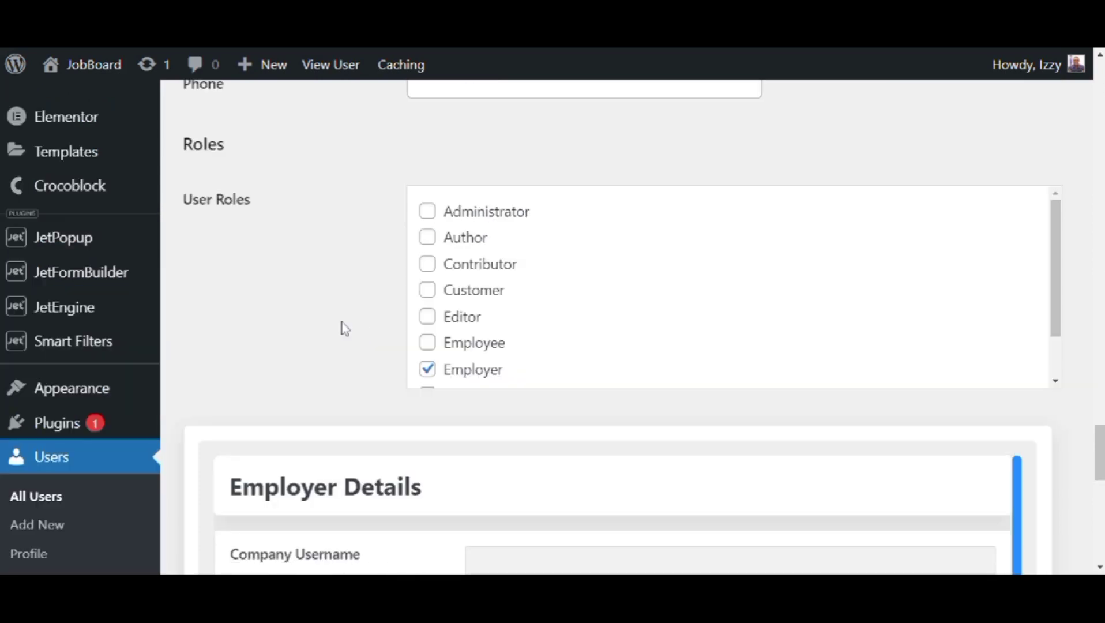
drag(1099, 441, 1099, 487)
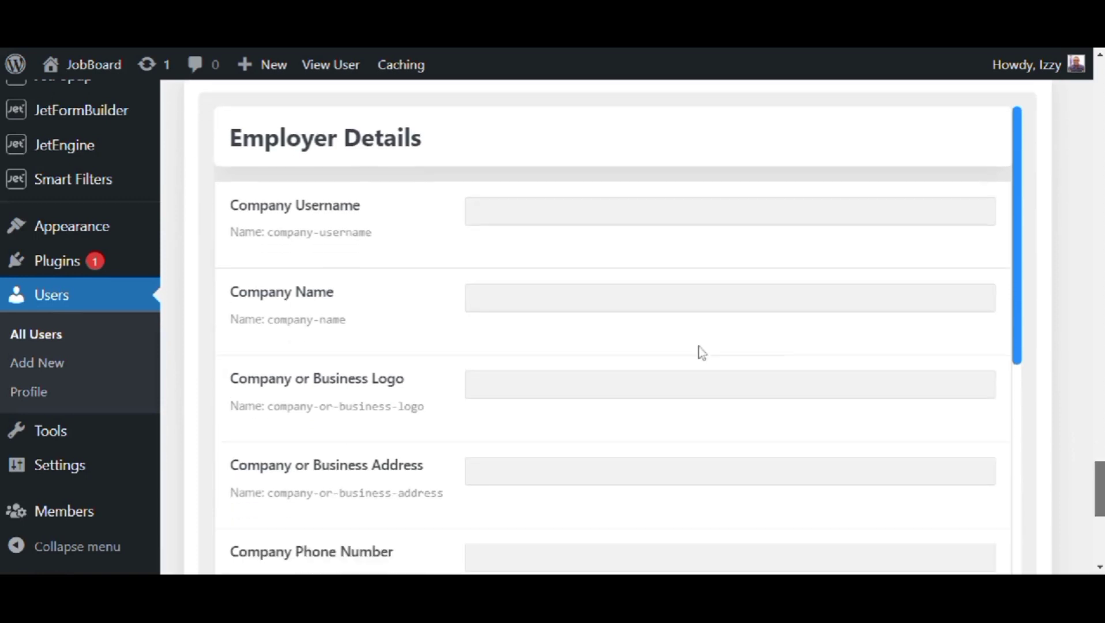
scroll(466, 320, down, 4)
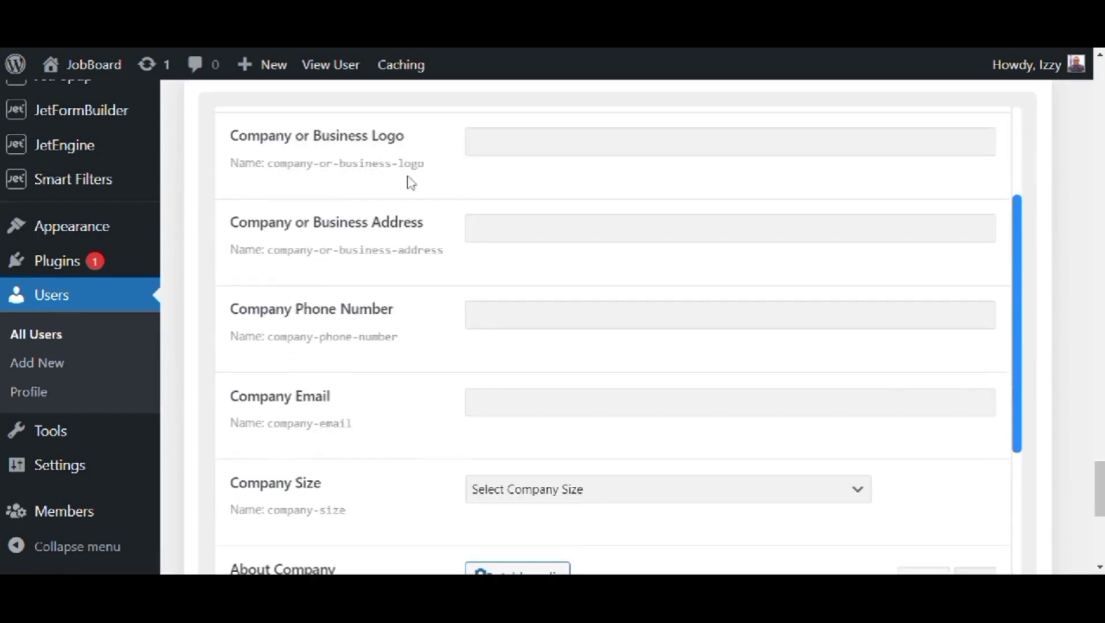
scroll(403, 306, down, 3)
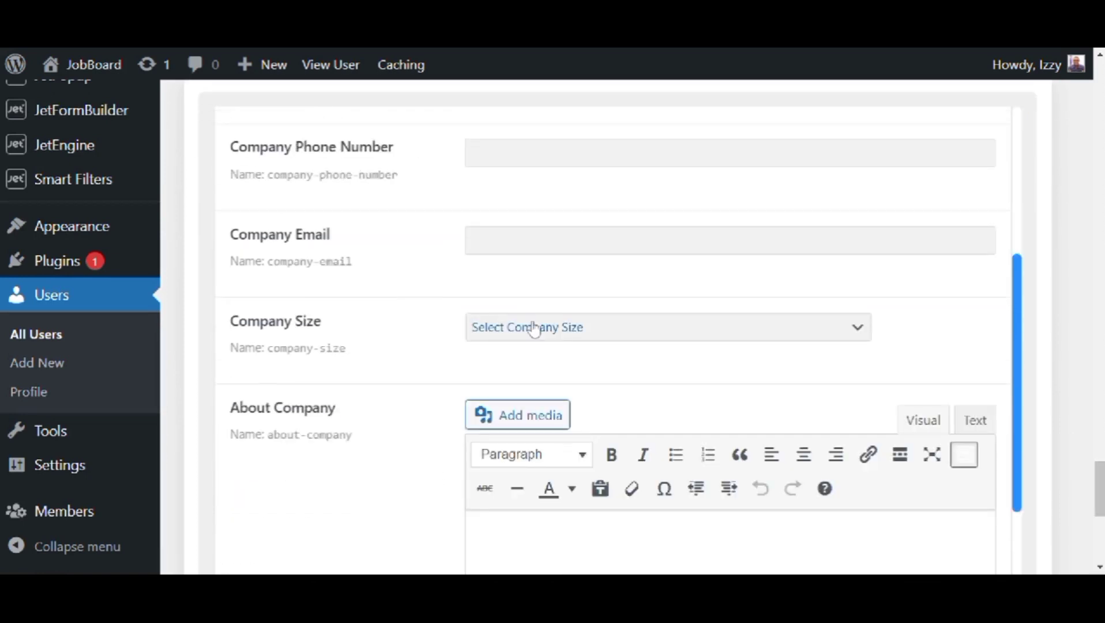
scroll(445, 313, down, 3)
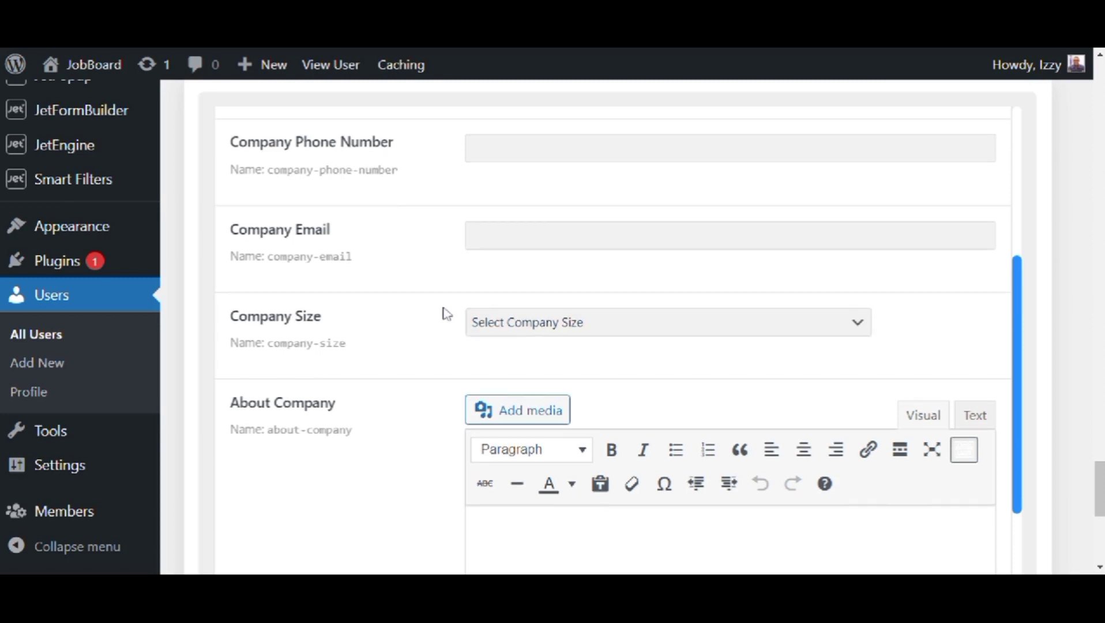
scroll(445, 313, down, 10)
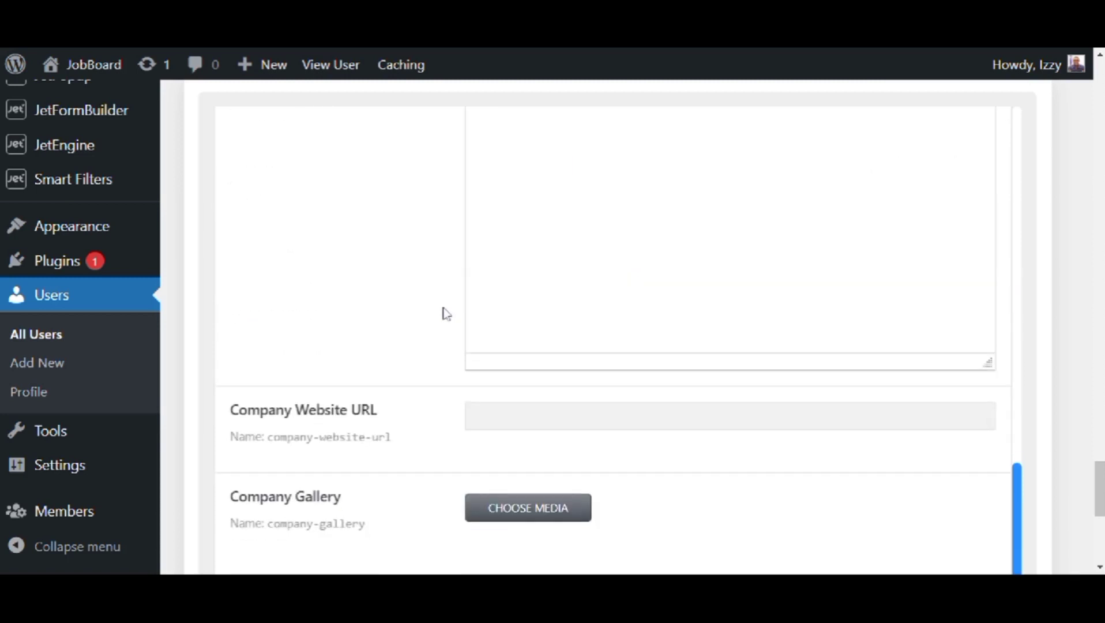
scroll(426, 311, down, 5)
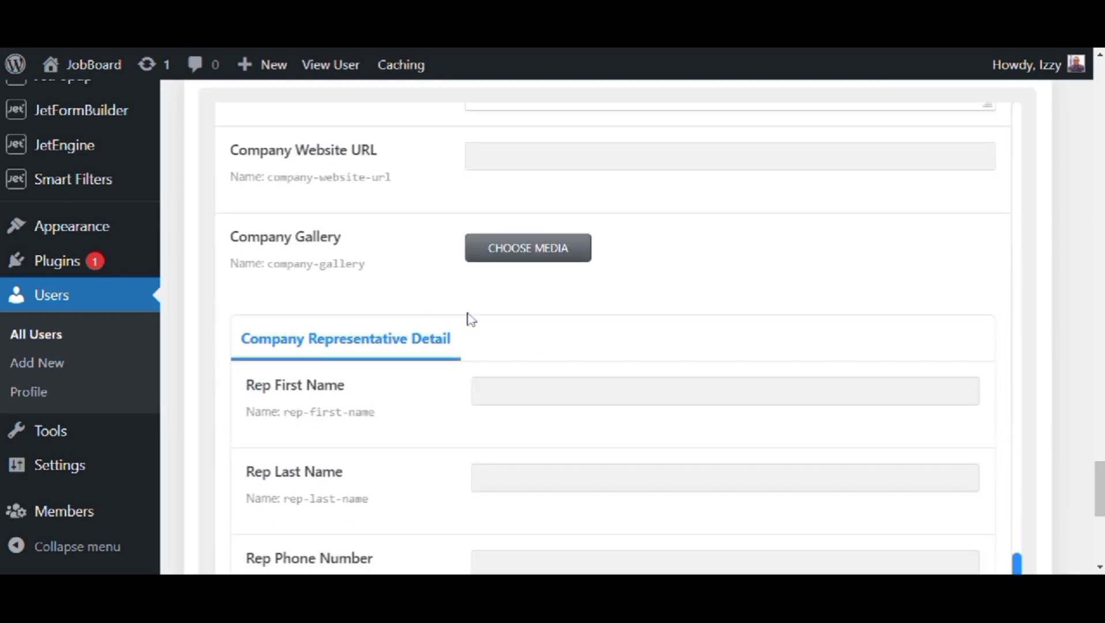
scroll(433, 326, down, 5)
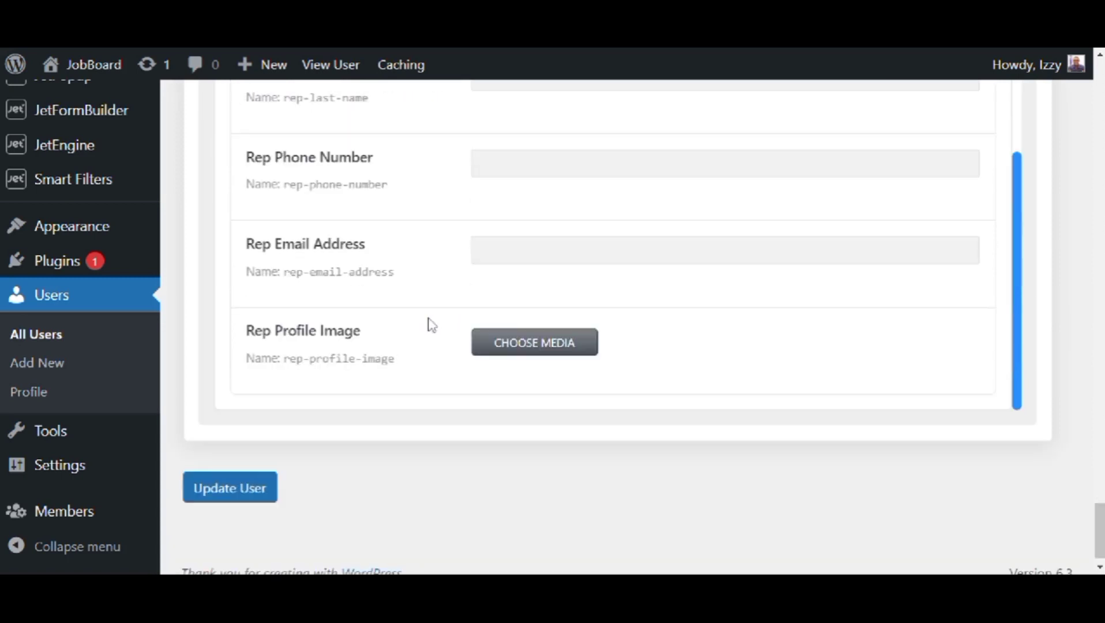
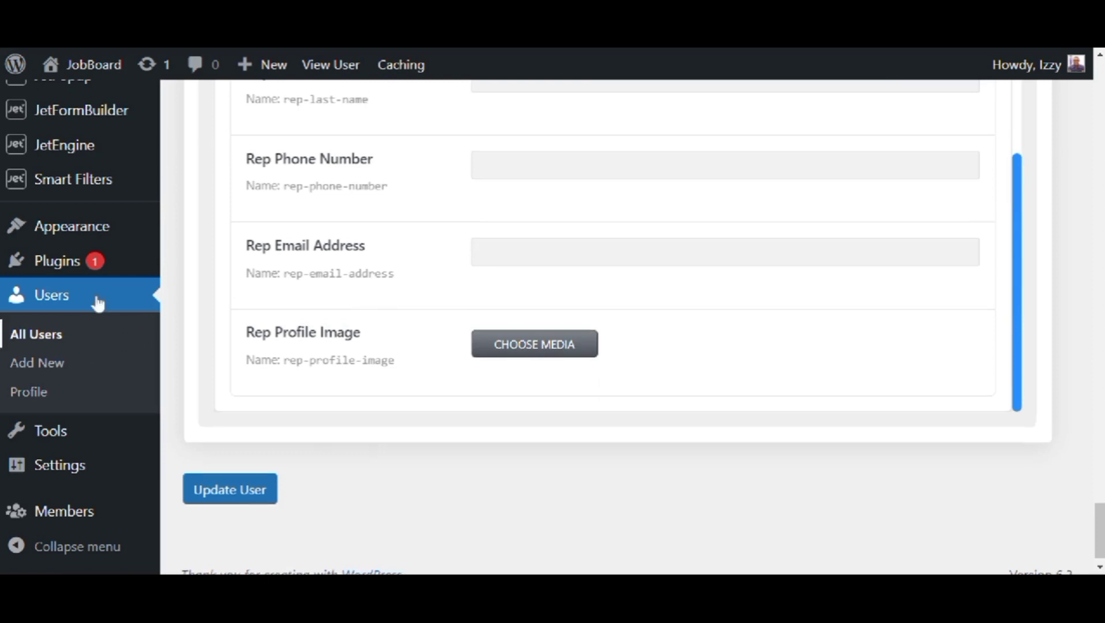
Step: Start a new meta box from JetEngine > Meta Boxes, which lists only Employer Details
scroll(90, 277, up, 2)
mouse_move(74, 237)
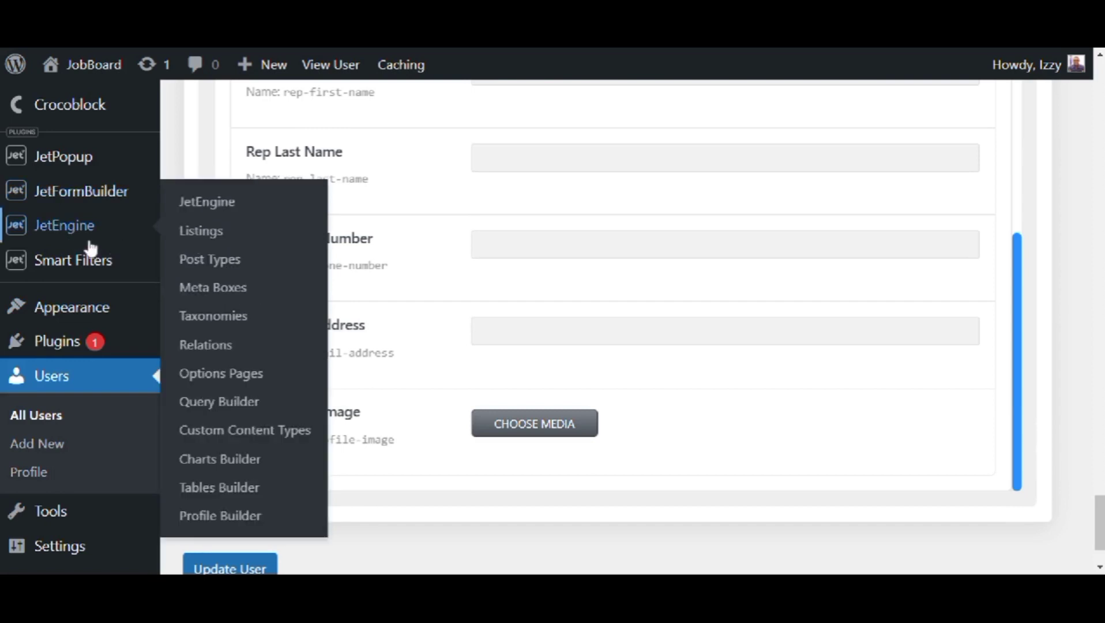
click(86, 239)
scroll(107, 324, down, 5)
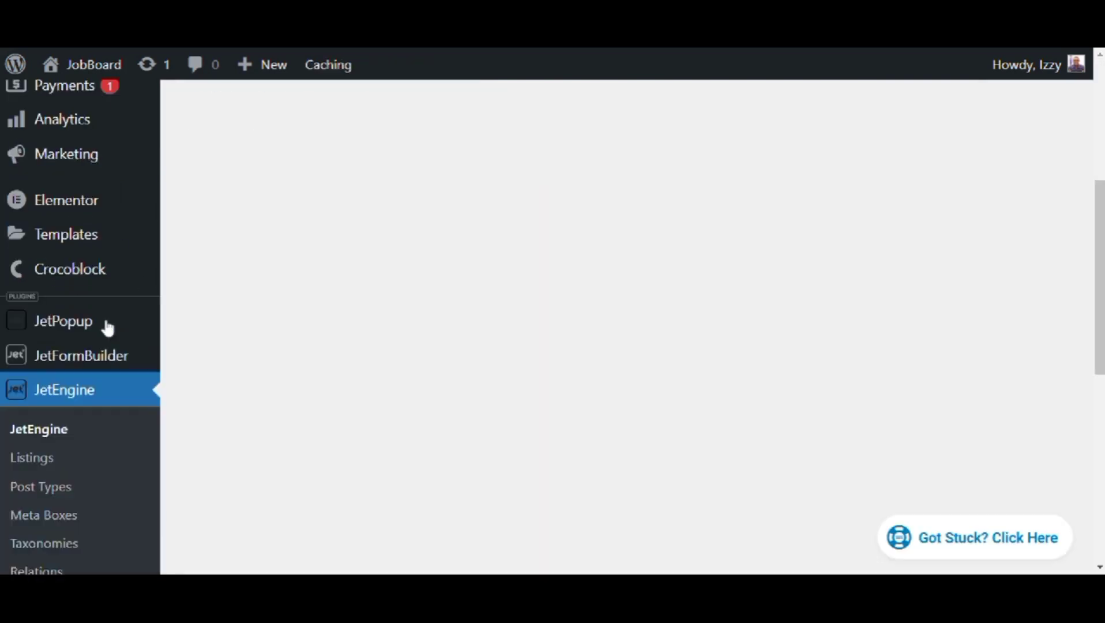
scroll(105, 336, down, 3)
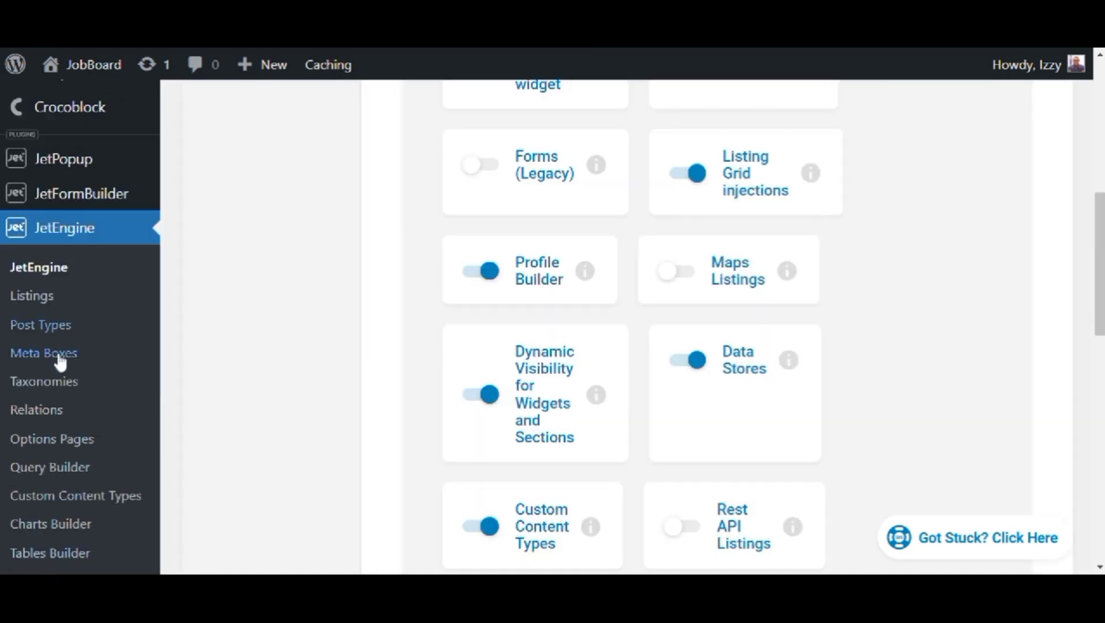
click(60, 360)
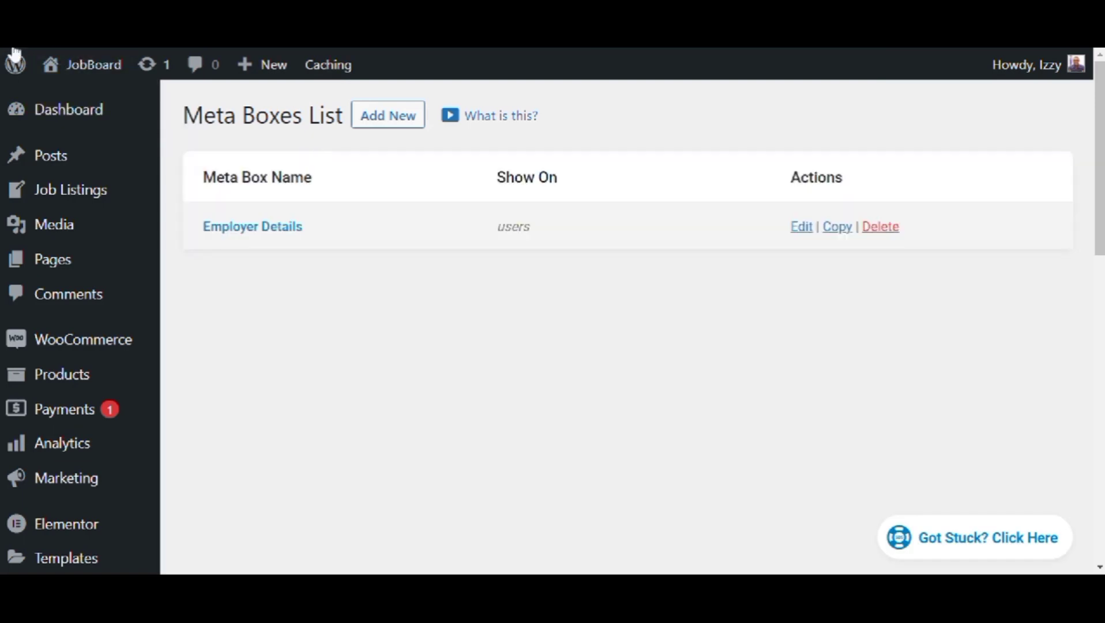
click(388, 118)
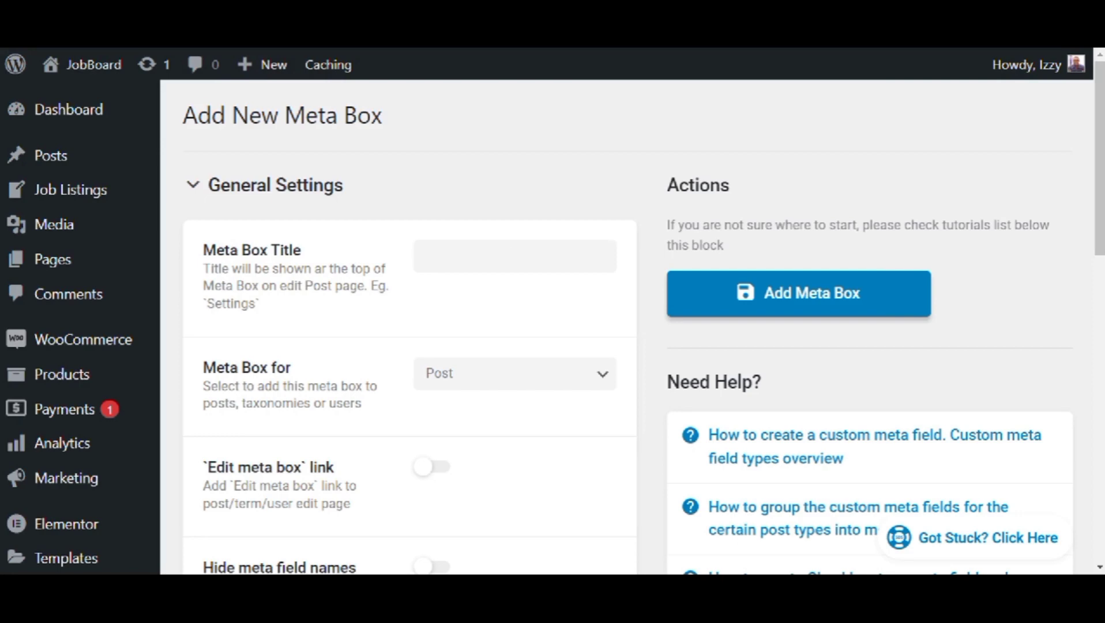
Step: Title the meta box 'Employee Details' and make it visible at Edit User & Profile
click(514, 256)
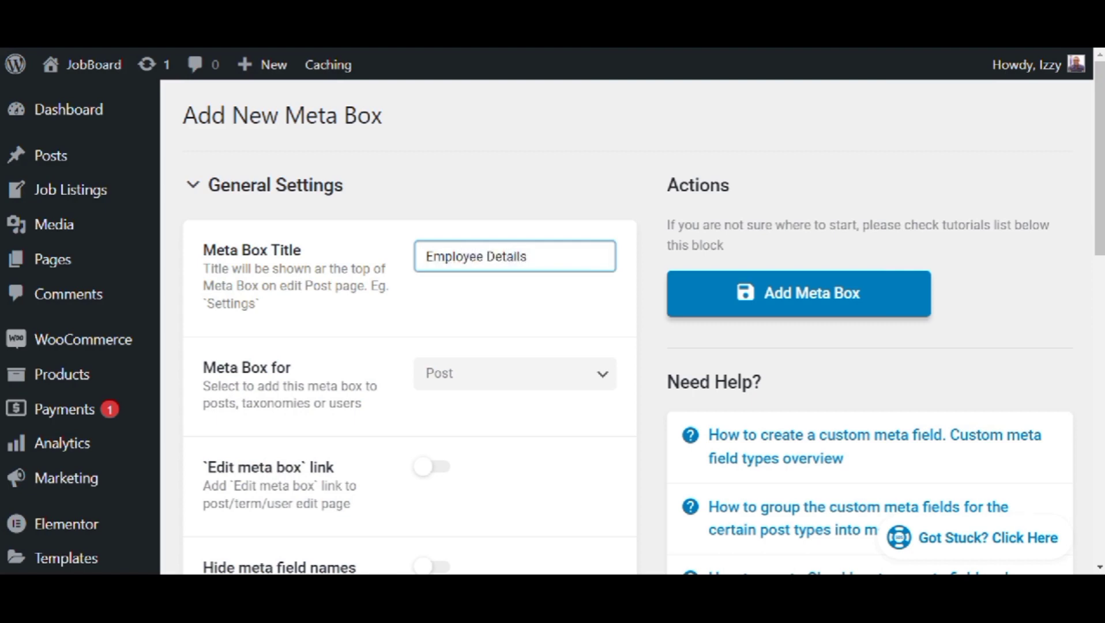
click(498, 311)
scroll(465, 344, down, 3)
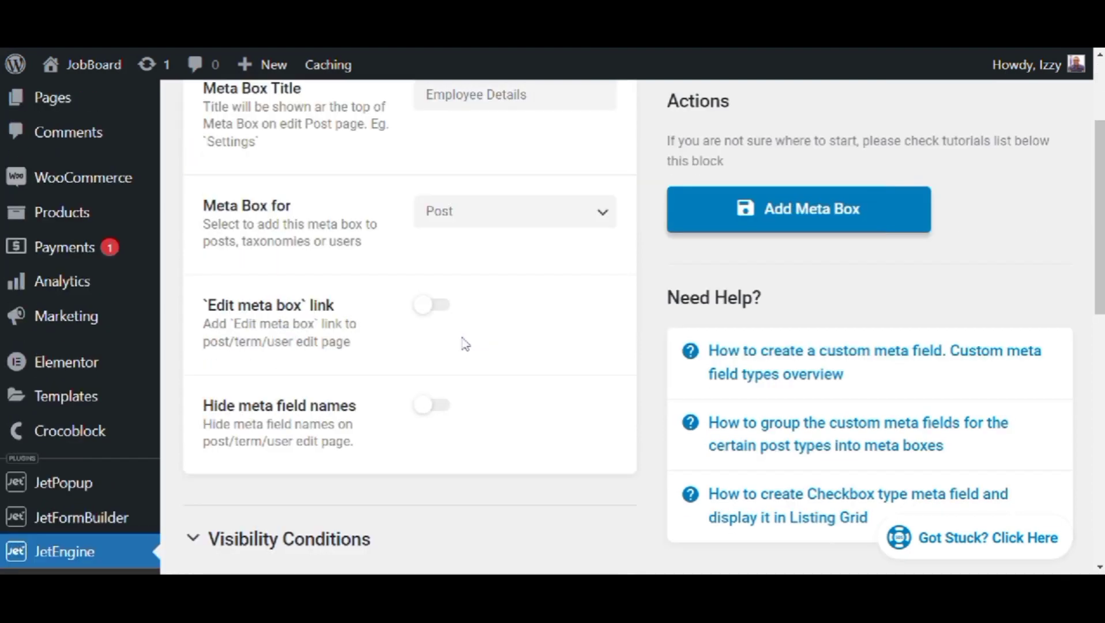
click(468, 213)
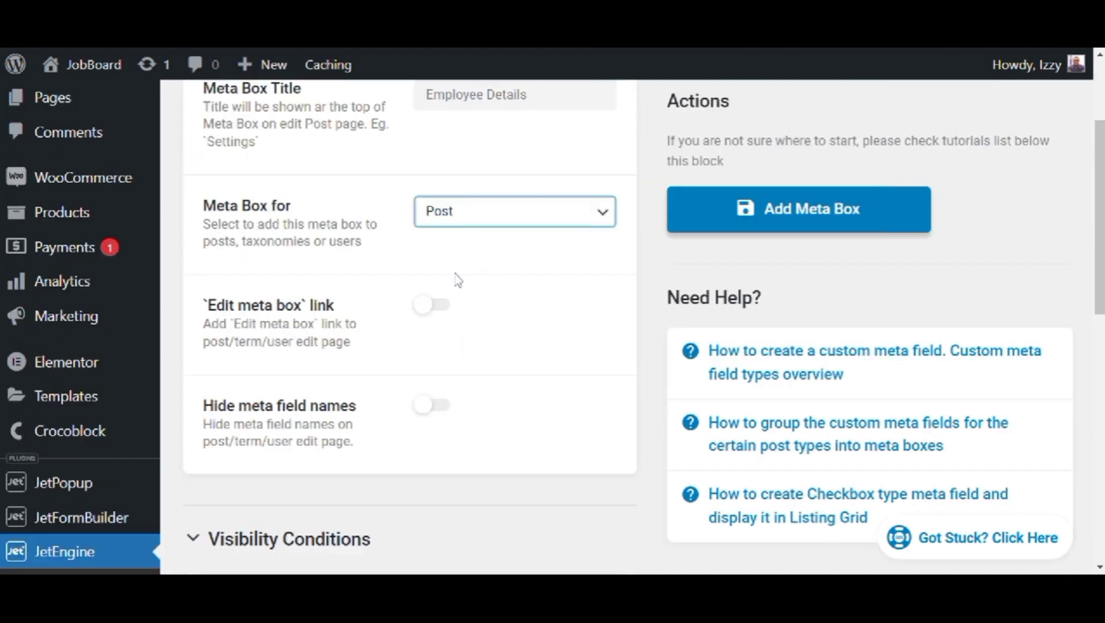
scroll(457, 283, down, 3)
scroll(459, 288, down, 2)
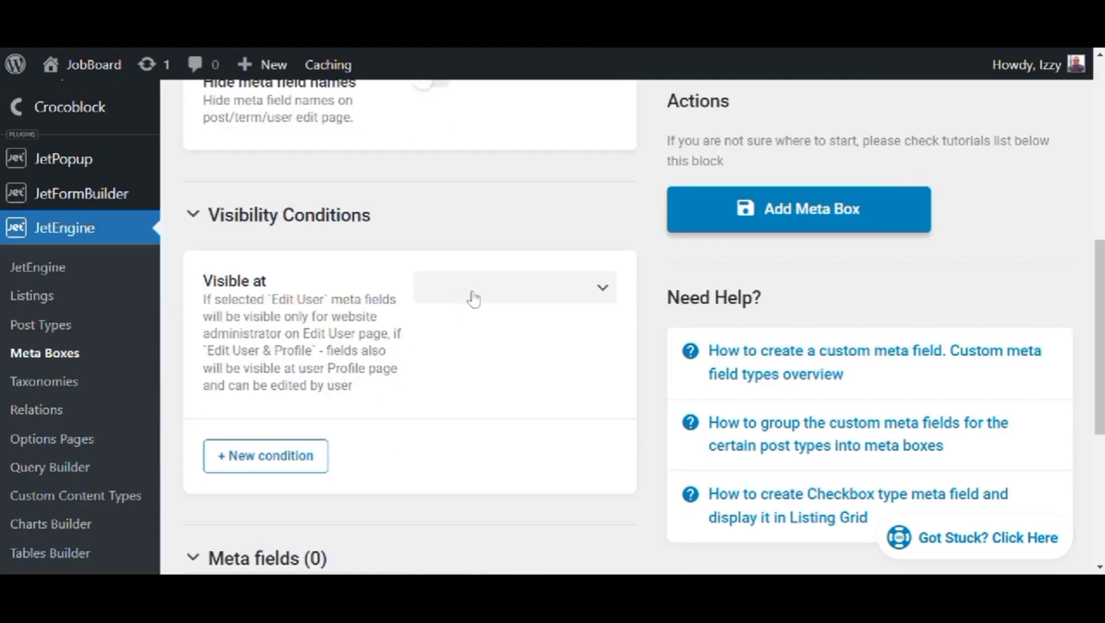
click(474, 298)
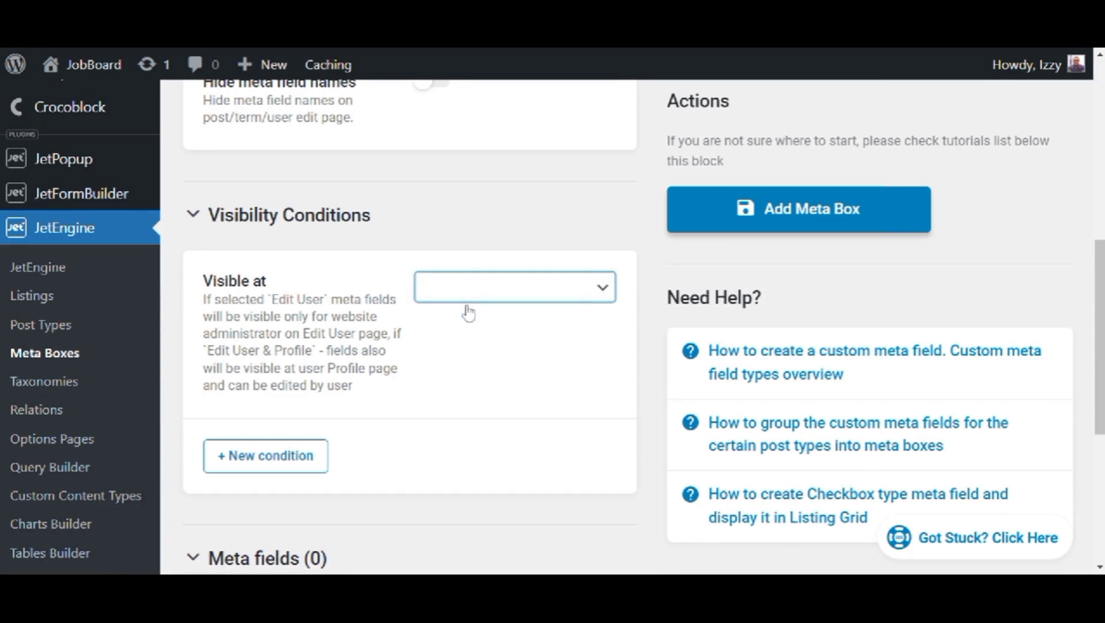
click(455, 333)
scroll(450, 329, down, 3)
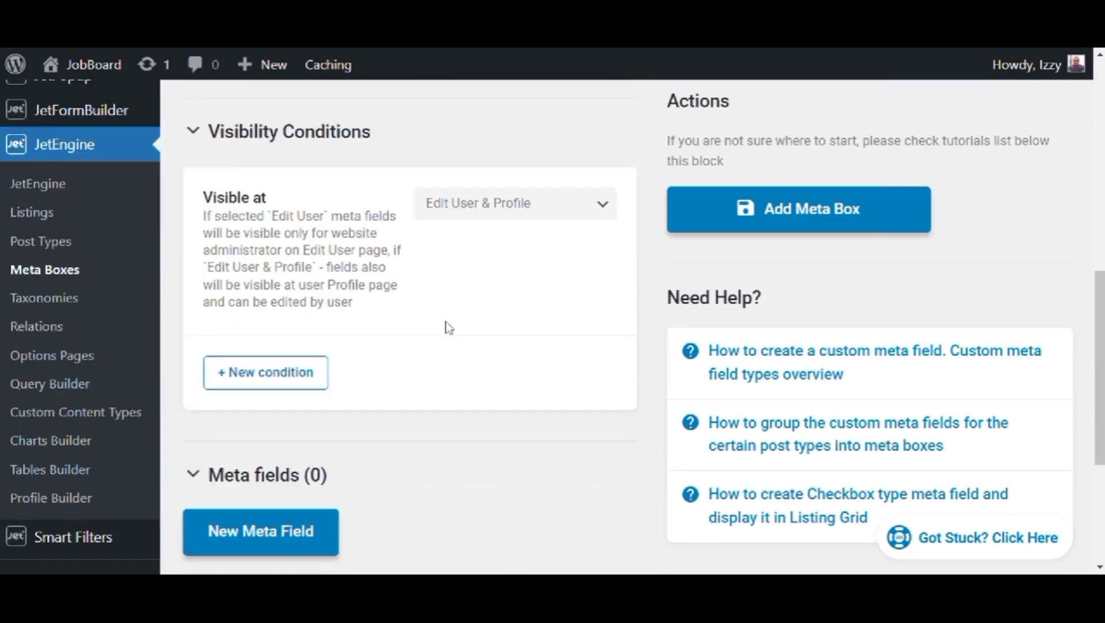
Step: Add a User Roles condition limiting the meta box to the Employee role
click(288, 294)
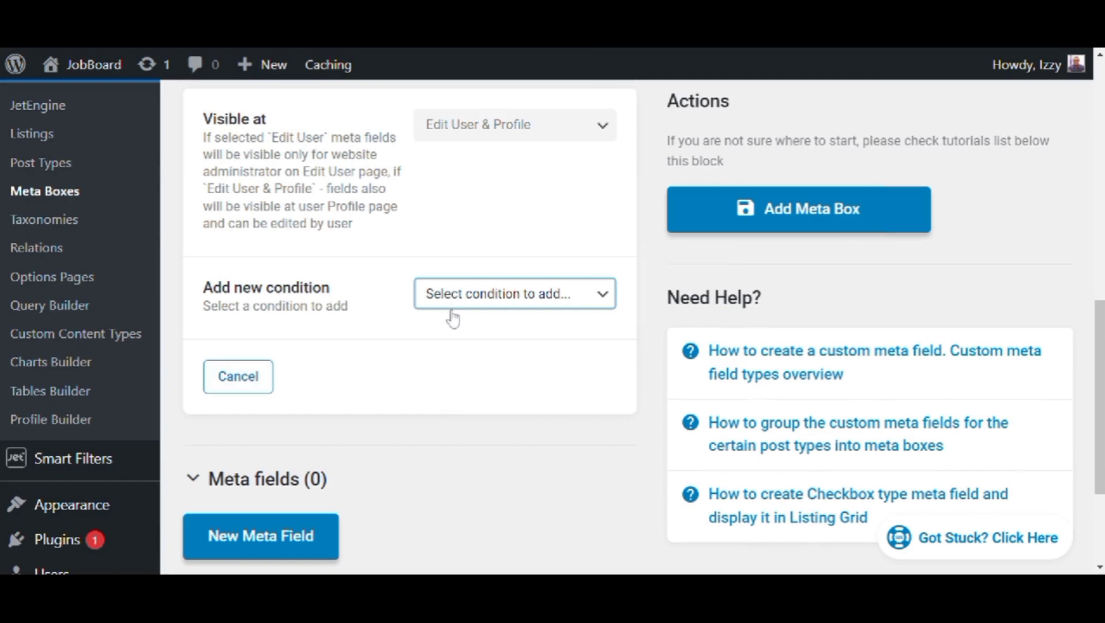
click(459, 345)
click(483, 151)
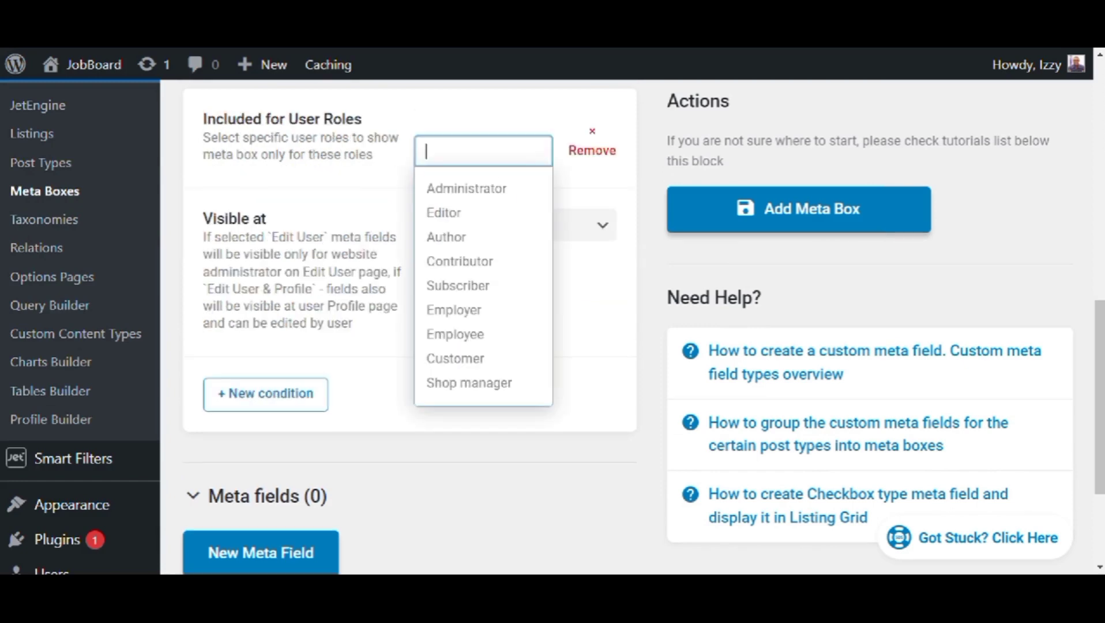
click(458, 338)
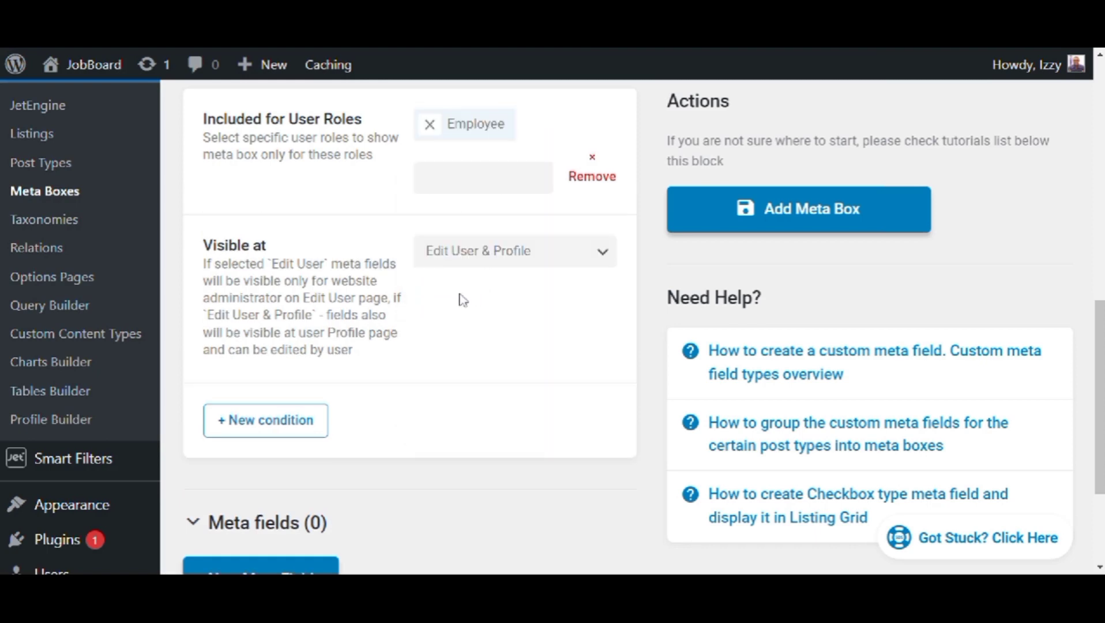
scroll(463, 300, down, 3)
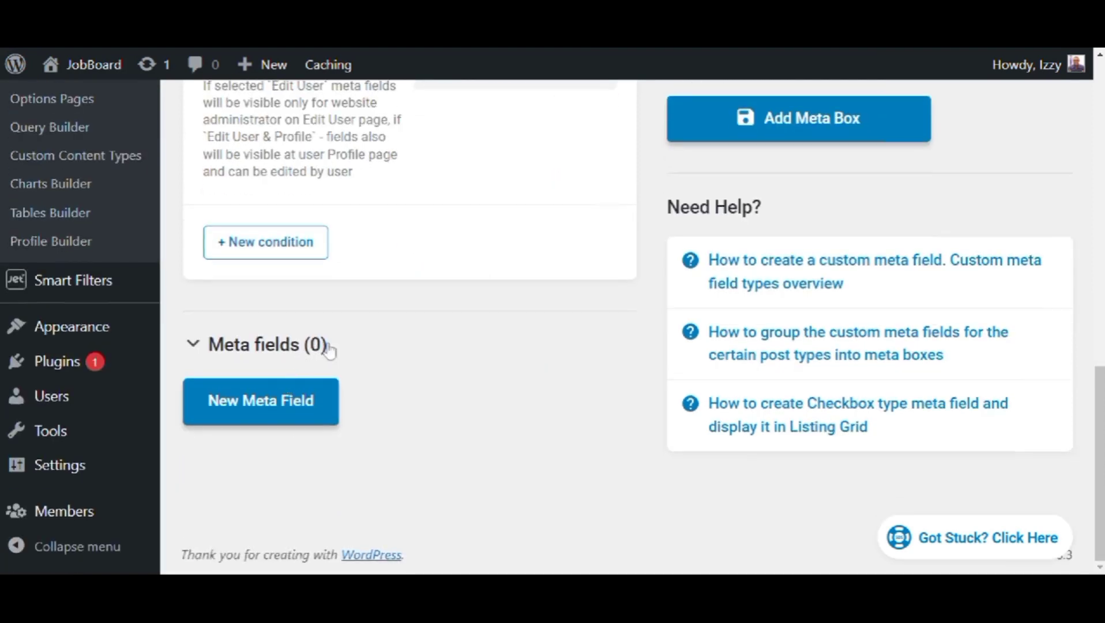
Step: Add a first meta field labelled 'Employee Username'
click(263, 397)
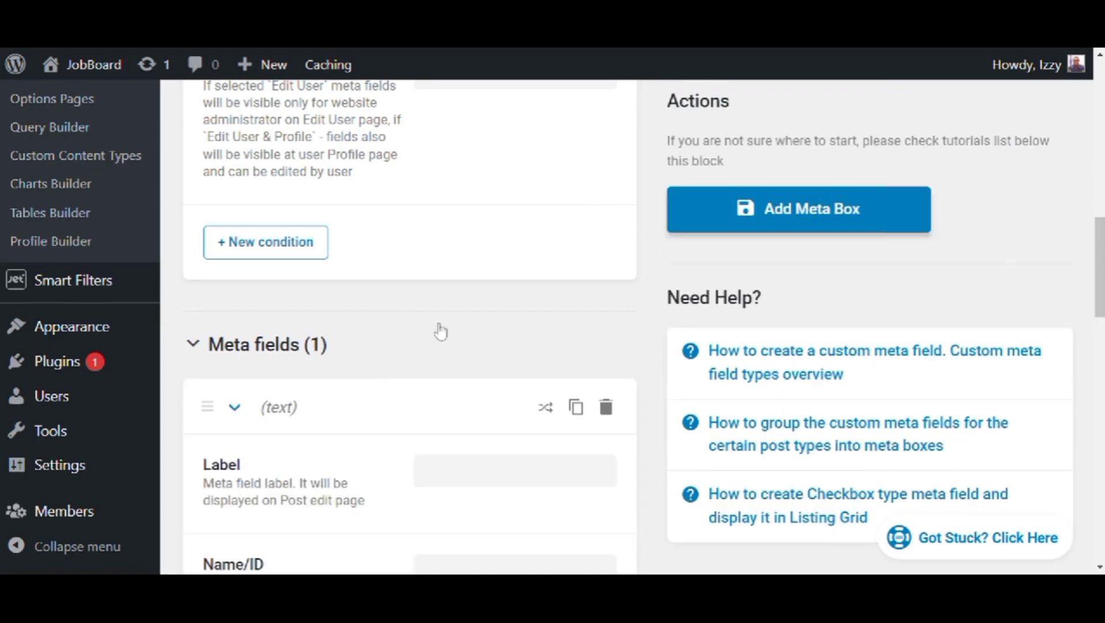
scroll(440, 331, down, 3)
scroll(451, 287, down, 2)
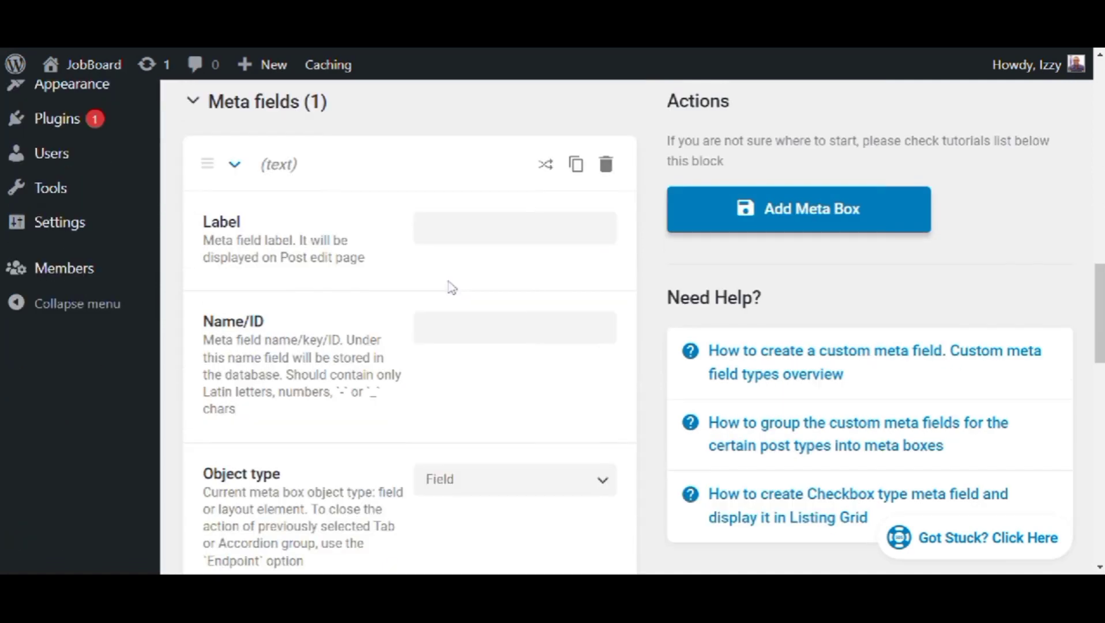
click(465, 228)
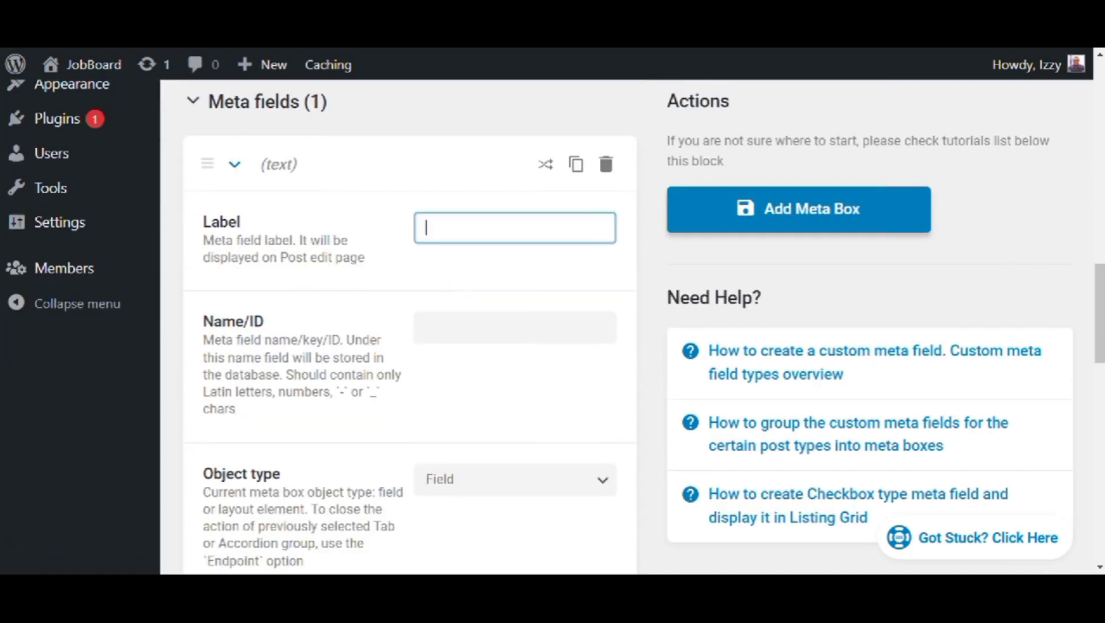
click(267, 48)
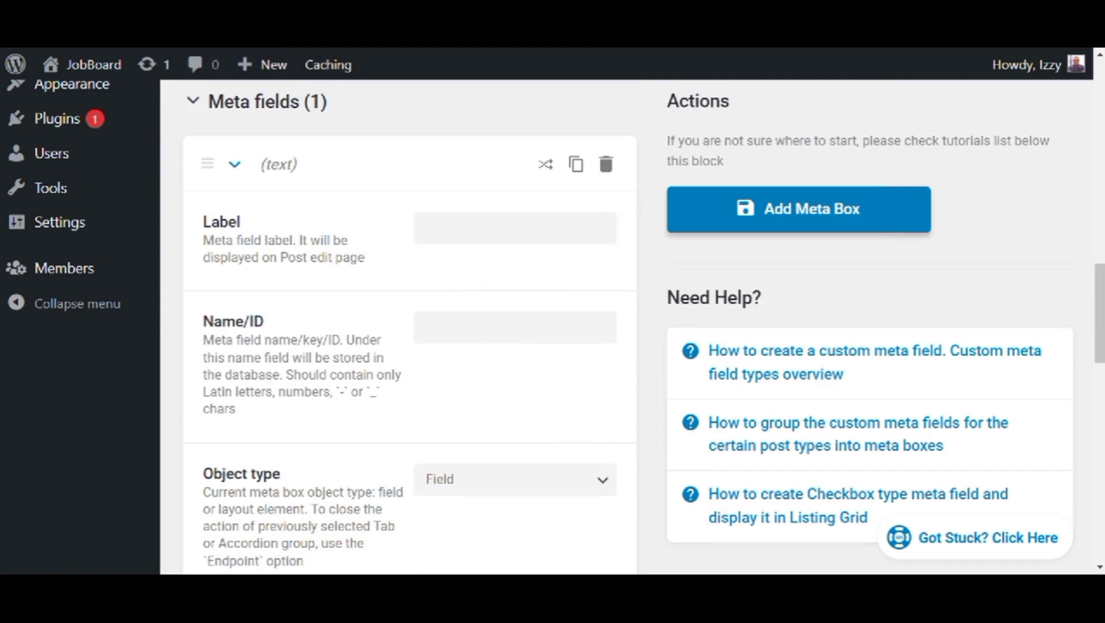
click(473, 229)
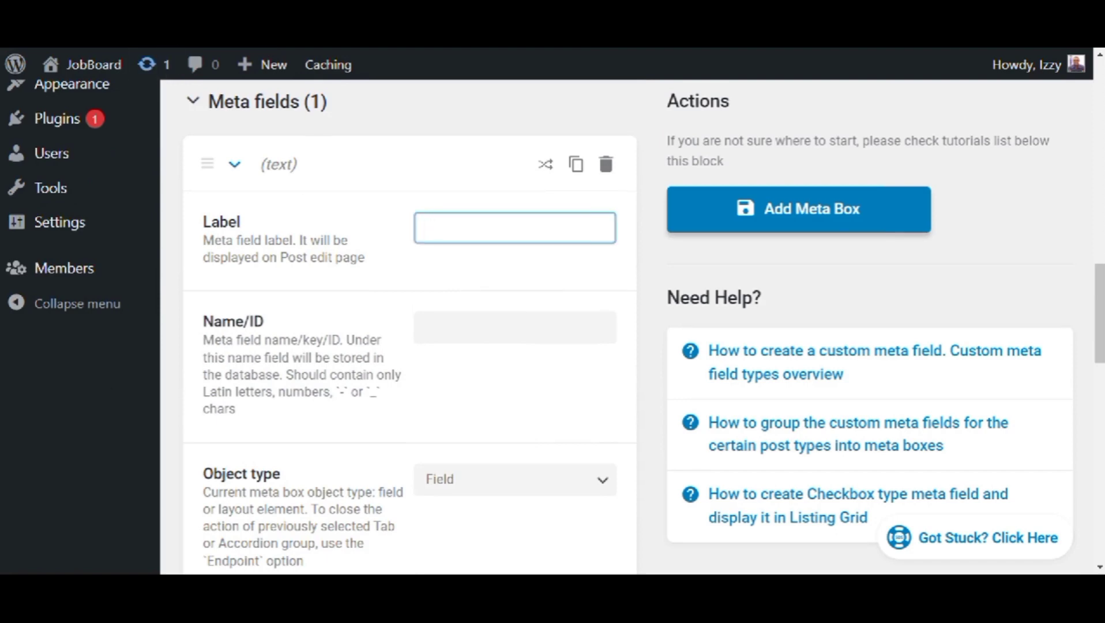
text(Emp)
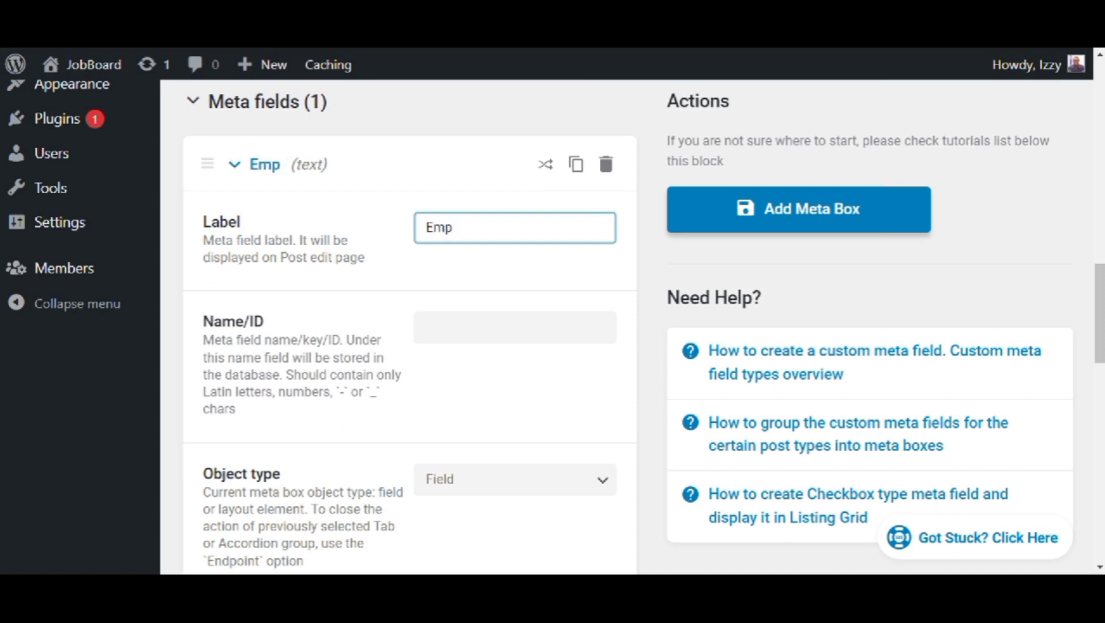
text(loyee U)
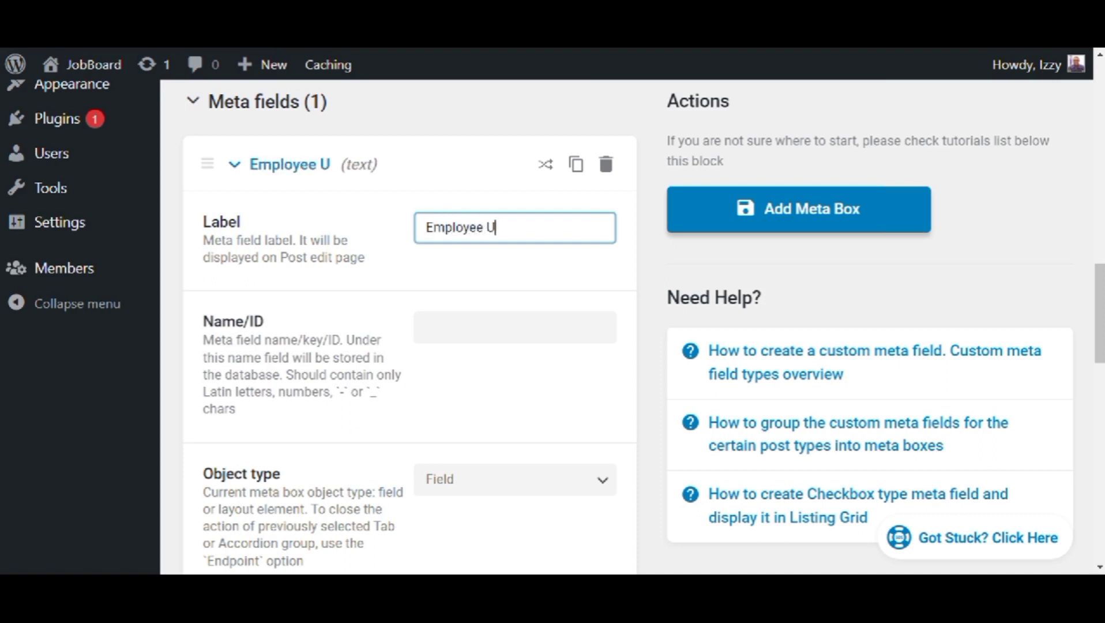
text(sername)
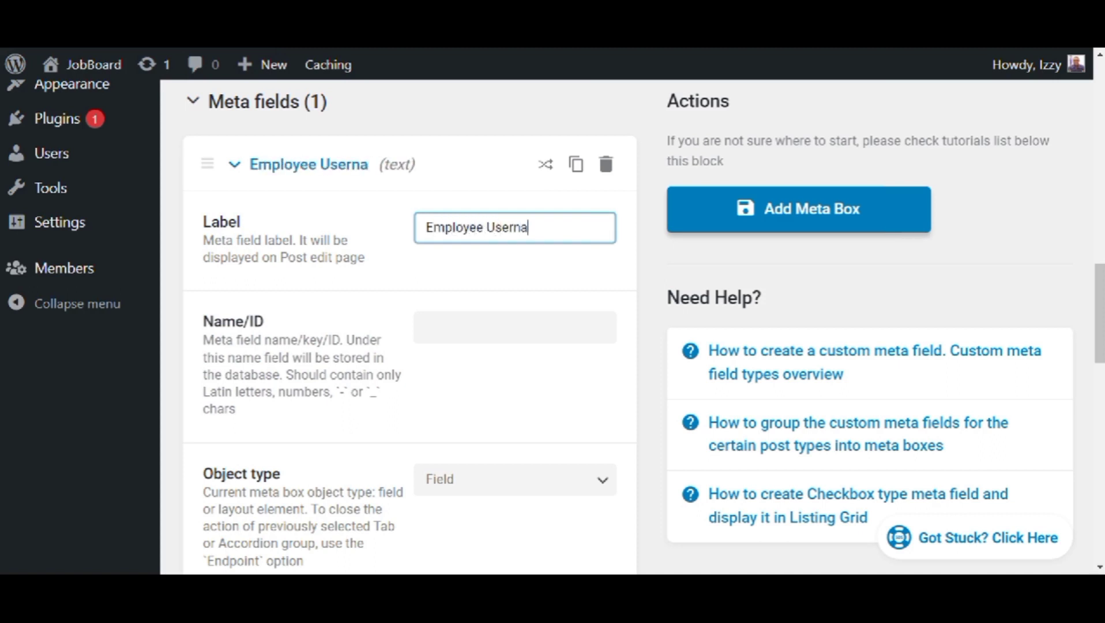
click(341, 173)
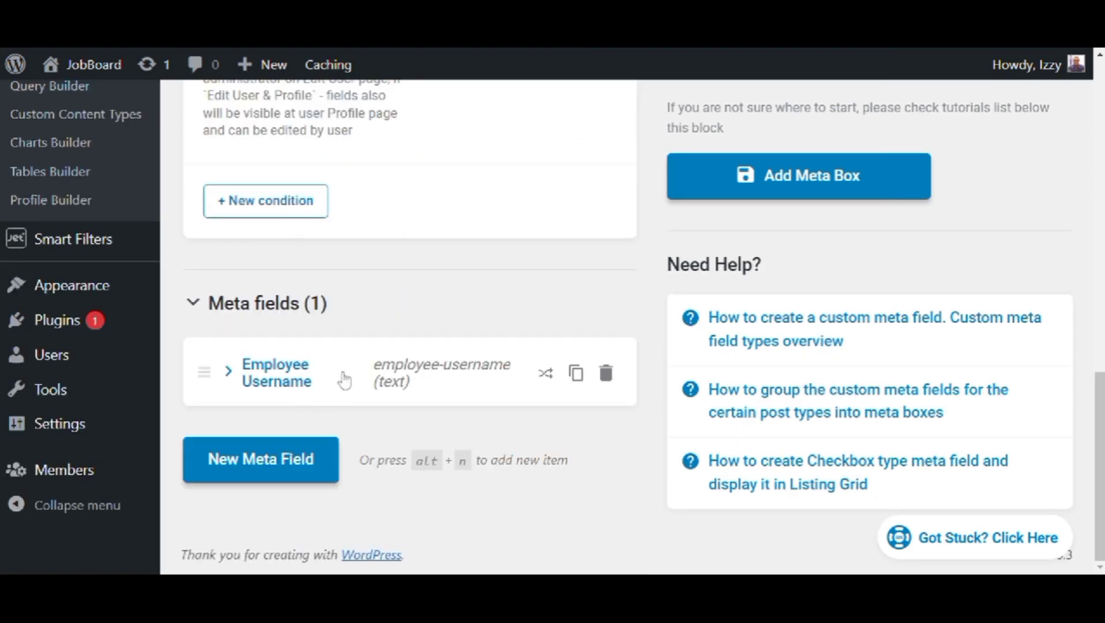
Step: Add a meta field labelled 'Employee First Name'
click(264, 447)
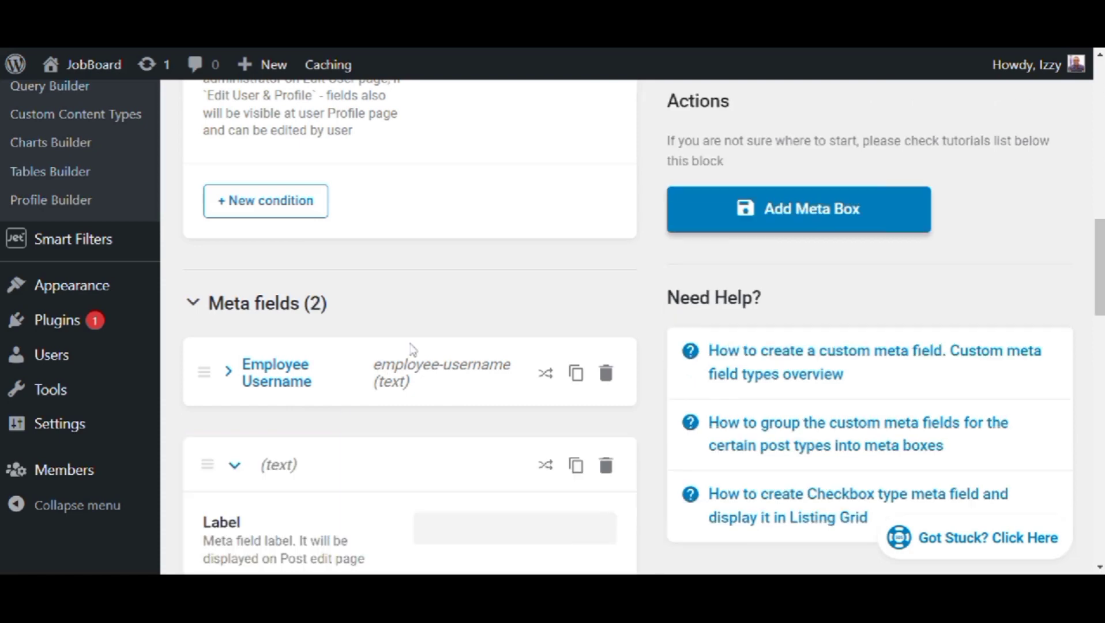
scroll(415, 350, down, 3)
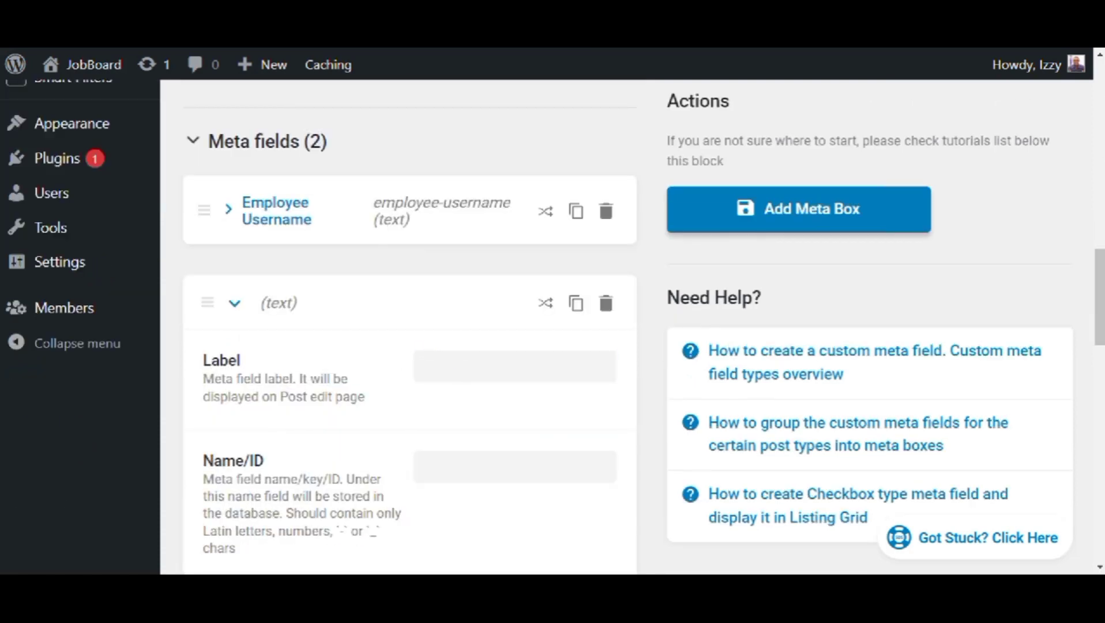
click(514, 366)
text(Emplo)
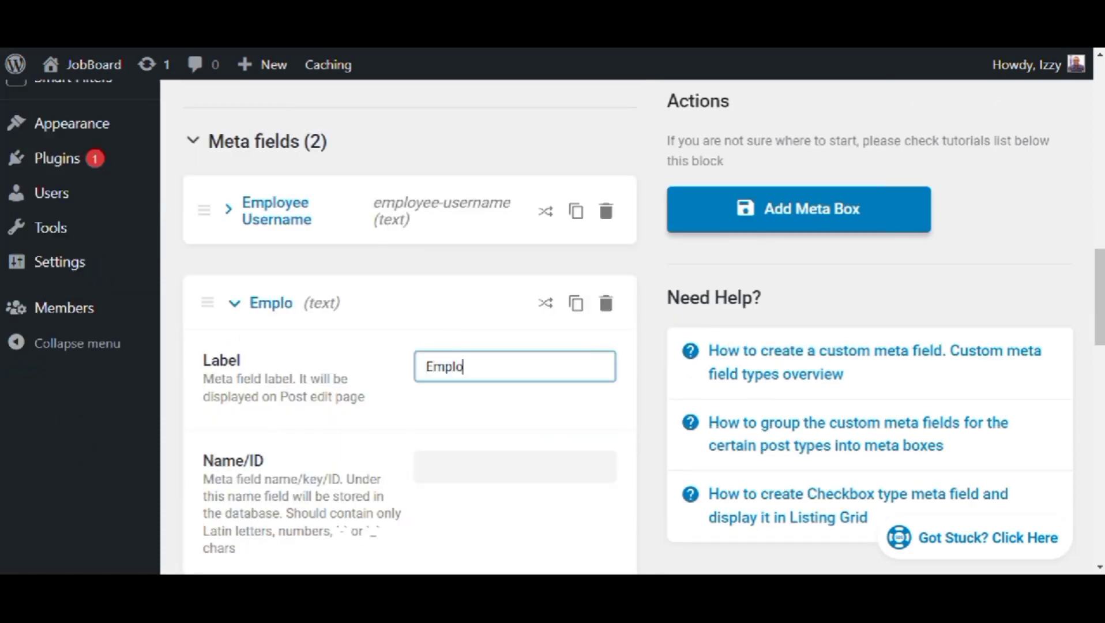
text(yee)
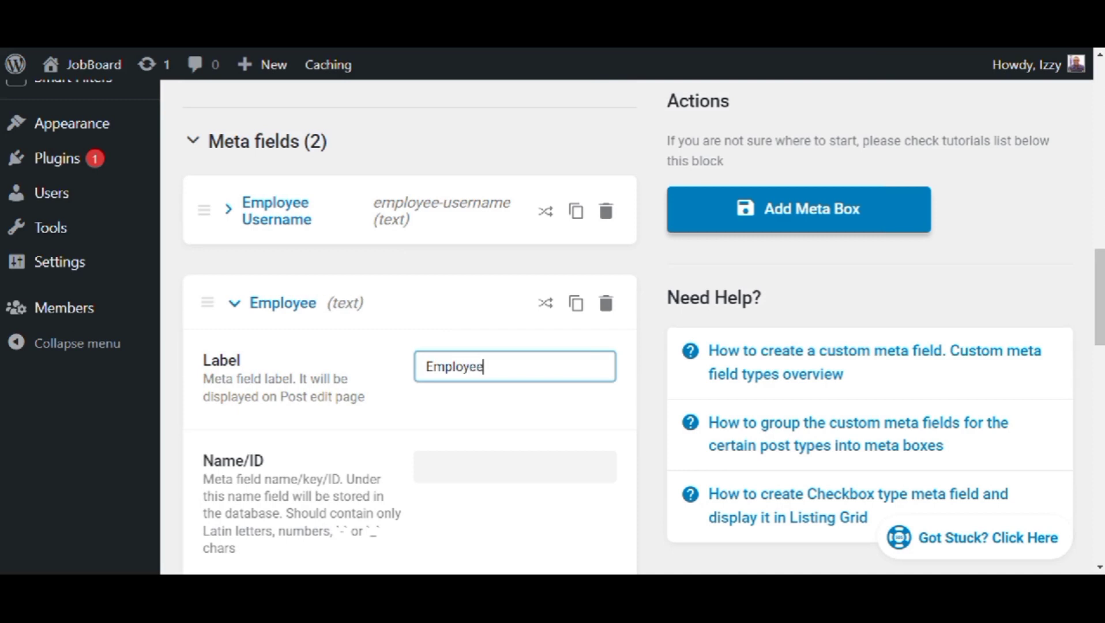
text( Fis)
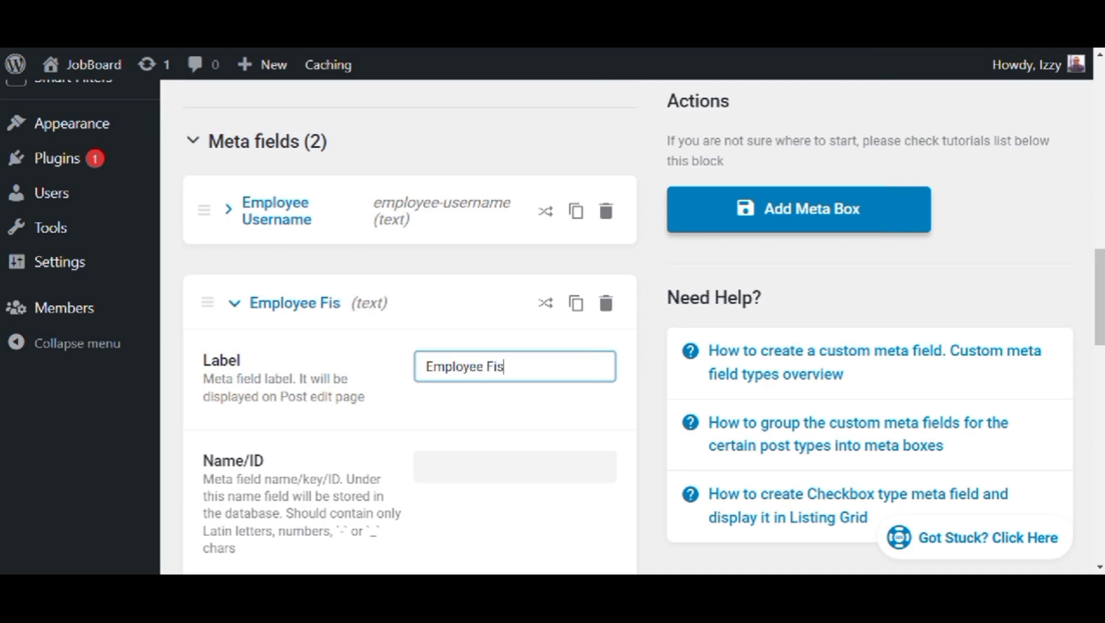
key(BackSpace)
text(rst)
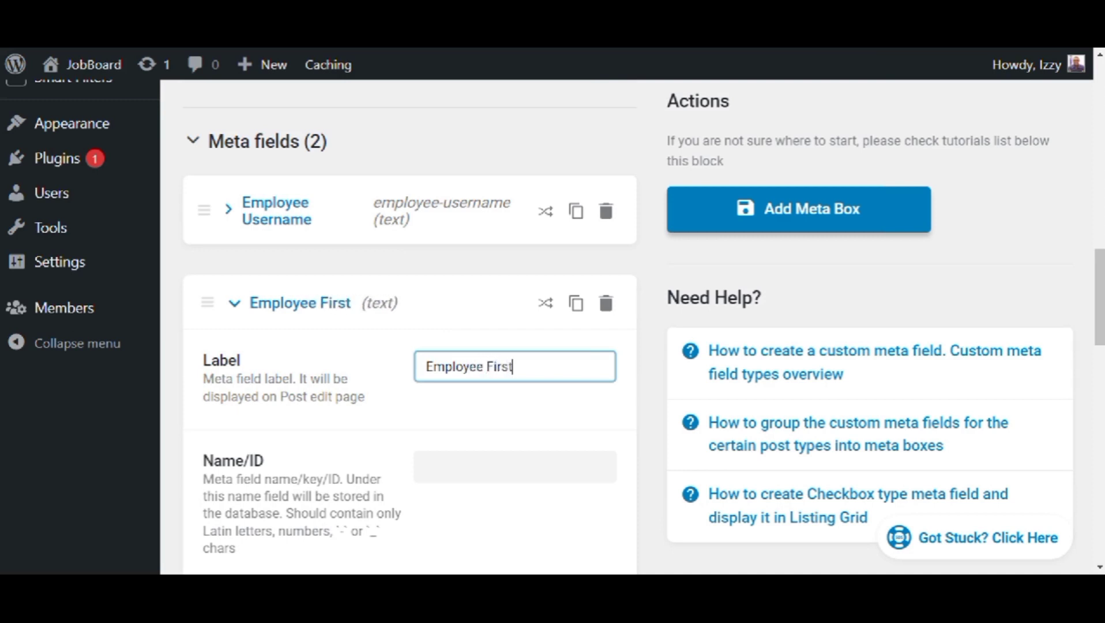
text( Nam)
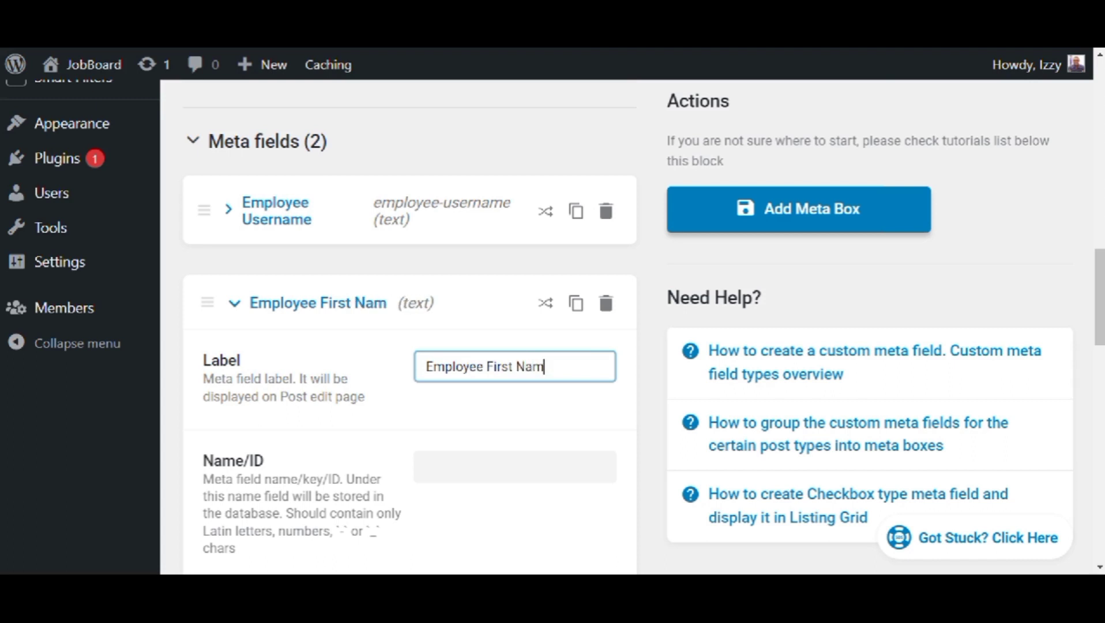
text(e)
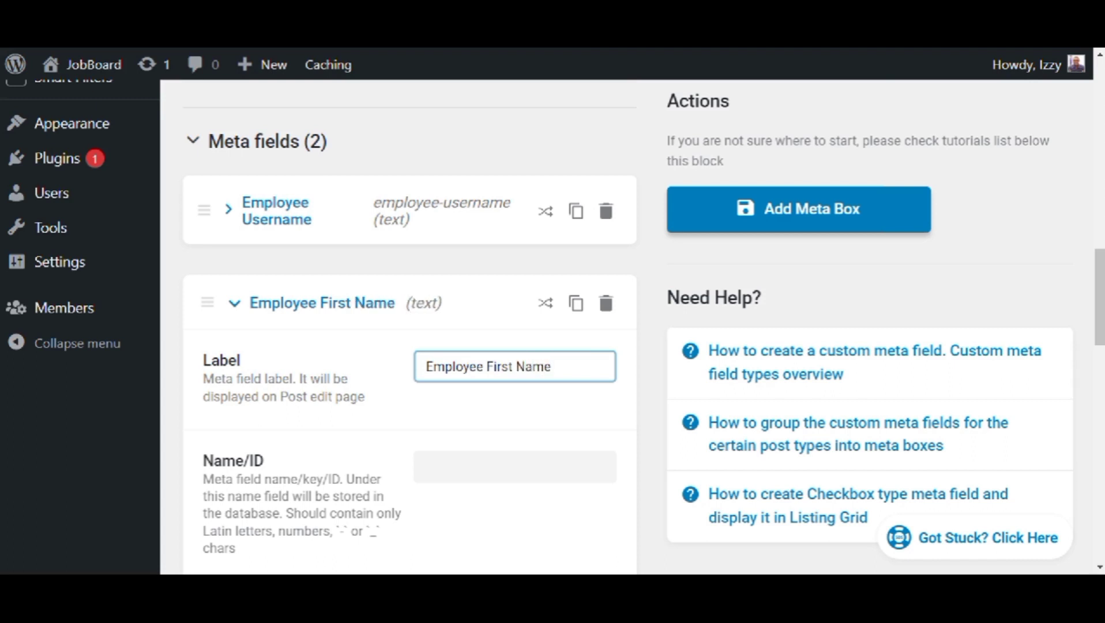
click(358, 314)
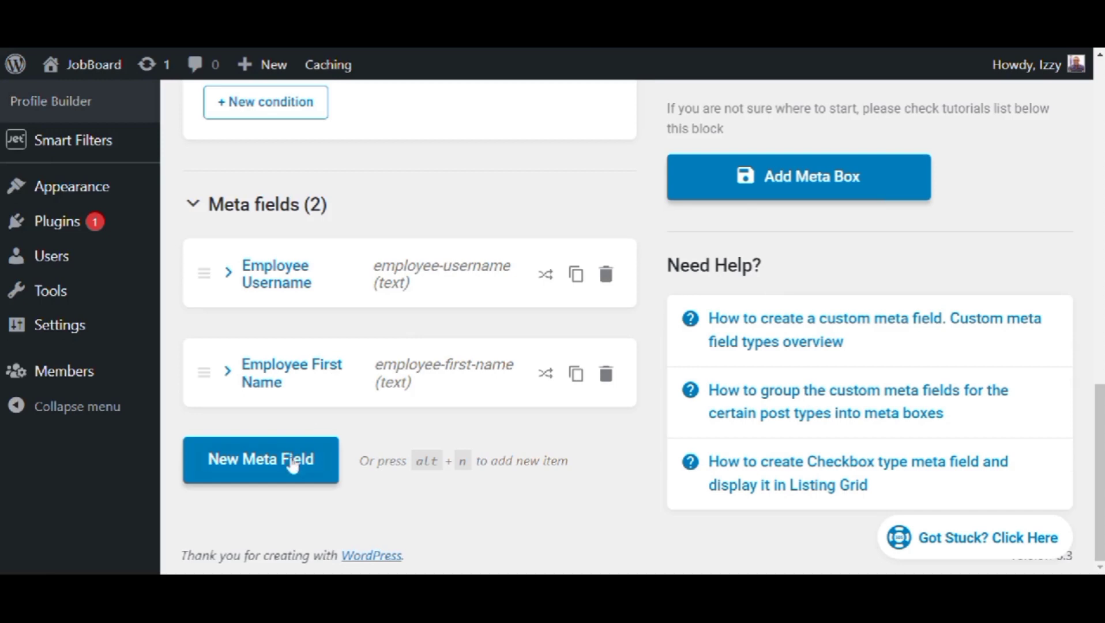
Step: Add meta fields labelled 'Employee Last Name' and 'Employee Address'
click(293, 465)
scroll(382, 313, down, 3)
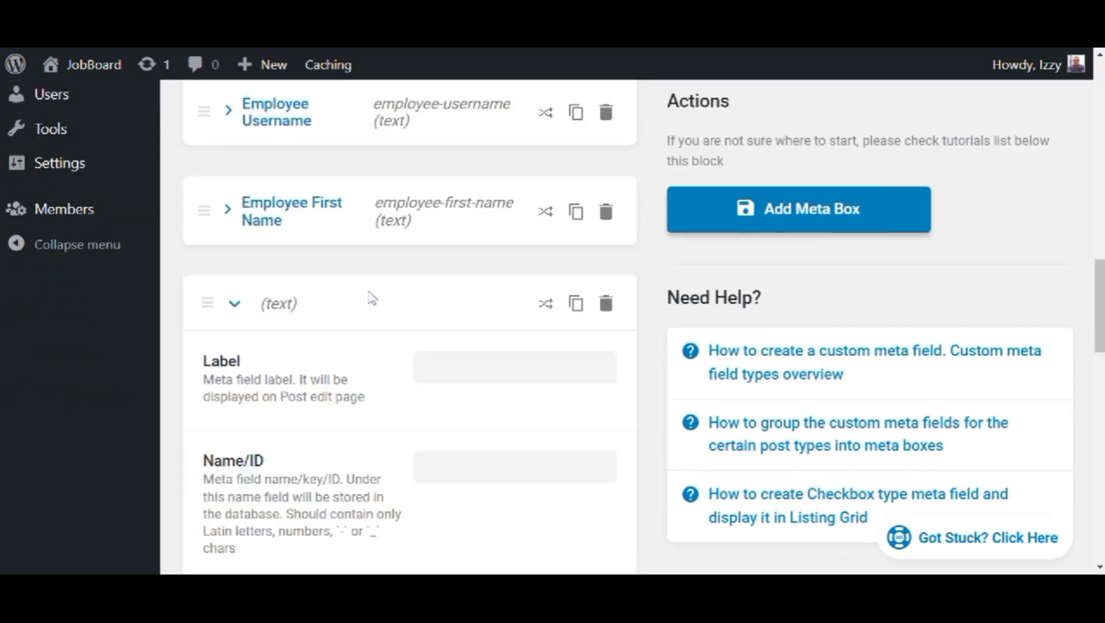
scroll(296, 246, down, 1)
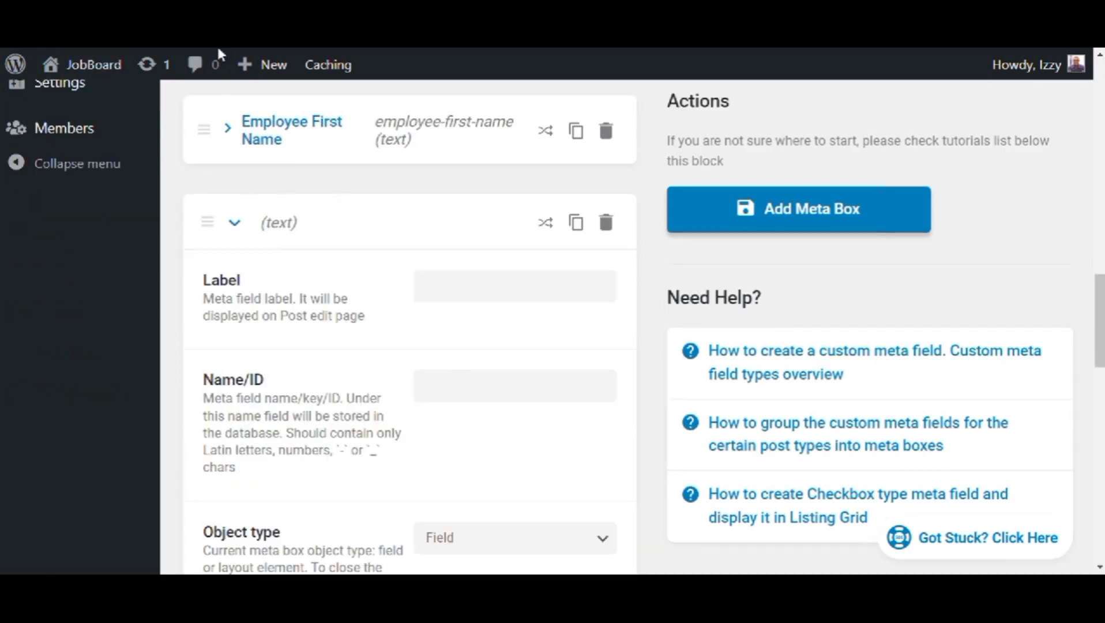
click(490, 287)
text(Employee Last Name)
click(234, 230)
click(271, 461)
scroll(323, 369, down, 2)
click(490, 367)
text(Employee Address)
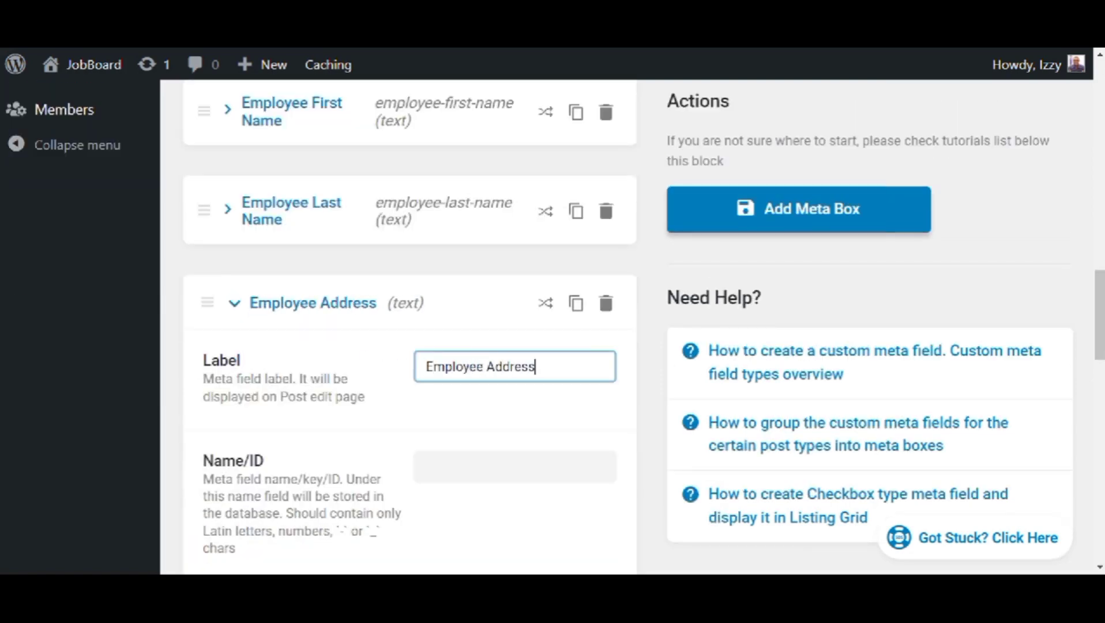
click(235, 303)
Step: Add a meta field labelled 'Employee Profile Image'
click(261, 460)
scroll(323, 369, down, 4)
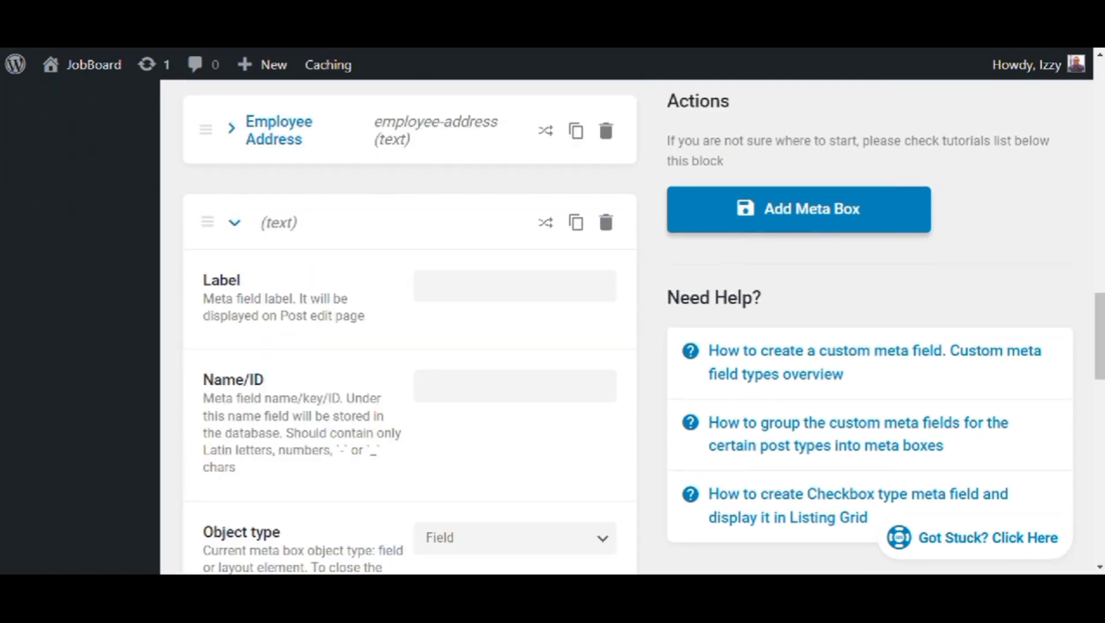
click(490, 287)
text(Employee Profile Image)
key(Tab)
click(298, 226)
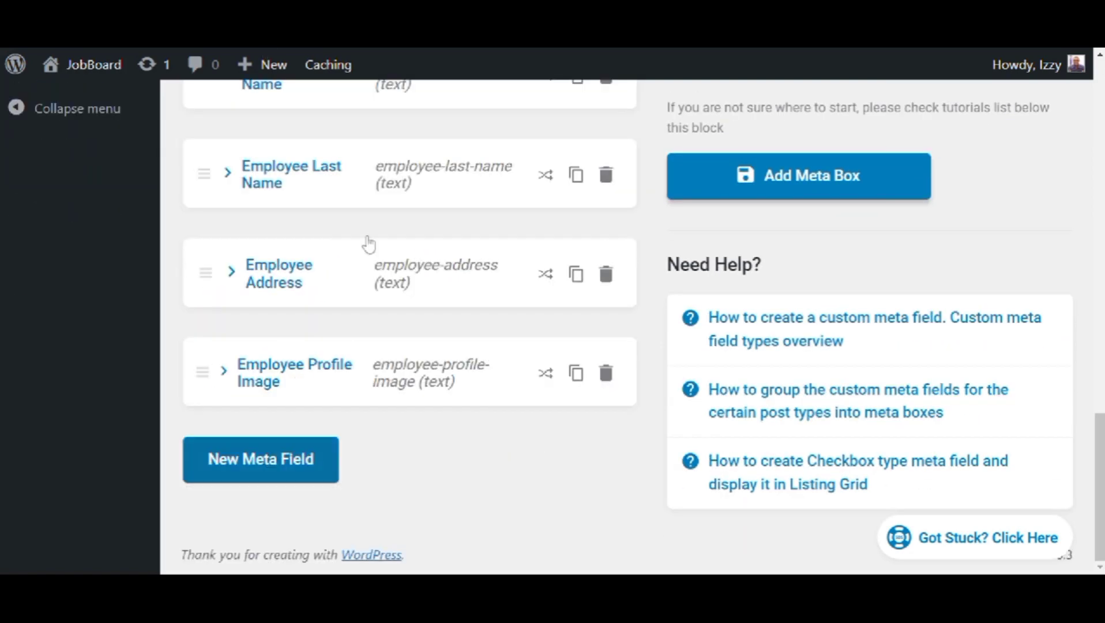
Step: Add an 'Employee Birthdate' meta field with field type Date
click(259, 458)
scroll(323, 369, down, 5)
click(490, 122)
text(Employee Birthdate)
key(Tab)
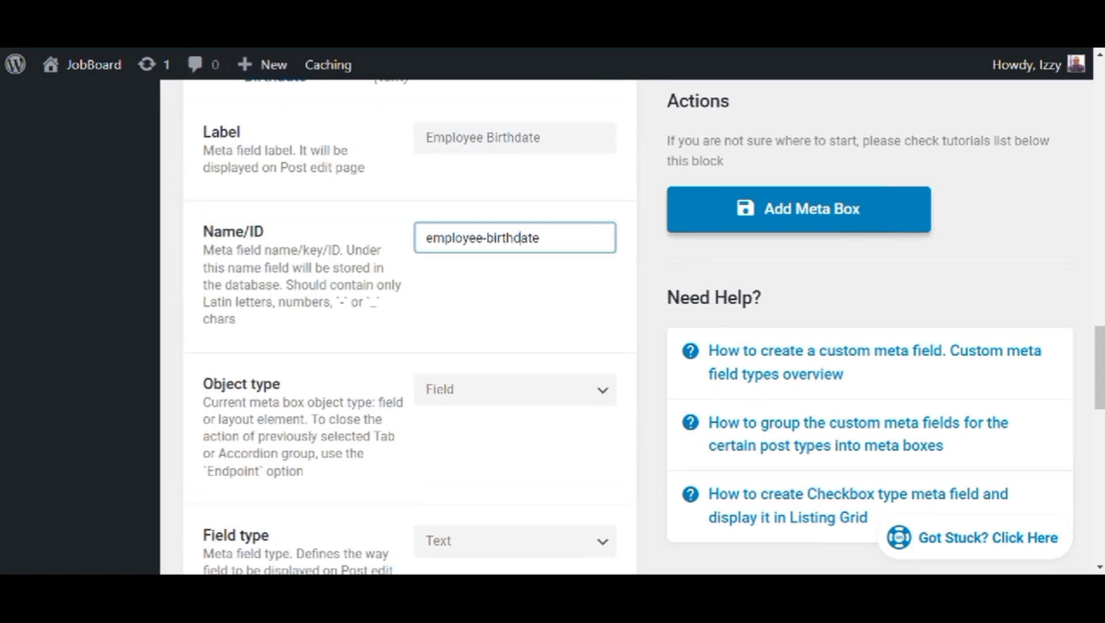
scroll(323, 369, up, 2)
click(235, 176)
click(419, 375)
scroll(419, 375, down, 5)
click(474, 453)
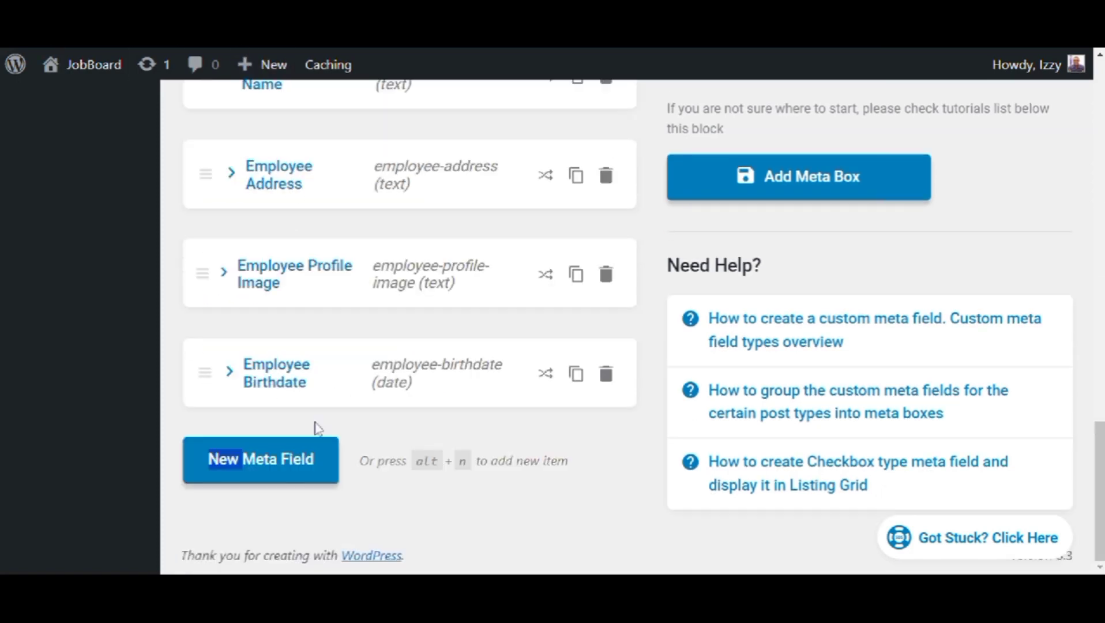
click(306, 459)
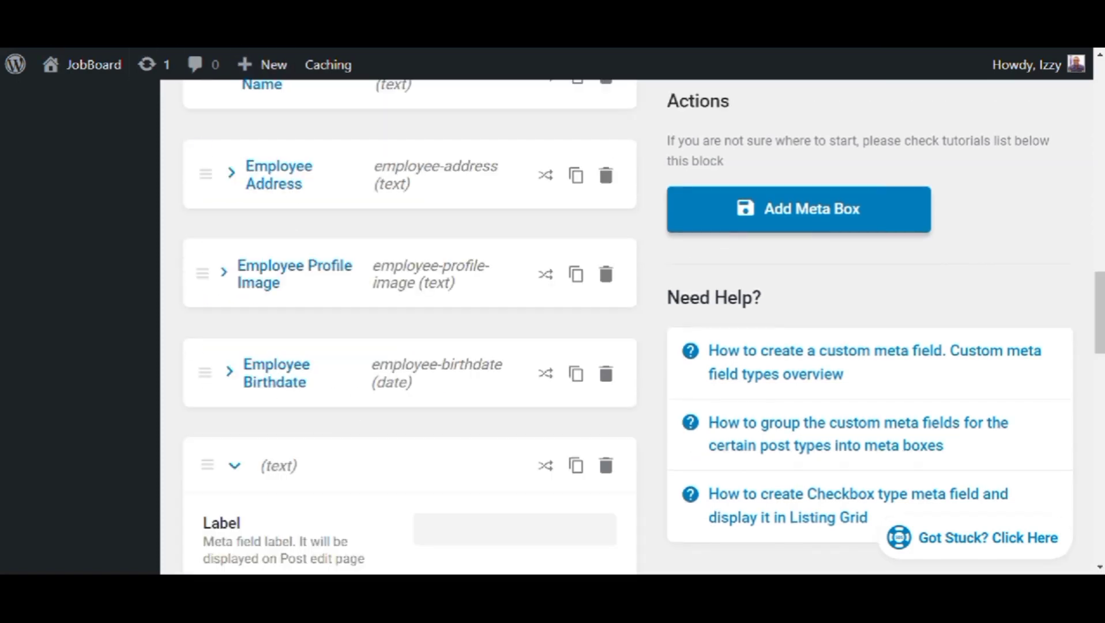
Step: Add 'Professional Description' and 'Years of Experience' meta fields
scroll(323, 368, down, 4)
click(490, 285)
text(Professional Description)
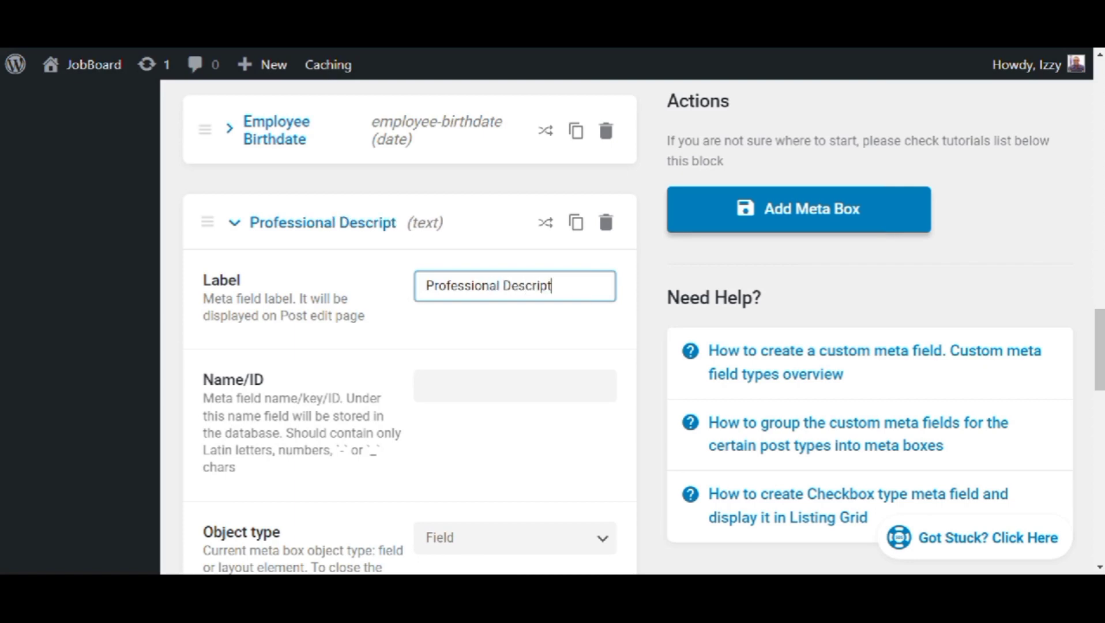
key(ctrl+Return)
text(Years of Experience)
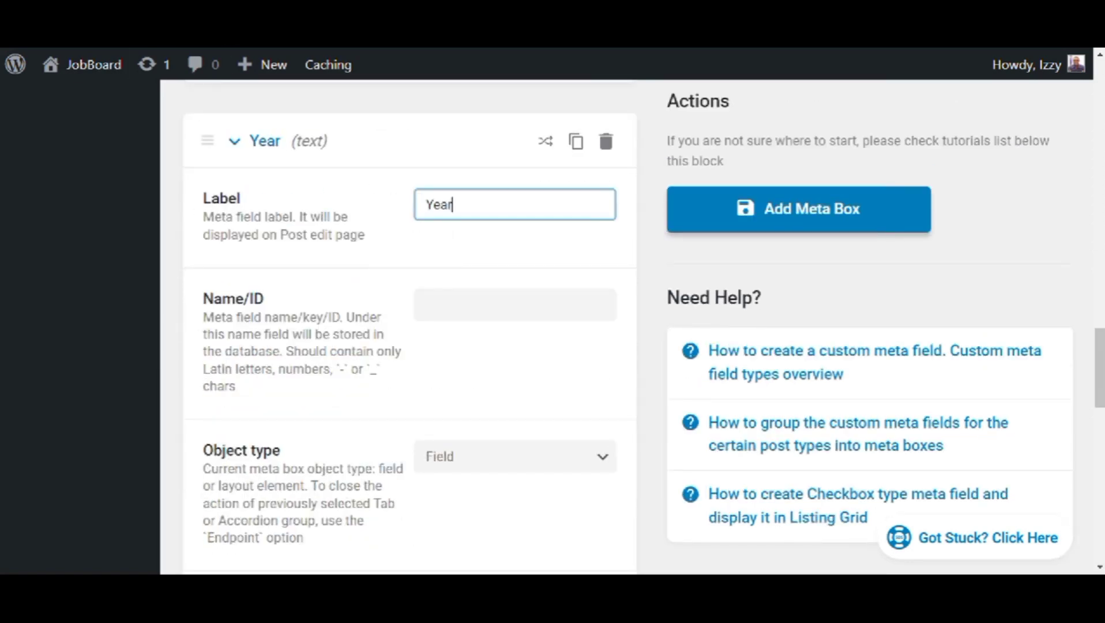
key(ctrl+Return)
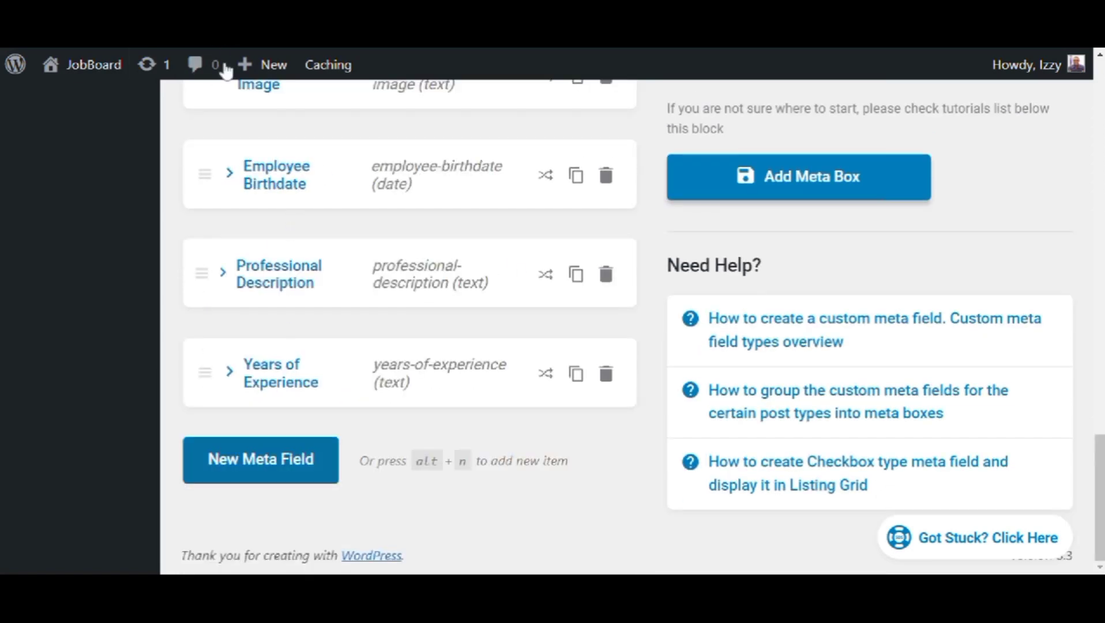
key(ctrl+Return)
Step: Add a Disability meta field of type Radio
scroll(484, 287, down, 1)
click(484, 286)
text(Disability)
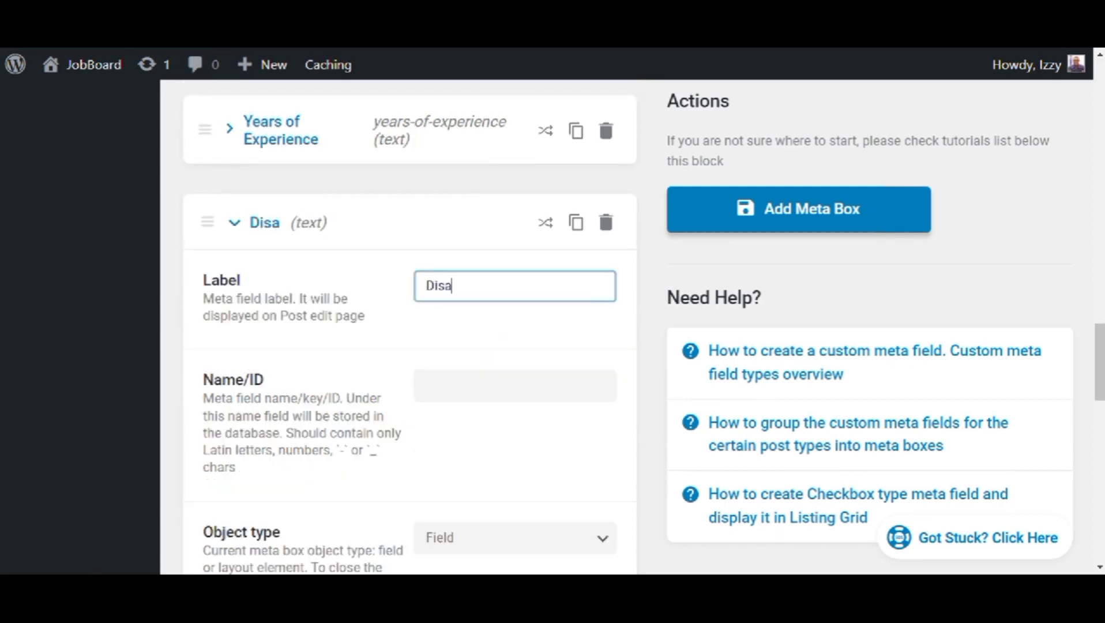
click(487, 328)
scroll(488, 288, down, 5)
click(488, 277)
click(456, 202)
scroll(456, 200, down, 3)
Step: Give Disability a default 'No' option and add a second option
click(297, 371)
scroll(483, 288, down, 3)
click(483, 286)
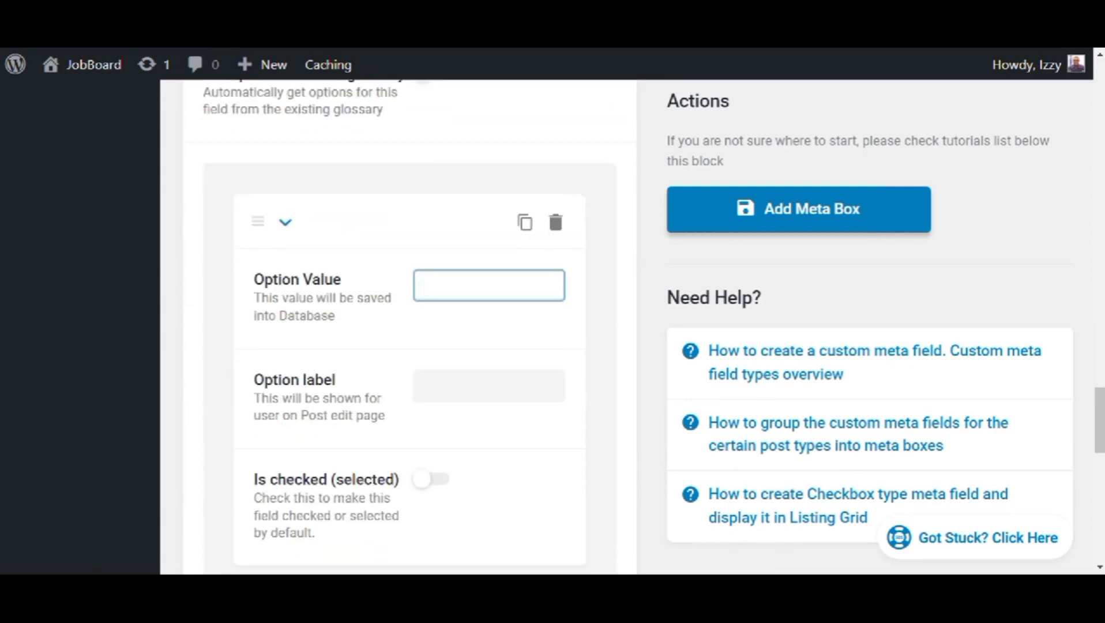
text(No)
click(489, 385)
text(No)
scroll(488, 387, down, 1)
click(430, 397)
click(286, 141)
click(309, 208)
click(488, 289)
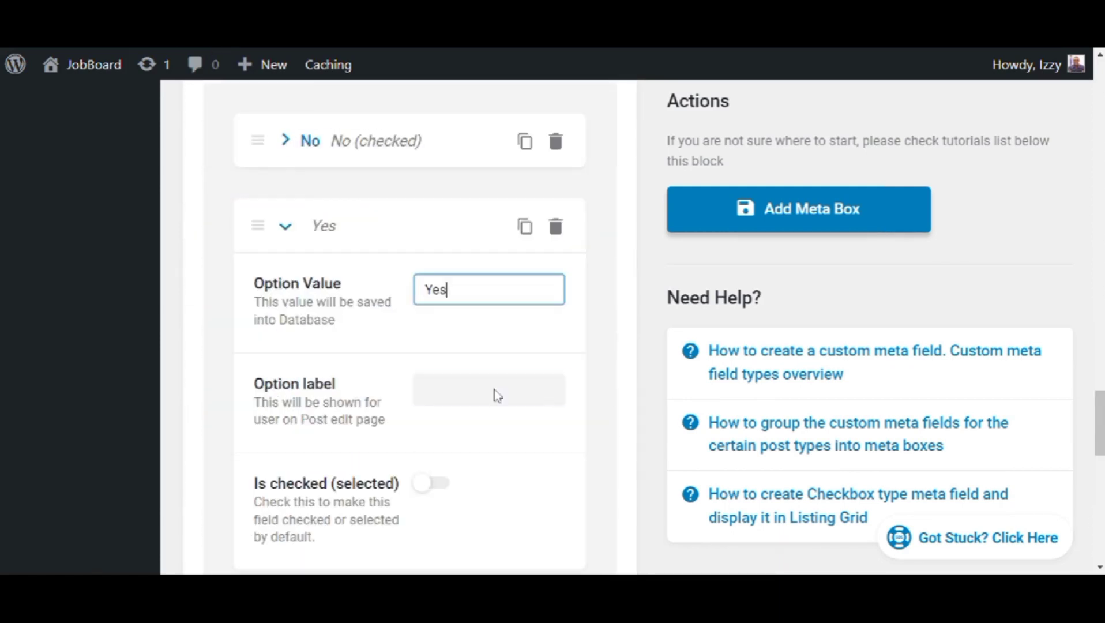
scroll(344, 292, up, 10)
click(288, 300)
Step: Add a 'Specify Disability' meta field
click(248, 461)
text(Specify D)
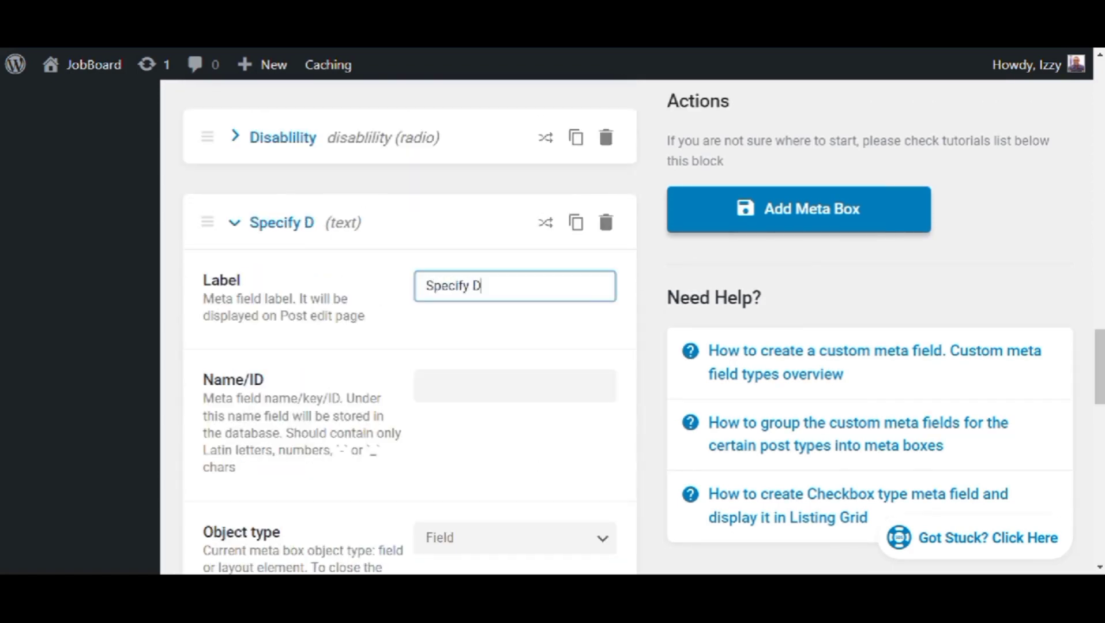
text(isability)
click(234, 227)
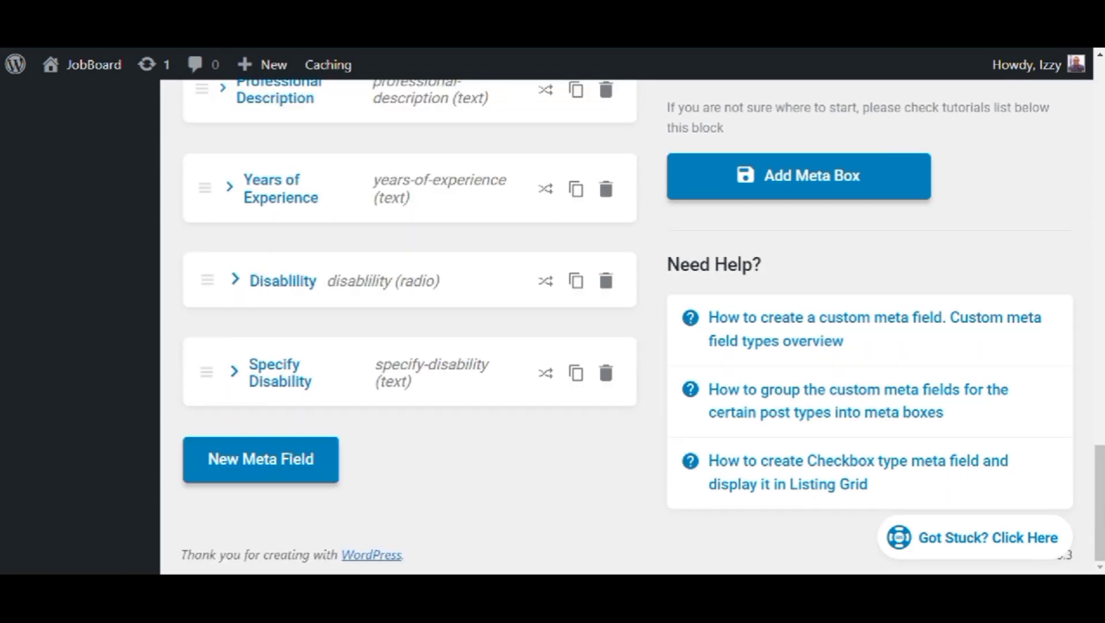
Step: Add a 'Work Positions In V' repeater field with a 'Work Position' sub-field
click(303, 464)
text(Work Positions In V)
scroll(496, 326, down, 5)
click(496, 300)
click(462, 507)
scroll(403, 346, down, 2)
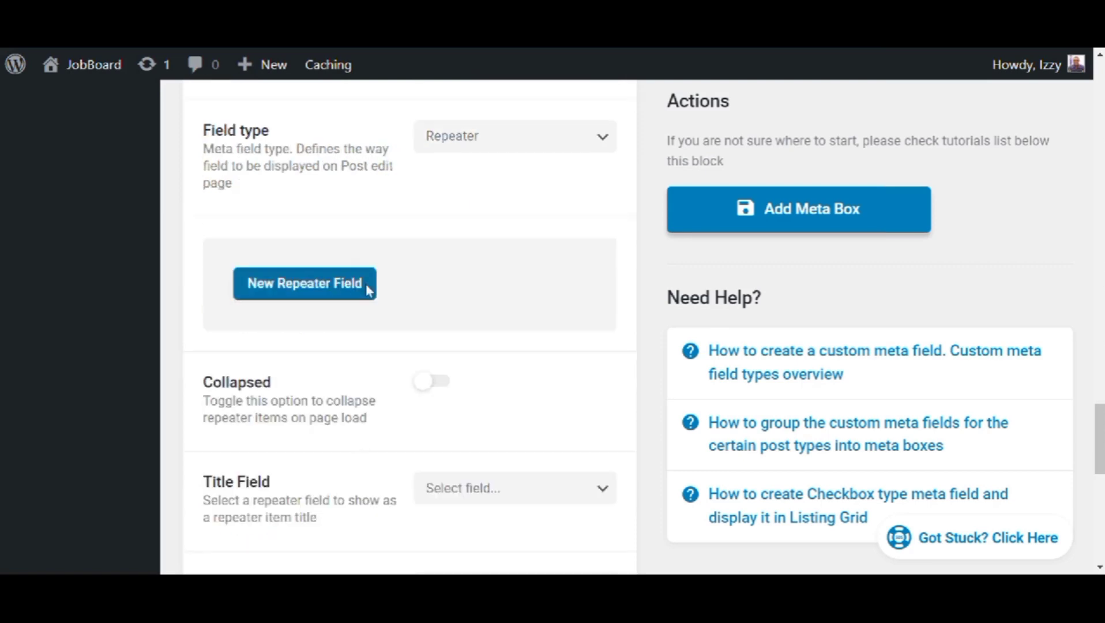
click(367, 289)
text(Work Position)
click(285, 295)
Step: Add a 'Salary In View' meta field
scroll(295, 346, down, 10)
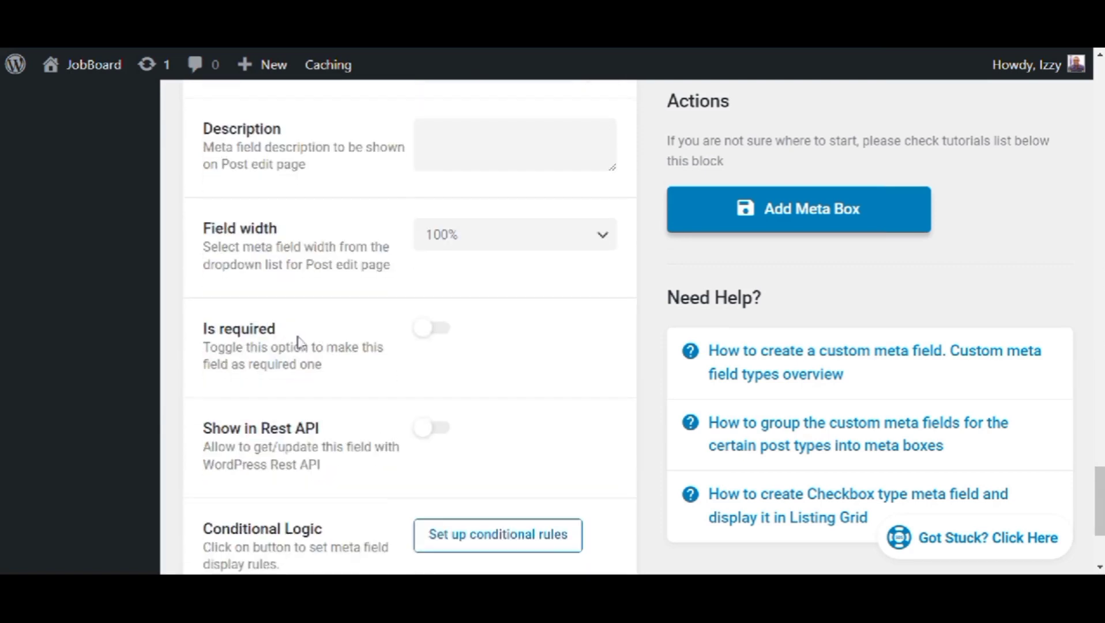
click(277, 455)
scroll(277, 455, down, 5)
click(515, 206)
text(Salarty)
key(BackSpace)
key(BackSpace)
key(BackSpace)
text(y In View)
click(235, 141)
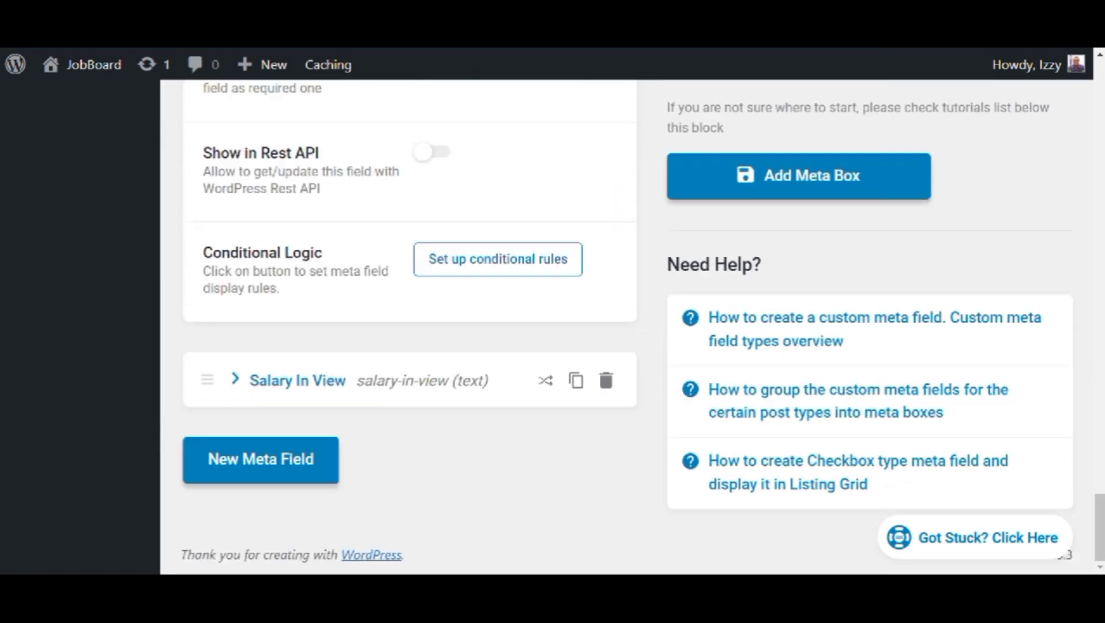
Step: Add a Languages checkbox field that allows and saves custom values, with options from a glossary
click(259, 460)
scroll(458, 405, down, 2)
click(496, 368)
text(Languages)
scroll(496, 377, down, 7)
click(496, 203)
click(479, 341)
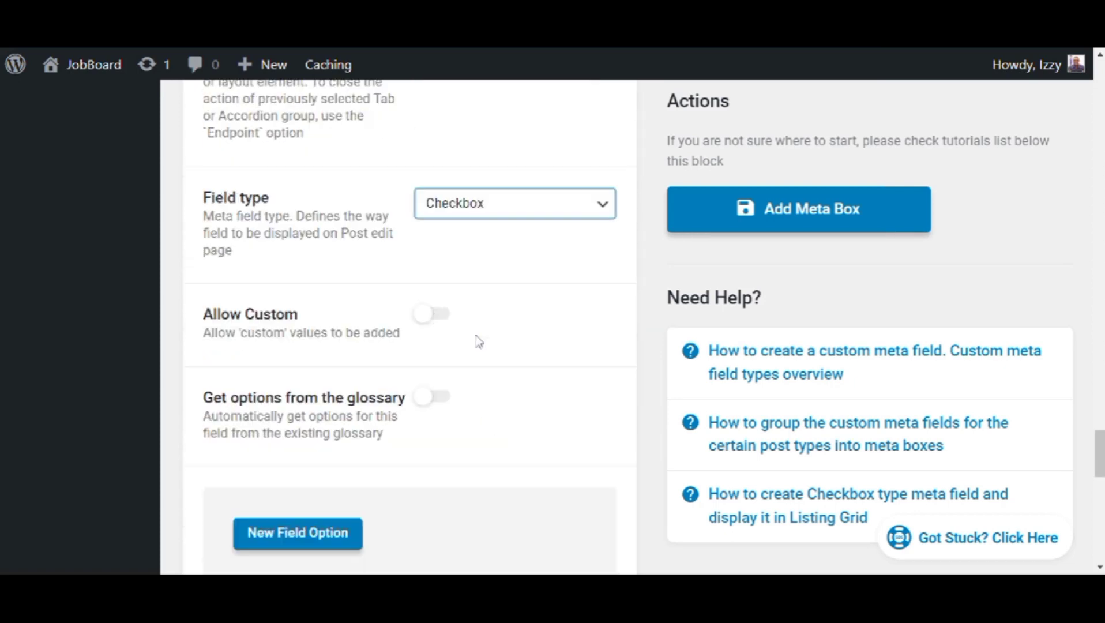
click(432, 315)
click(432, 396)
click(433, 254)
scroll(306, 273, up, 10)
click(234, 384)
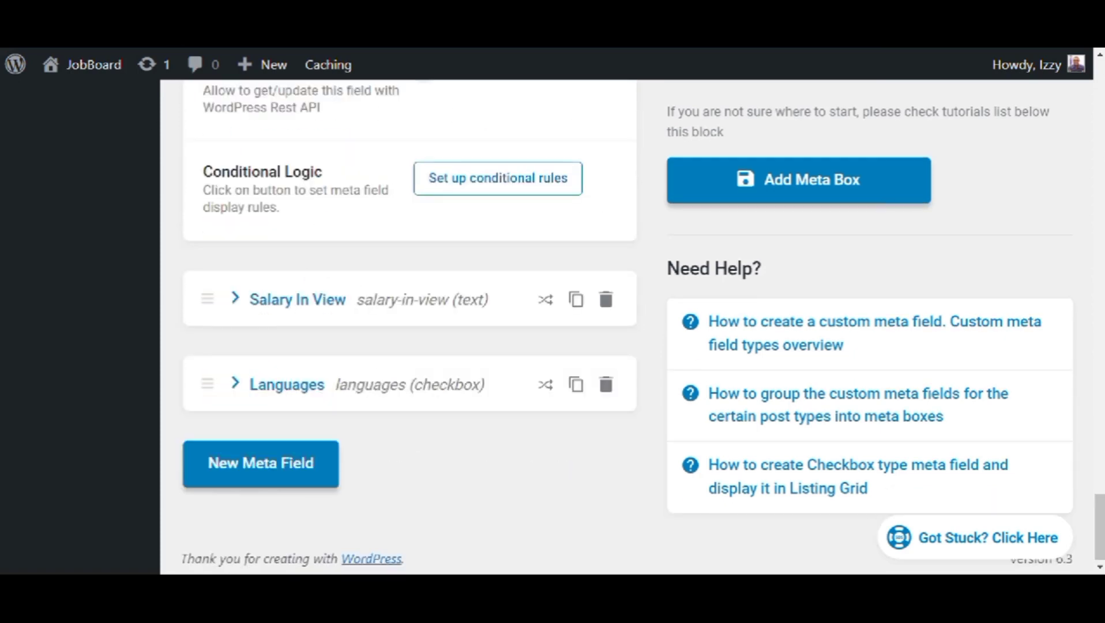
Step: Add an Employee Skills checkbox field allowing custom values, using the Employee Skills glossary
click(261, 462)
click(466, 298)
text(Employee Skills)
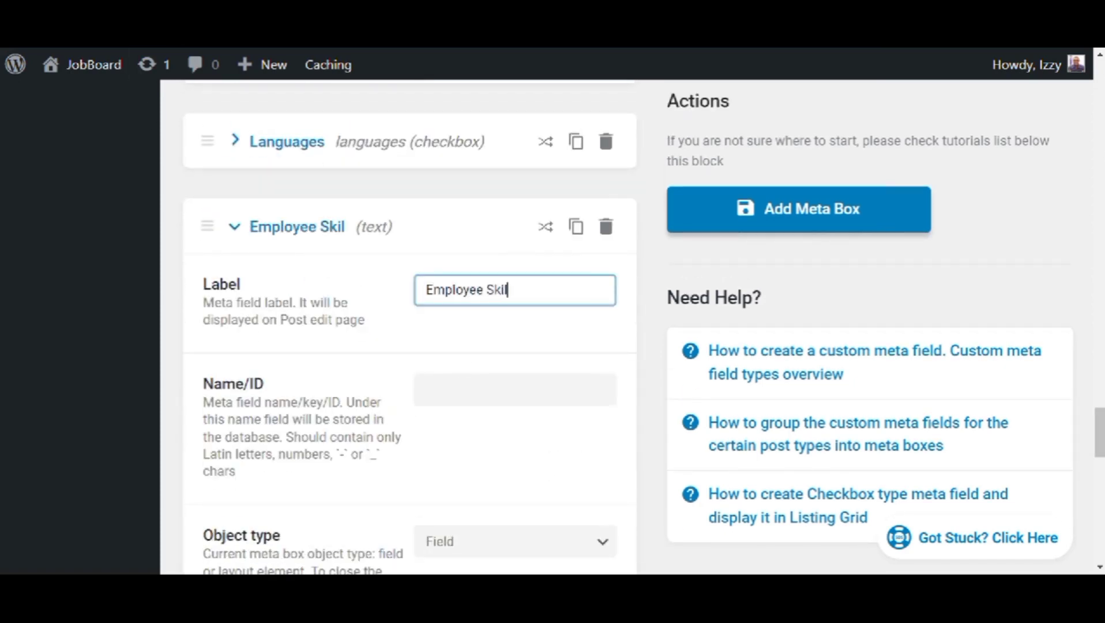
scroll(473, 352, down, 6)
click(465, 216)
click(466, 345)
scroll(455, 323, down, 2)
click(435, 161)
click(434, 240)
click(434, 337)
scroll(486, 326, down, 2)
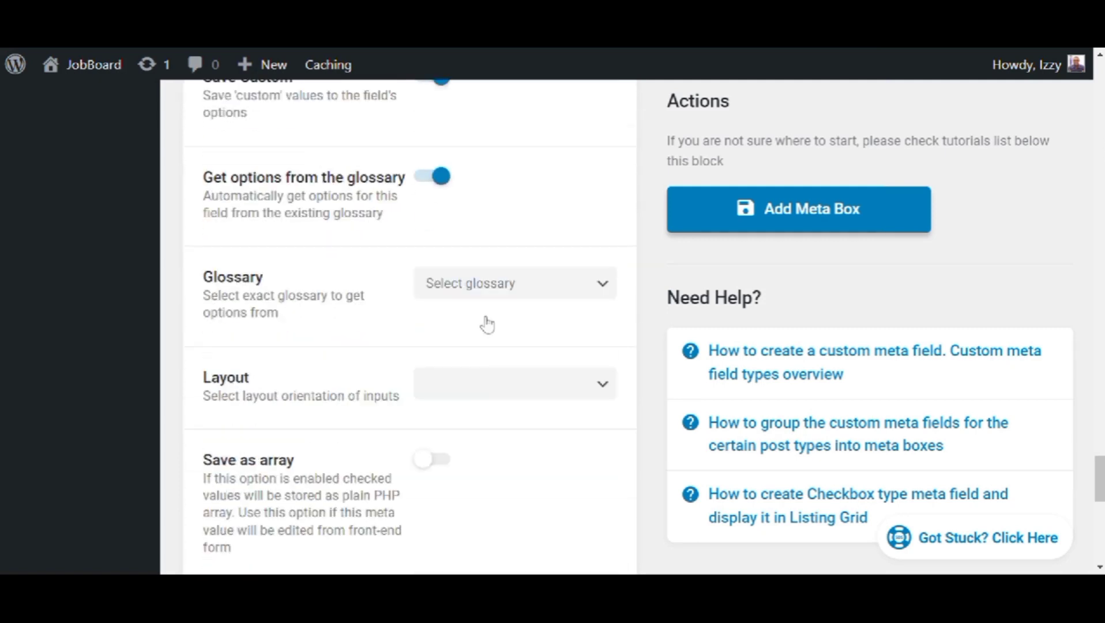
scroll(466, 271, down, 3)
scroll(367, 246, up, 13)
click(357, 384)
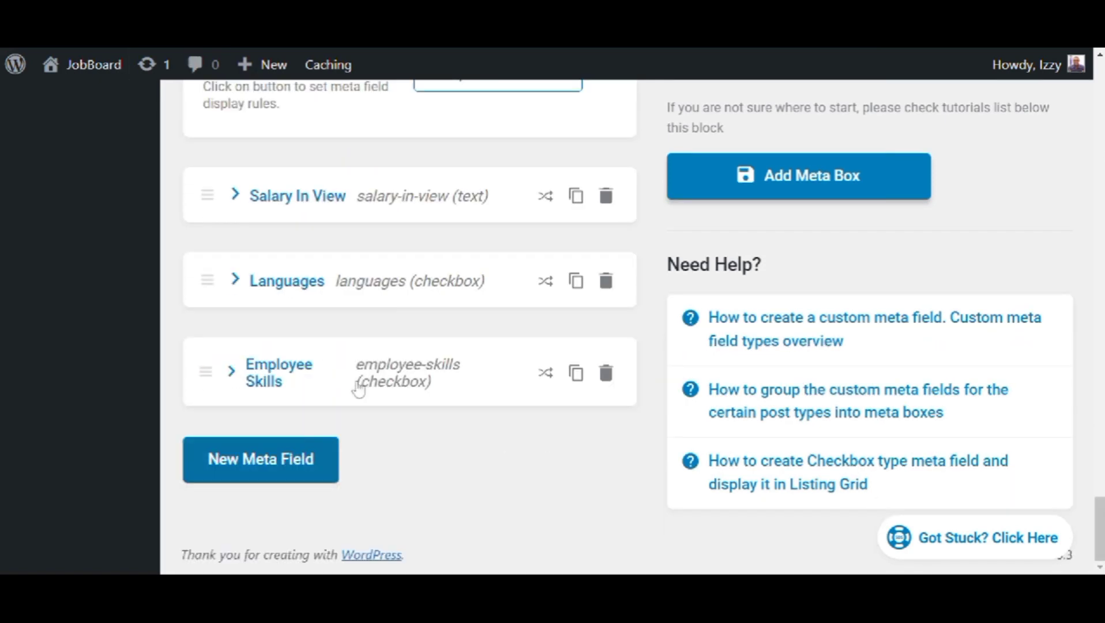
click(263, 459)
click(497, 366)
Step: Add an 'Employee Education' meta field of type Repeater
text(Employee Education)
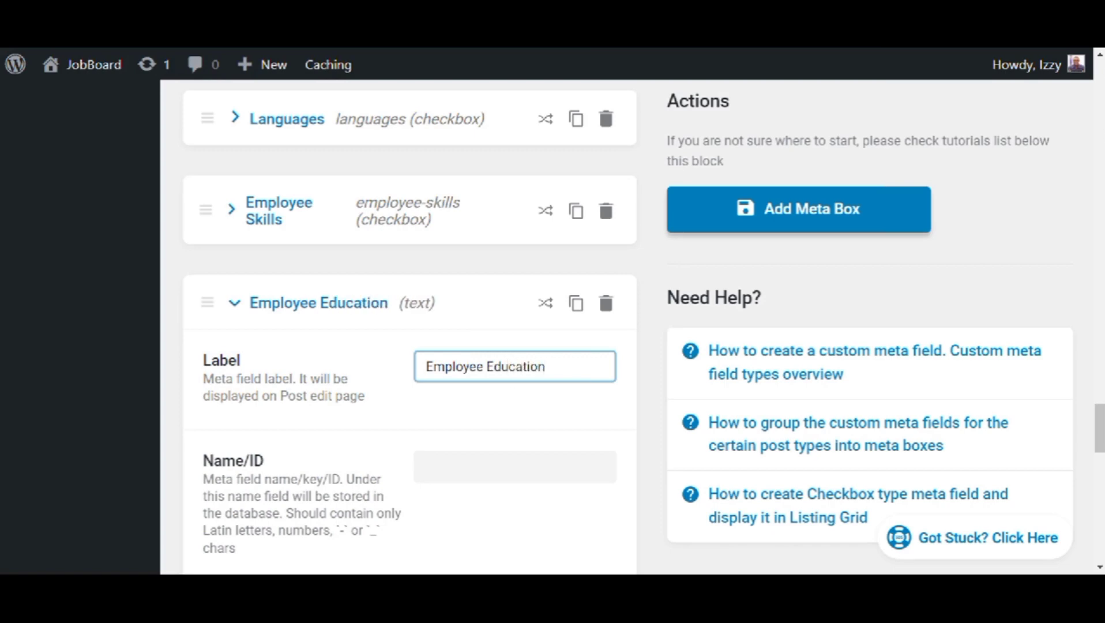
scroll(497, 316, down, 1)
scroll(497, 316, down, 5)
click(491, 299)
click(439, 219)
Step: Add Name of Institution, Institution Country and Degree Attained sub-fields to the repeater
scroll(440, 220, down, 4)
click(341, 126)
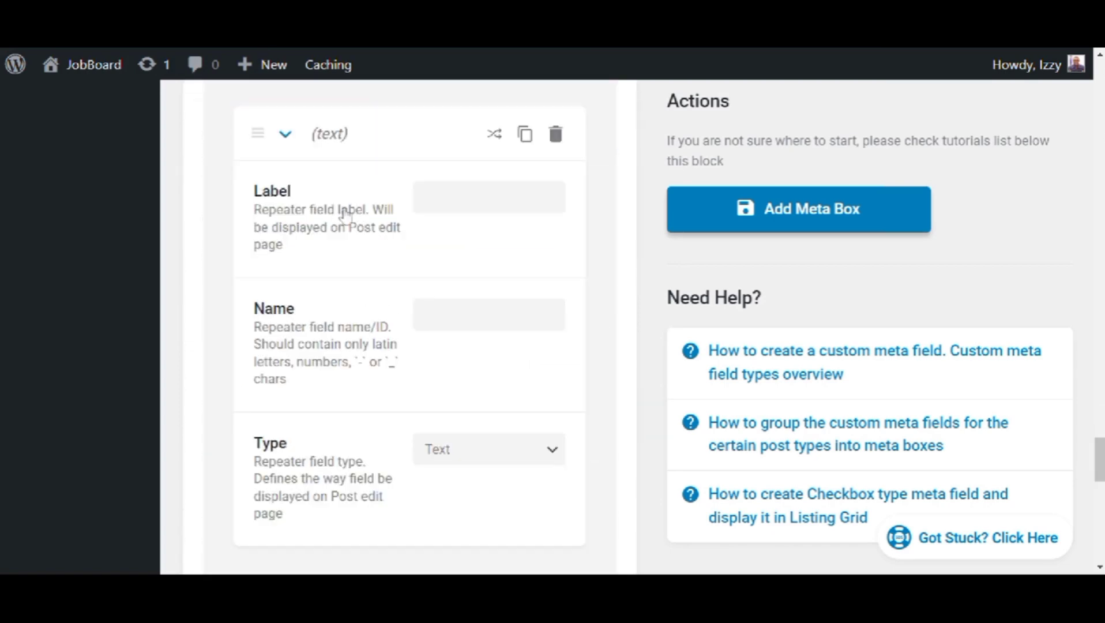
click(489, 197)
text(Name of Institution)
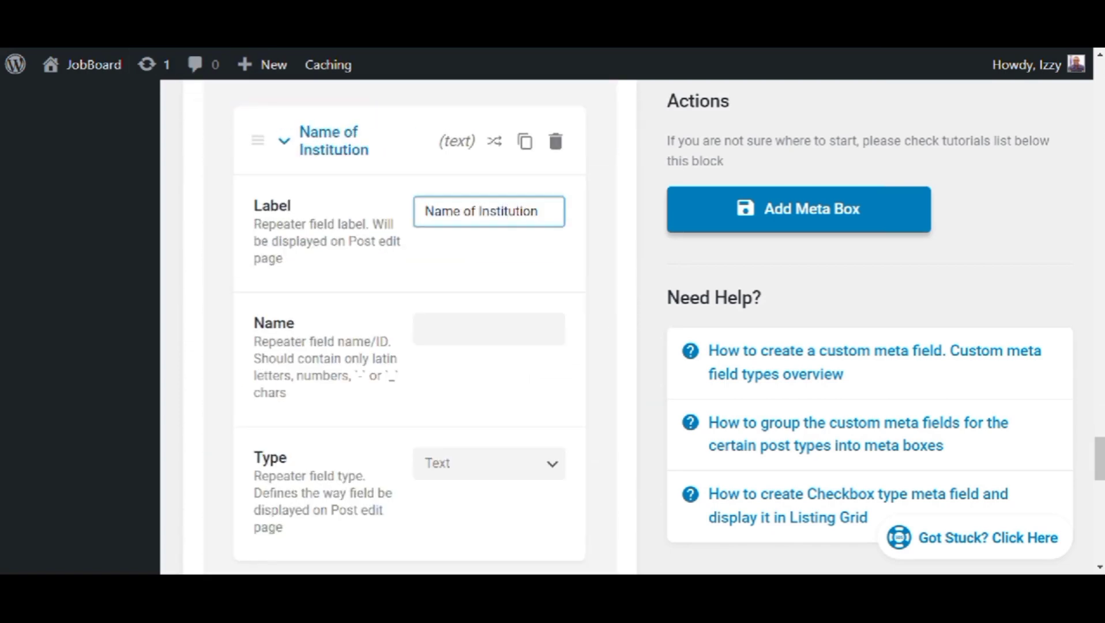
click(285, 142)
click(341, 242)
click(489, 313)
text(Institution Country)
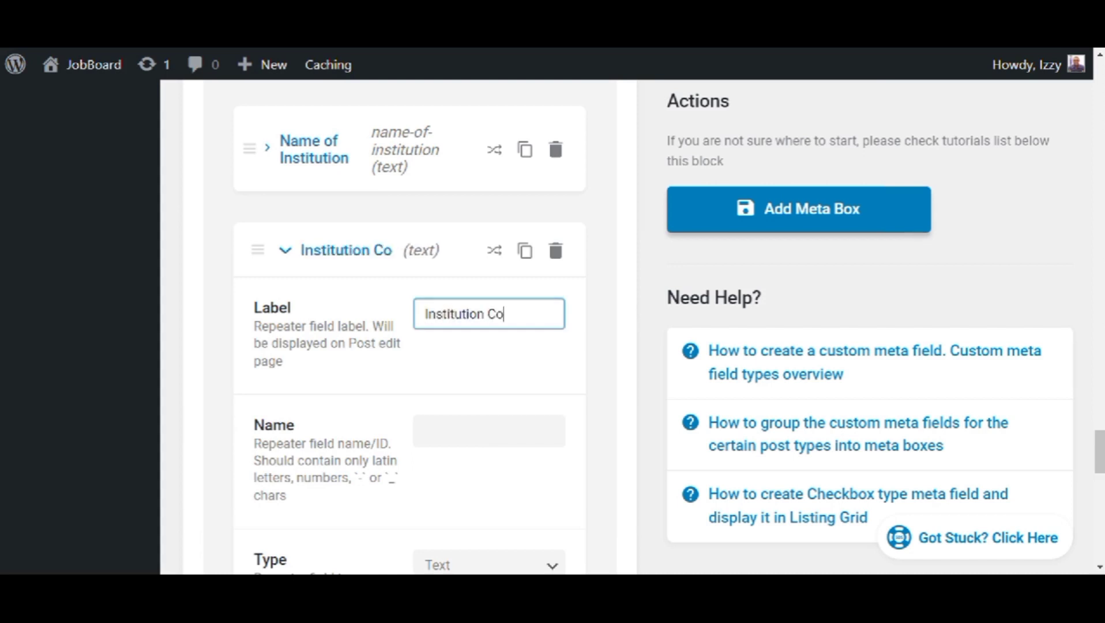
click(284, 250)
click(304, 336)
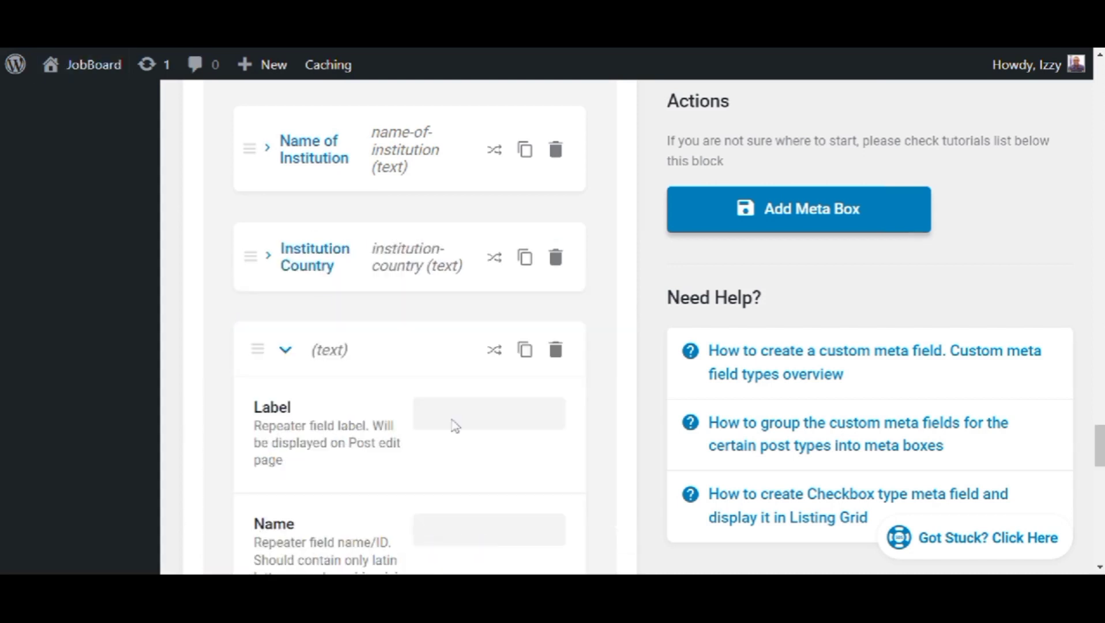
click(451, 422)
text(Degree Attained)
click(283, 347)
Step: Add 'Education Start Date' and 'Education End Date' repeater sub-fields
scroll(365, 292, down, 3)
click(365, 292)
click(488, 350)
text(Edacation Start Date)
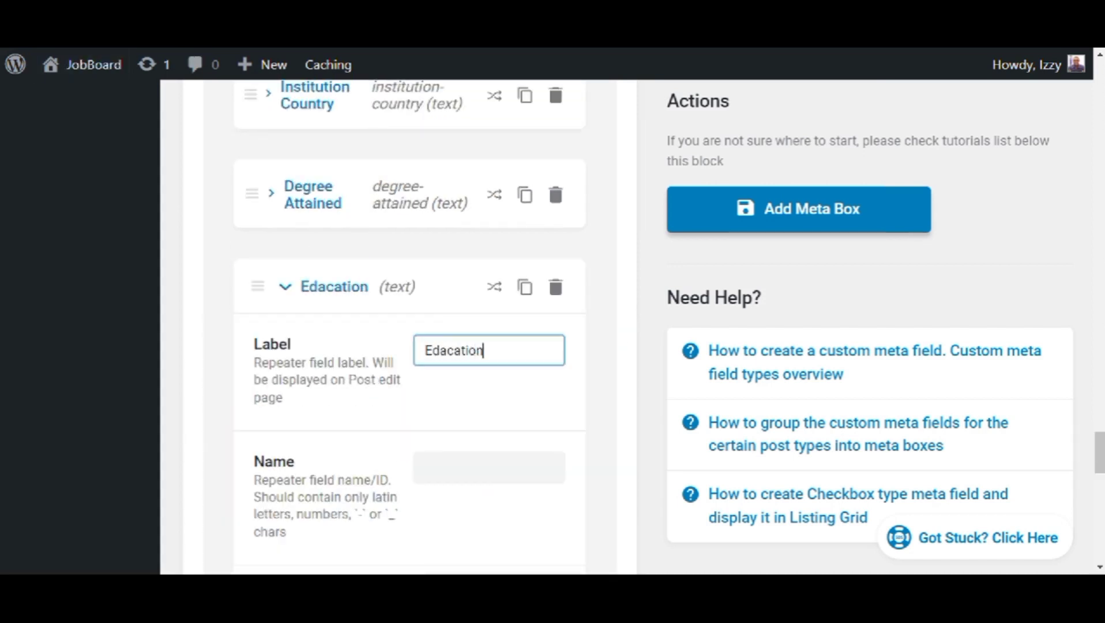
click(455, 336)
scroll(411, 298, down, 6)
click(325, 222)
click(489, 285)
text(Education End Date)
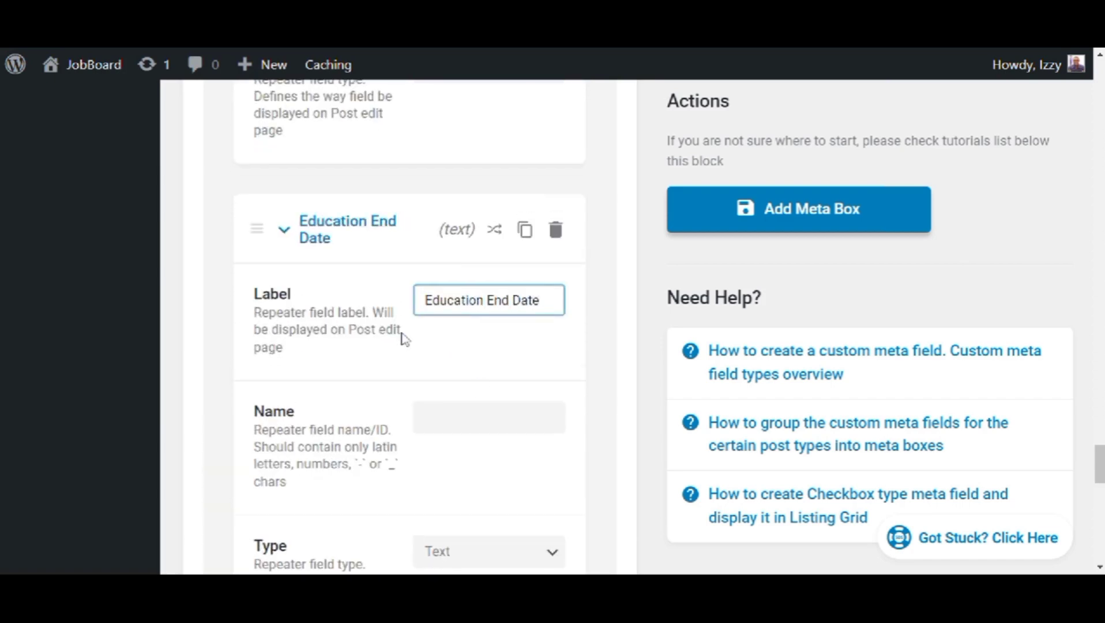
click(348, 230)
Step: Set Education End Date's type to Date and save the meta box
scroll(427, 346, up, 5)
click(466, 395)
scroll(426, 288, down, 7)
click(420, 172)
scroll(420, 231, down, 1)
click(472, 396)
key(Down)
scroll(401, 287, down, 4)
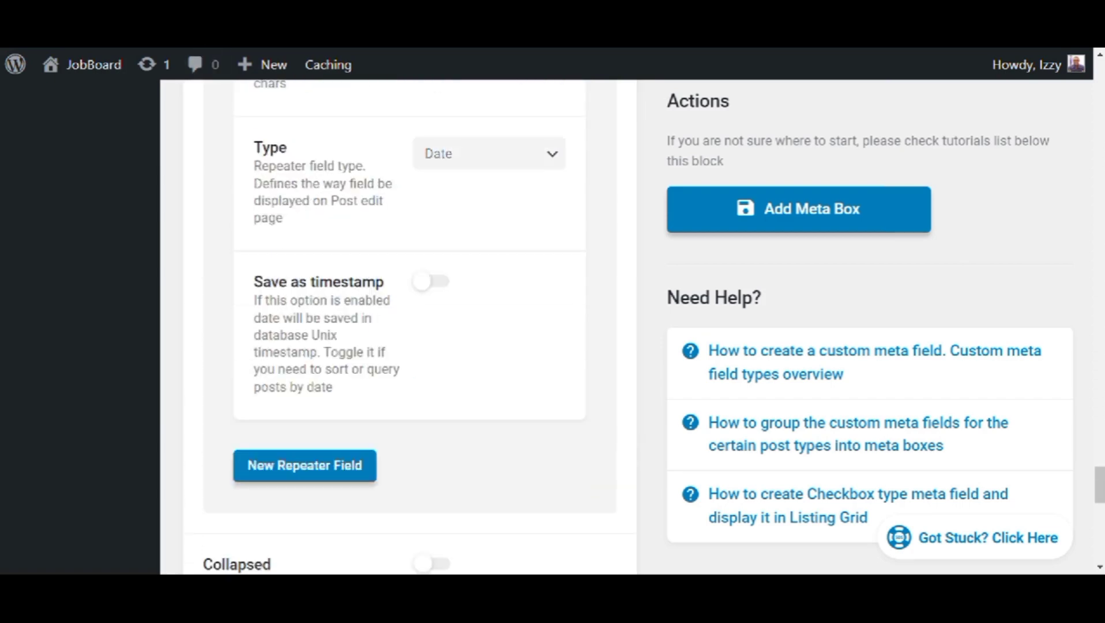
click(739, 211)
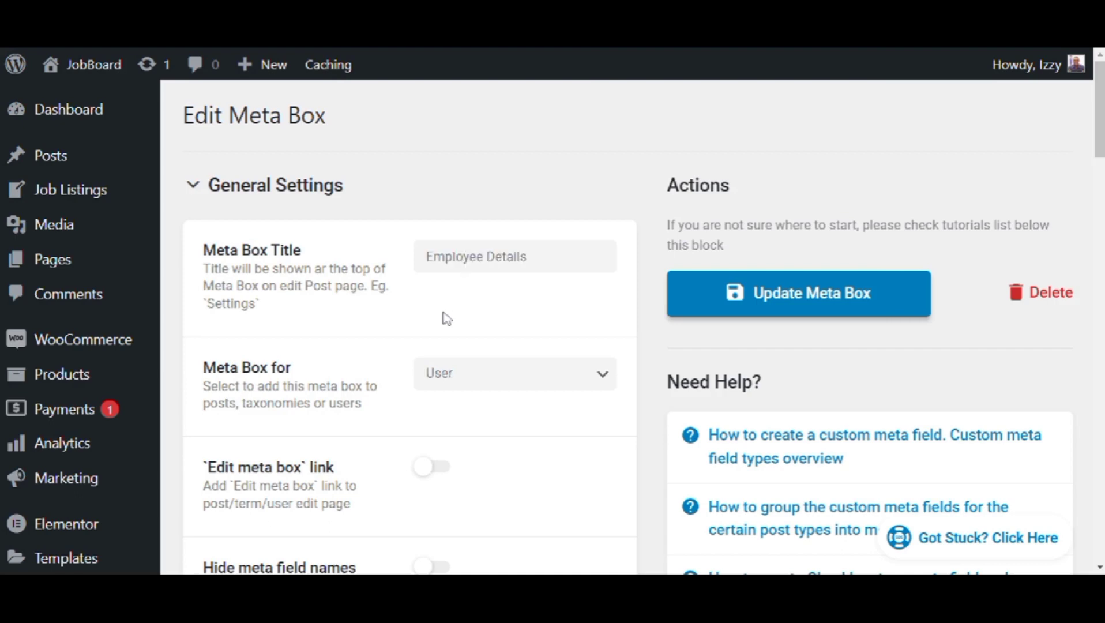
scroll(447, 318, down, 8)
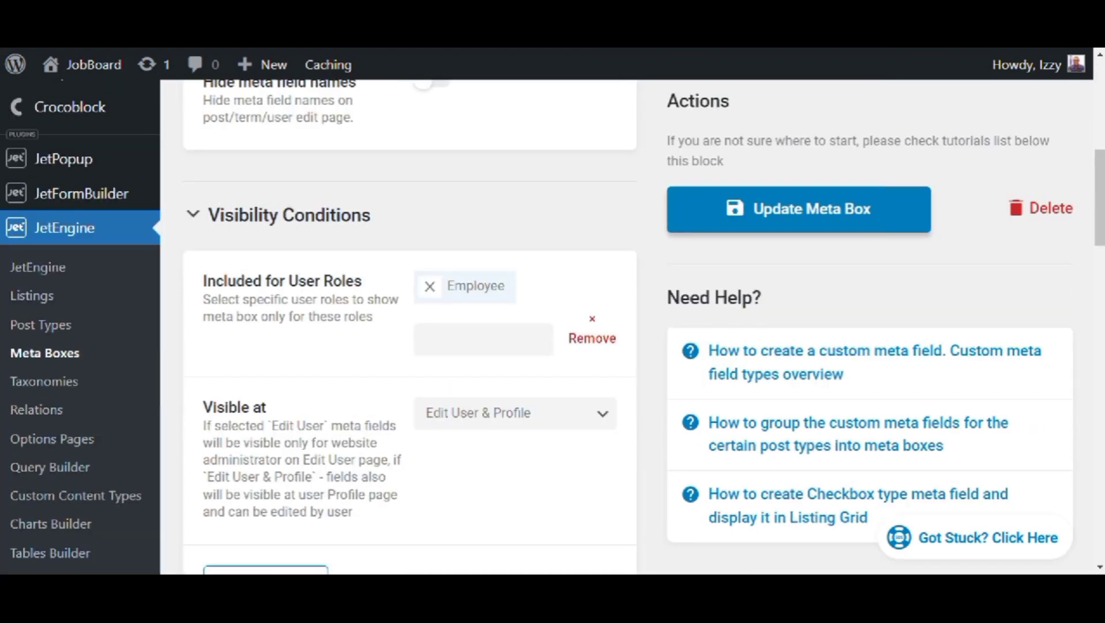
scroll(447, 318, down, 7)
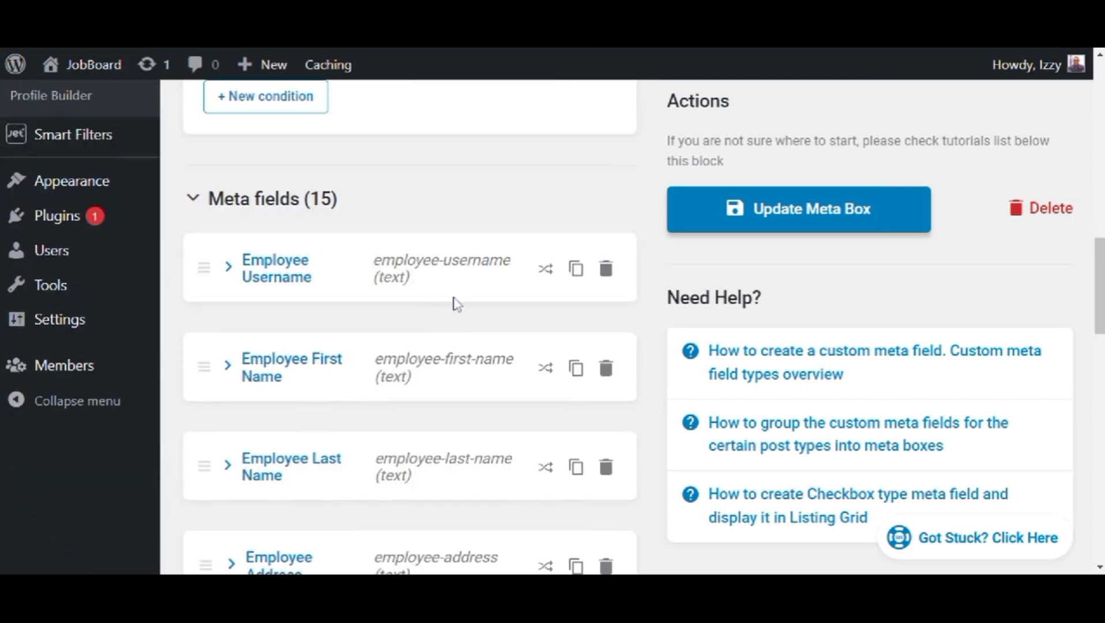
scroll(455, 304, down, 1)
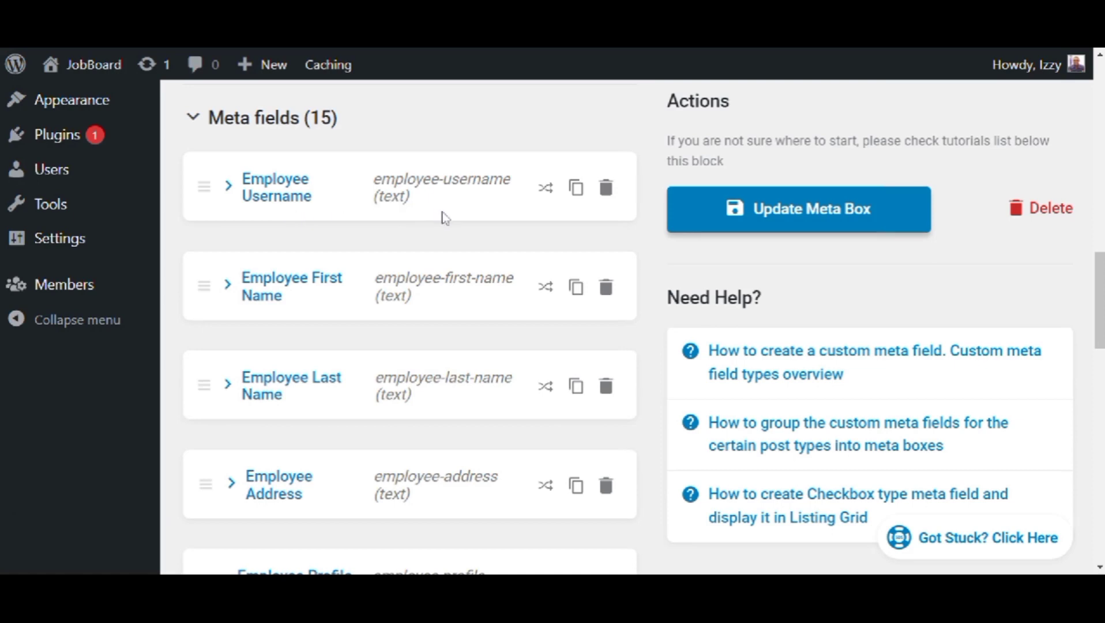
scroll(442, 218, down, 1)
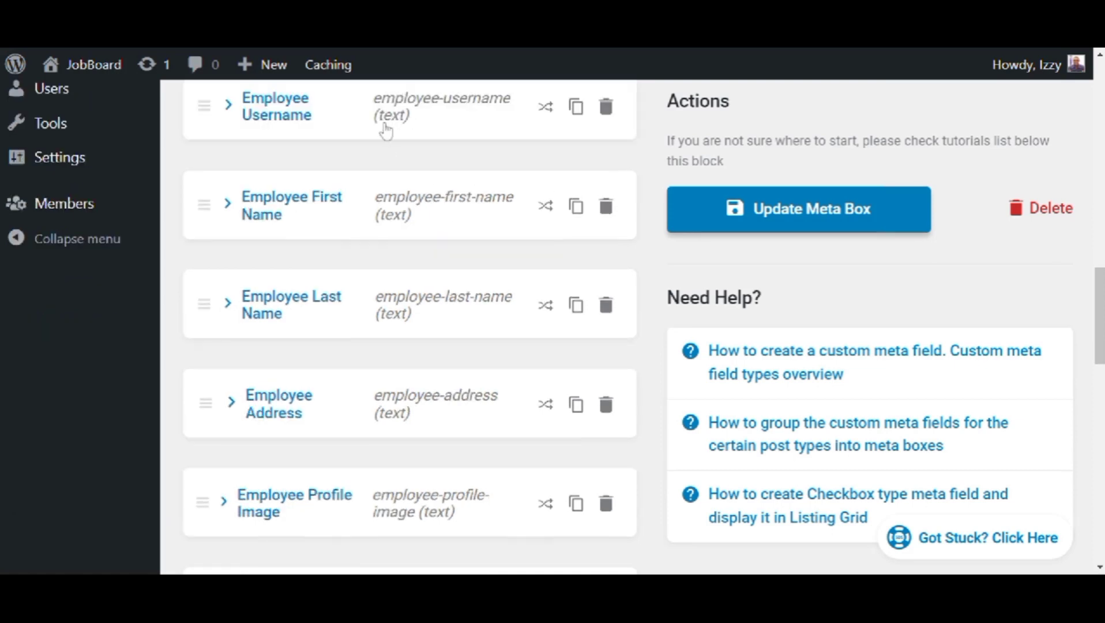
scroll(429, 212, down, 1)
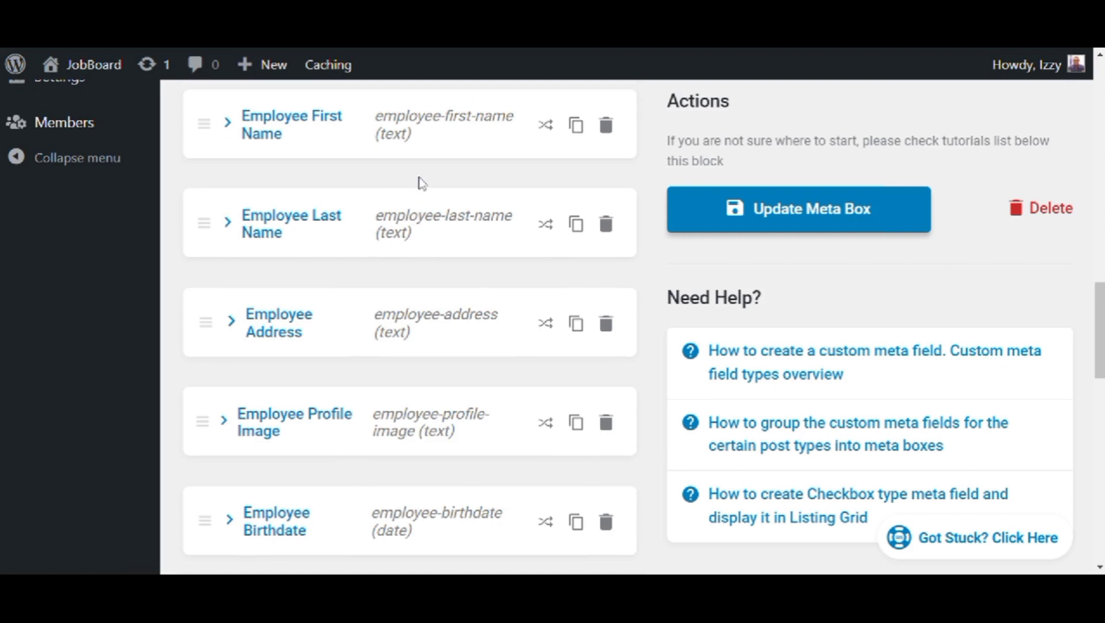
scroll(419, 239, down, 1)
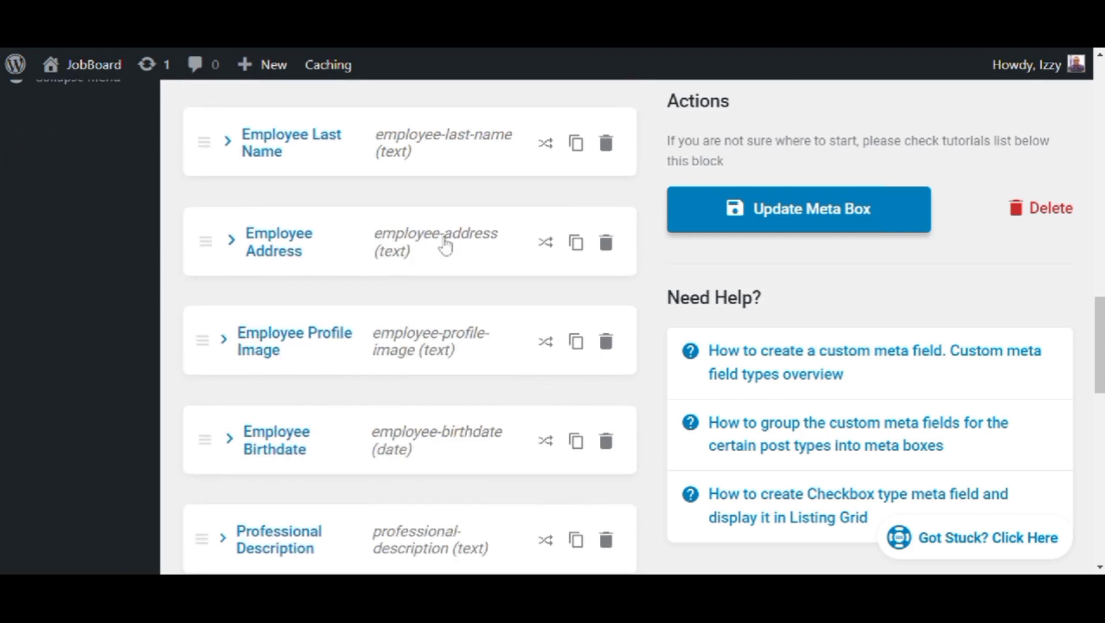
scroll(446, 249, down, 1)
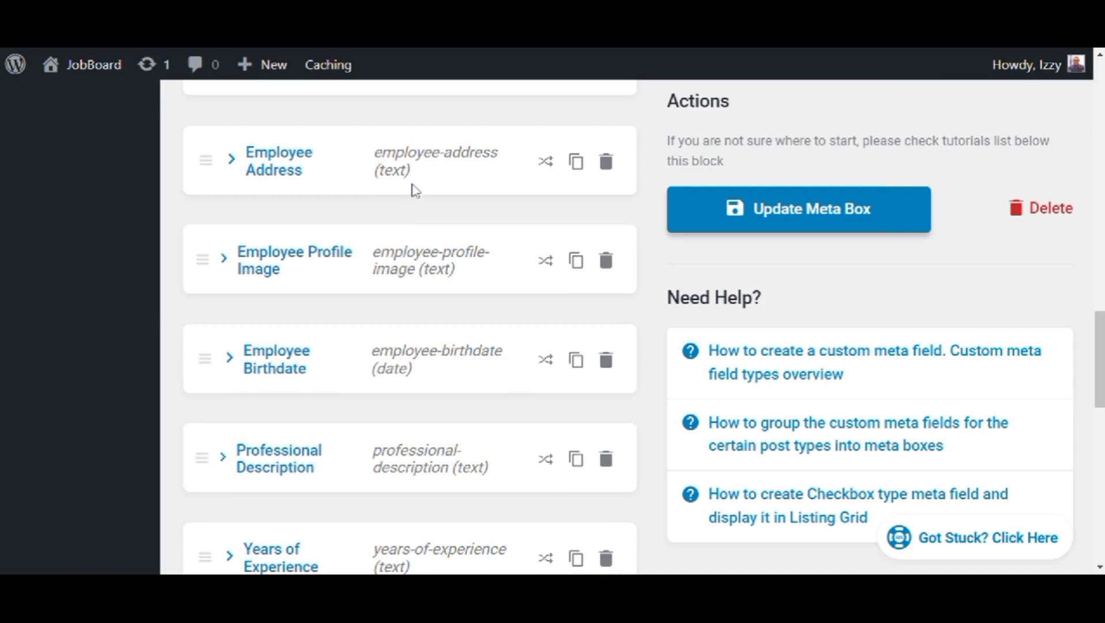
Step: Change Employee Profile Image's field type to Media
click(451, 268)
scroll(469, 330, down, 5)
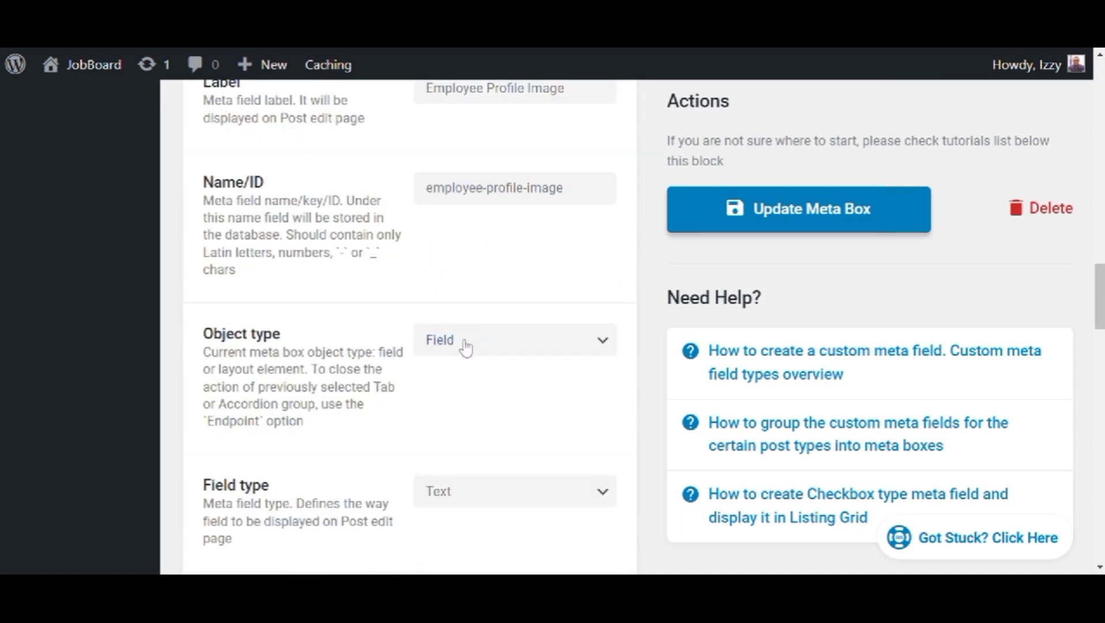
click(469, 330)
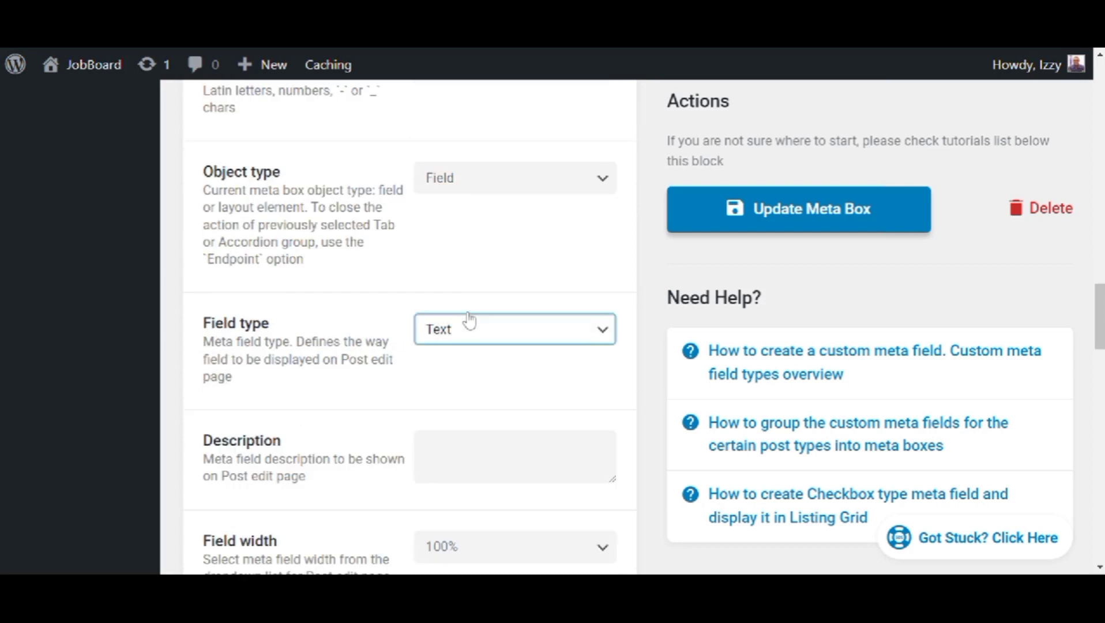
click(436, 243)
scroll(384, 260, up, 6)
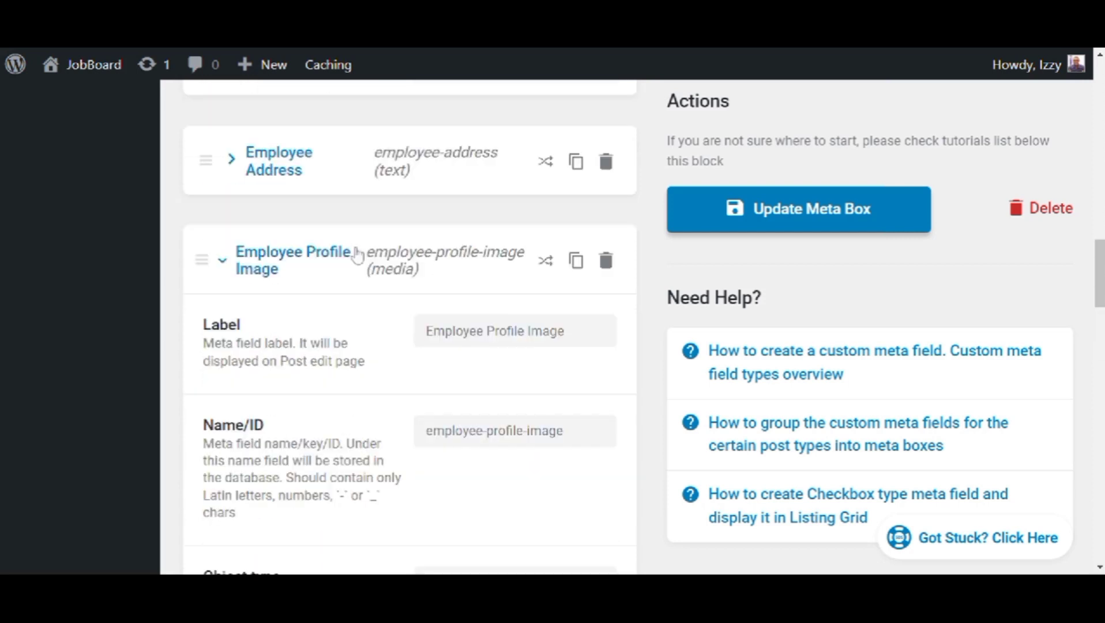
click(322, 263)
Step: Change Professional Description's field type to WYSIWYG
scroll(419, 337, down, 2)
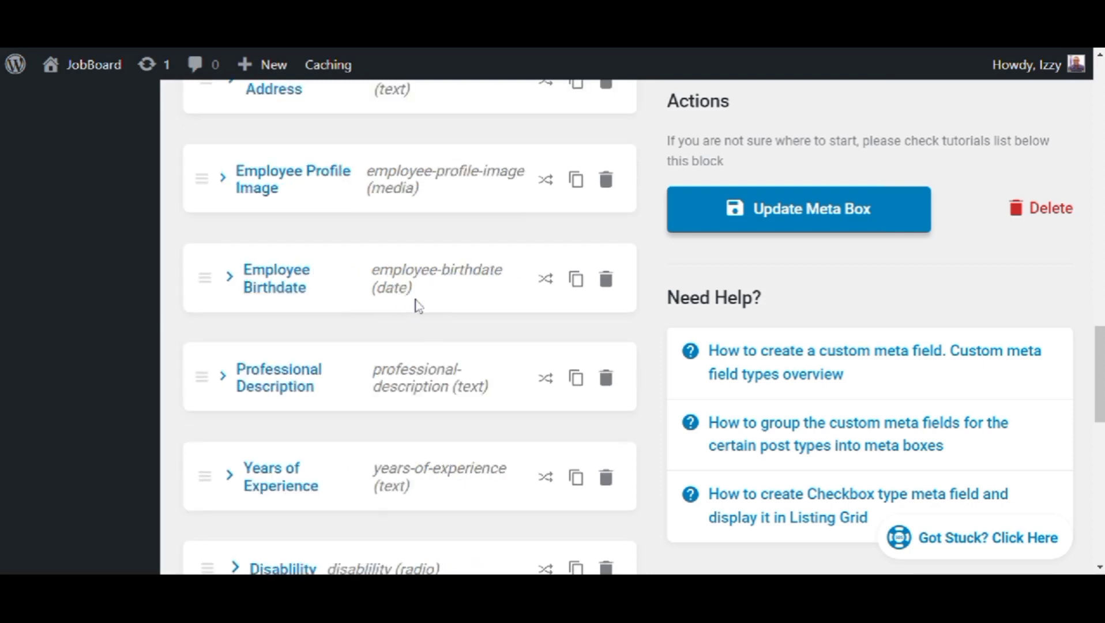
scroll(433, 304, down, 4)
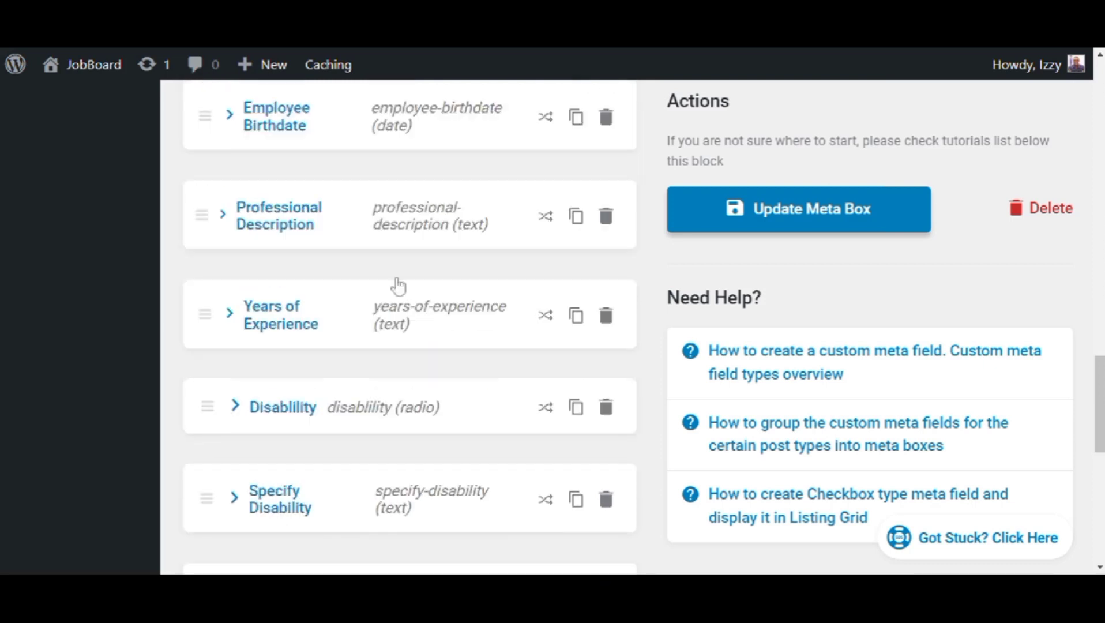
click(461, 231)
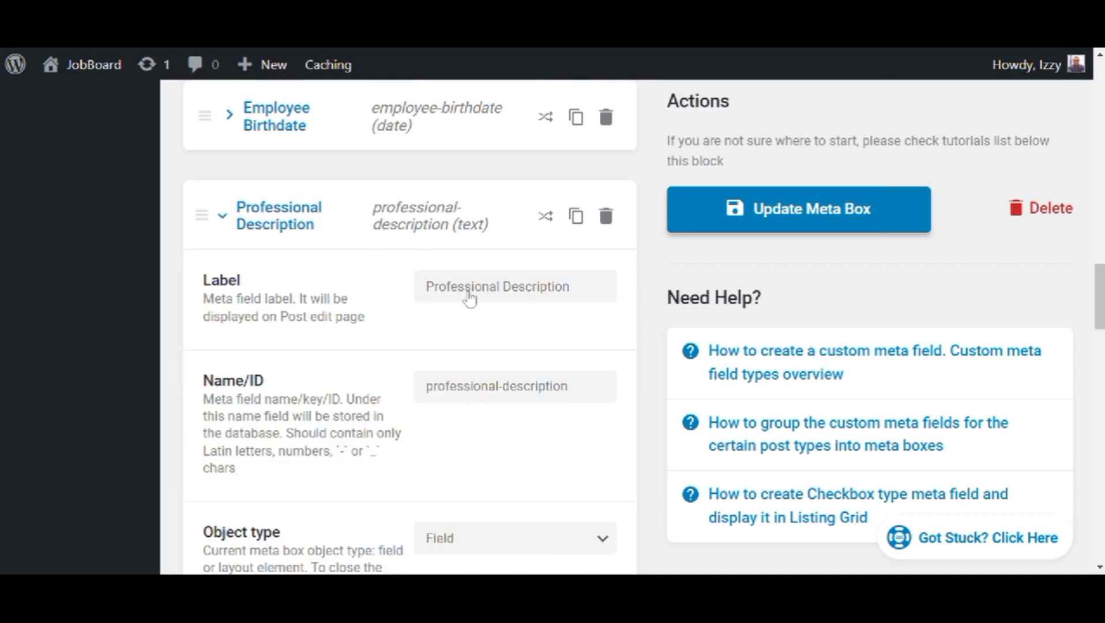
scroll(496, 406, down, 6)
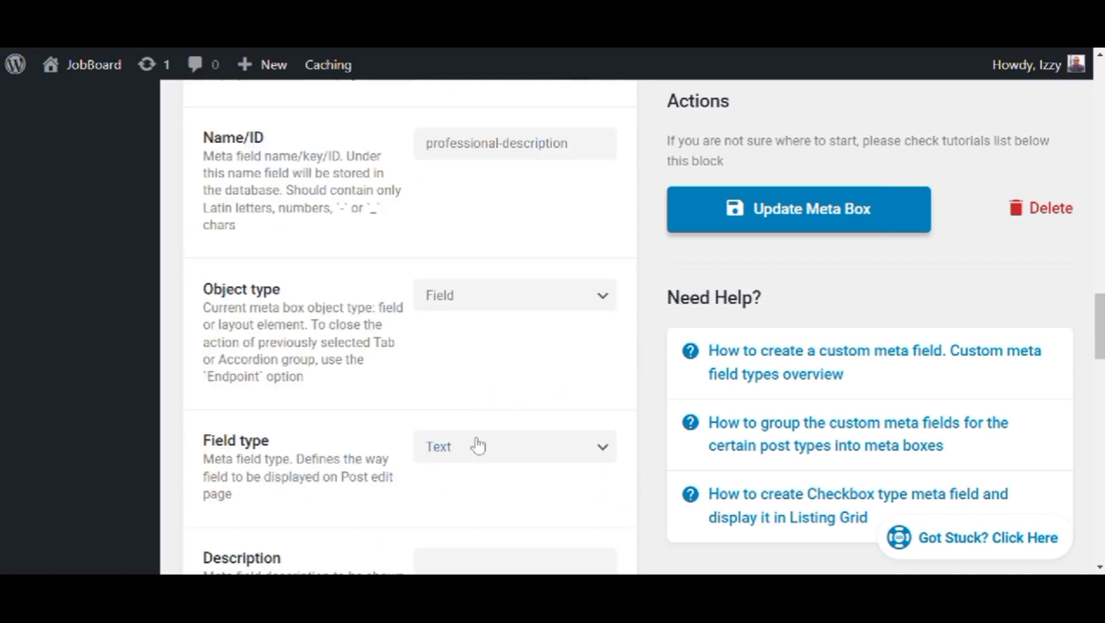
click(479, 443)
click(471, 226)
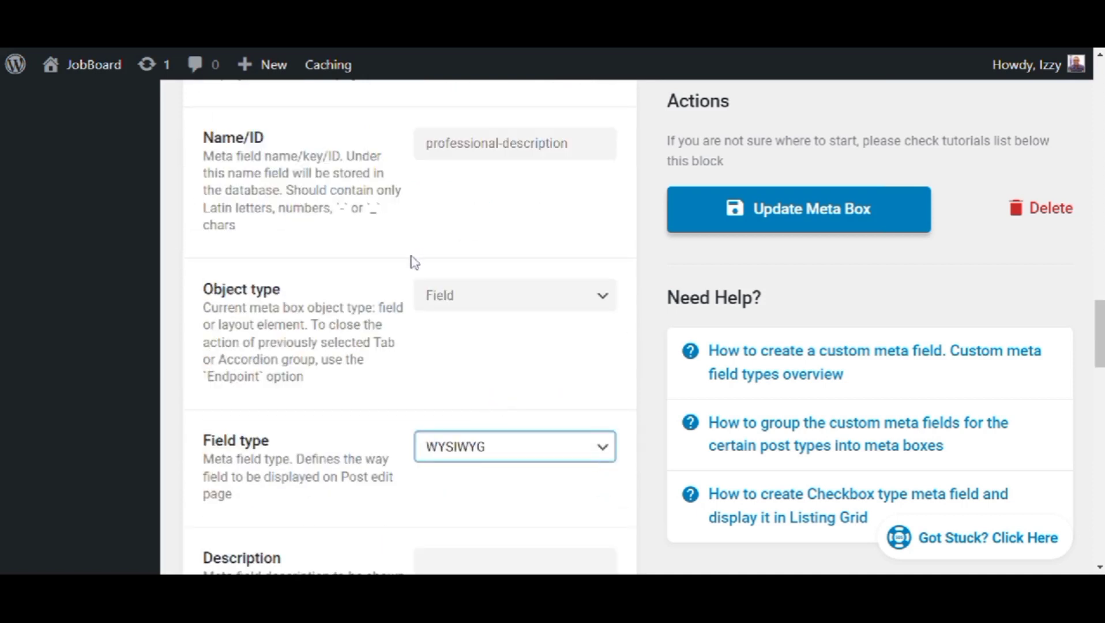
scroll(365, 274, up, 4)
scroll(369, 274, up, 4)
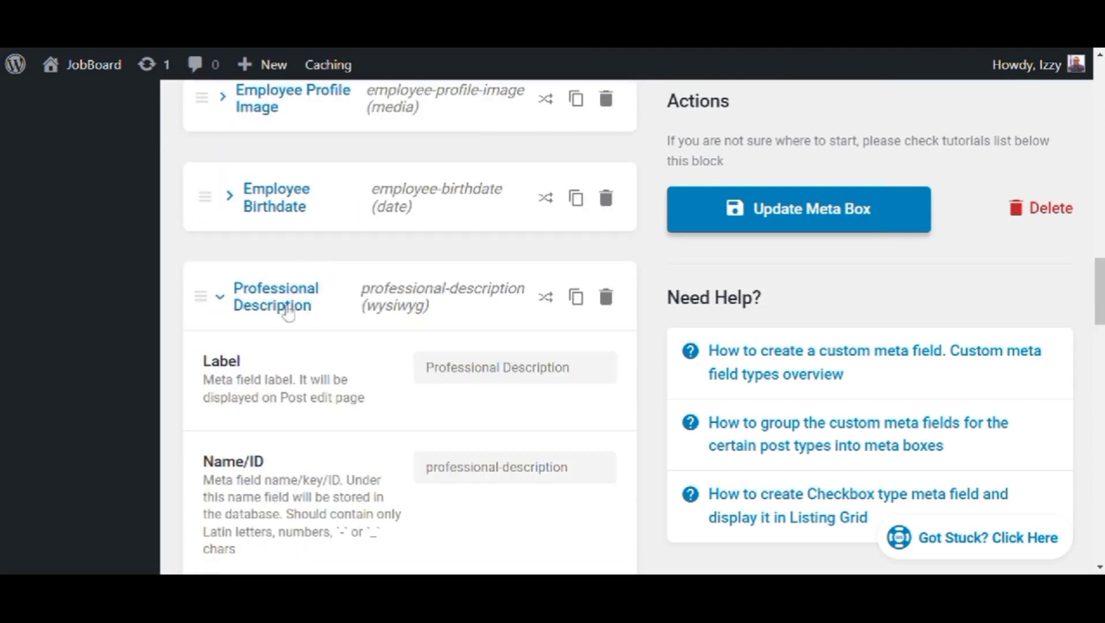
click(350, 312)
Step: Change Years of Experience's field type from Text to Number
scroll(354, 315, down, 4)
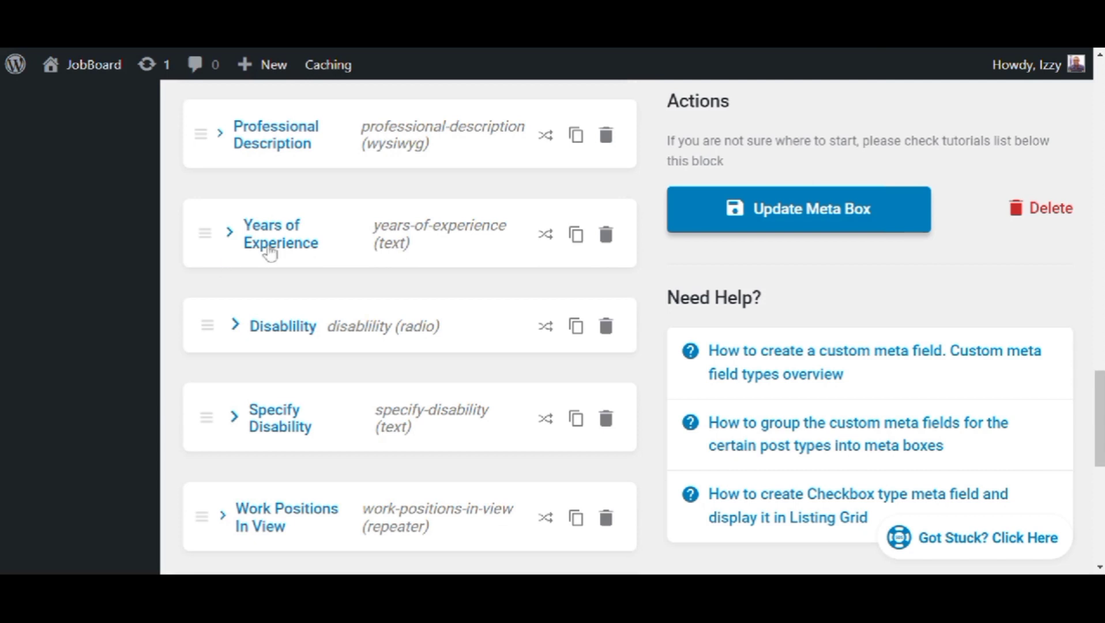
click(407, 240)
scroll(464, 330, down, 3)
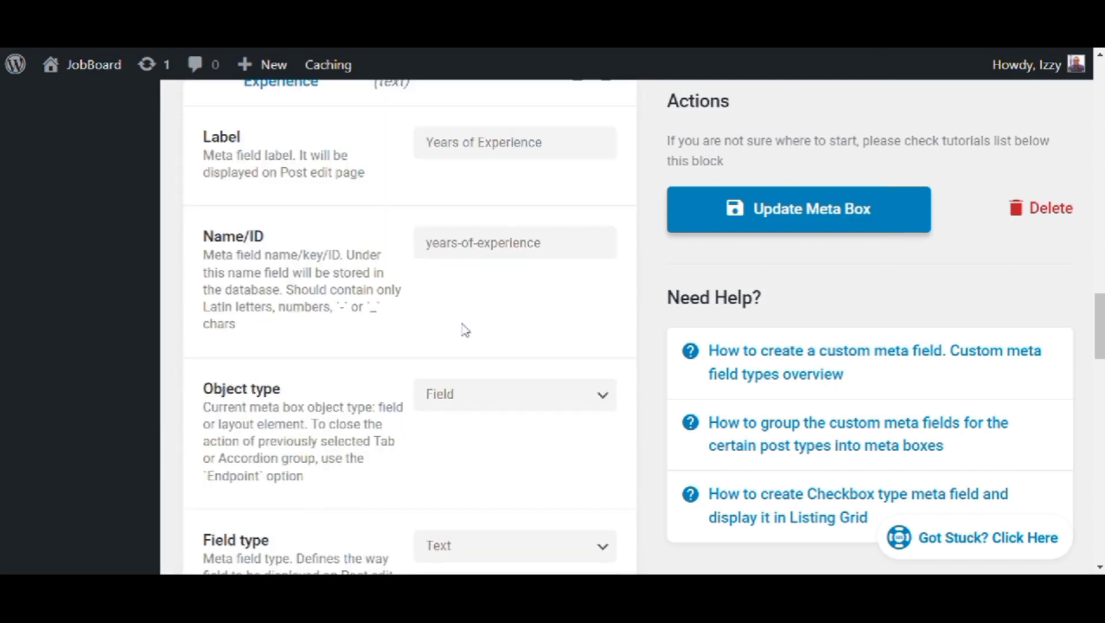
scroll(468, 370, down, 4)
click(453, 314)
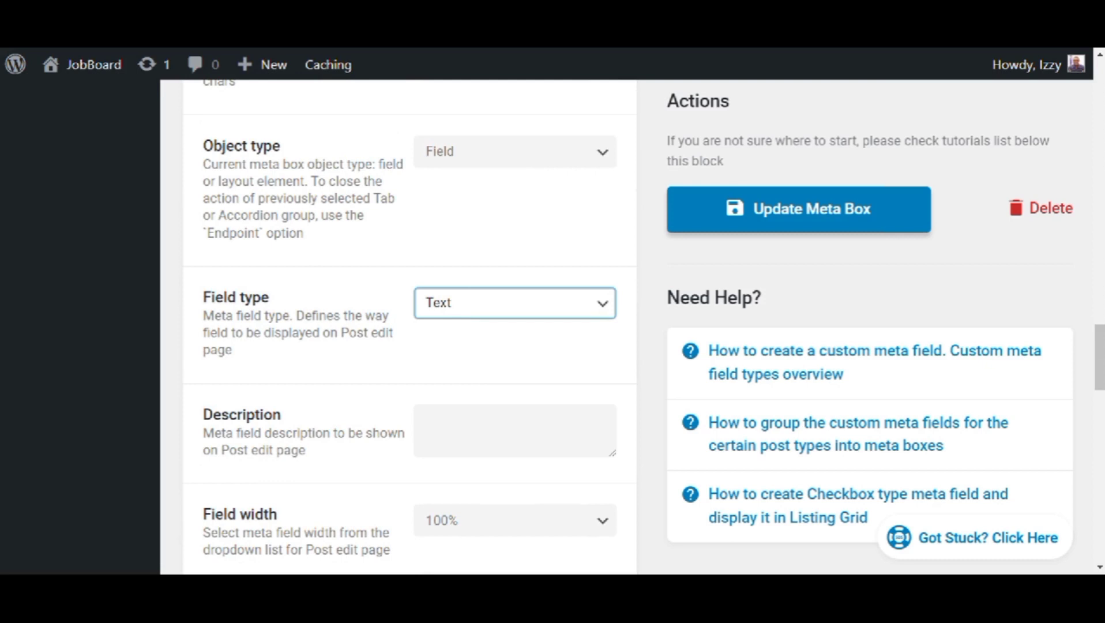
click(456, 234)
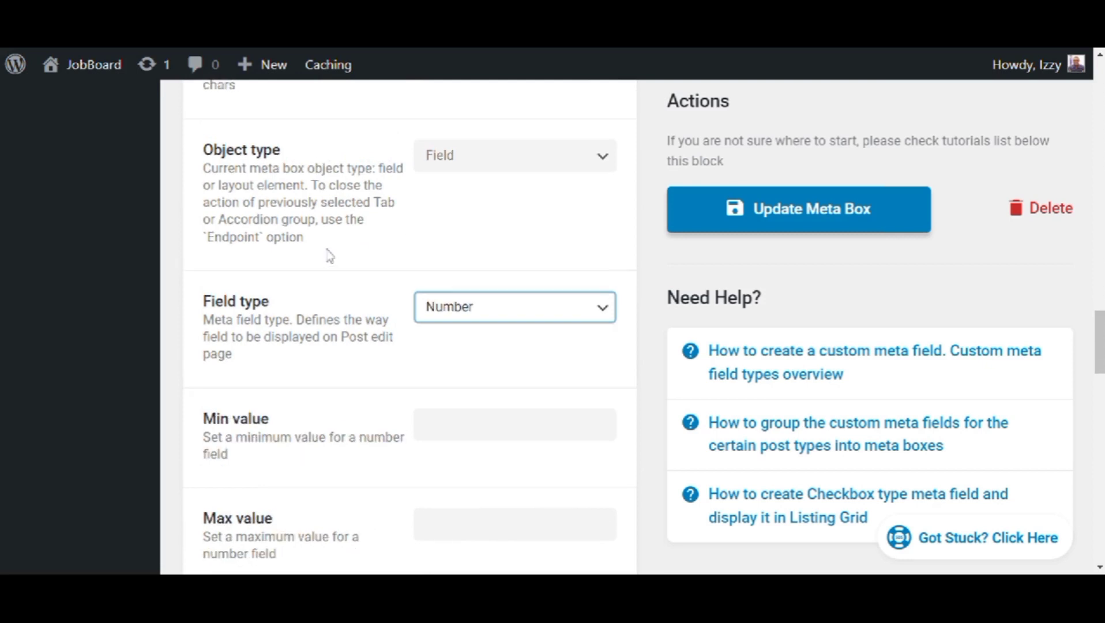
scroll(328, 253, up, 6)
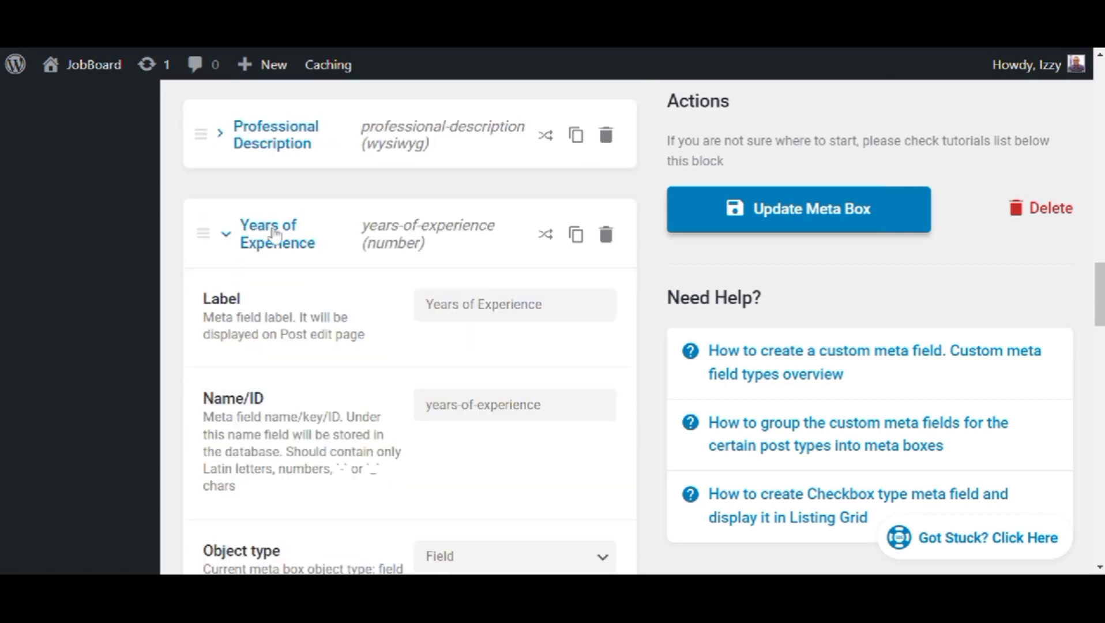
click(274, 233)
scroll(315, 257, down, 3)
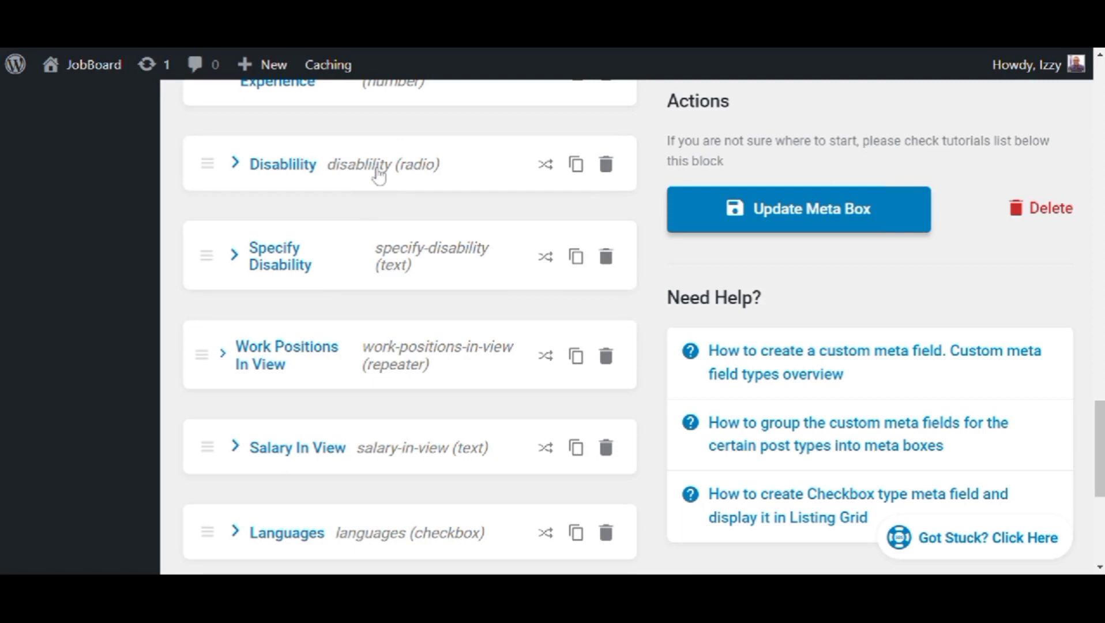
Step: Enable conditional logic on the Specify Disability field and add a new display rule
click(378, 173)
click(377, 174)
click(443, 253)
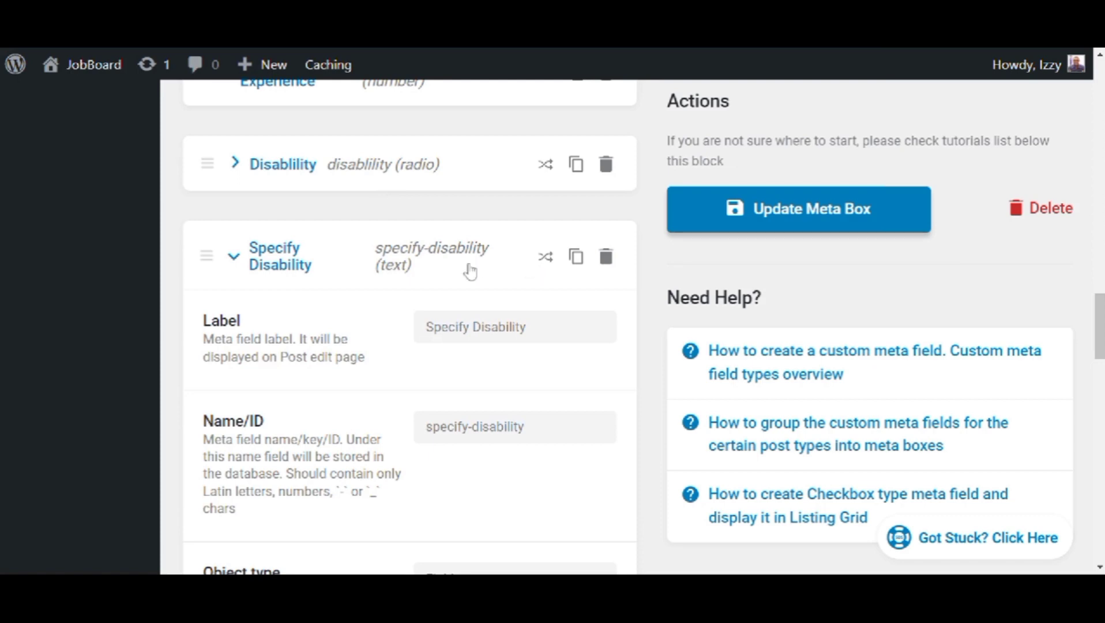
scroll(468, 274, down, 5)
scroll(468, 279, down, 12)
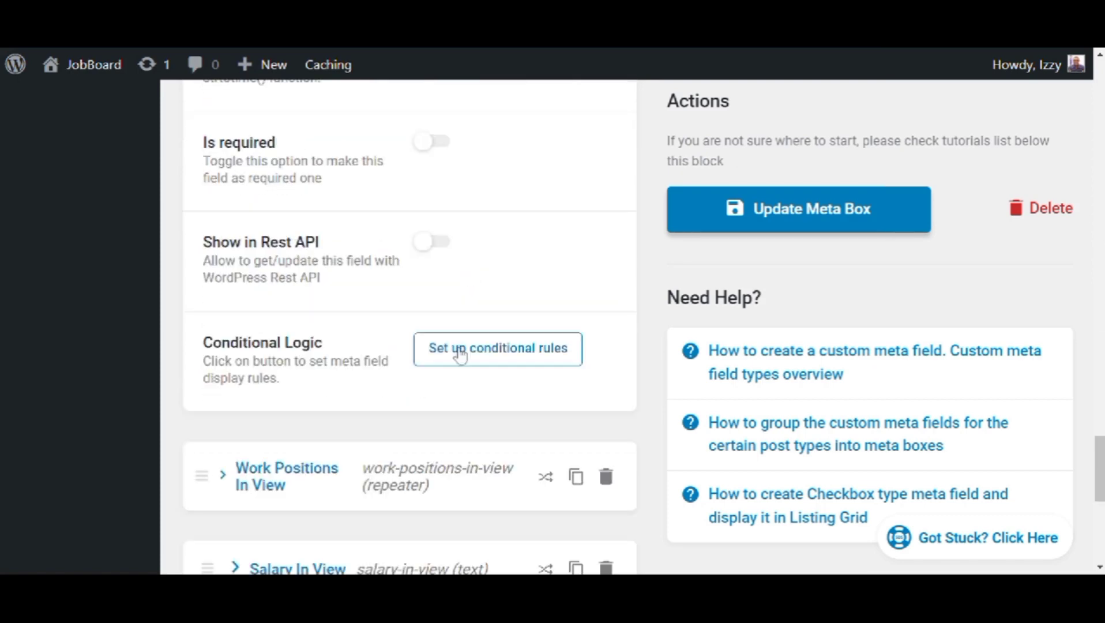
click(460, 353)
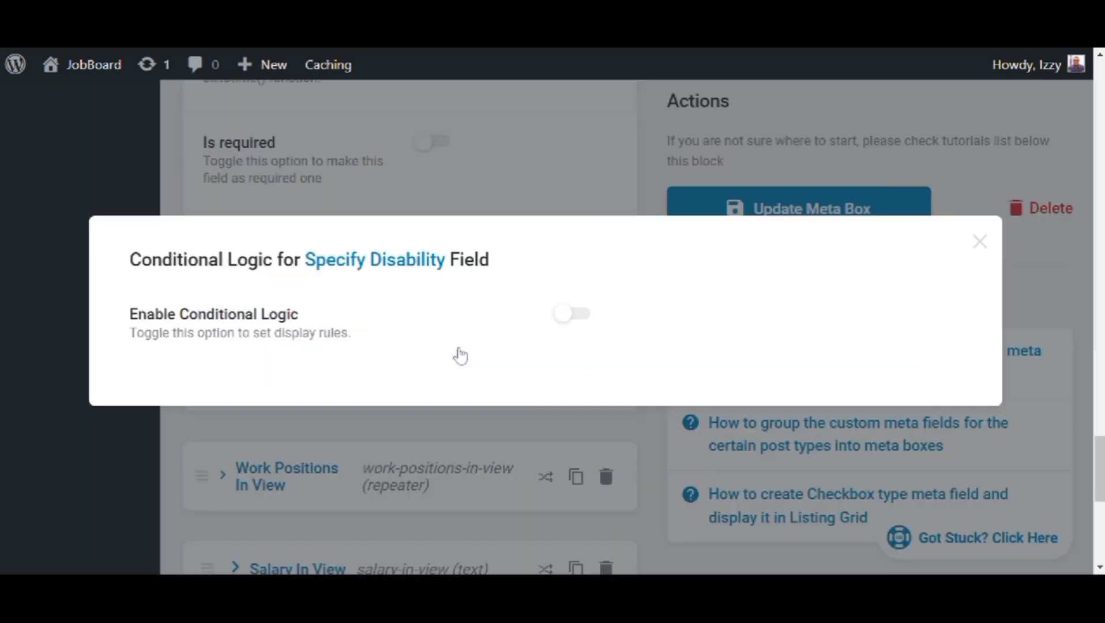
click(553, 318)
click(218, 337)
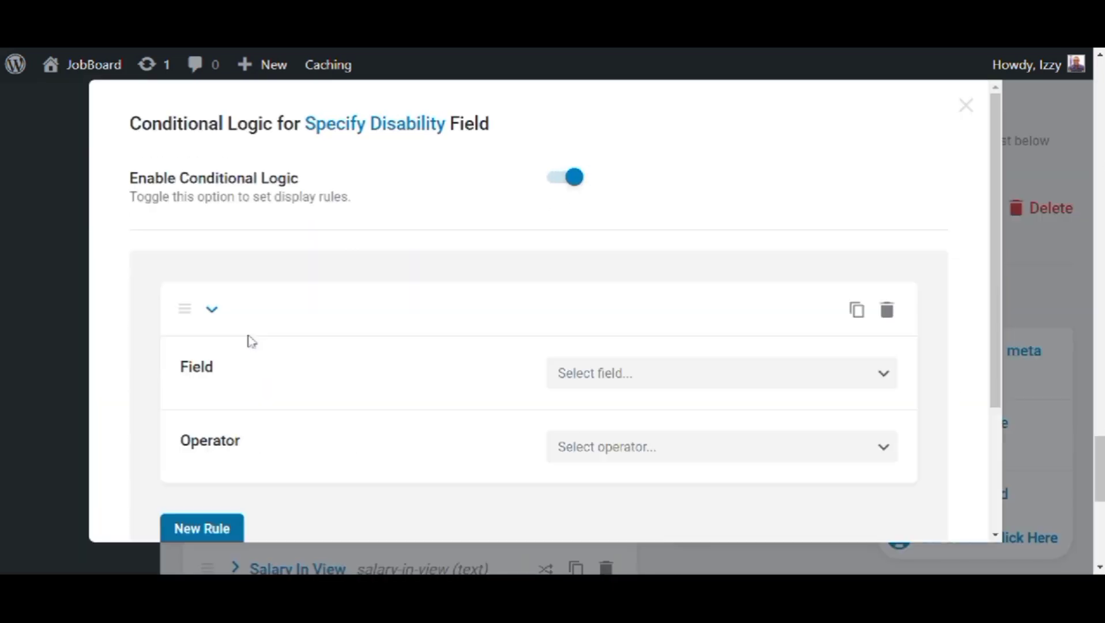
Step: Set the rule to Disablility Equal Yes and close the Conditional Logic dialog
click(631, 385)
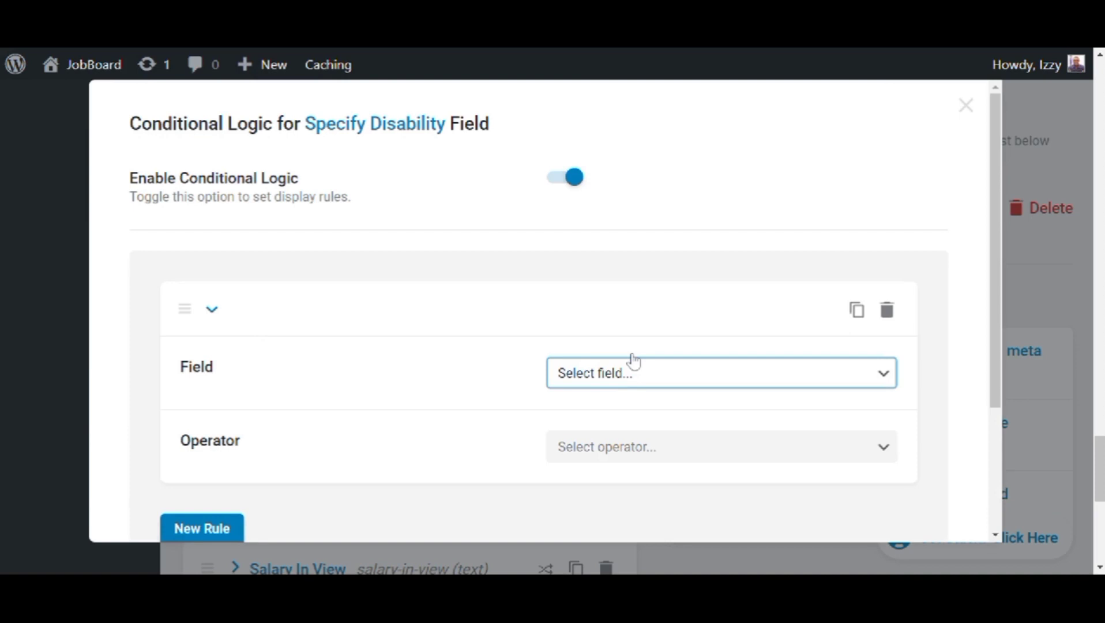
click(611, 395)
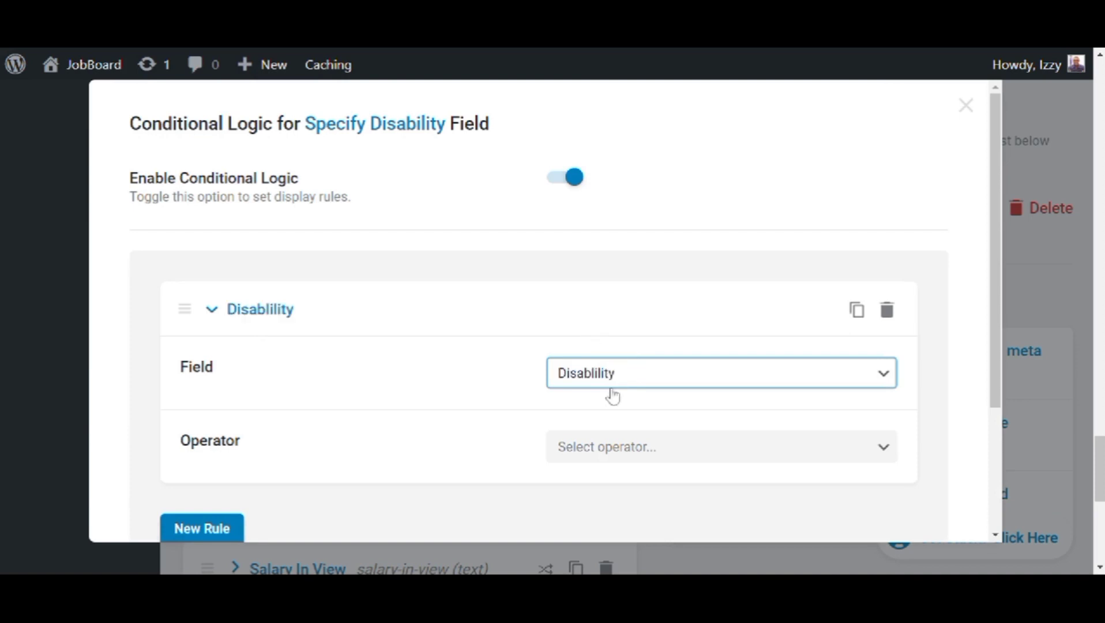
click(612, 450)
click(601, 465)
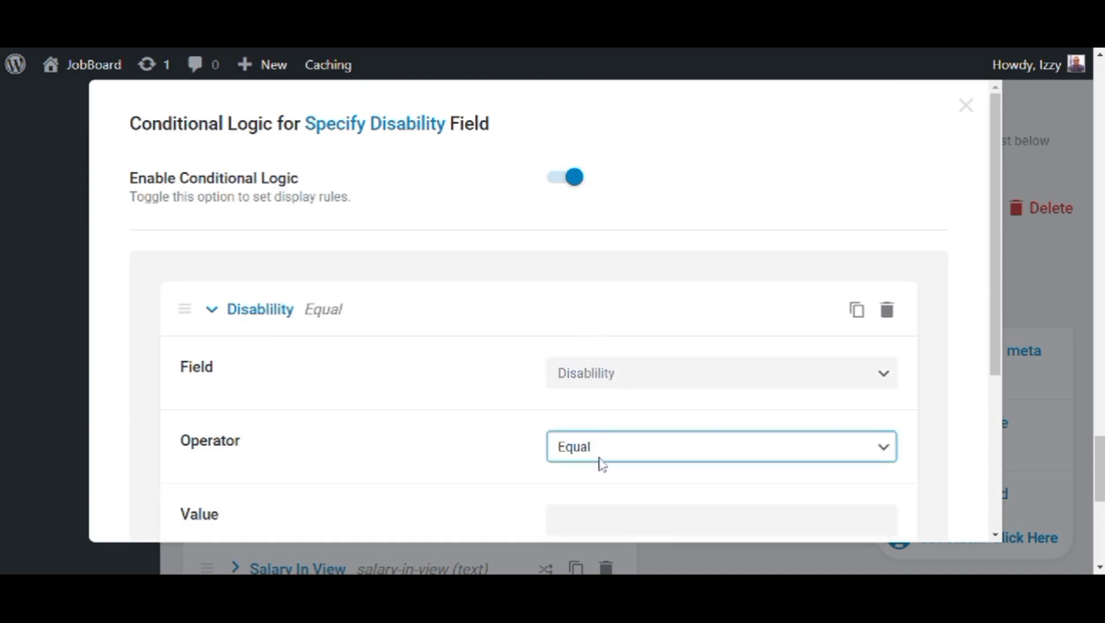
scroll(609, 474, down, 3)
click(610, 358)
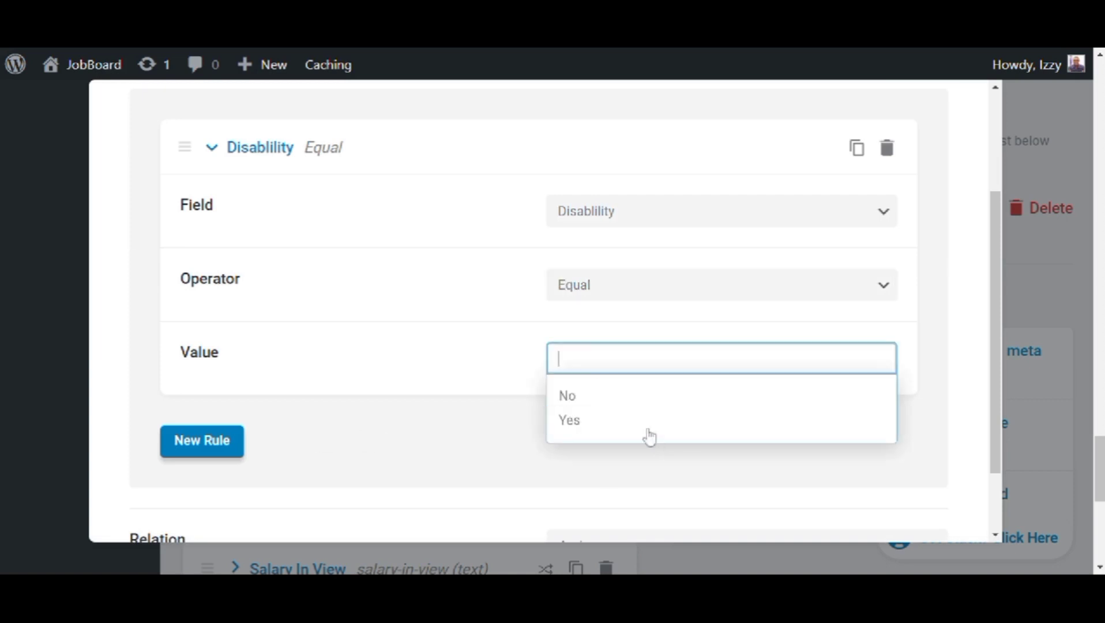
click(617, 430)
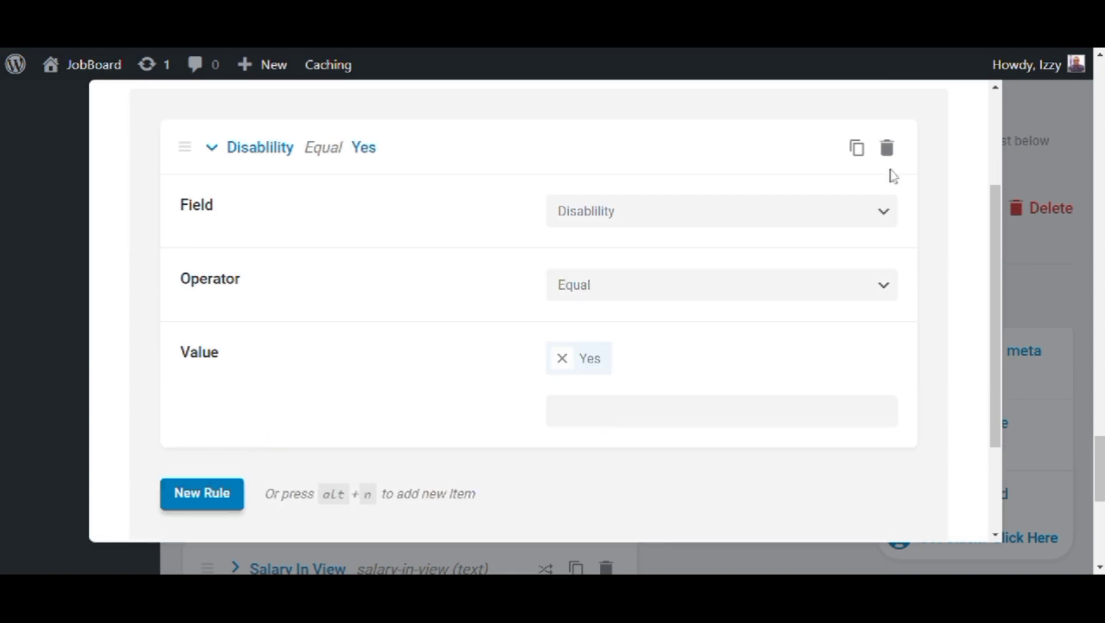
scroll(892, 173, up, 3)
click(965, 110)
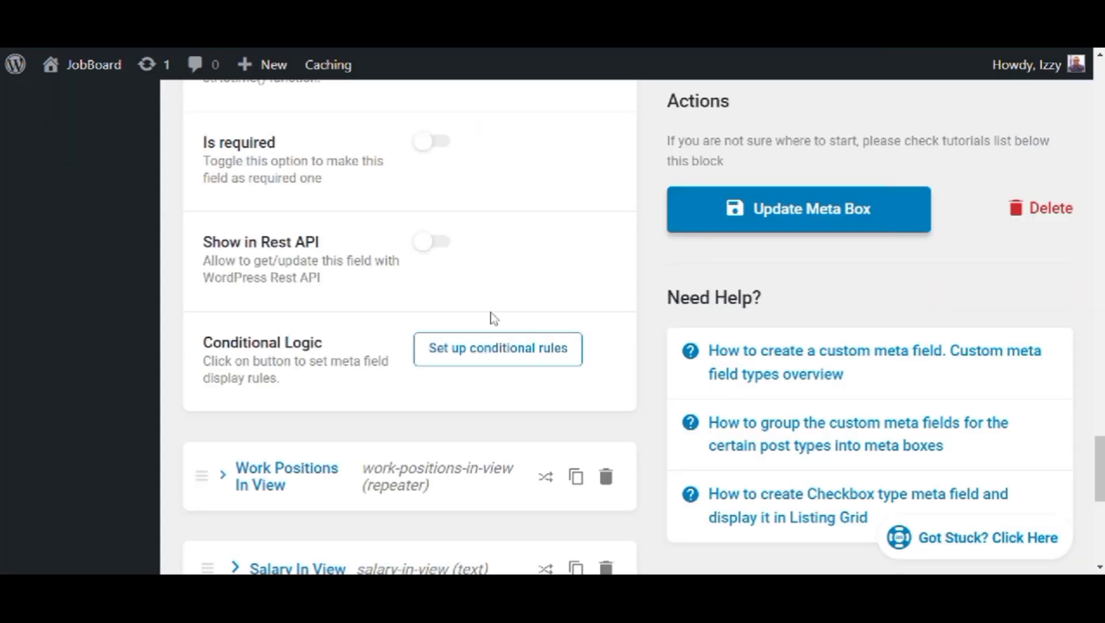
scroll(491, 318, down, 4)
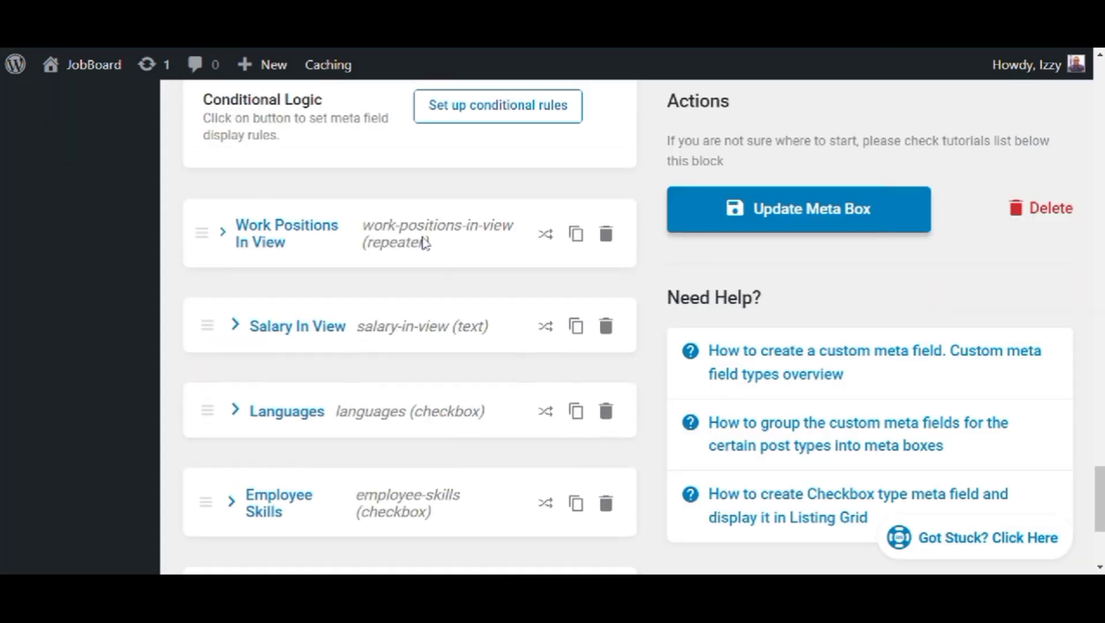
click(423, 238)
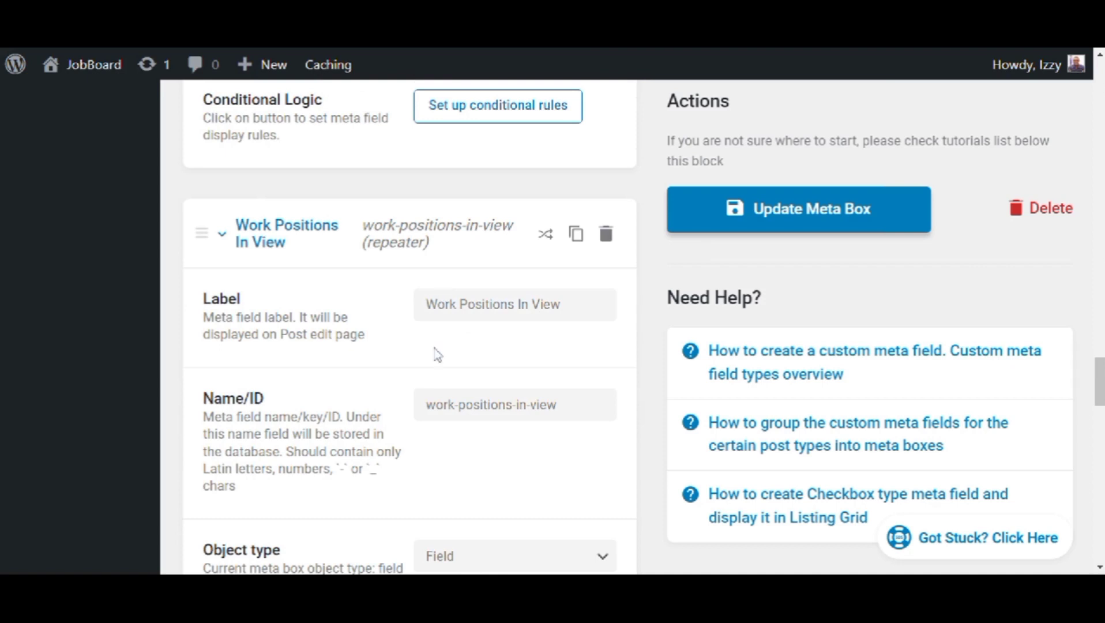
scroll(436, 354, down, 3)
scroll(444, 363, down, 3)
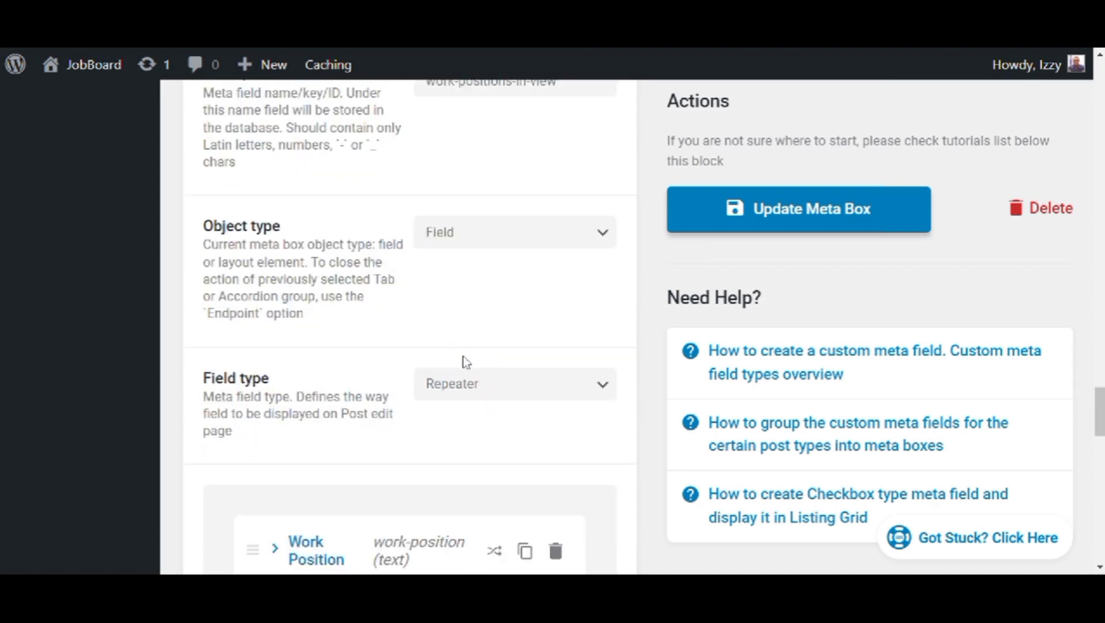
scroll(470, 361, down, 2)
scroll(471, 366, up, 9)
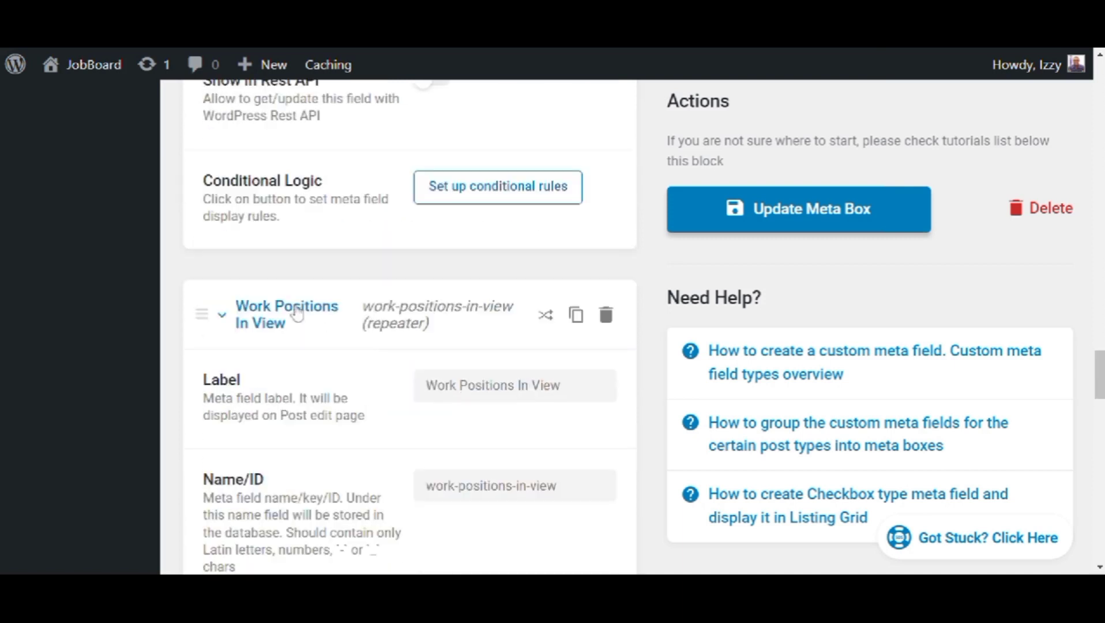
click(296, 314)
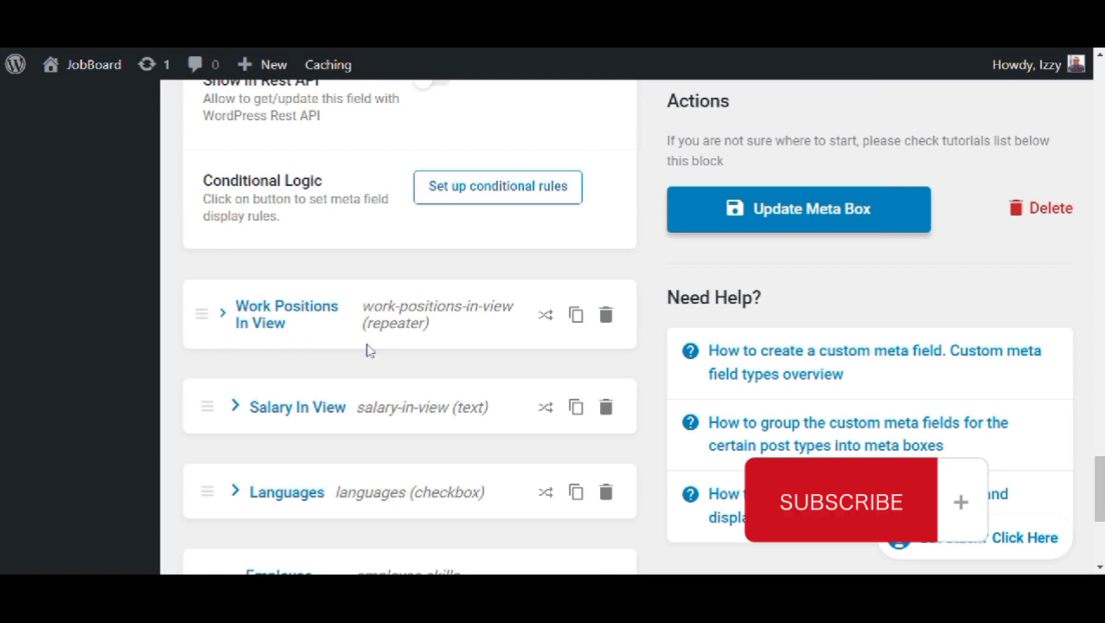
scroll(370, 350, down, 3)
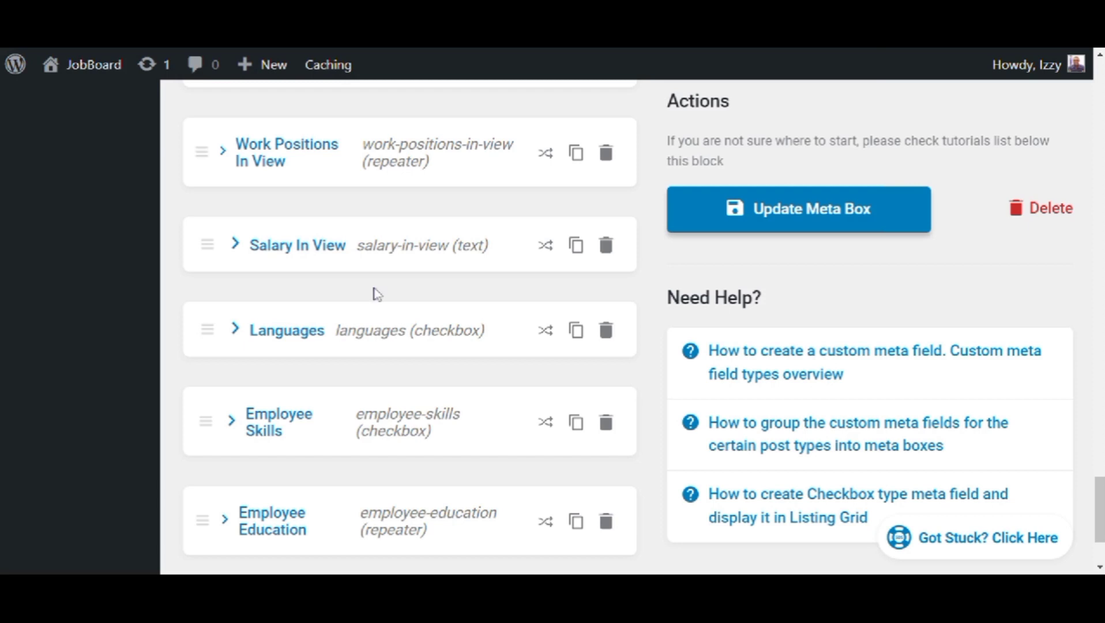
Step: Lay out the Languages checkbox options horizontally and collapse the field
click(450, 339)
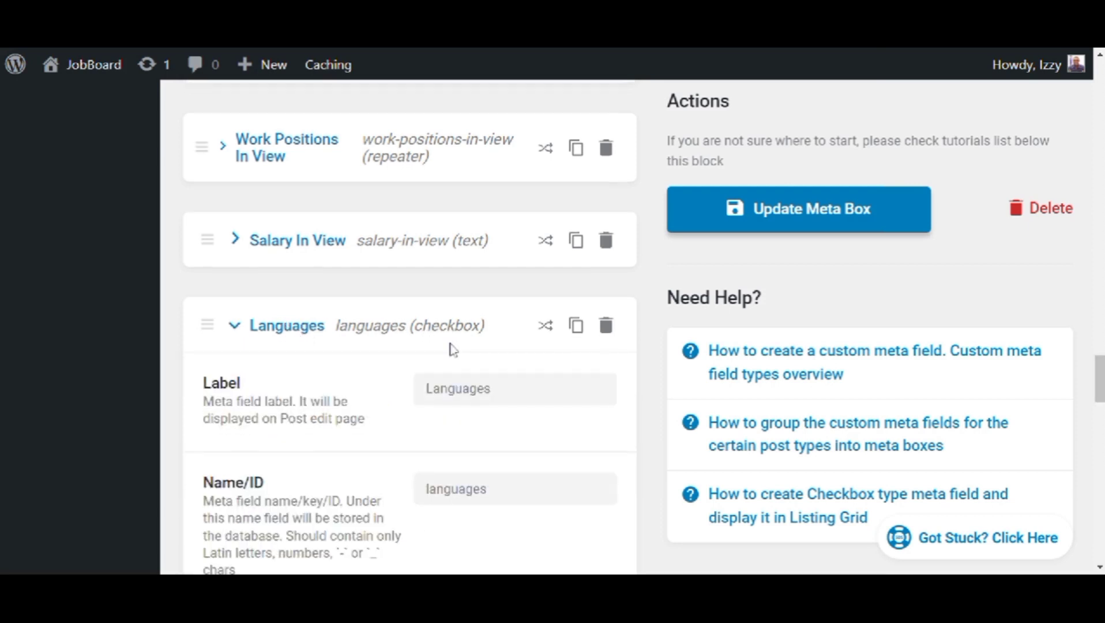
scroll(452, 348, down, 8)
scroll(455, 392, down, 6)
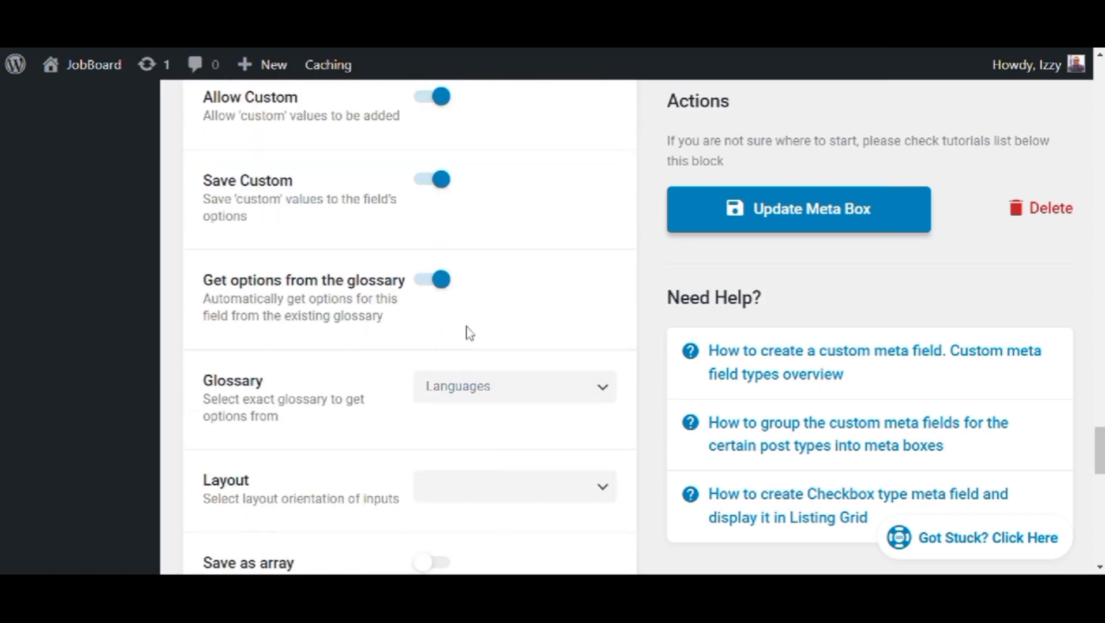
scroll(466, 329, down, 1)
scroll(415, 219, up, 3)
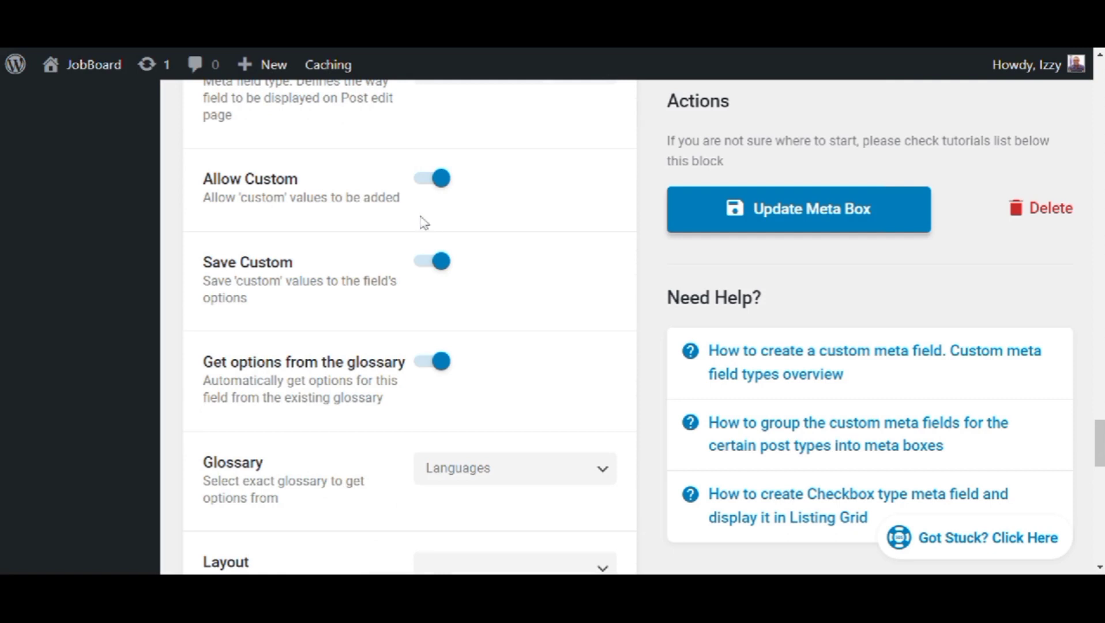
scroll(439, 294, down, 3)
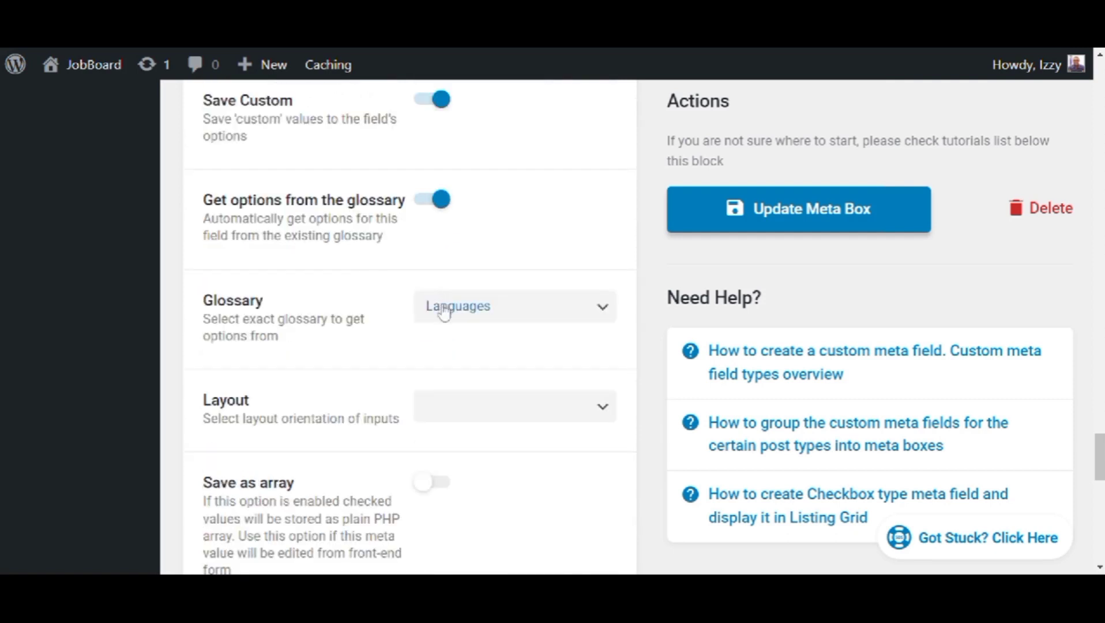
scroll(464, 315, down, 3)
click(465, 257)
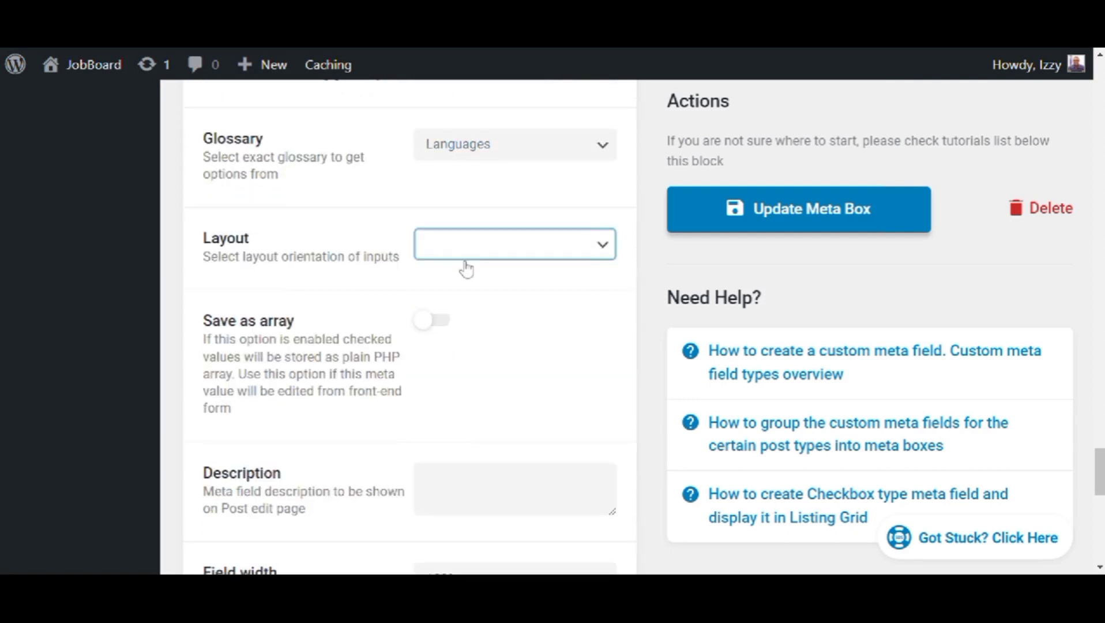
click(429, 291)
scroll(385, 296, up, 8)
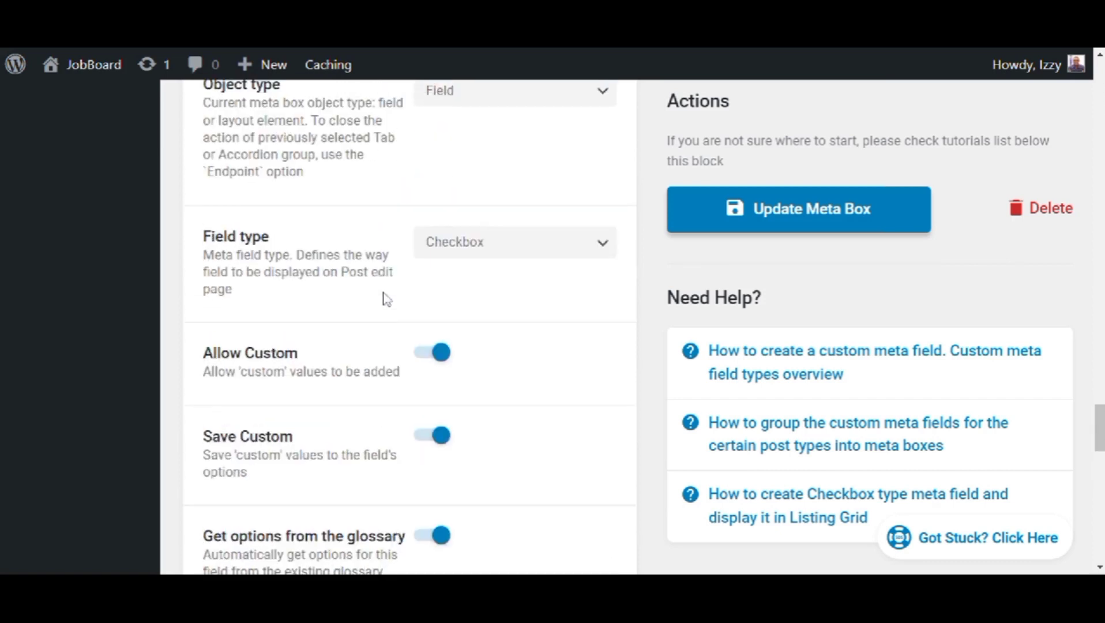
scroll(384, 298, up, 8)
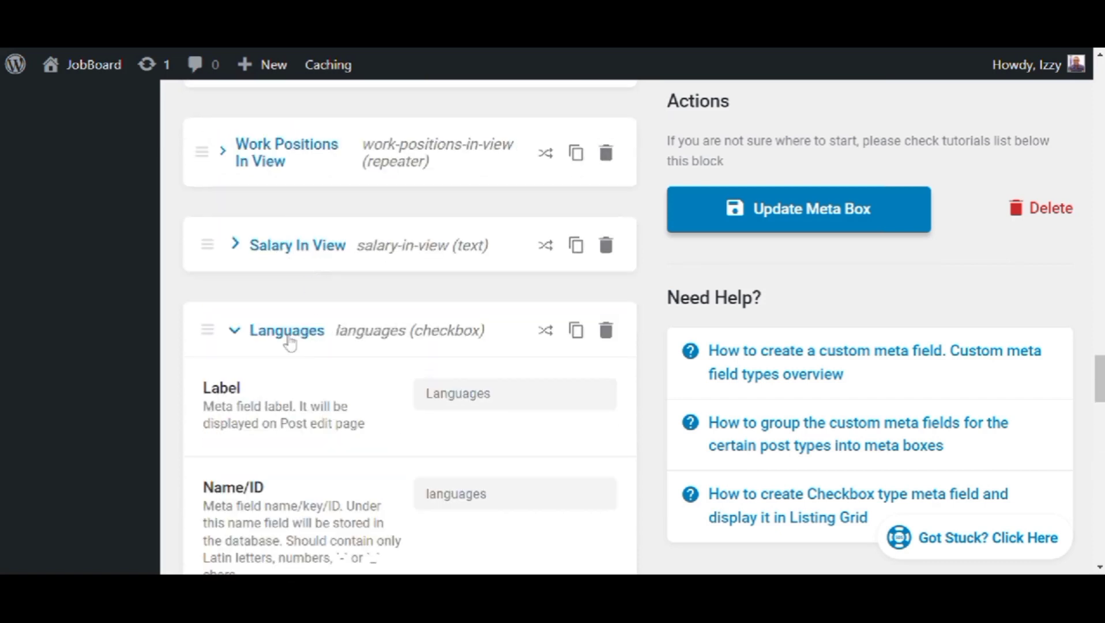
click(291, 337)
Step: Turn on 'Save as array' for the Employee Skills field and collapse it
scroll(374, 331, down, 2)
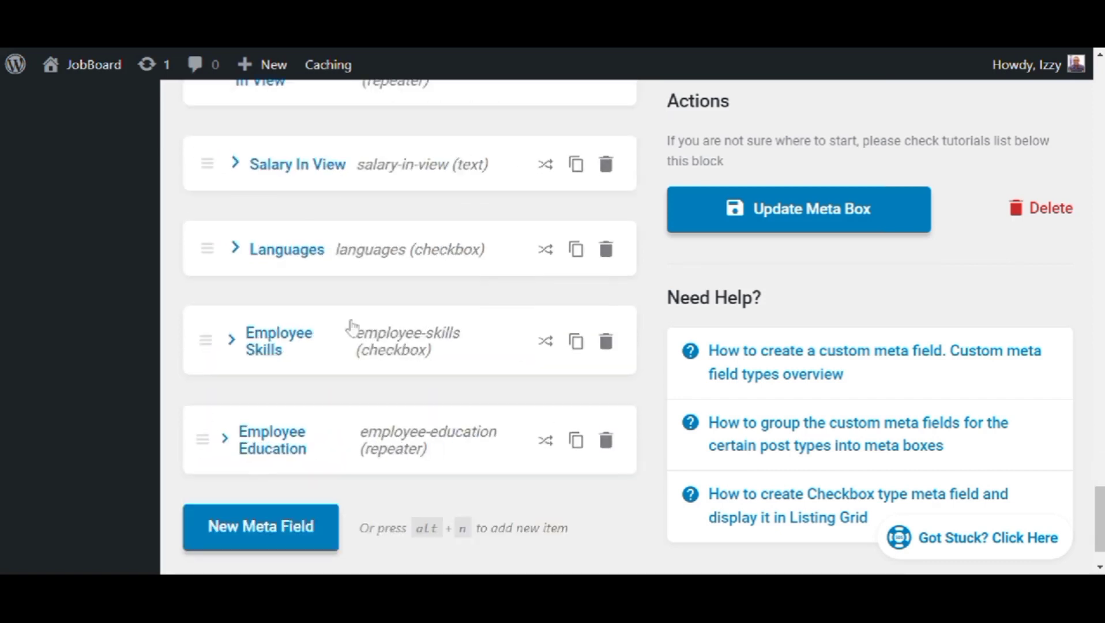
scroll(414, 299, down, 1)
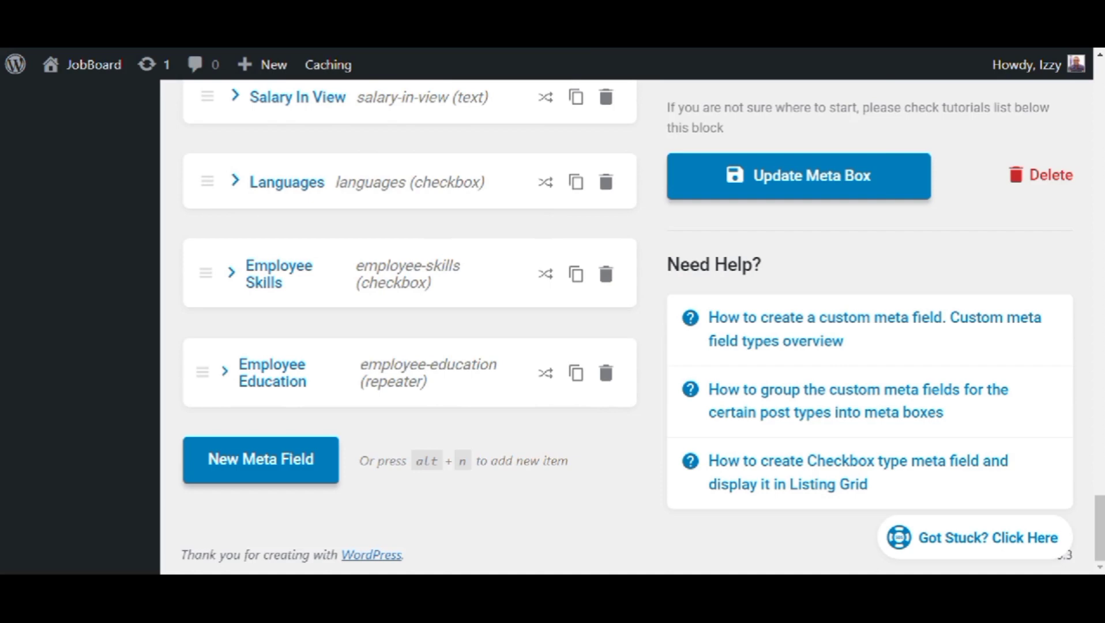
click(407, 292)
scroll(462, 363, down, 8)
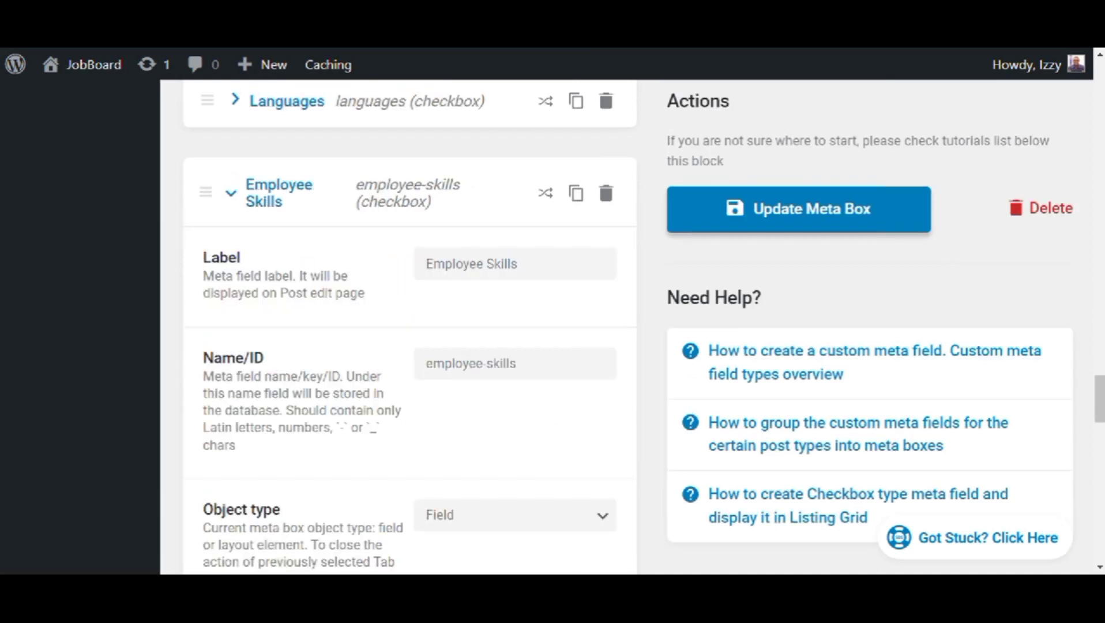
scroll(462, 362, down, 4)
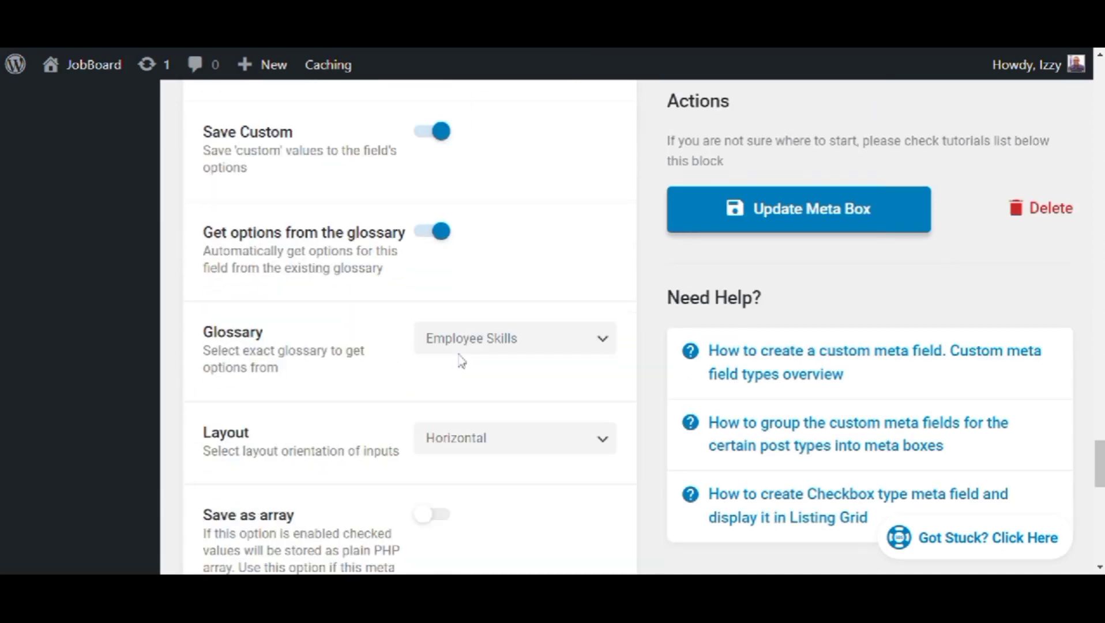
scroll(459, 362, down, 3)
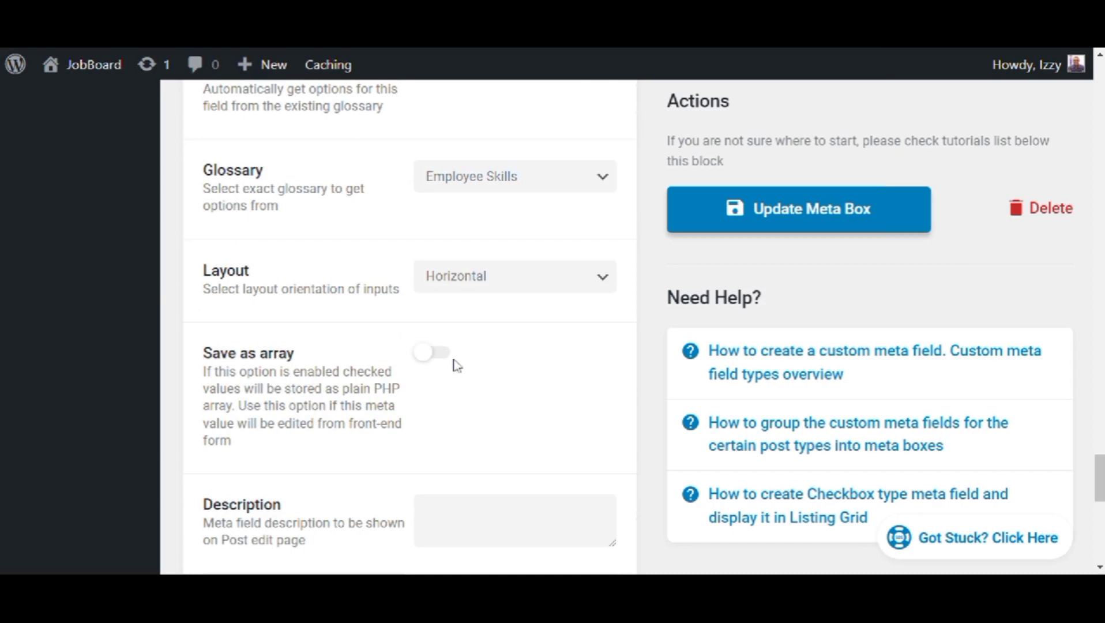
scroll(456, 365, down, 1)
scroll(451, 354, down, 4)
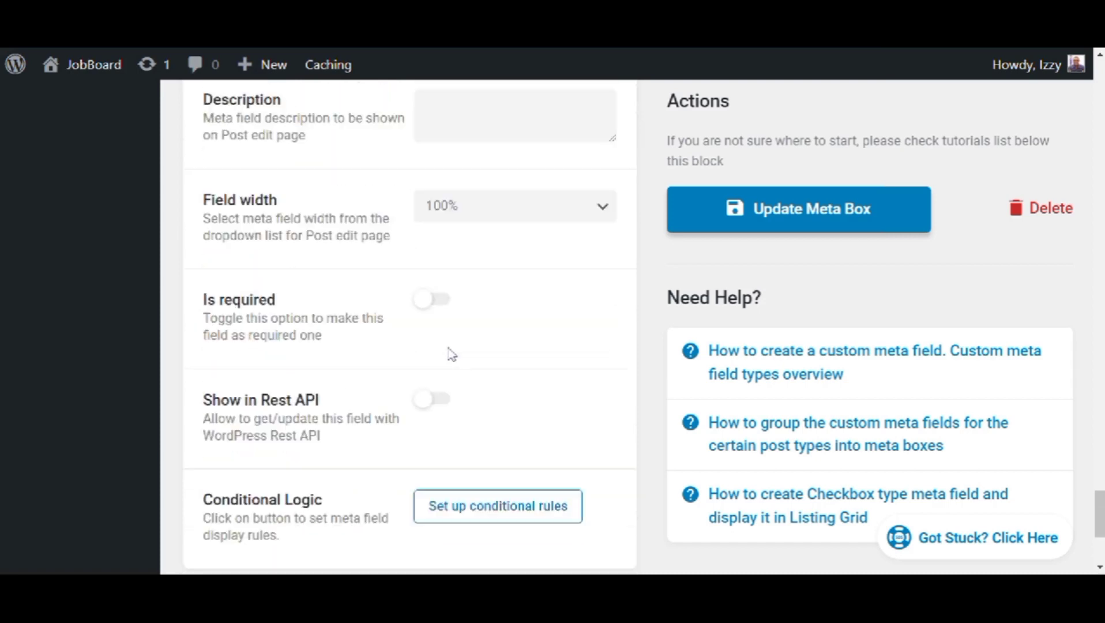
scroll(448, 357, up, 4)
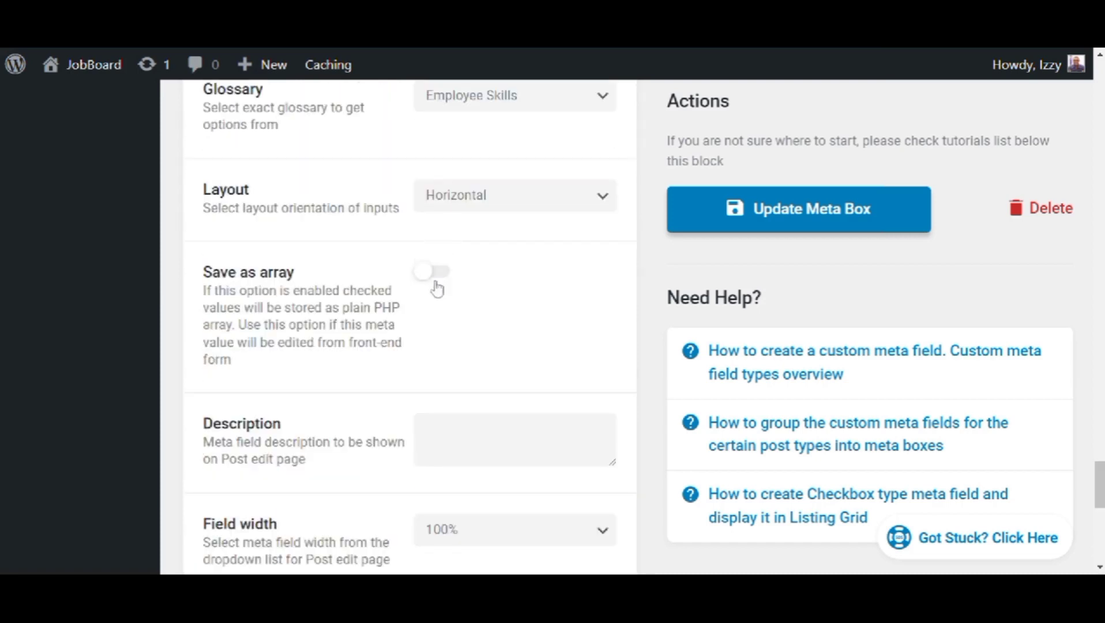
click(436, 285)
scroll(394, 300, up, 6)
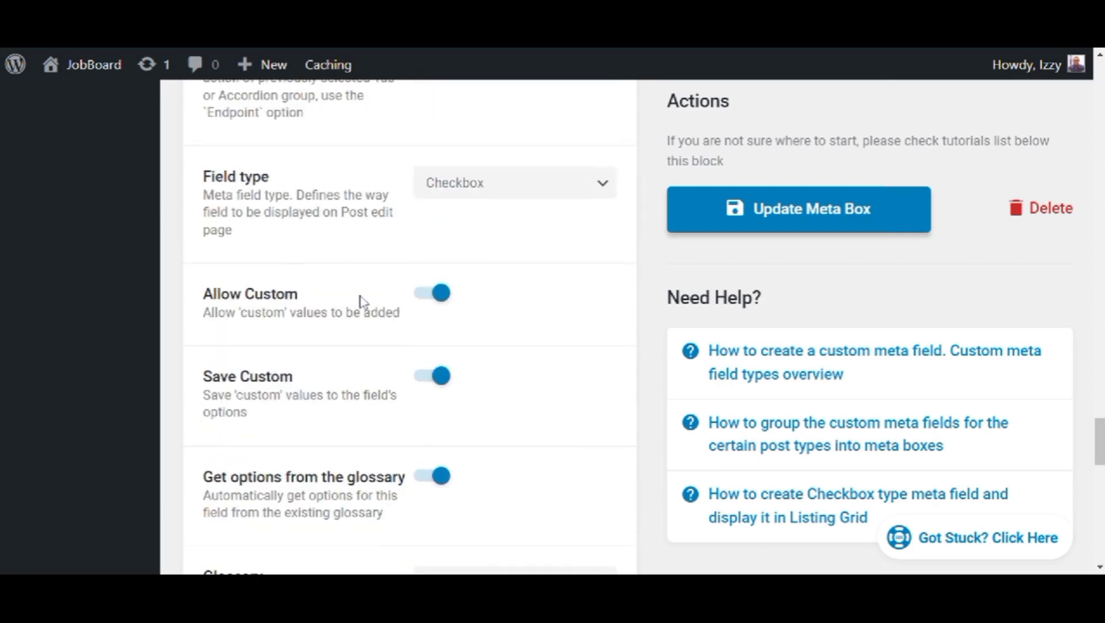
scroll(346, 300, up, 8)
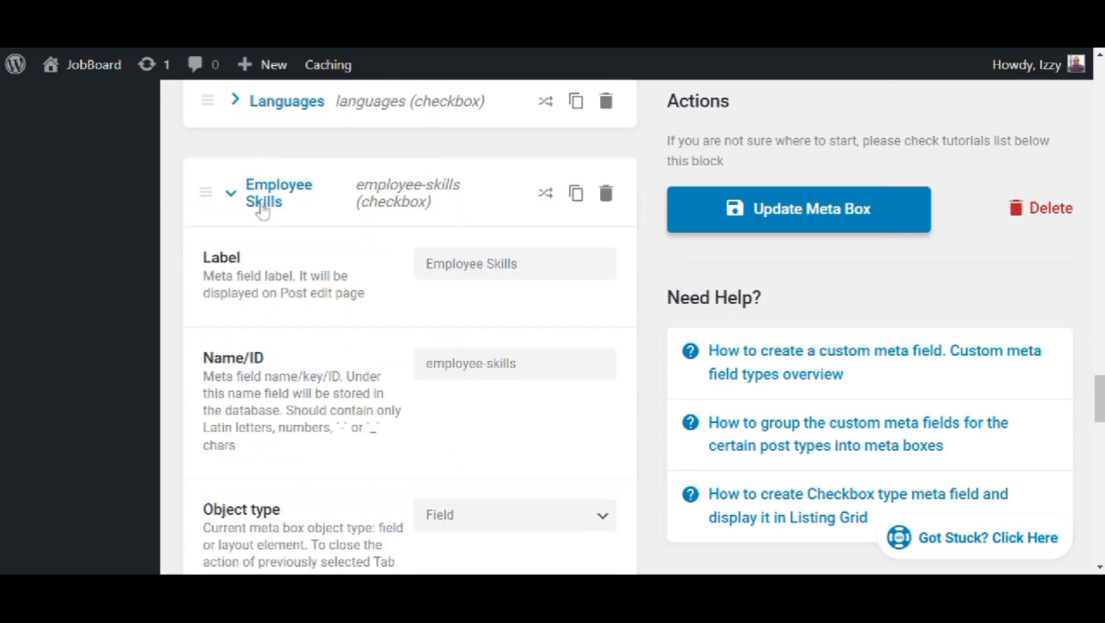
click(309, 235)
Step: Turn on 'Save as array' for the Languages field and collapse it
scroll(311, 240, up, 3)
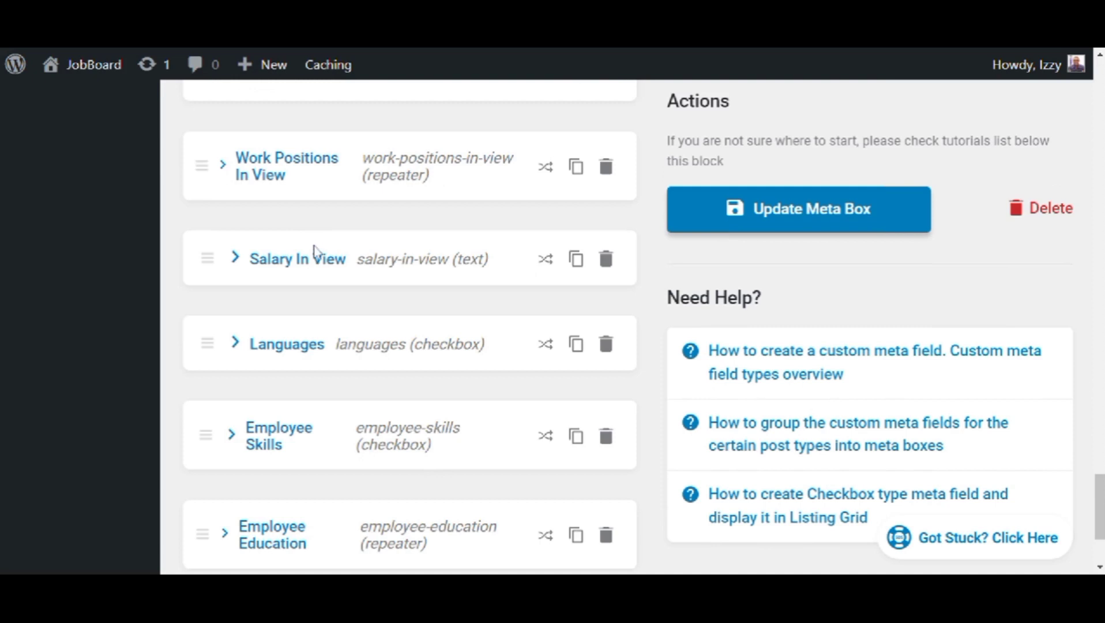
scroll(314, 251, up, 2)
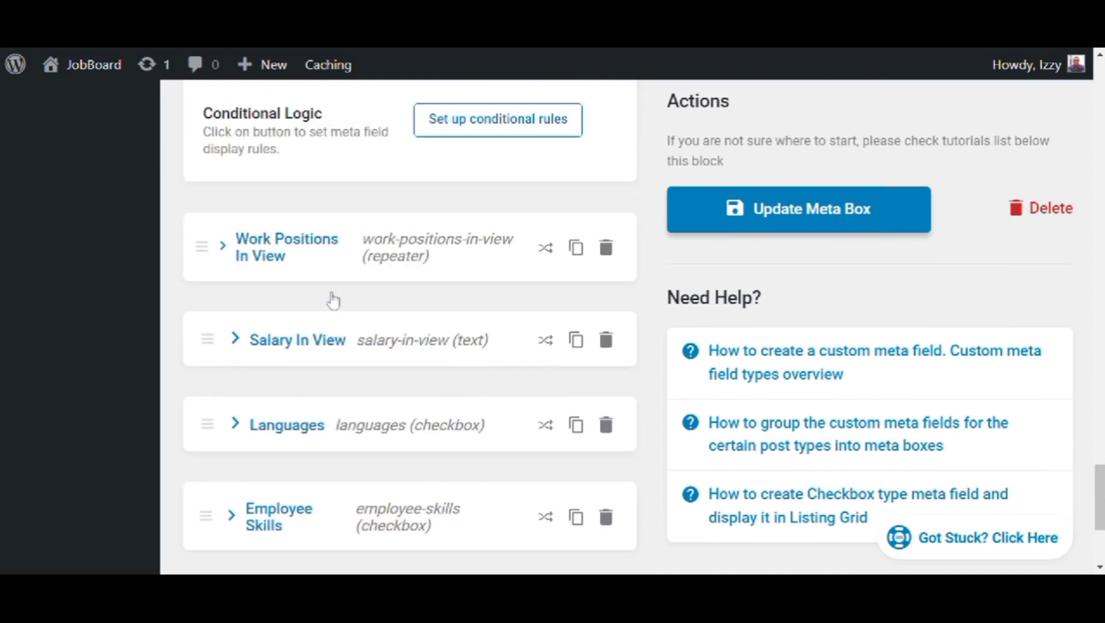
click(286, 427)
scroll(499, 322, down, 8)
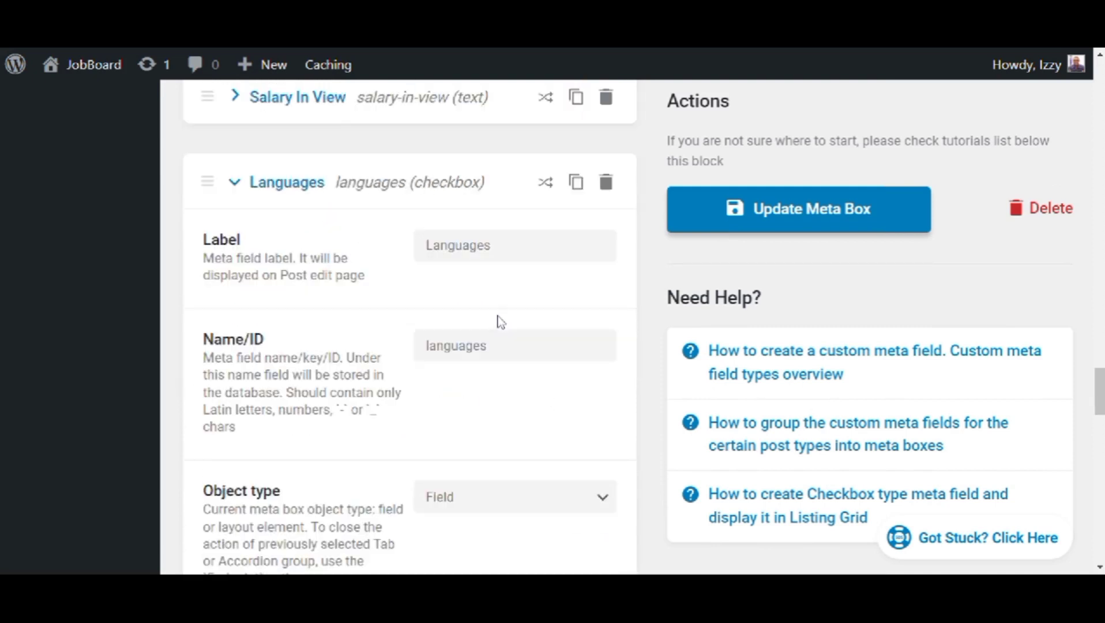
scroll(463, 344, down, 5)
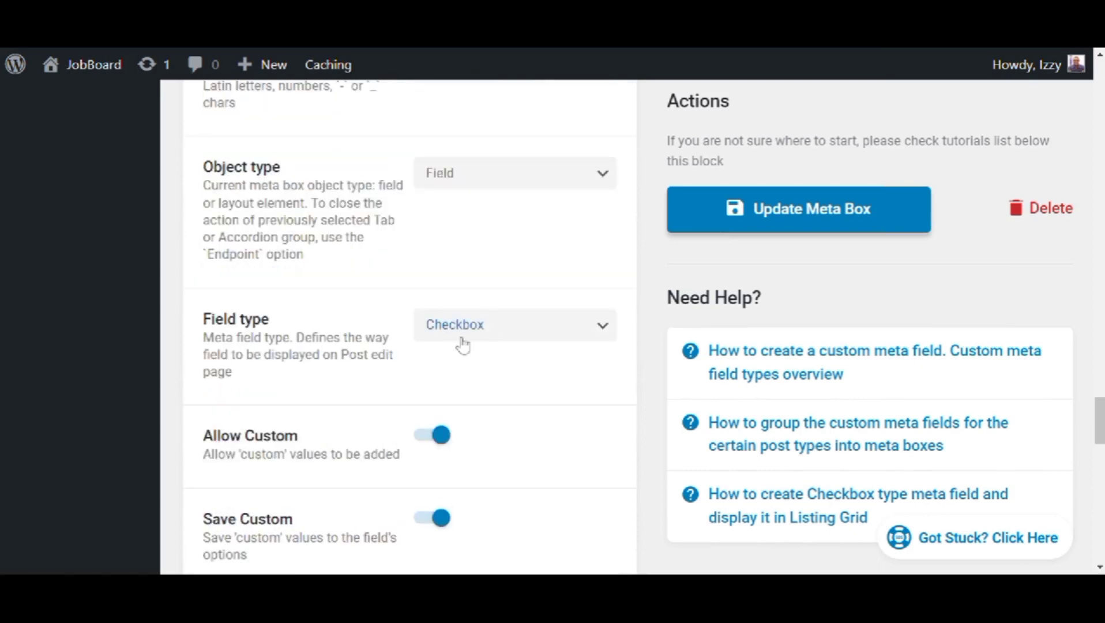
scroll(463, 344, down, 6)
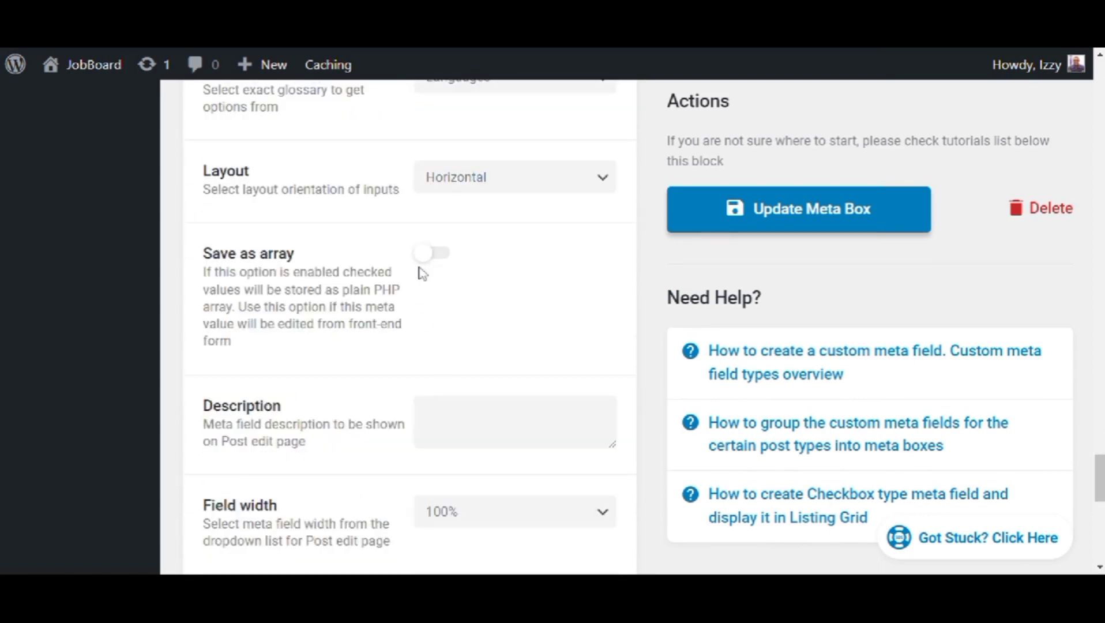
click(430, 253)
scroll(433, 291, up, 5)
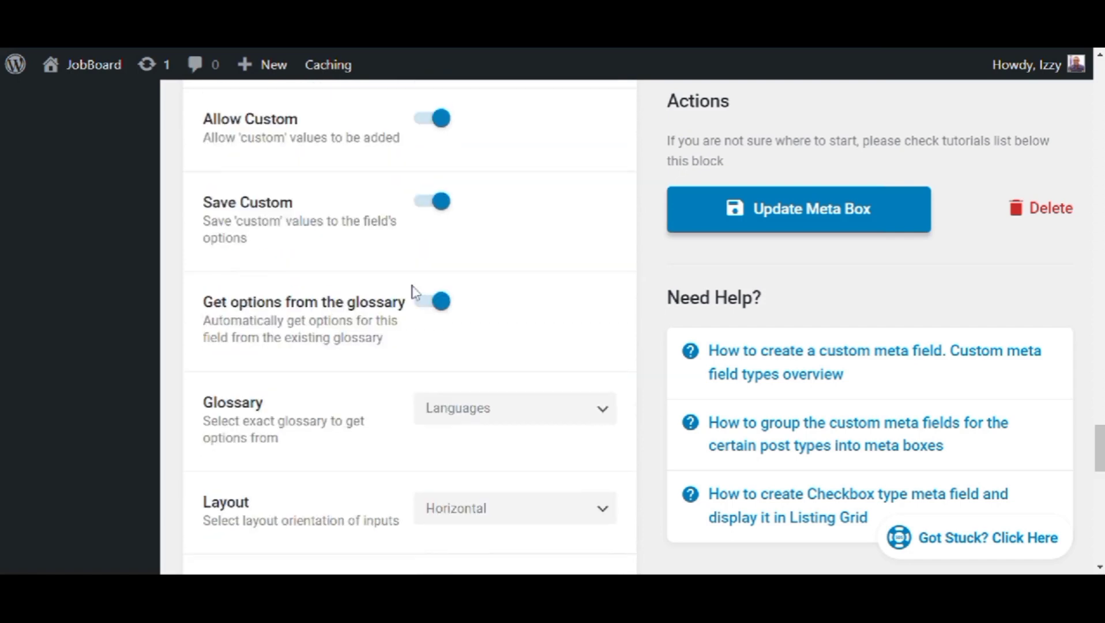
scroll(413, 291, up, 12)
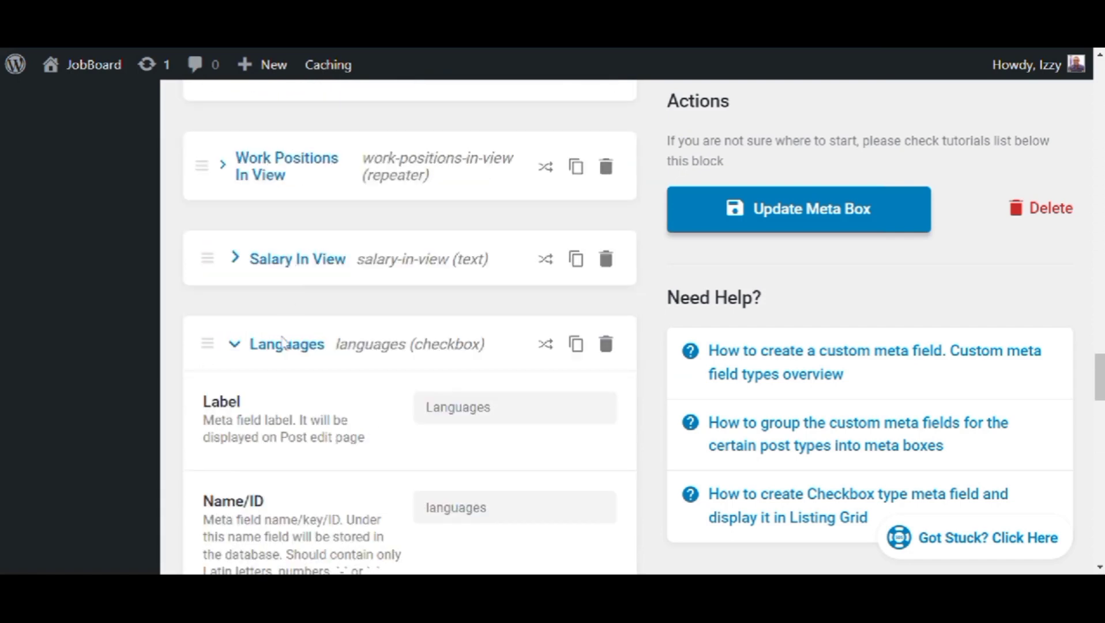
click(283, 346)
Step: Collapse the Specify Disability field settings
scroll(354, 297, up, 10)
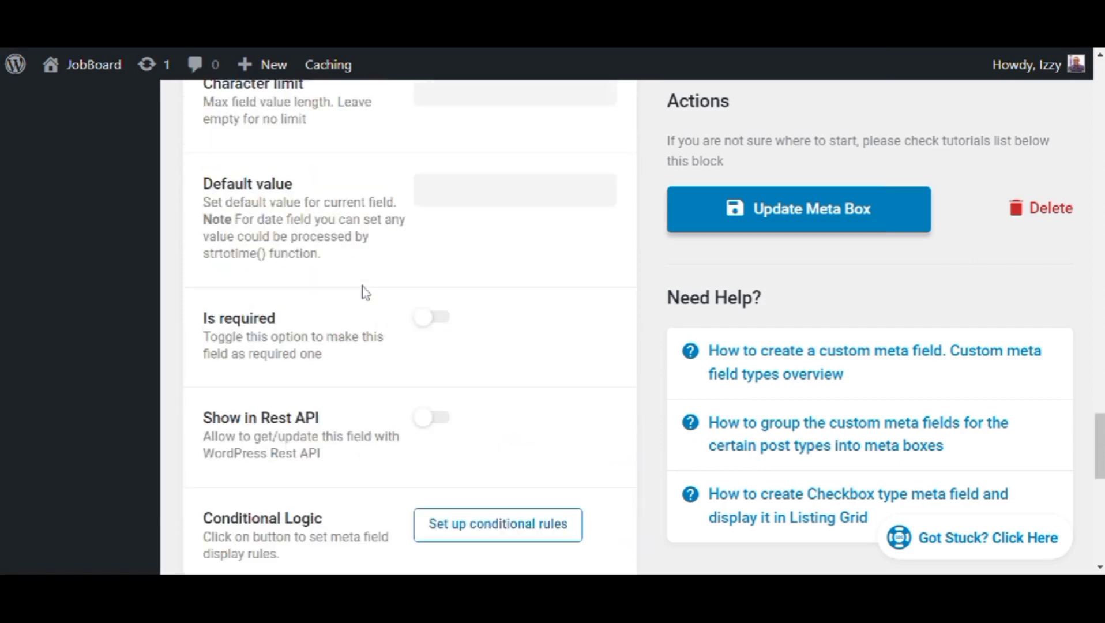
scroll(365, 291, up, 11)
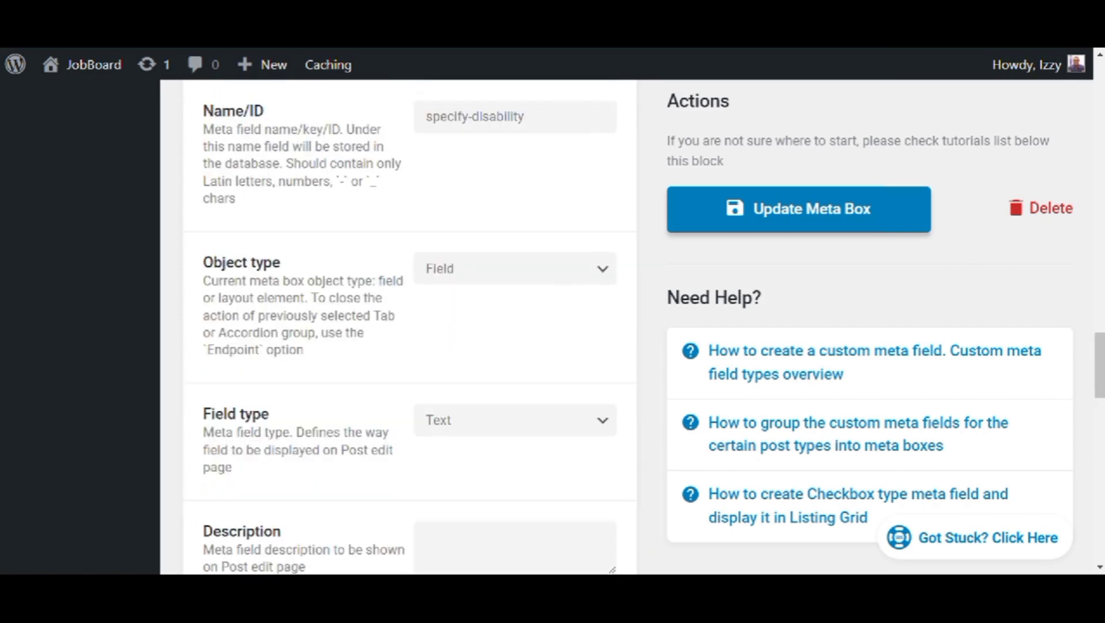
scroll(294, 283, up, 3)
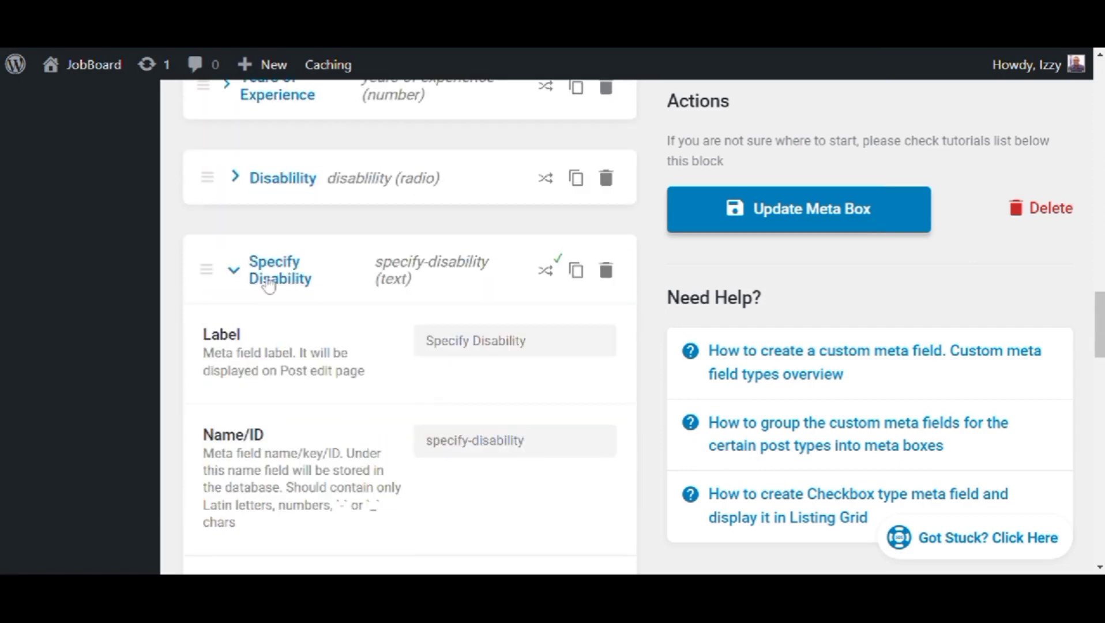
click(326, 276)
Step: Save the Employee Details meta box changes with Update Meta Box
click(829, 215)
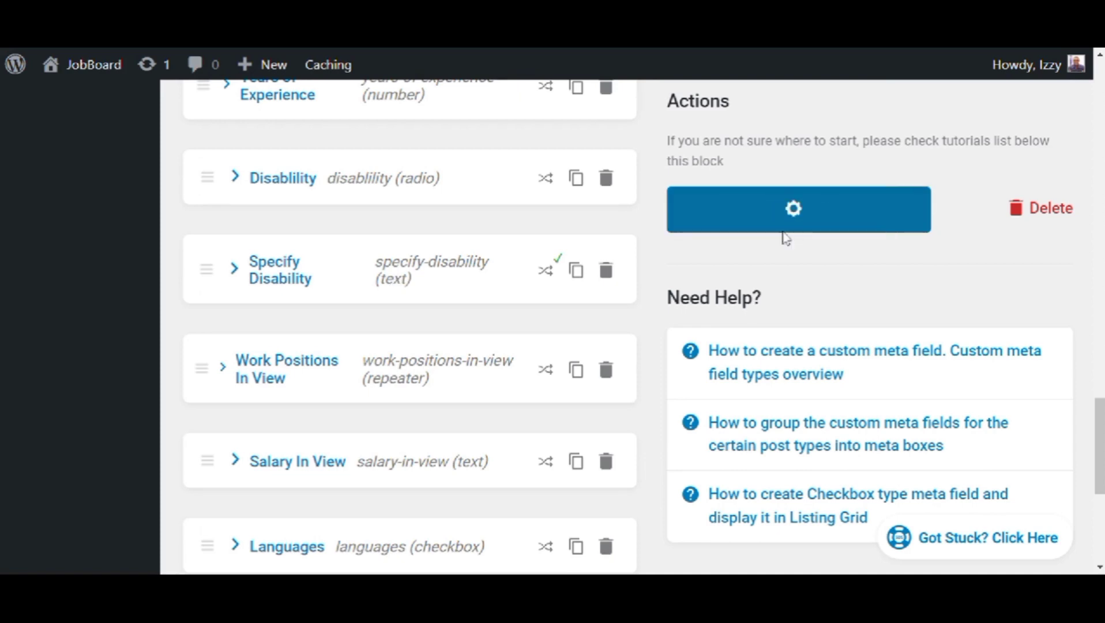
scroll(146, 288, up, 15)
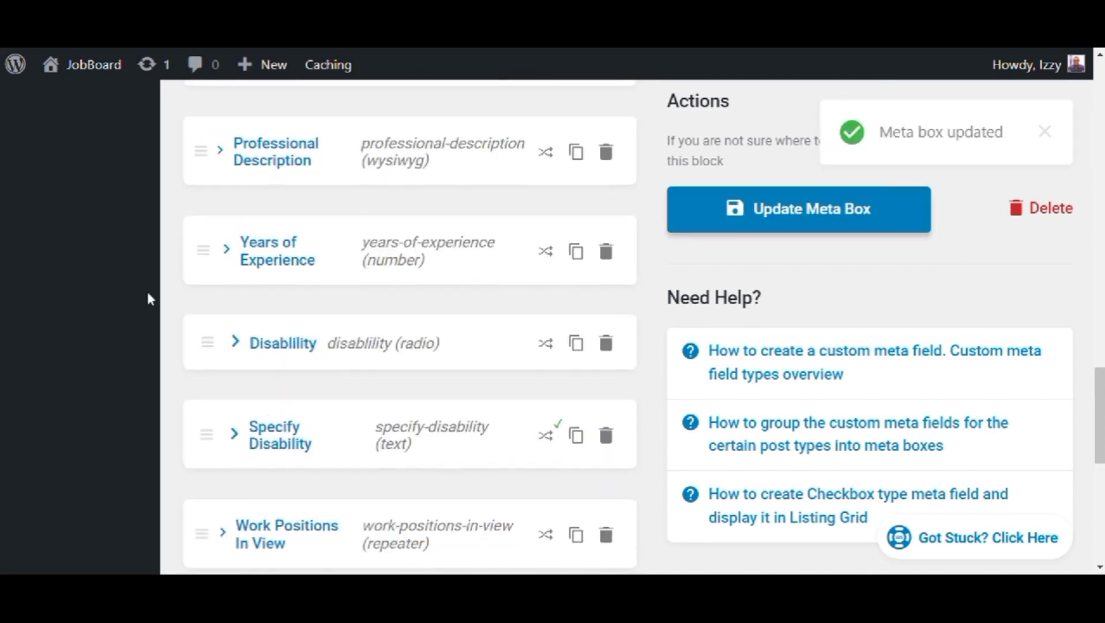
scroll(115, 294, up, 8)
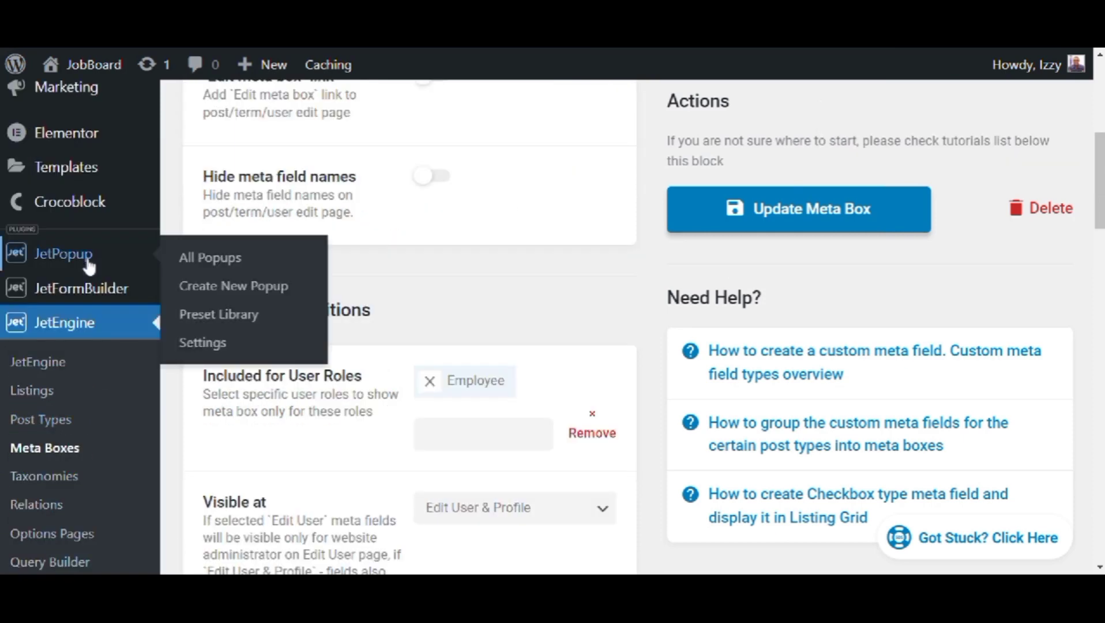
scroll(89, 264, down, 8)
scroll(87, 277, down, 2)
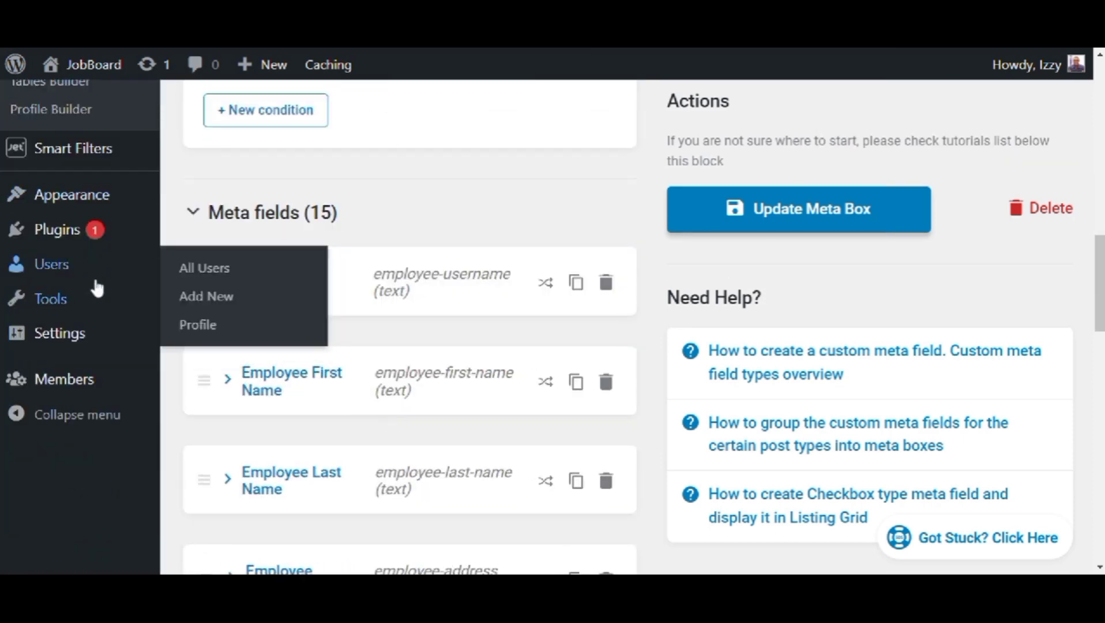
scroll(93, 289, up, 4)
mouse_move(60, 427)
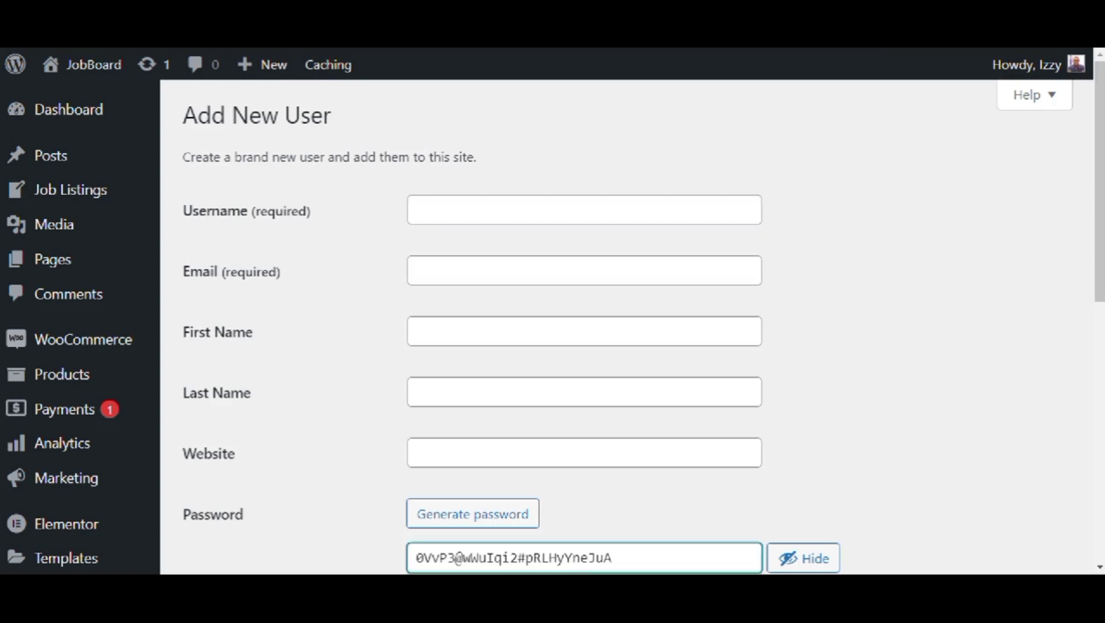
Step: Enter the new user's username, e-mail address, first name and password
click(584, 209)
click(584, 271)
click(584, 331)
scroll(584, 392, down, 5)
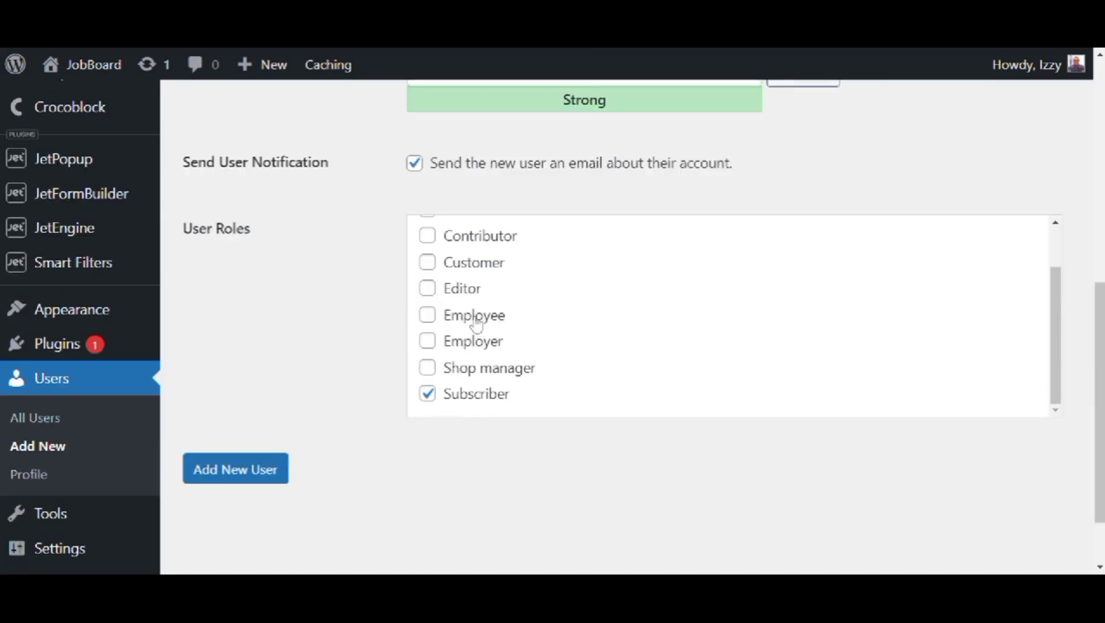
Step: Give the user only the Employee role, removing Subscriber, and create the account
click(475, 322)
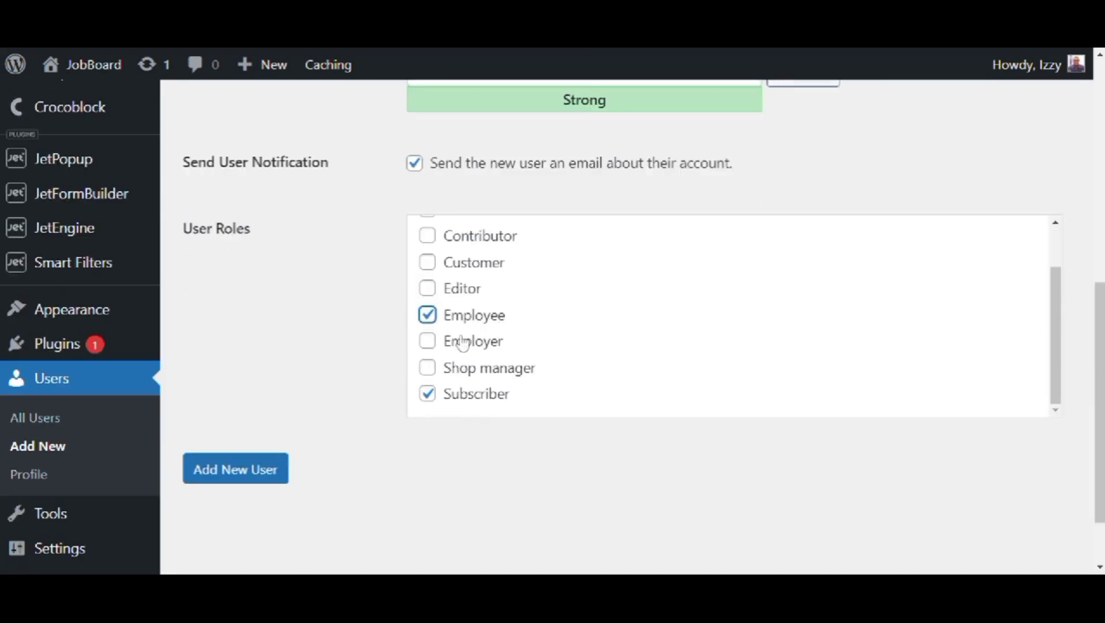
click(441, 398)
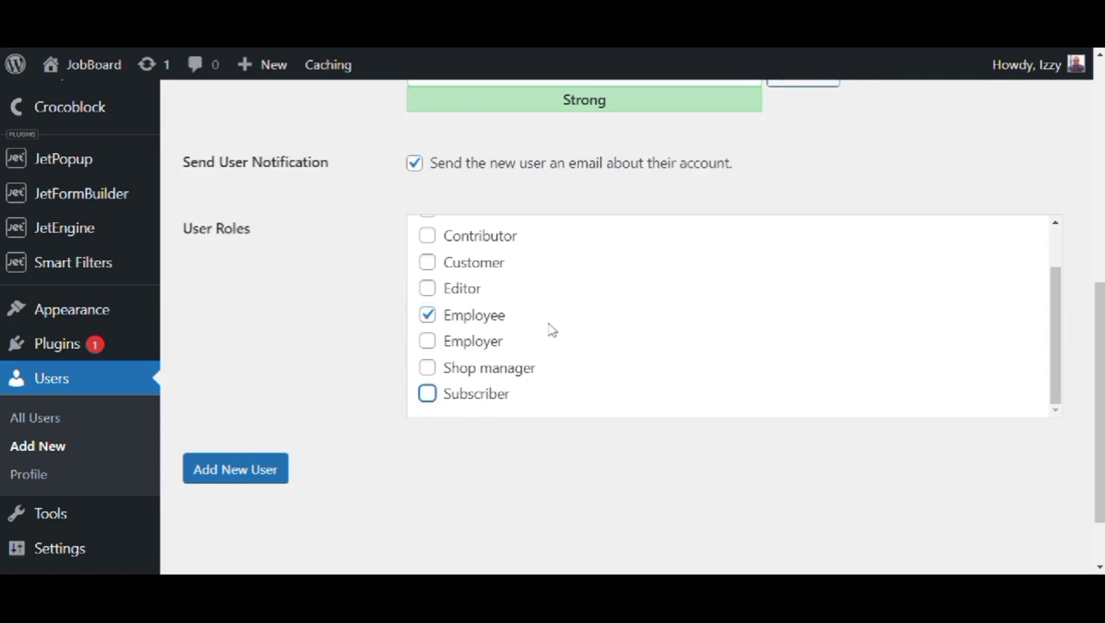
scroll(441, 291, up, 2)
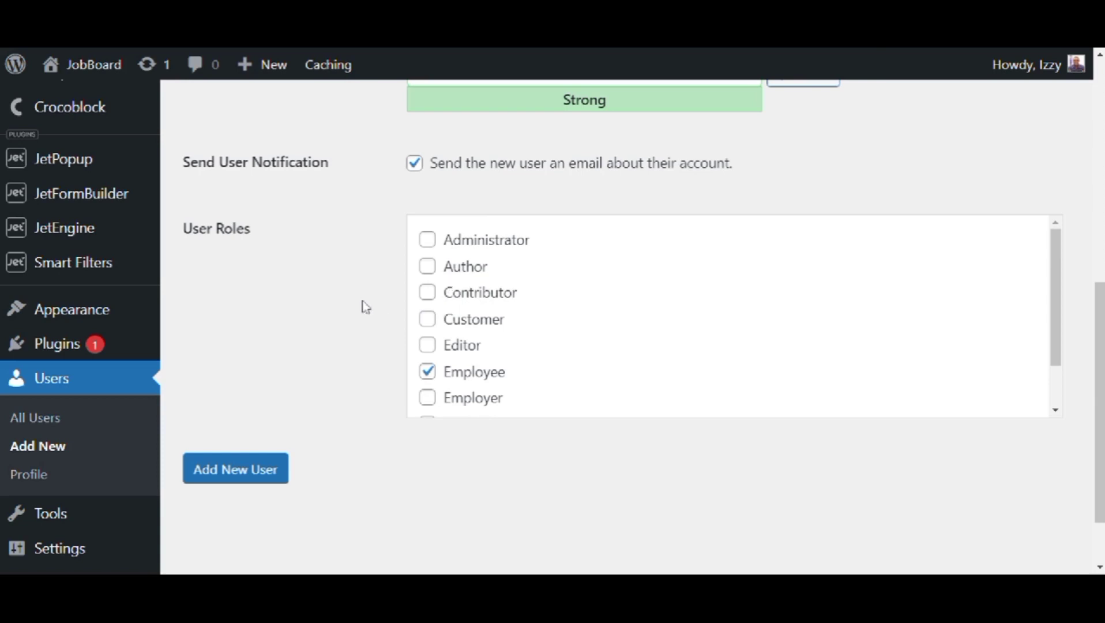
scroll(369, 308, down, 2)
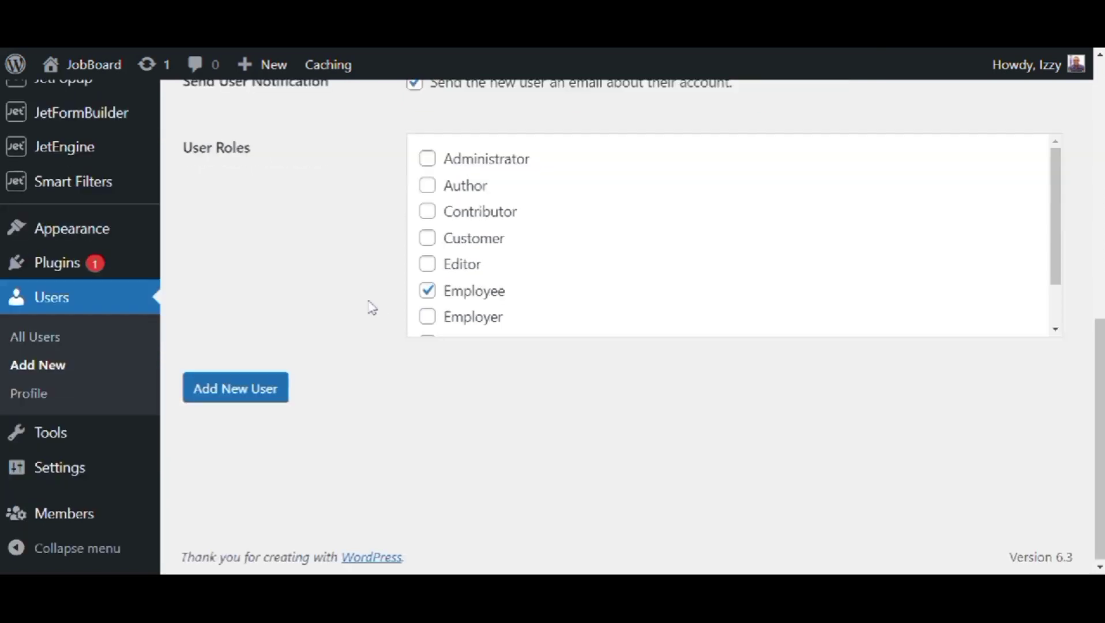
click(242, 383)
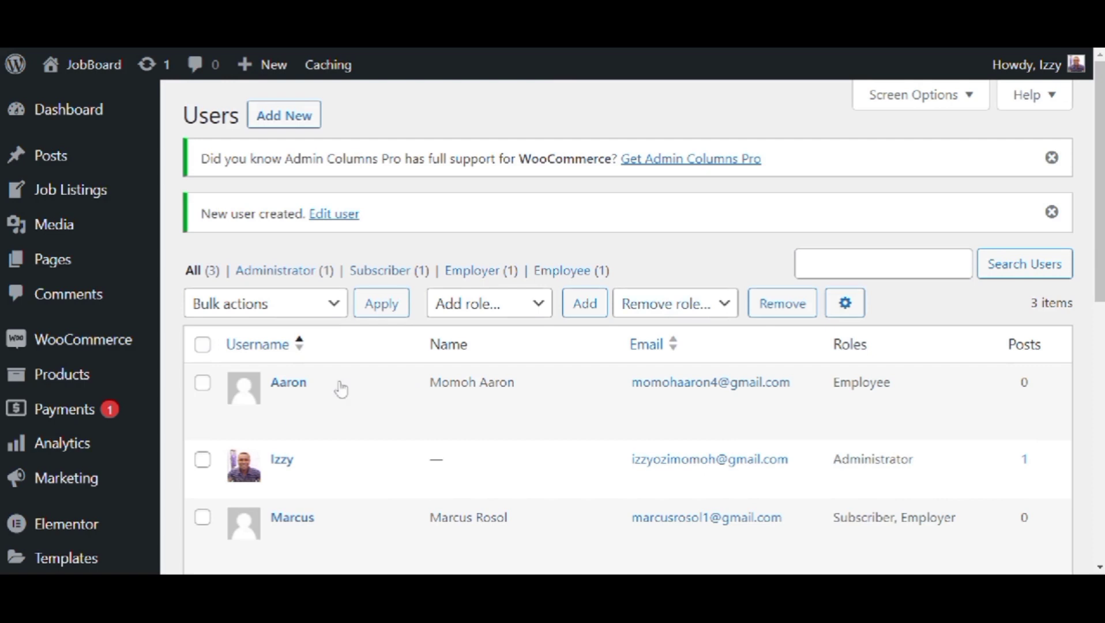
Step: Edit the new Employee user and scroll down to the Employee Details fields through Employee Skills
mouse_move(254, 436)
click(283, 404)
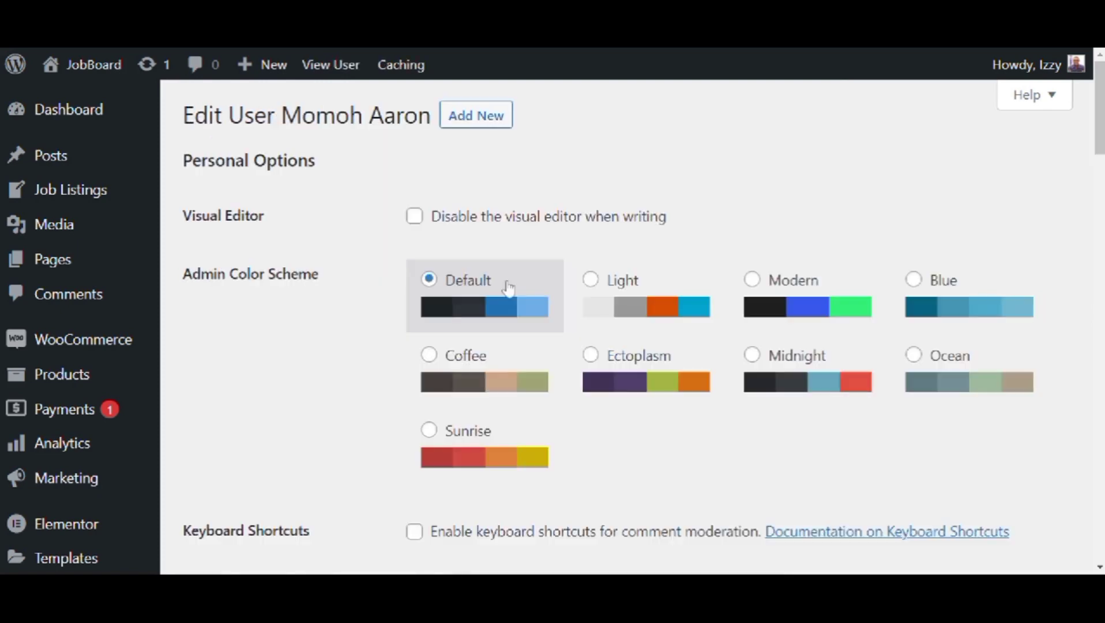
scroll(507, 287, down, 15)
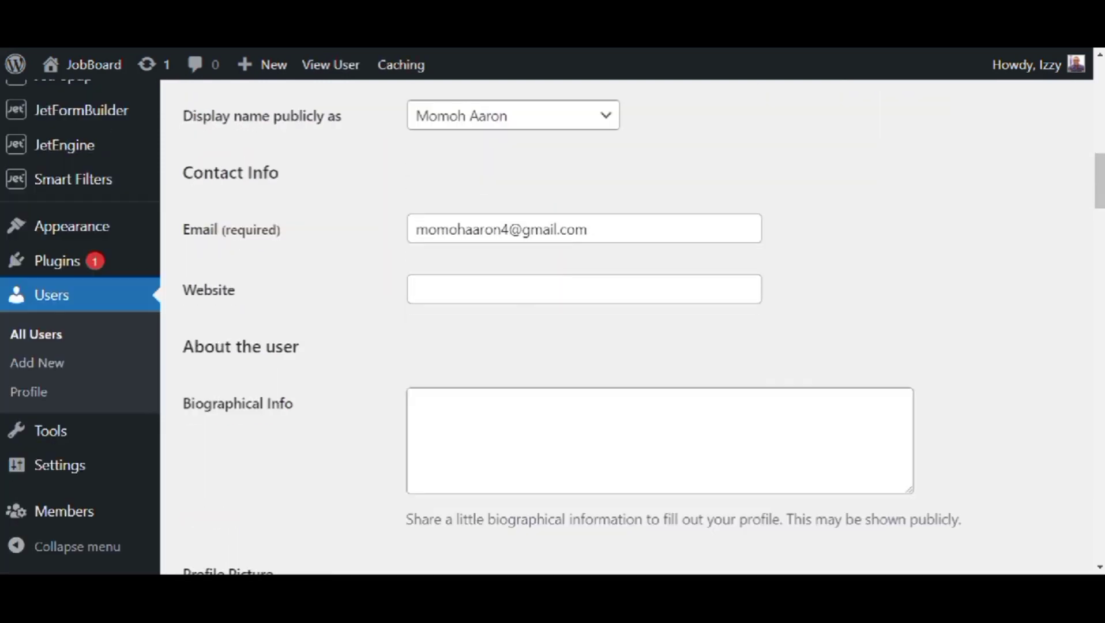
scroll(507, 291, down, 20)
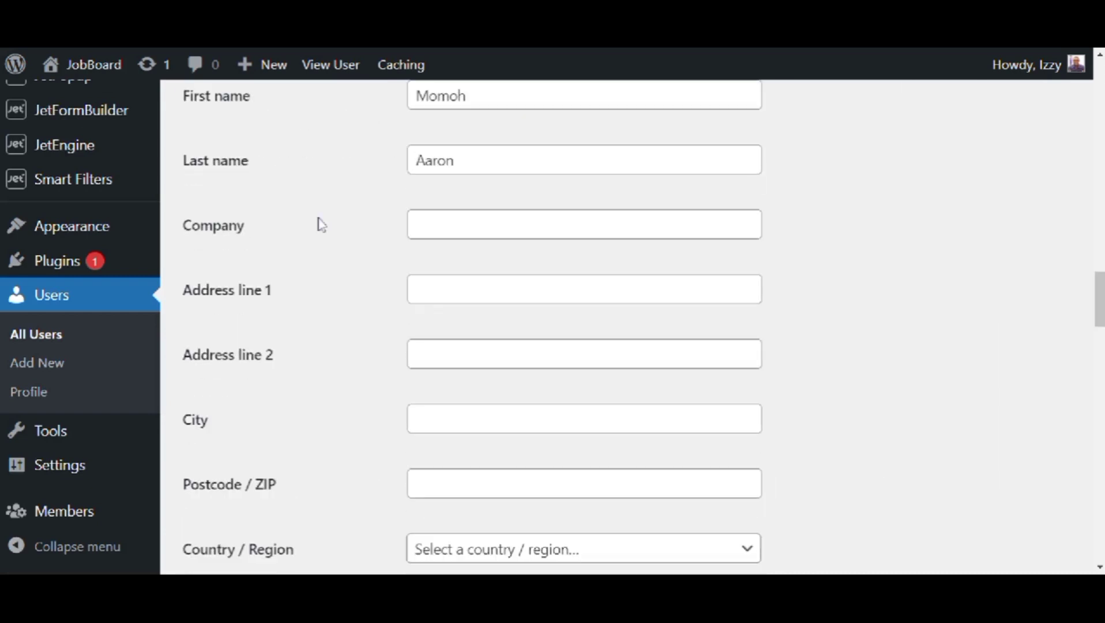
scroll(437, 278, down, 15)
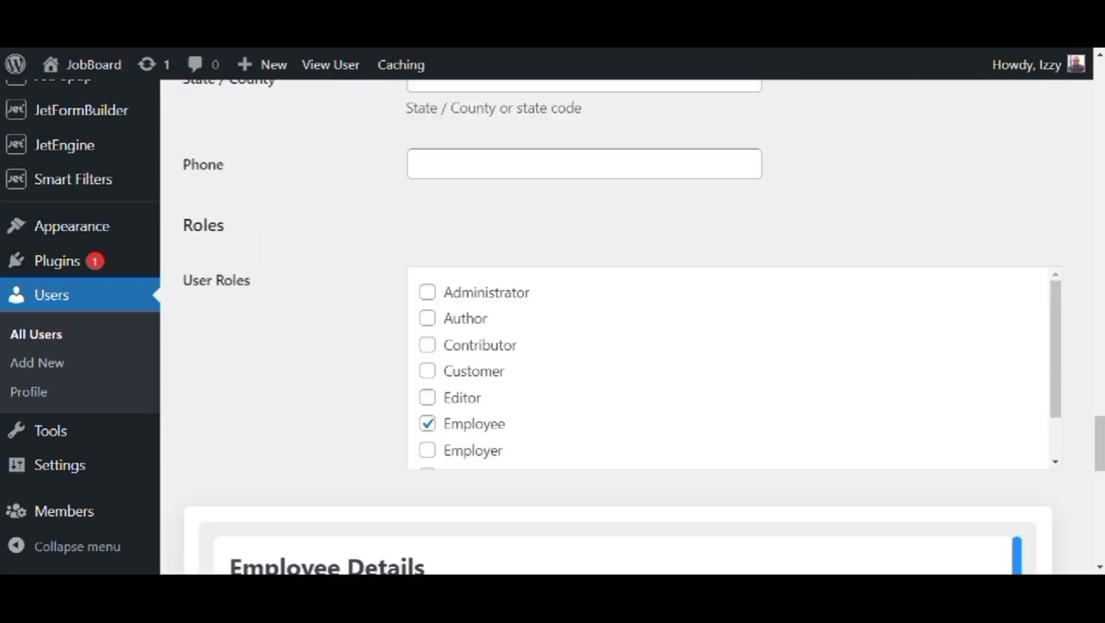
scroll(436, 288, down, 5)
scroll(421, 254, down, 1)
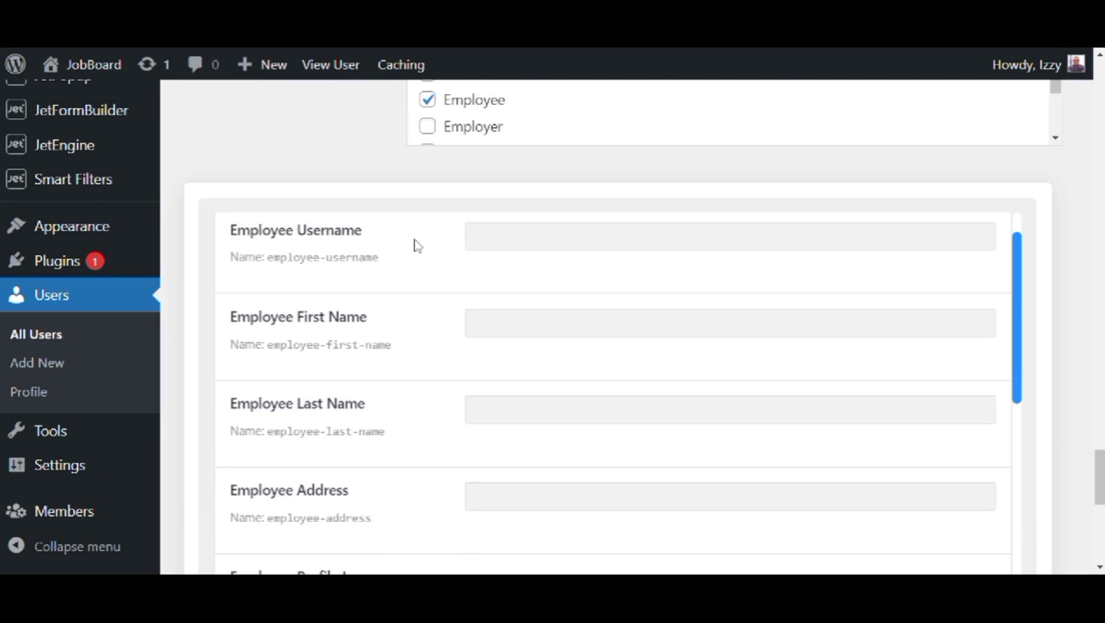
scroll(578, 263, down, 6)
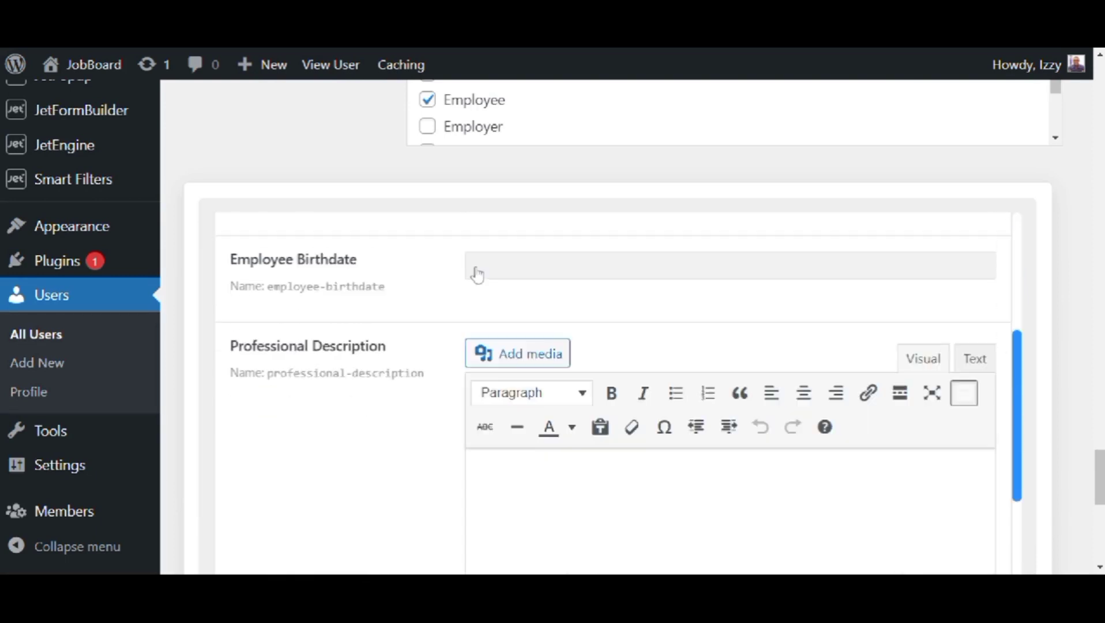
scroll(476, 274, down, 9)
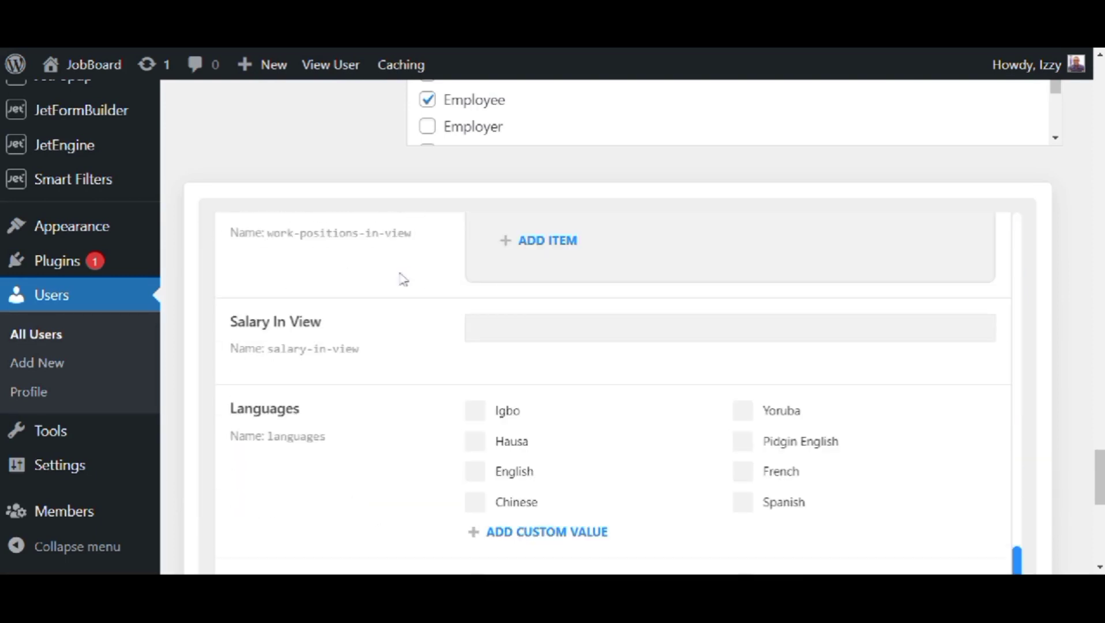
scroll(424, 277, up, 2)
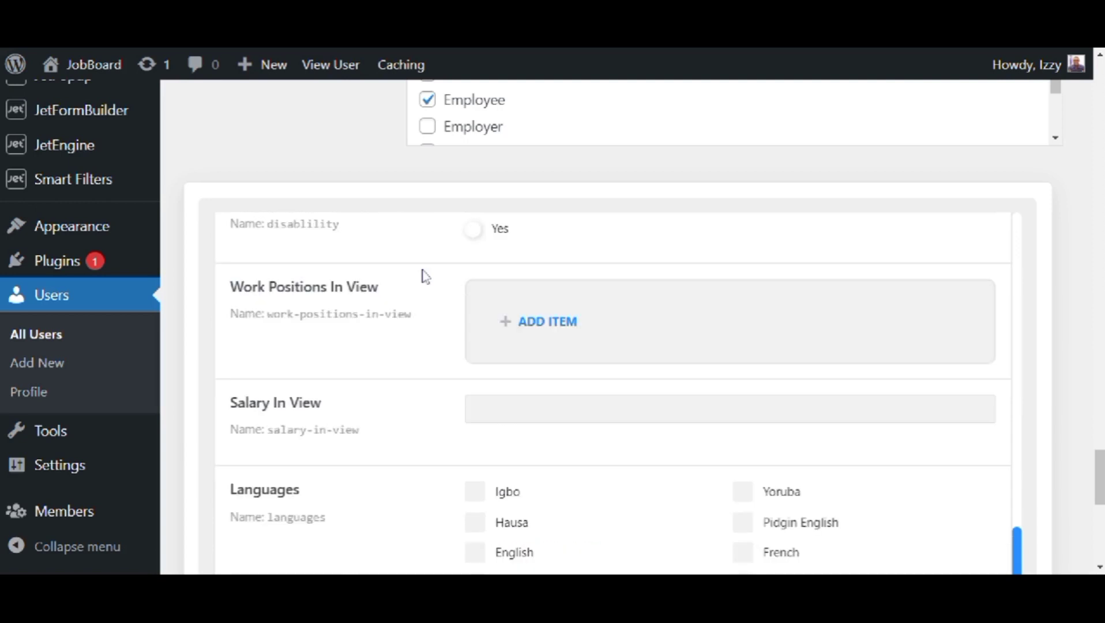
scroll(425, 275, up, 2)
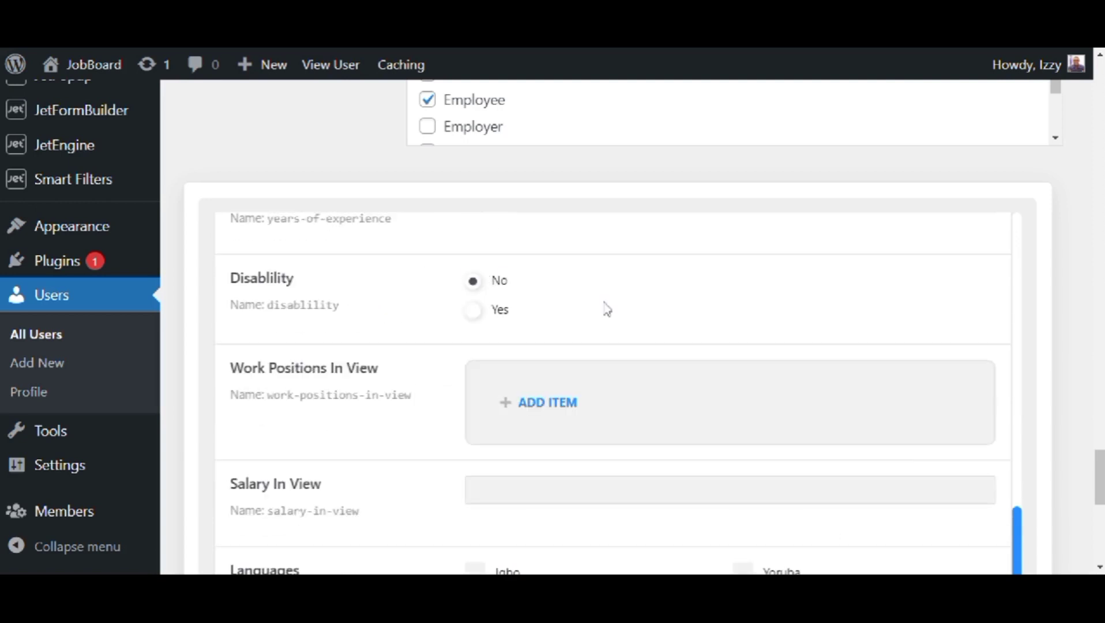
scroll(607, 310, down, 10)
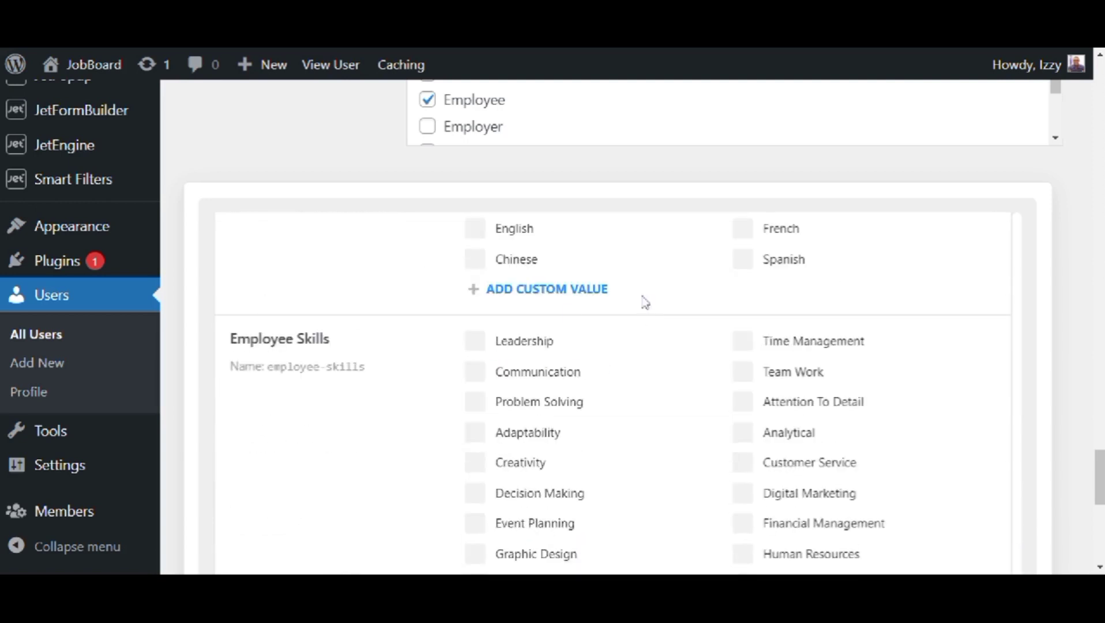
scroll(599, 306, down, 2)
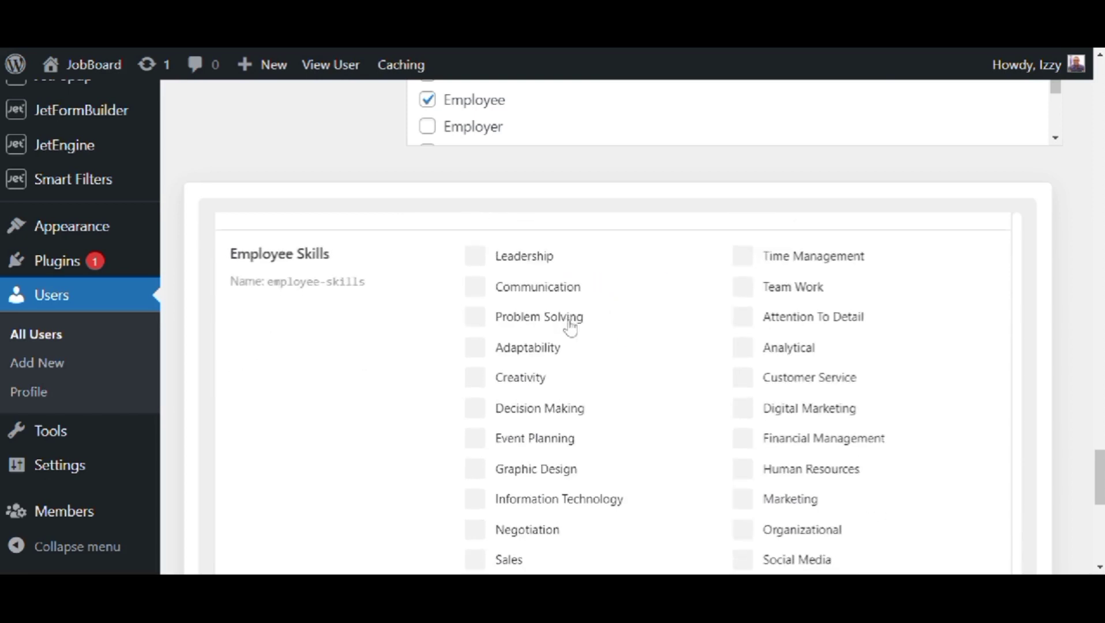
scroll(569, 326, down, 12)
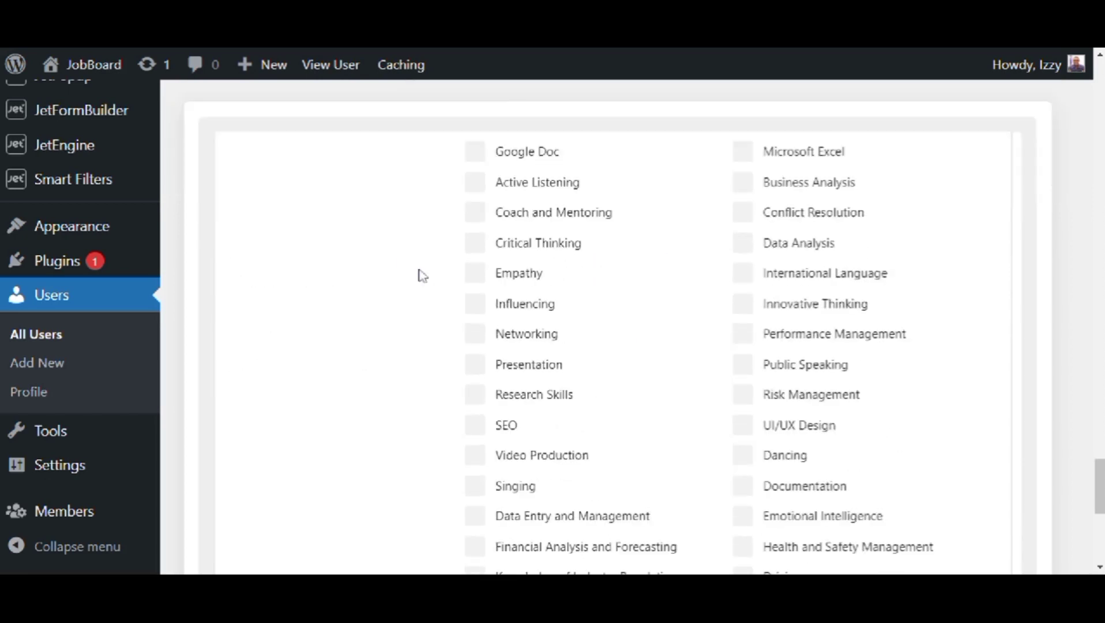